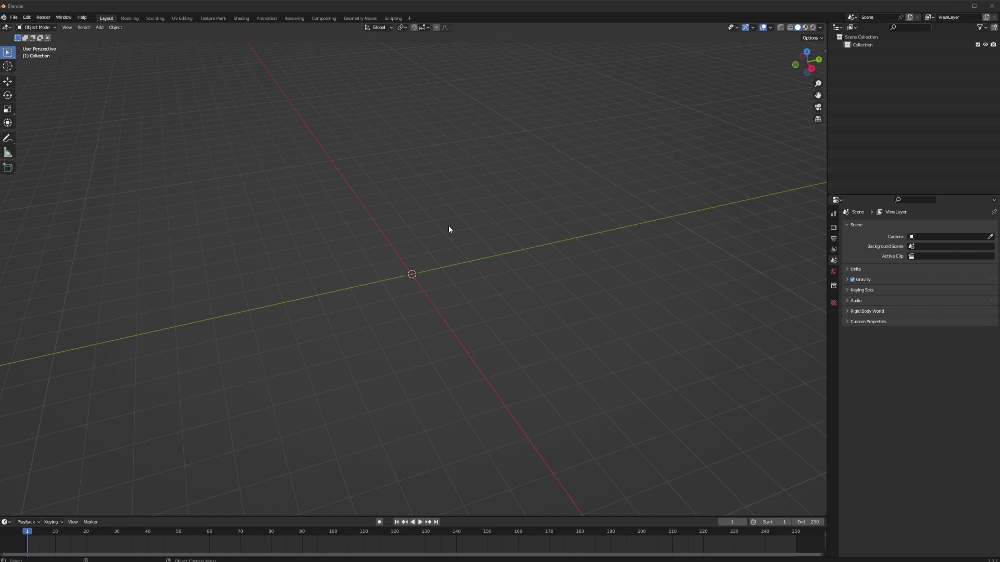
# - Add a mesh plane at the origin and scale it up to about 1.05
pyautogui.hotkey('shift', 'a')
pyautogui.click(480, 244)
pyautogui.press('s')
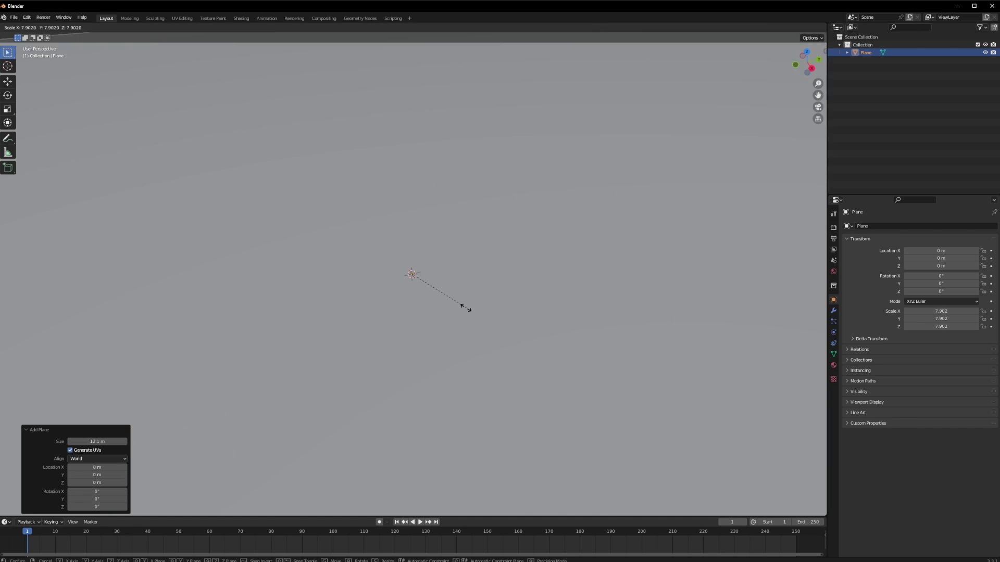
pyautogui.click(436, 310)
pyautogui.scroll(1, 438, 314)
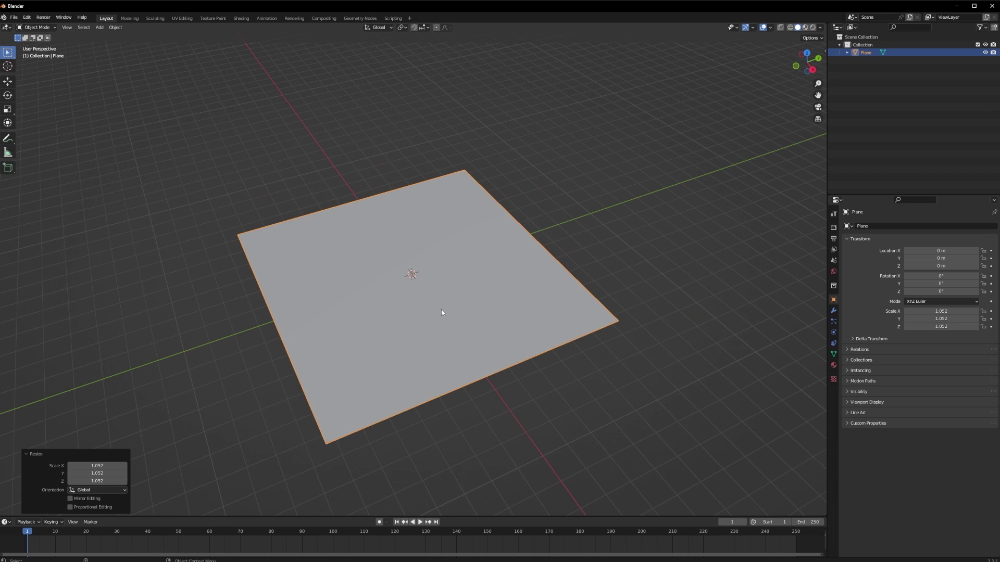
# - Check the plane's geometry in wireframe shading and return to solid shading
pyautogui.click(790, 27)
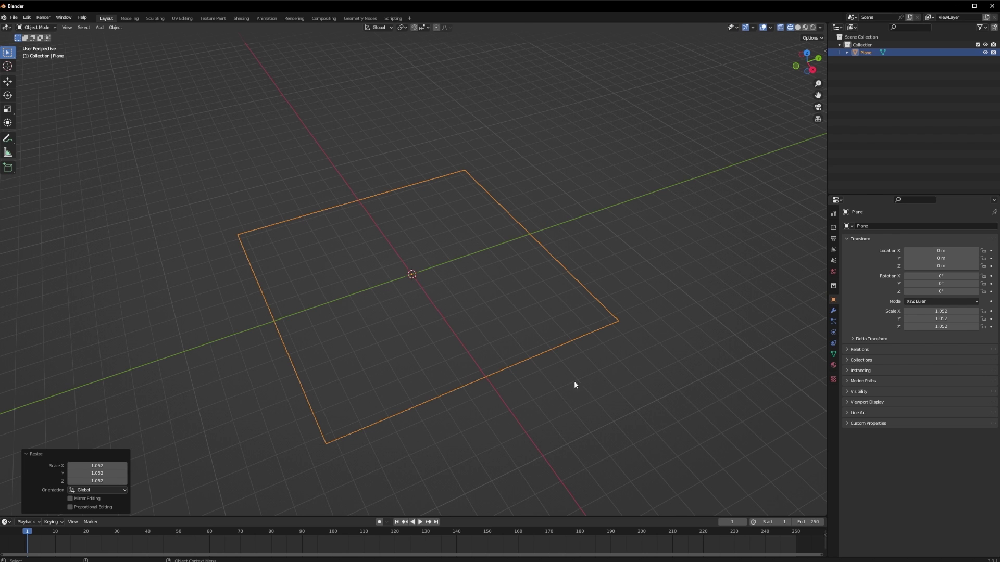
pyautogui.click(797, 27)
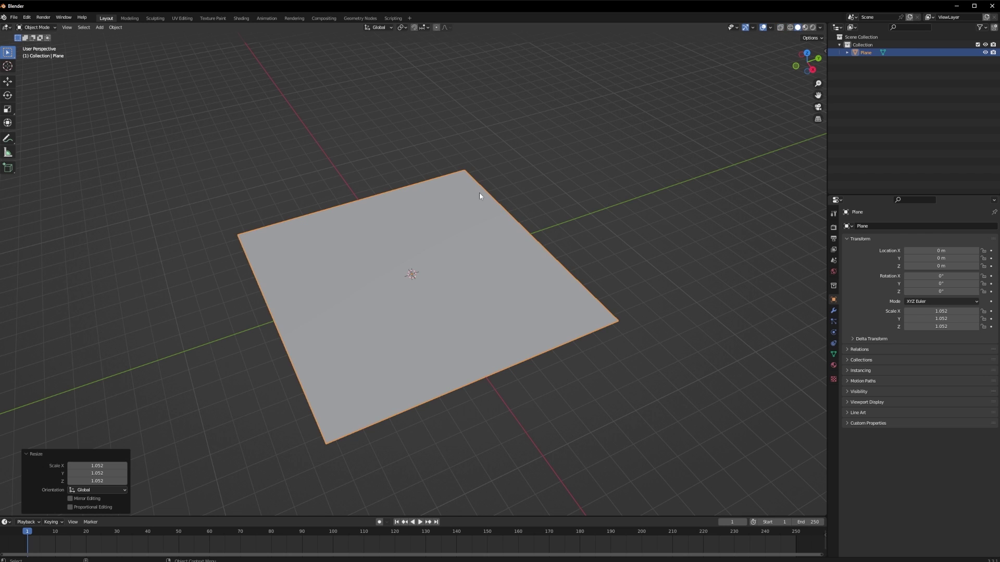
# - Enter Edit Mode, select the whole plane and subdivide it with 10 cuts
pyautogui.click(36, 27)
pyautogui.click(32, 41)
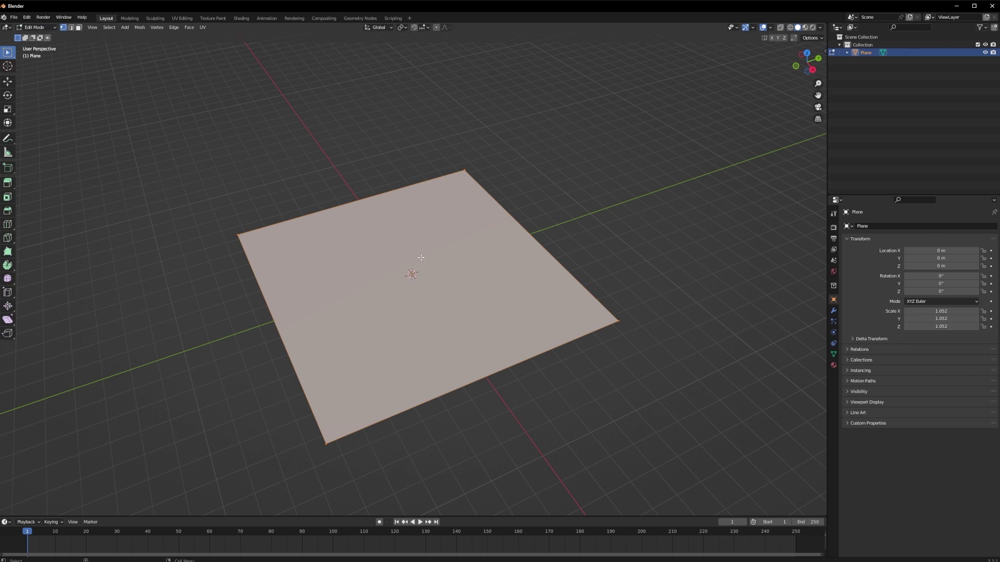
pyautogui.click(591, 196)
pyautogui.moveTo(505, 150); pyautogui.dragTo(138, 504)
pyautogui.click(482, 136)
pyautogui.press('a')
pyautogui.moveTo(701, 100); pyautogui.dragTo(117, 494)
pyautogui.rightClick(432, 213)
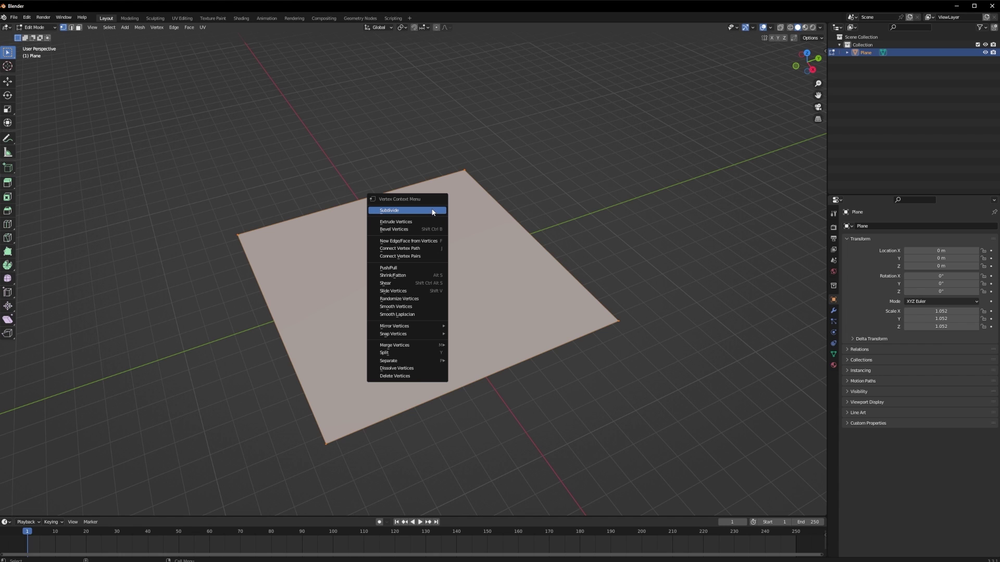
pyautogui.click(432, 211)
pyautogui.click(124, 456)
pyautogui.click(125, 456)
pyautogui.click(125, 457)
pyautogui.click(125, 456)
pyautogui.click(124, 457)
pyautogui.click(124, 456)
pyautogui.click(125, 456)
pyautogui.click(125, 456)
pyautogui.click(124, 455)
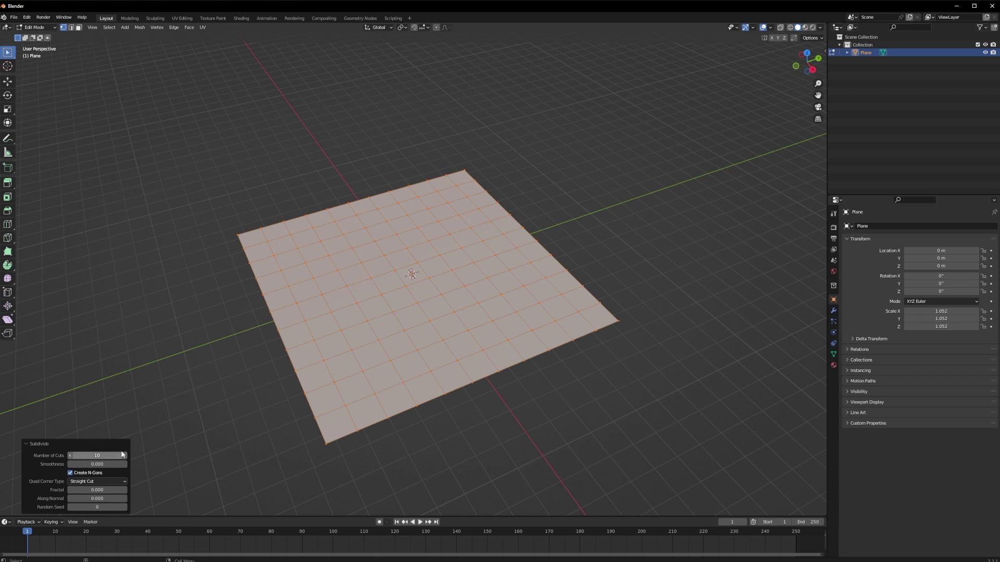
# - Subdivide the entire plane mesh a second time with 10 cuts
pyautogui.click(547, 185)
pyautogui.press('a')
pyautogui.rightClick(375, 237)
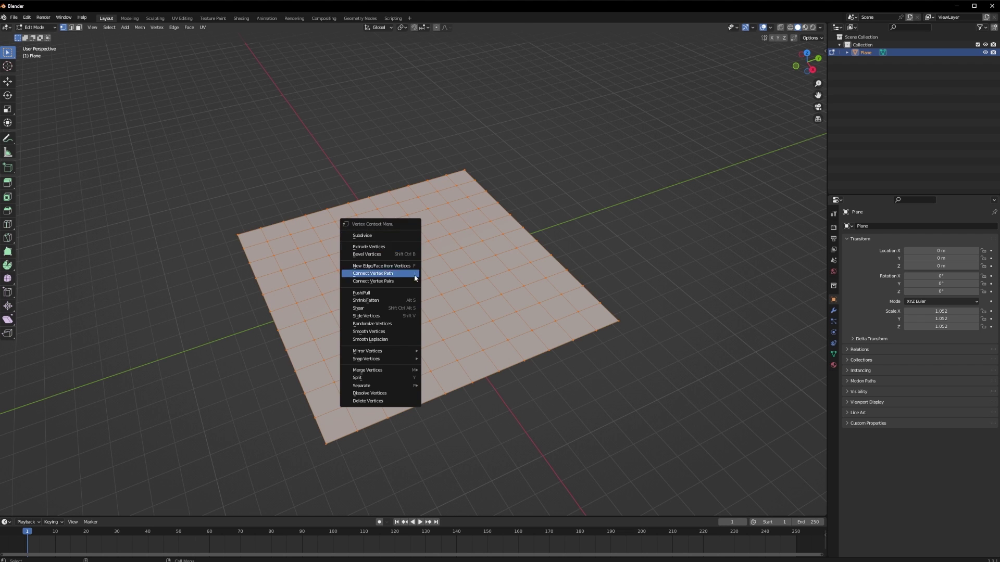
pyautogui.click(375, 237)
pyautogui.click(125, 456)
pyautogui.click(125, 456)
pyautogui.click(125, 456)
pyautogui.click(125, 456)
pyautogui.click(125, 456)
pyautogui.click(125, 456)
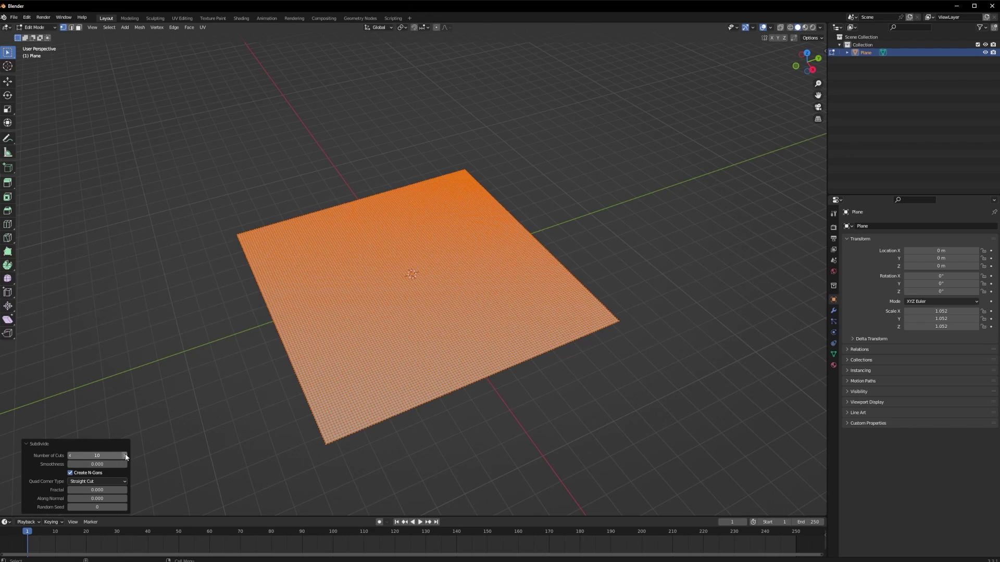
# - Subdivide all of the plane's vertices a third time with a single cut
pyautogui.click(193, 226)
pyautogui.moveTo(193, 226); pyautogui.dragTo(522, 165, button='middle')
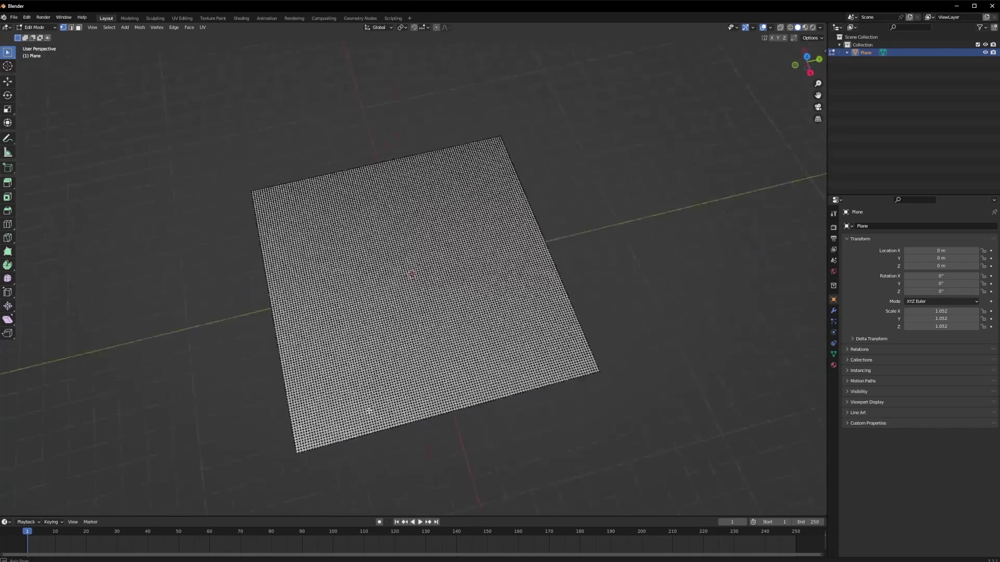
pyautogui.press('a')
pyautogui.rightClick(427, 258)
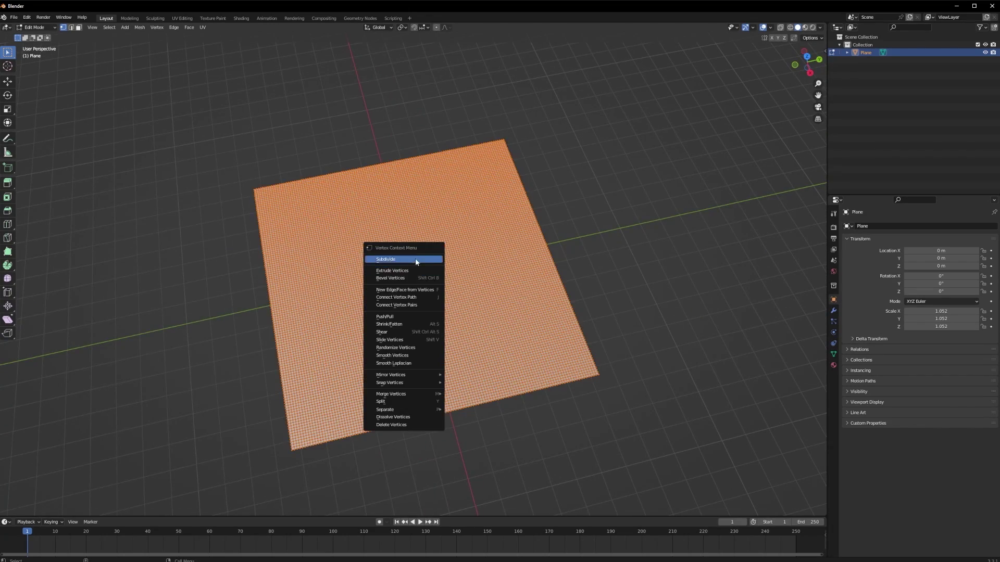
pyautogui.click(414, 258)
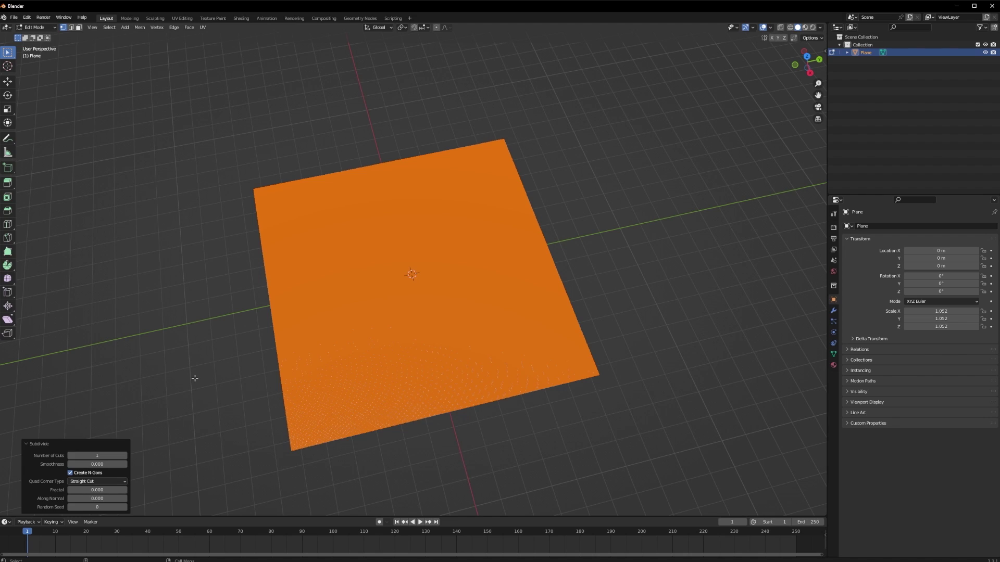
# - Return the densely subdivided plane to Object Mode
pyautogui.press('Tab')
pyautogui.press('Tab')
pyautogui.moveTo(379, 313)
pyautogui.mouseDown(button='middle')
pyautogui.moveTo(435, 297)
pyautogui.moveTo(384, 313)
pyautogui.moveTo(387, 320)
pyautogui.mouseUp(button='middle')
pyautogui.scroll(5, 454, 309)
pyautogui.scroll(-1, 455, 309)
pyautogui.scroll(-6, 454, 308)
pyautogui.press('Tab')
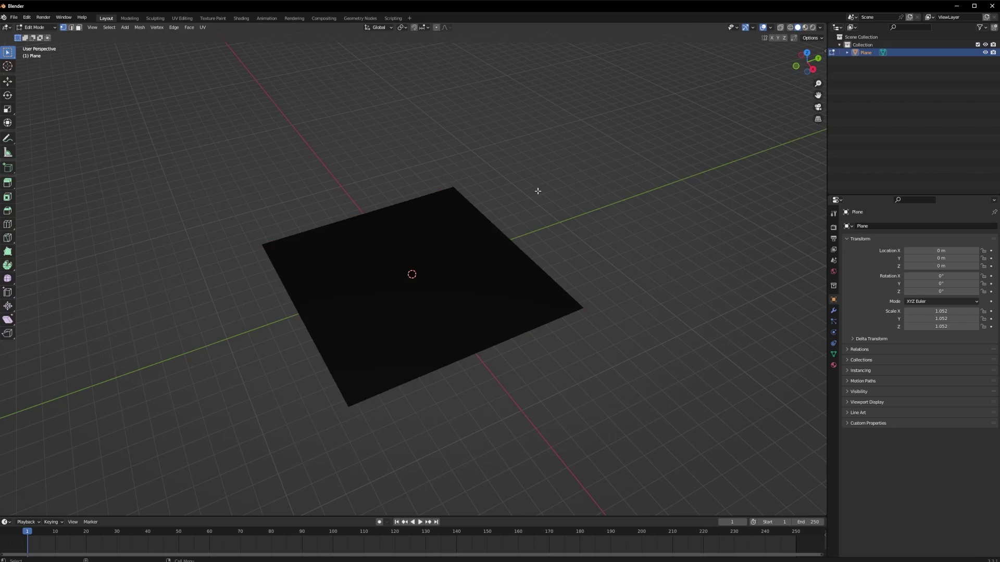
pyautogui.scroll(2, 532, 219)
# - Examine the plane's mesh density in wireframe shading and switch back to solid shading
pyautogui.click(790, 27)
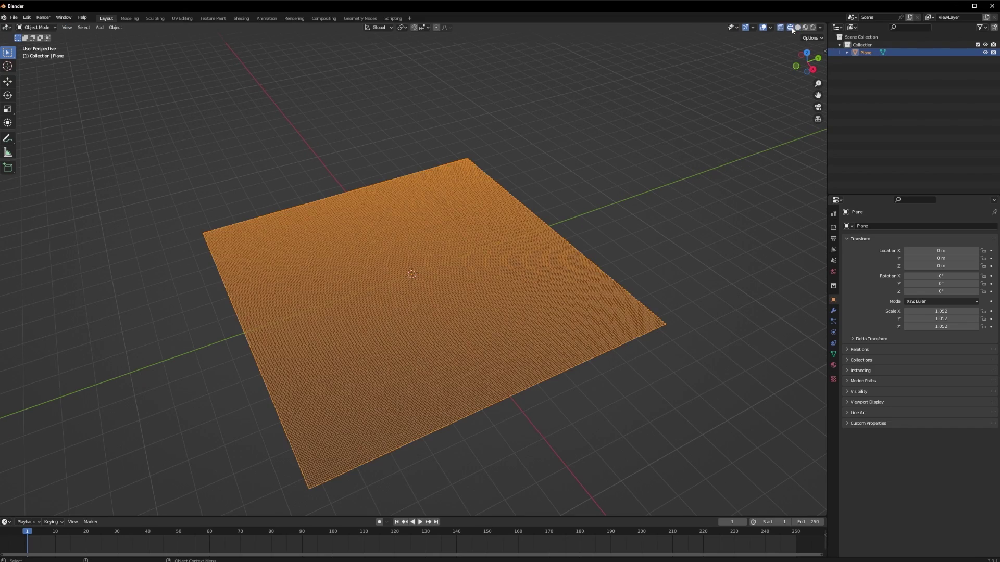
pyautogui.scroll(2, 341, 381)
pyautogui.moveTo(275, 411)
pyautogui.mouseDown(button='middle')
pyautogui.moveTo(297, 371)
pyautogui.moveTo(288, 397)
pyautogui.mouseUp(button='middle')
pyautogui.scroll(-1, 288, 397)
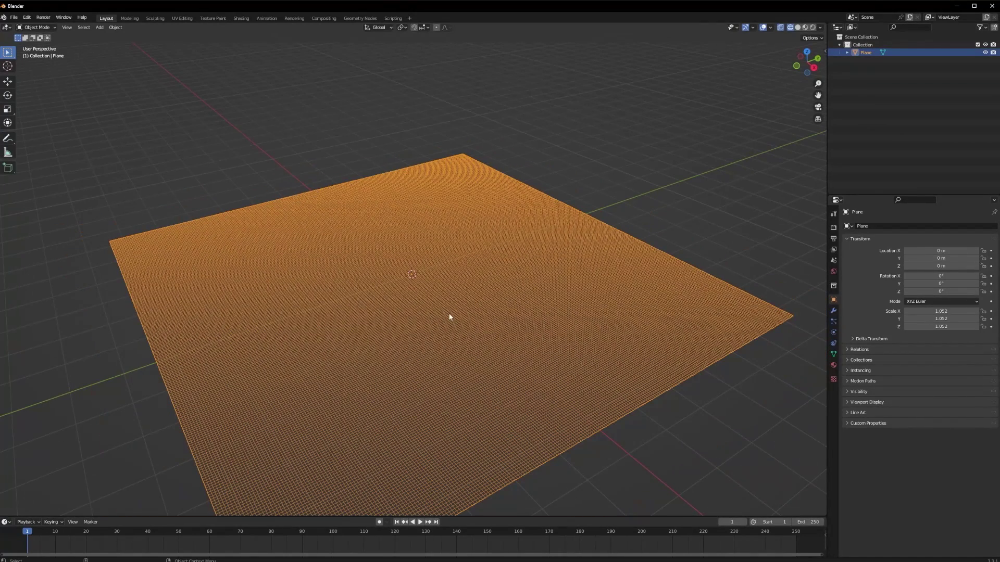
pyautogui.click(797, 27)
pyautogui.scroll(-1, 427, 301)
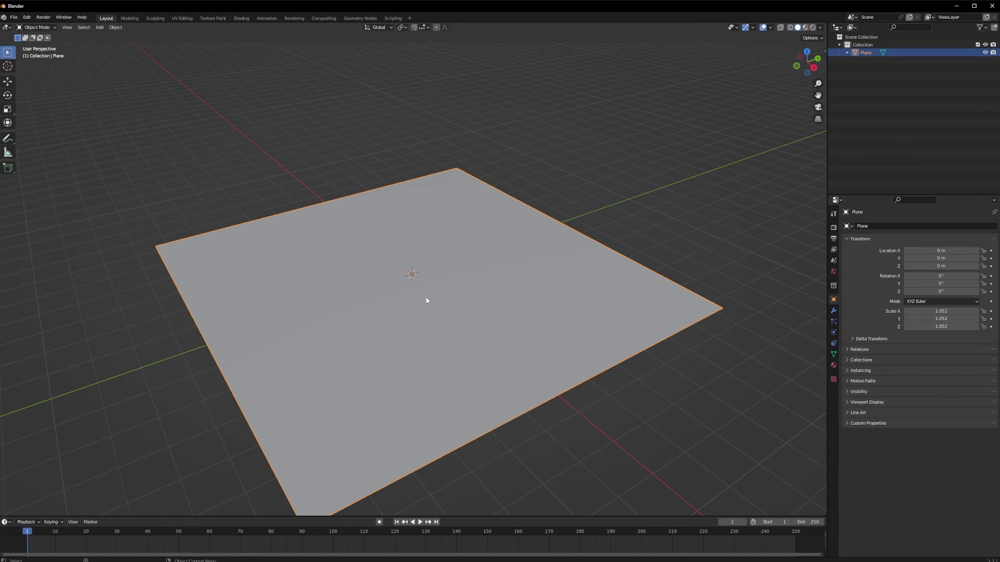
# - Turn the timeline area into a Shader Editor and enlarge it to nearly half the window height
pyautogui.click(6, 521)
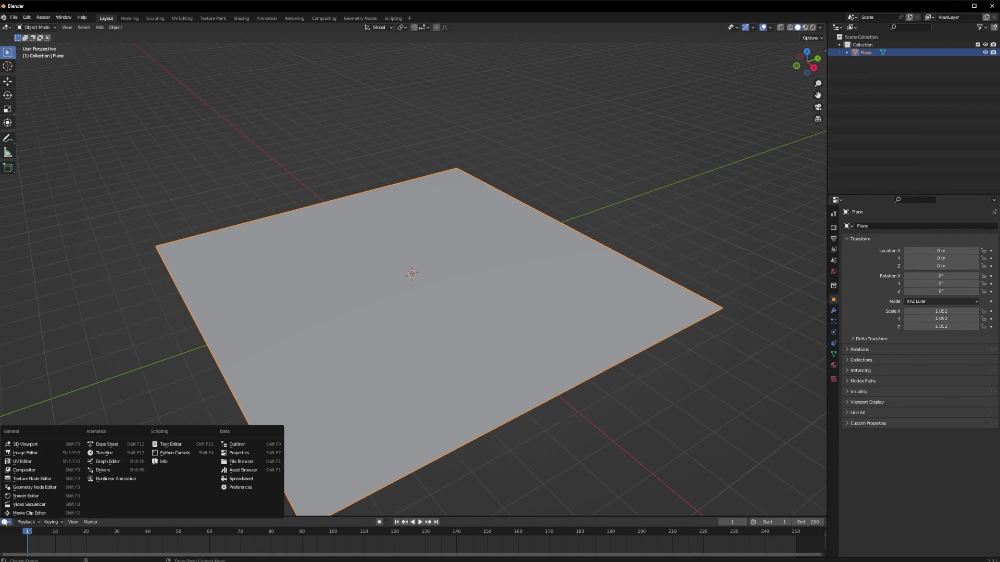
pyautogui.click(31, 506)
pyautogui.moveTo(402, 516); pyautogui.dragTo(402, 326)
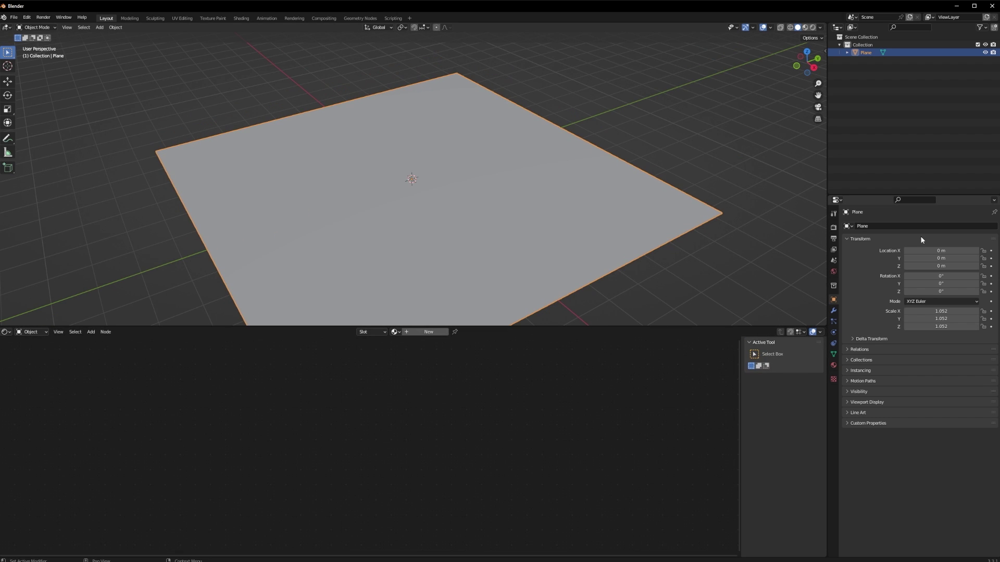
# - Set the render engine to Cycles with GPU Compute as the device, and deselect the plane
pyautogui.click(833, 227)
pyautogui.click(933, 225)
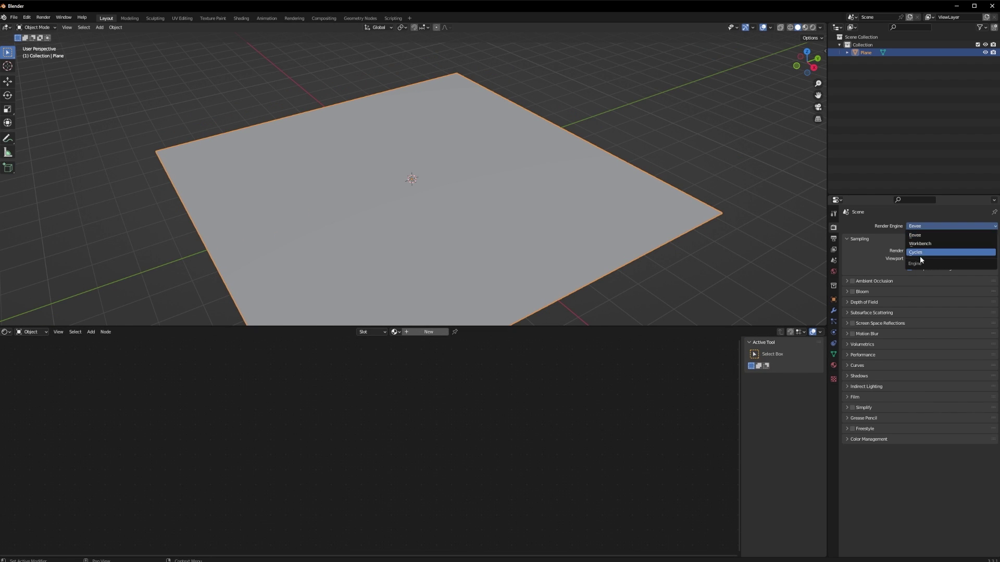
pyautogui.click(917, 253)
pyautogui.click(925, 245)
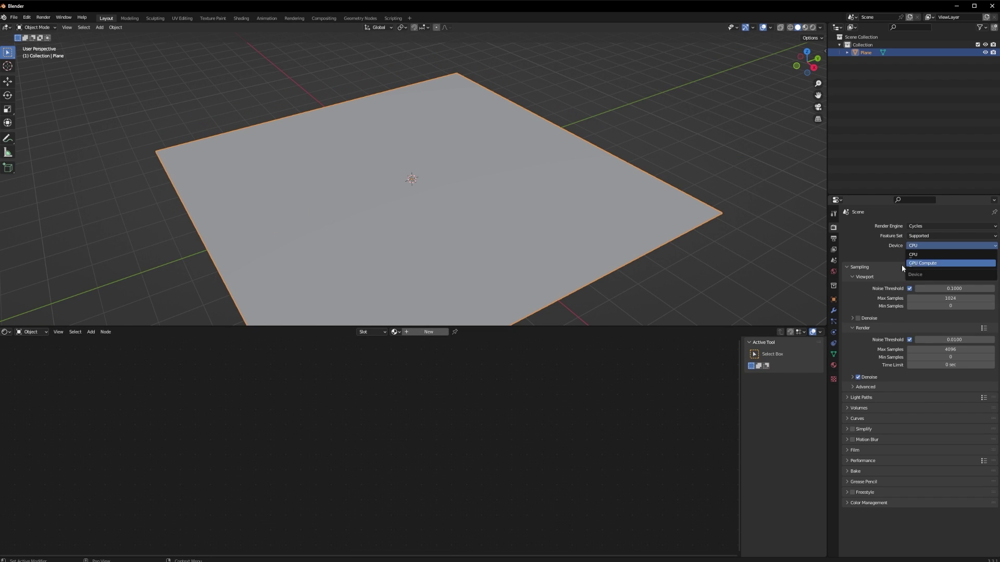
pyautogui.click(901, 265)
pyautogui.hotkey('alt', 'a')
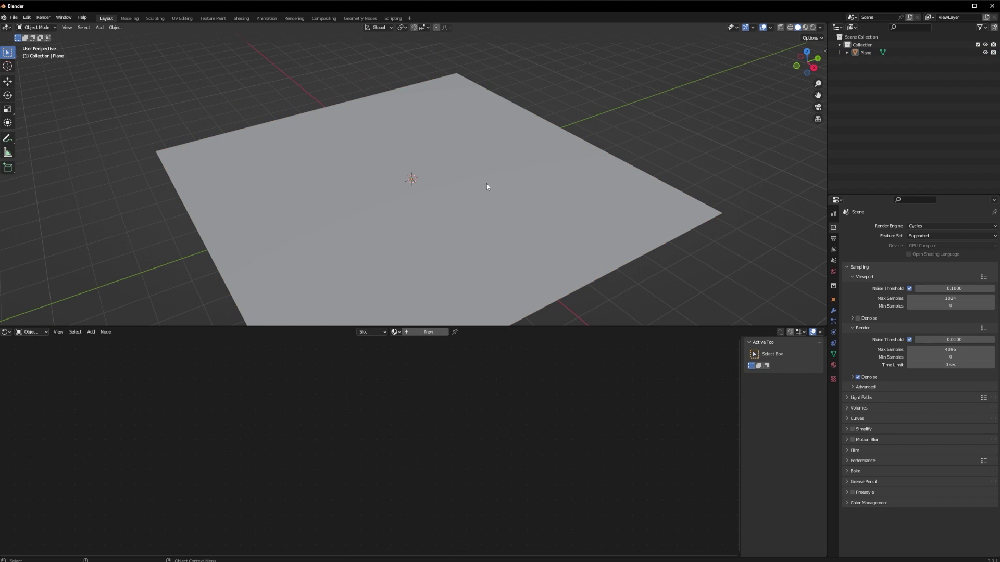
# - Create a new material for the plane and bring its nodes into view
pyautogui.click(409, 332)
pyautogui.press('Home')
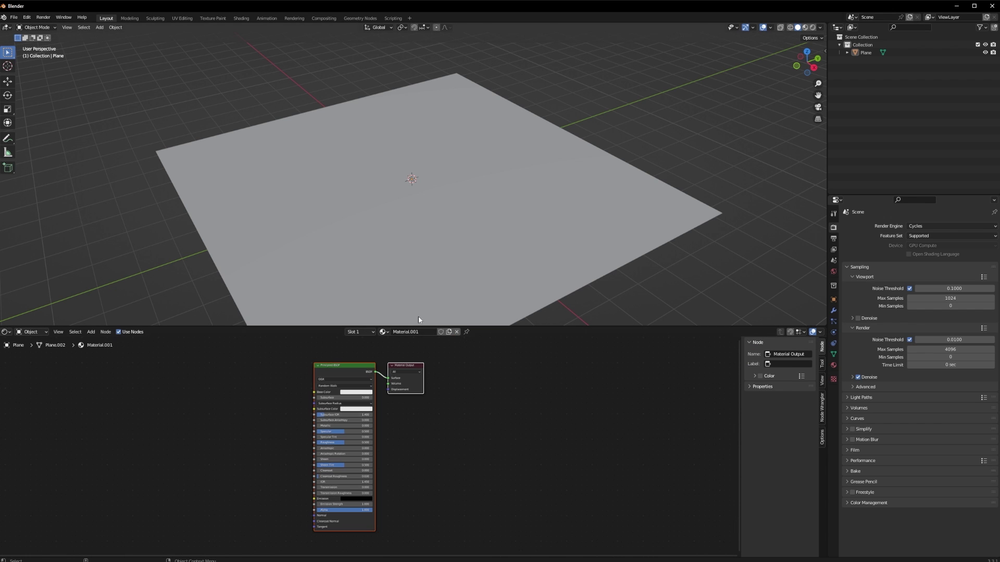
pyautogui.scroll(1, 264, 449)
pyautogui.moveTo(245, 366); pyautogui.dragTo(353, 375, button='middle')
pyautogui.click(306, 421)
# - Add a Noise Texture node, connect its Fac output to the Material Output's Surface, and preview it in rendered shading
pyautogui.hotkey('shift', 'a')
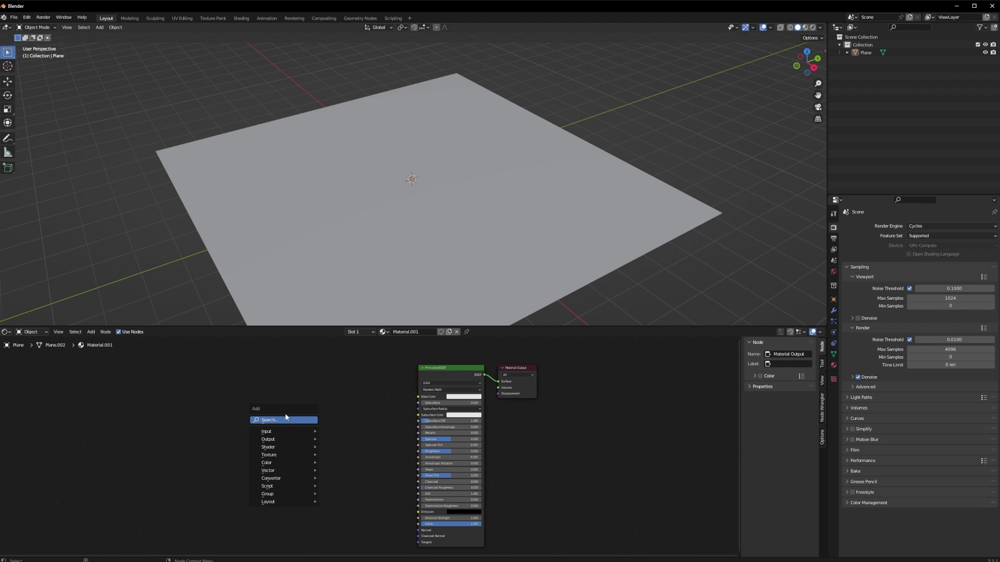
pyautogui.click(285, 418)
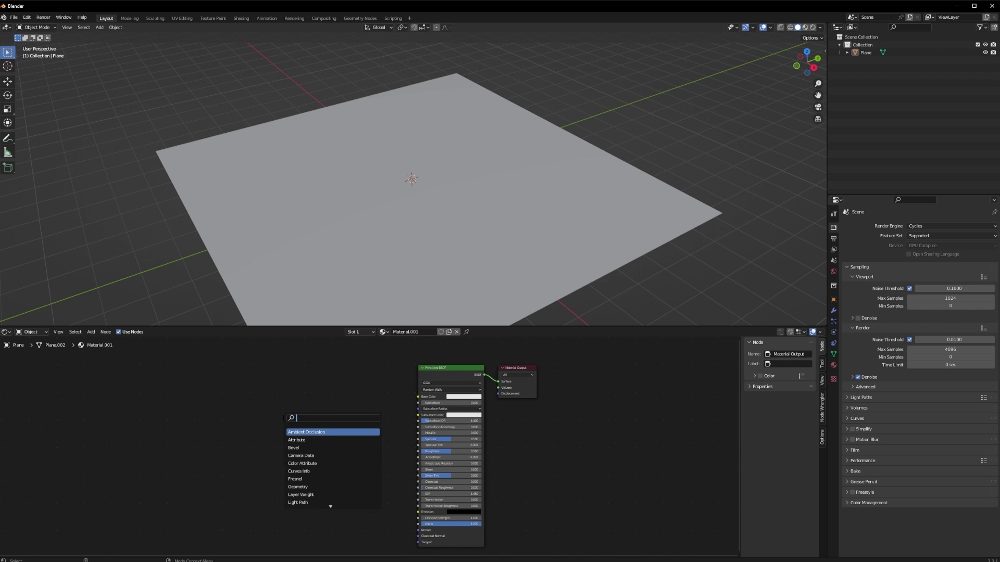
pyautogui.write('noi')
pyautogui.press('Return')
pyautogui.click(194, 417)
pyautogui.moveTo(232, 425)
pyautogui.mouseDown()
pyautogui.moveTo(382, 410)
pyautogui.moveTo(498, 382)
pyautogui.mouseUp()
pyautogui.click(812, 27)
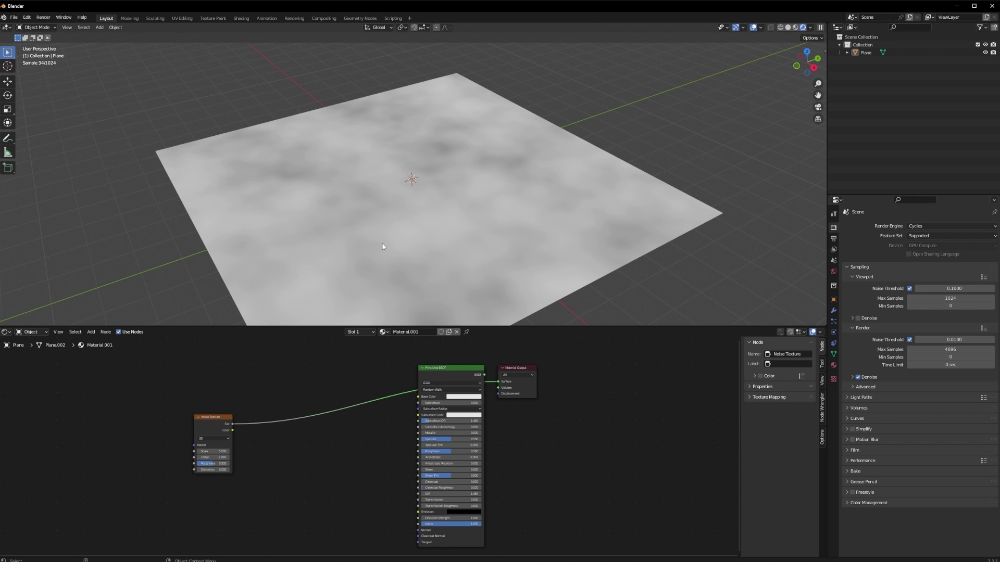
# - Increase the Noise Texture's scale for a finer pattern and adjust its detail and roughness
pyautogui.moveTo(211, 452); pyautogui.dragTo(301, 464)
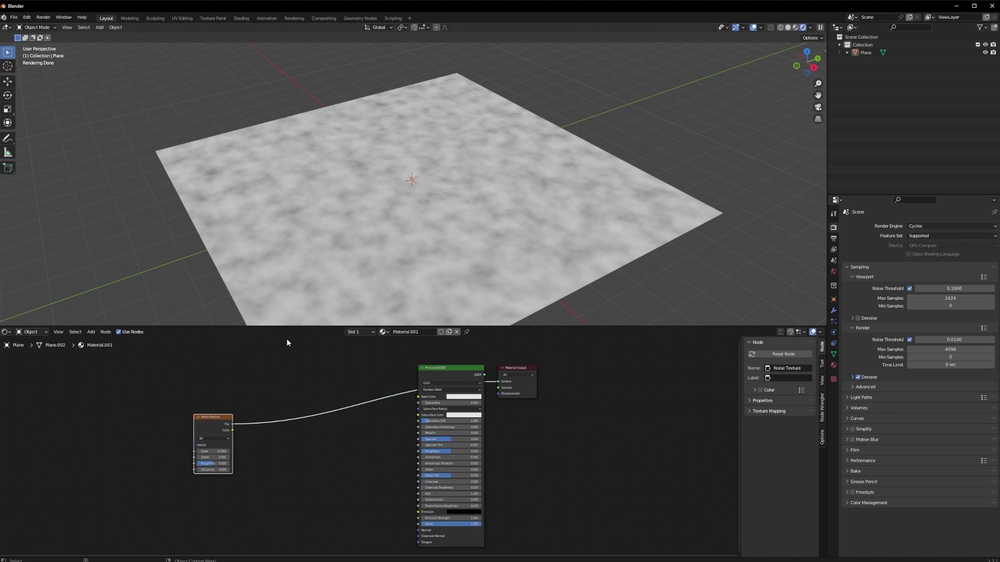
pyautogui.moveTo(214, 457)
pyautogui.mouseDown()
pyautogui.moveTo(228, 464)
pyautogui.moveTo(209, 463)
pyautogui.mouseUp()
pyautogui.moveTo(316, 475); pyautogui.dragTo(303, 448, button='middle')
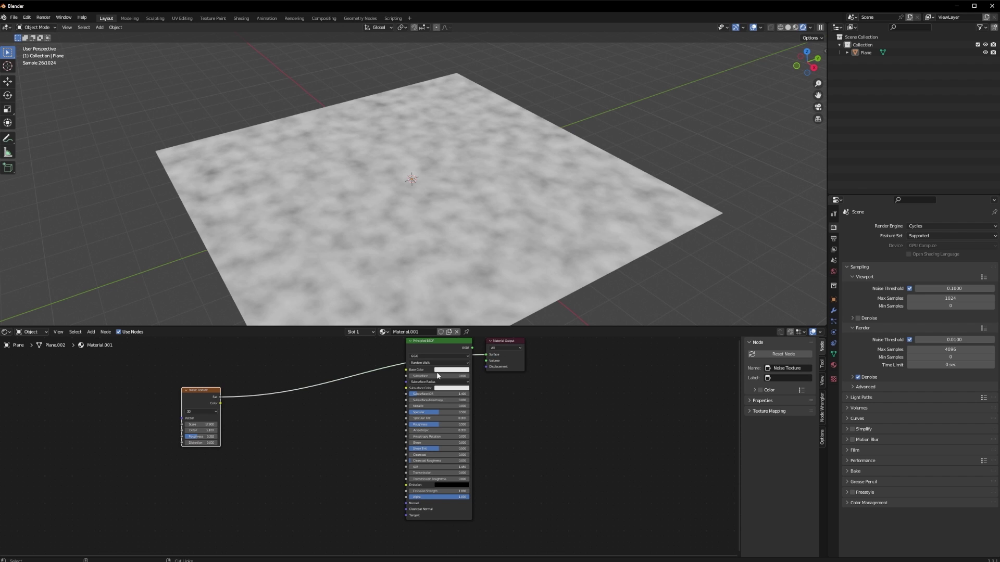
# - Reconnect the Principled BSDF to the material's Surface and add a Displacement node beside the Noise Texture
pyautogui.keyDown('ctrl'); pyautogui.keyDown('shift'); pyautogui.click(470, 351); pyautogui.keyUp('shift'); pyautogui.keyUp('ctrl')
pyautogui.moveTo(204, 390); pyautogui.dragTo(204, 432)
pyautogui.hotkey('shift', 'a')
pyautogui.click(260, 455)
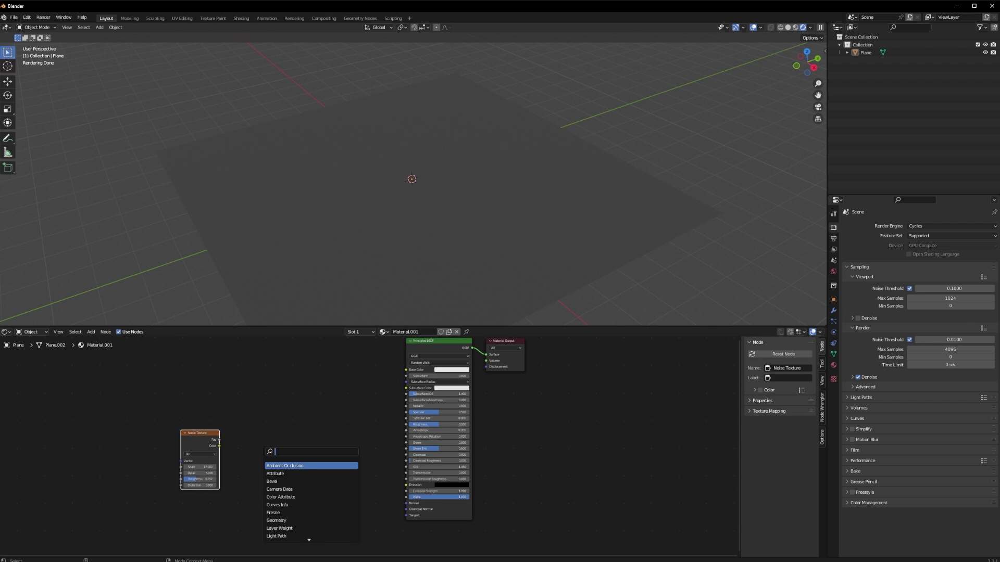
pyautogui.write('dis')
pyautogui.press('Return')
pyautogui.click(270, 454)
# - Connect the Noise Texture's Fac to the Displacement node's Height, and that node's output to the Material Output's Displacement
pyautogui.moveTo(219, 440); pyautogui.dragTo(266, 476)
pyautogui.moveTo(303, 460); pyautogui.dragTo(488, 367)
pyautogui.moveTo(305, 276); pyautogui.dragTo(393, 249, button='middle')
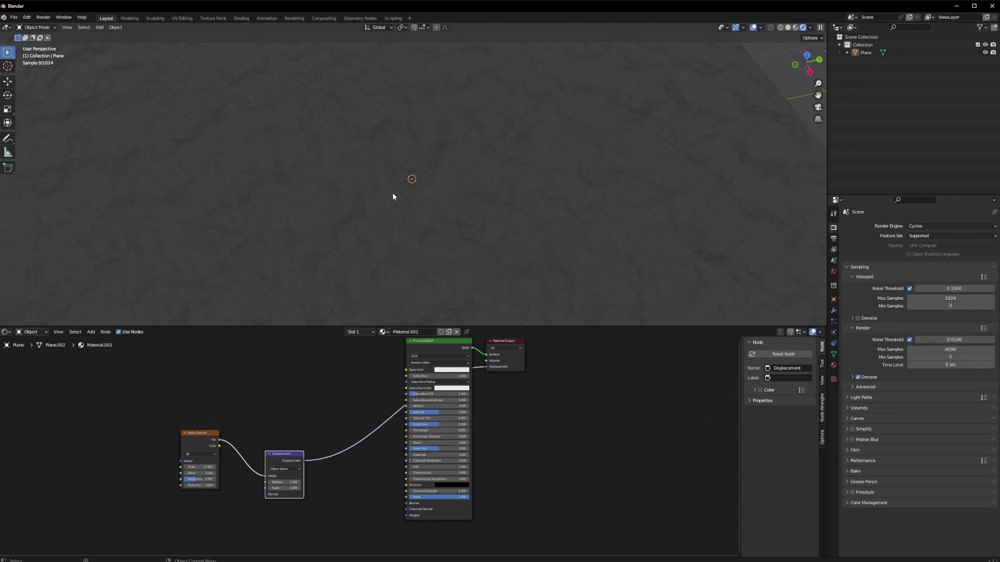
# - Add a point light and raise it about 1.57 m along the Z axis above the plane
pyautogui.hotkey('shift', 'a')
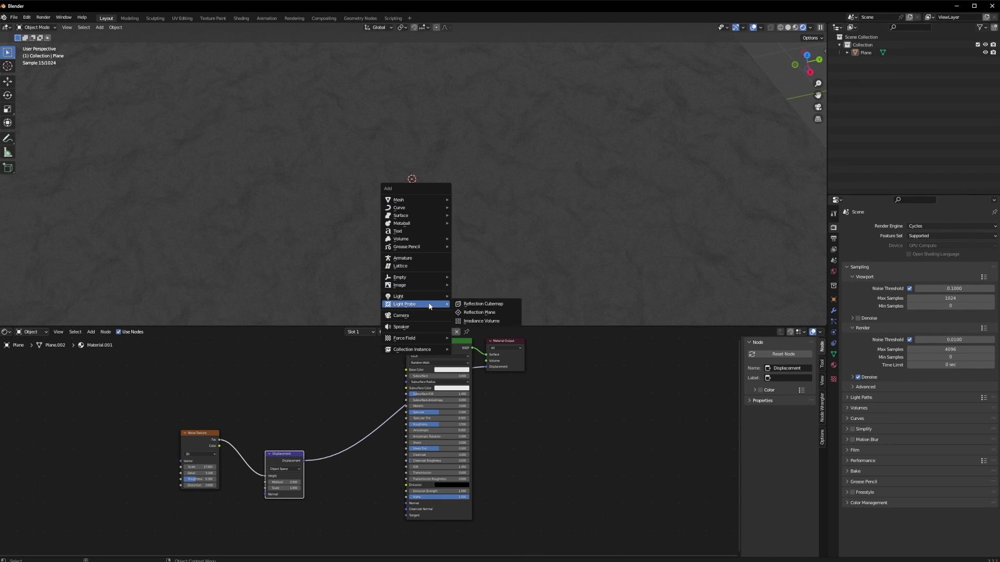
pyautogui.moveTo(431, 295)
pyautogui.click(476, 297)
pyautogui.moveTo(384, 258); pyautogui.dragTo(422, 218, button='middle')
pyautogui.press('g')
pyautogui.press('z')
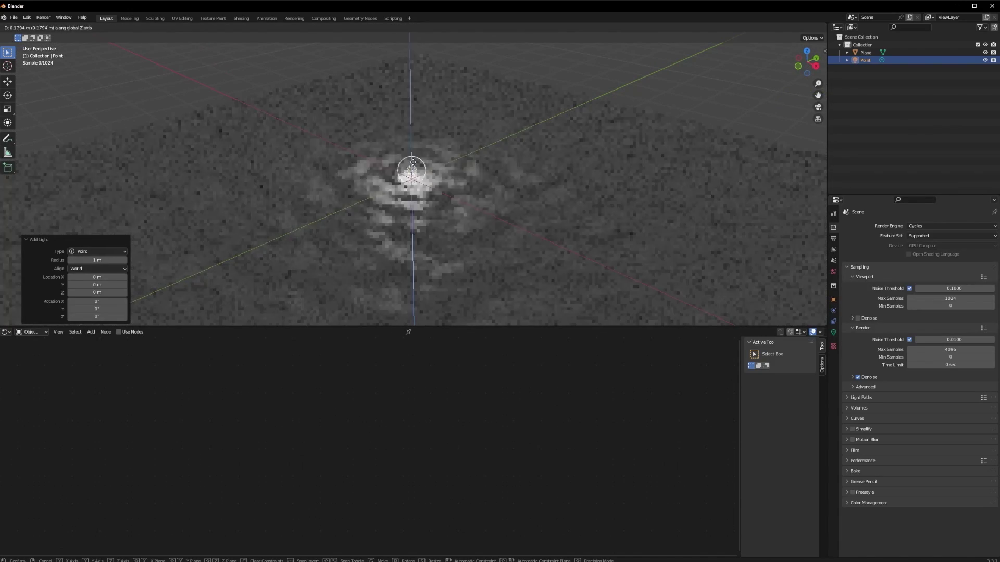
pyautogui.click(416, 95)
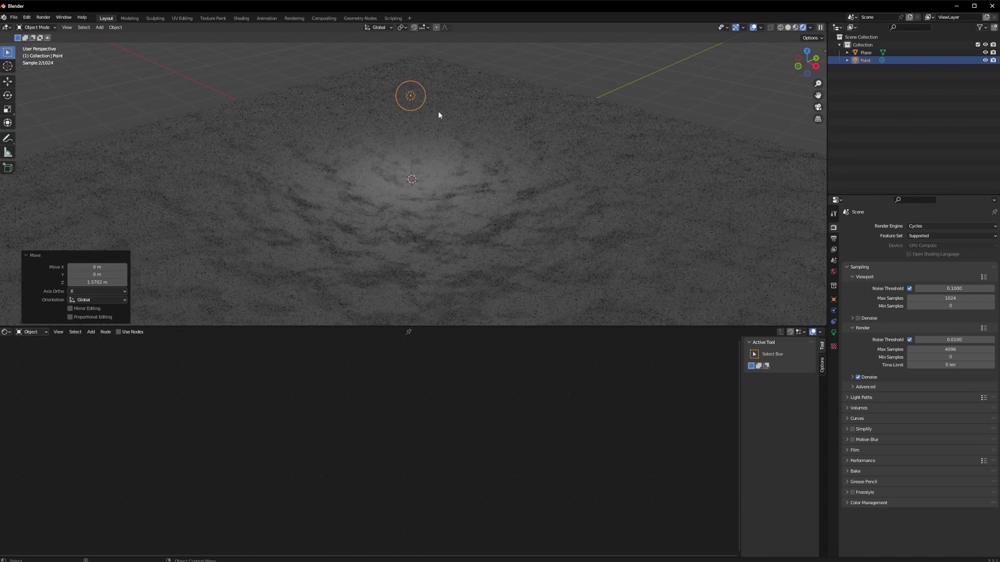
# - Set the point light's power to about 31.2 W and deselect it
pyautogui.click(583, 98)
pyautogui.moveTo(583, 98); pyautogui.dragTo(570, 110, button='middle')
pyautogui.click(409, 104)
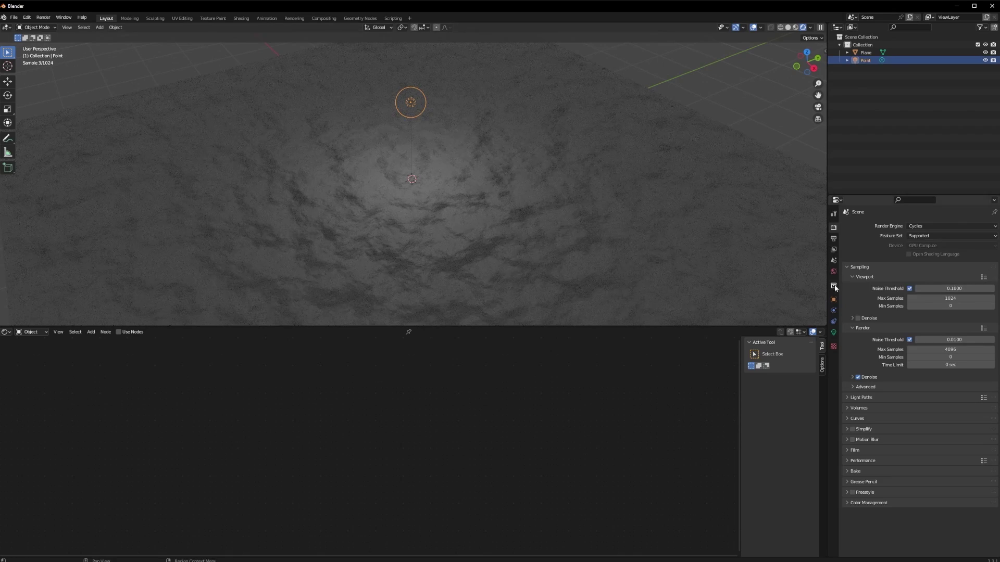
pyautogui.click(833, 332)
pyautogui.moveTo(945, 280); pyautogui.dragTo(973, 280)
pyautogui.hotkey('alt', 'a')
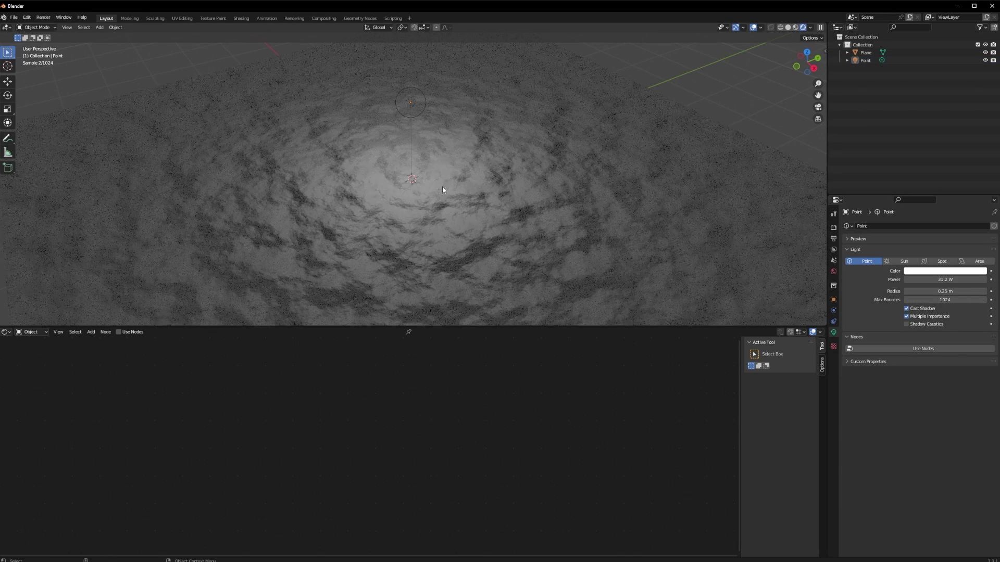
# - View the lit surface from lower angles and select the plane to show its material nodes
pyautogui.moveTo(439, 179); pyautogui.dragTo(448, 223, button='middle')
pyautogui.moveTo(366, 268); pyautogui.dragTo(366, 237, button='middle')
pyautogui.moveTo(469, 251); pyautogui.dragTo(439, 246, button='middle')
pyautogui.click(636, 278)
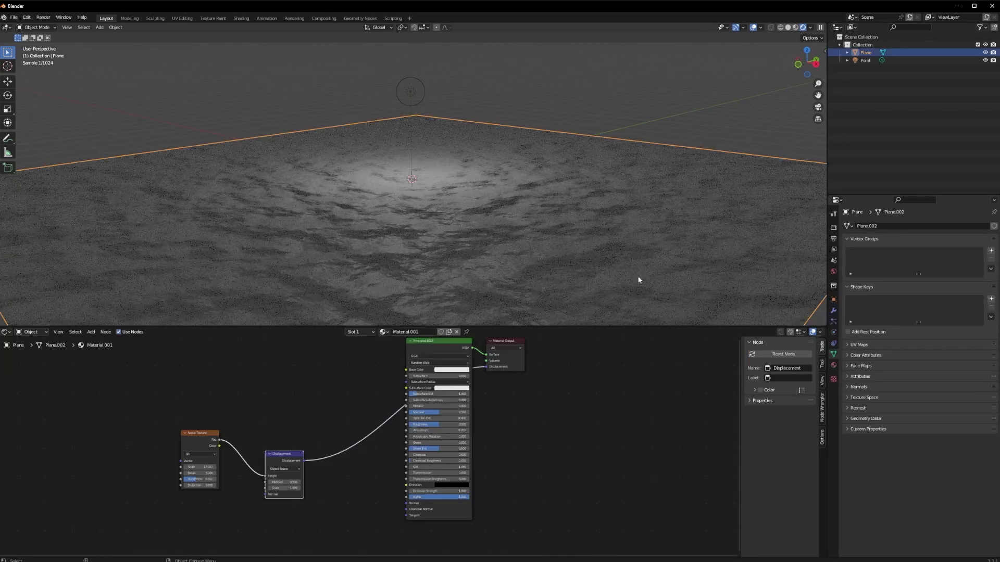
# - Set the plane material's surface displacement method to Displacement and Bump
pyautogui.click(833, 367)
pyautogui.scroll(-10, 853, 338)
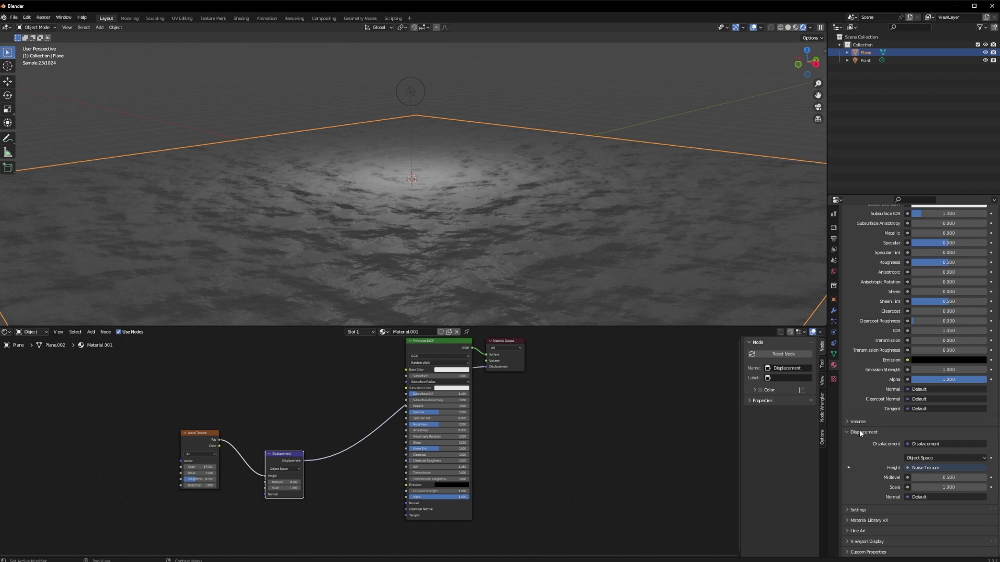
pyautogui.click(858, 509)
pyautogui.scroll(-5, 866, 492)
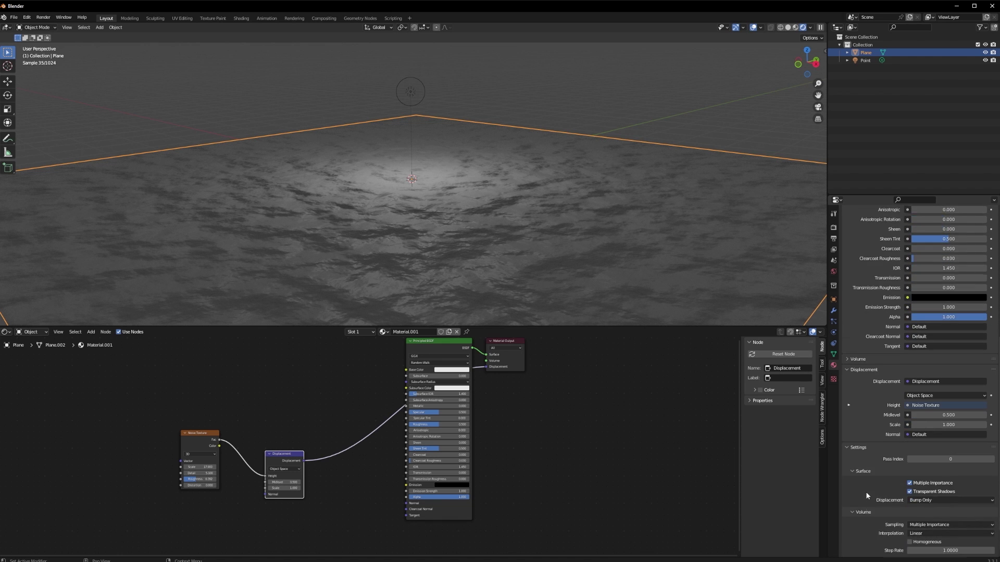
pyautogui.click(945, 469)
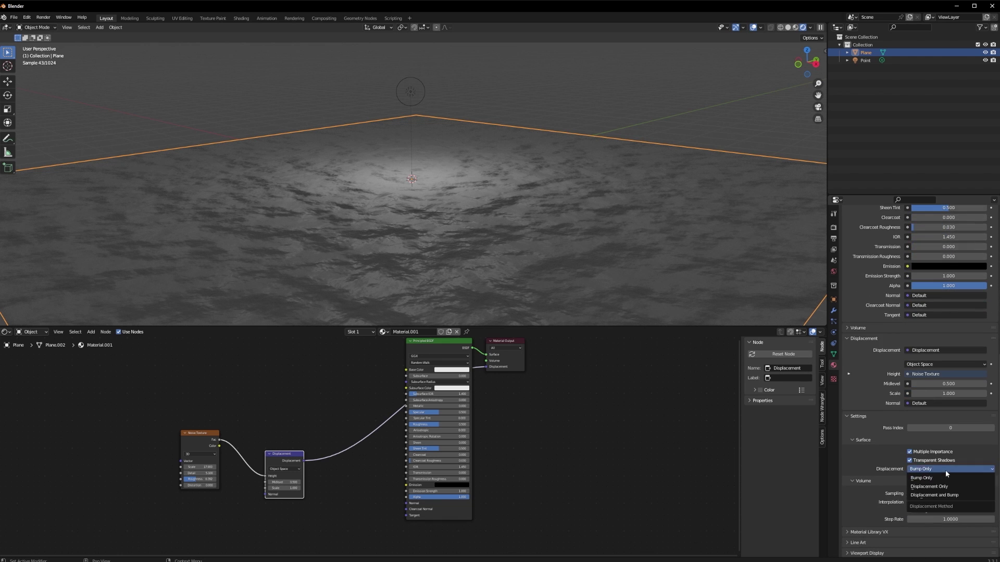
pyautogui.click(927, 495)
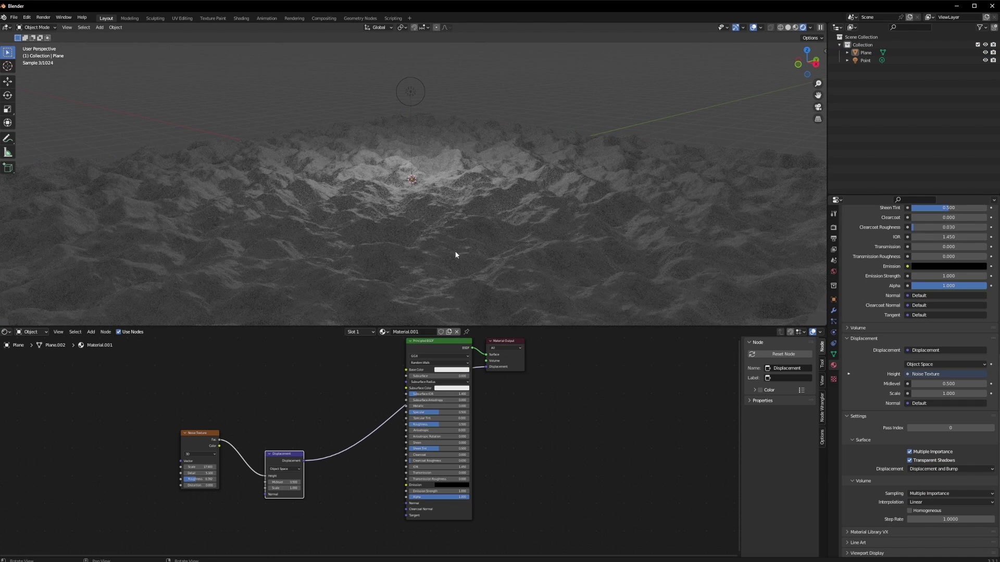
# - Try a Midlevel of 0 on the Displacement node, and return it to 0.5 to compare the surface height
pyautogui.moveTo(485, 238); pyautogui.dragTo(471, 272, button='middle')
pyautogui.click(293, 482)
pyautogui.write('0')
pyautogui.press('Return')
pyautogui.scroll(-2, 377, 261)
pyautogui.moveTo(377, 261); pyautogui.dragTo(387, 231, button='middle')
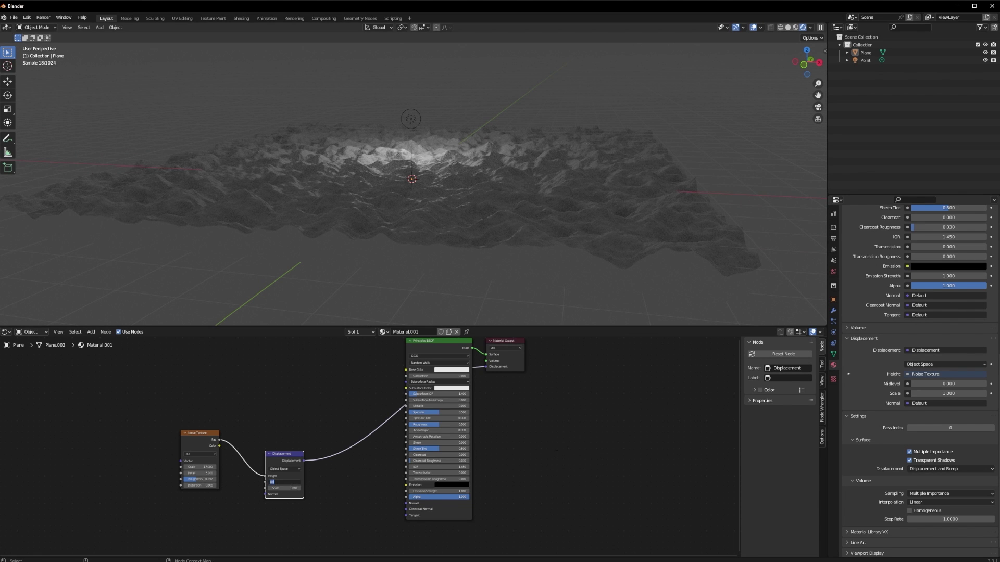
pyautogui.write('.5')
pyautogui.press('Return')
# - Set the Displacement node's Midlevel to 0 and raise its Scale to 2.4
pyautogui.moveTo(400, 289); pyautogui.dragTo(390, 250, button='middle')
pyautogui.doubleClick(295, 483)
pyautogui.write('0')
pyautogui.press('Return')
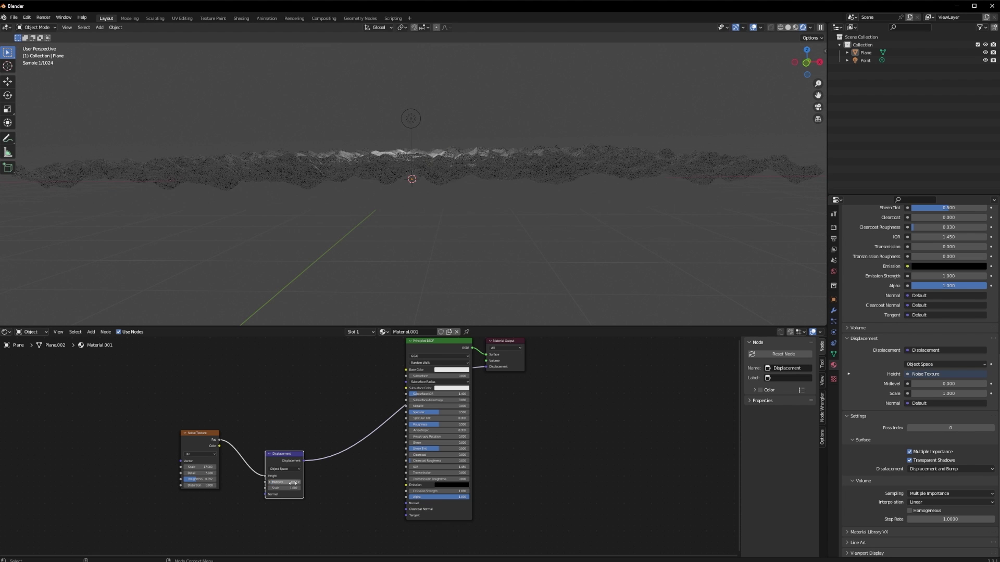
pyautogui.moveTo(281, 489)
pyautogui.mouseDown()
pyautogui.moveTo(271, 490)
pyautogui.moveTo(295, 490)
pyautogui.mouseUp()
pyautogui.moveTo(529, 171); pyautogui.dragTo(499, 246, button='middle')
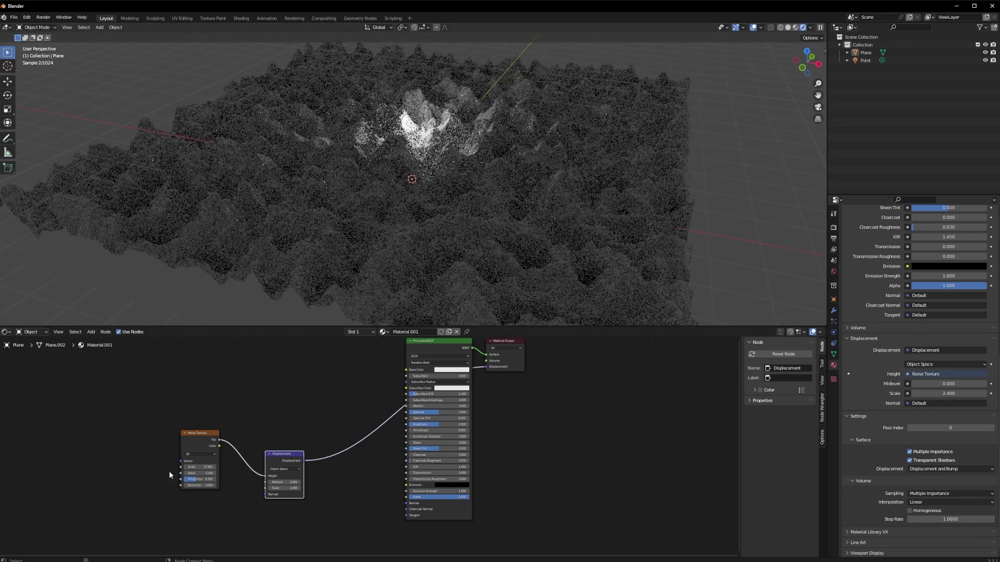
# - Reduce the Displacement node's Scale to 1.1 and lower the Noise Texture's Scale to 6.4
pyautogui.click(197, 434)
pyautogui.scroll(3, 212, 440)
pyautogui.moveTo(213, 439); pyautogui.dragTo(300, 399, button='middle')
pyautogui.moveTo(348, 458); pyautogui.dragTo(329, 458)
pyautogui.scroll(1, 272, 441)
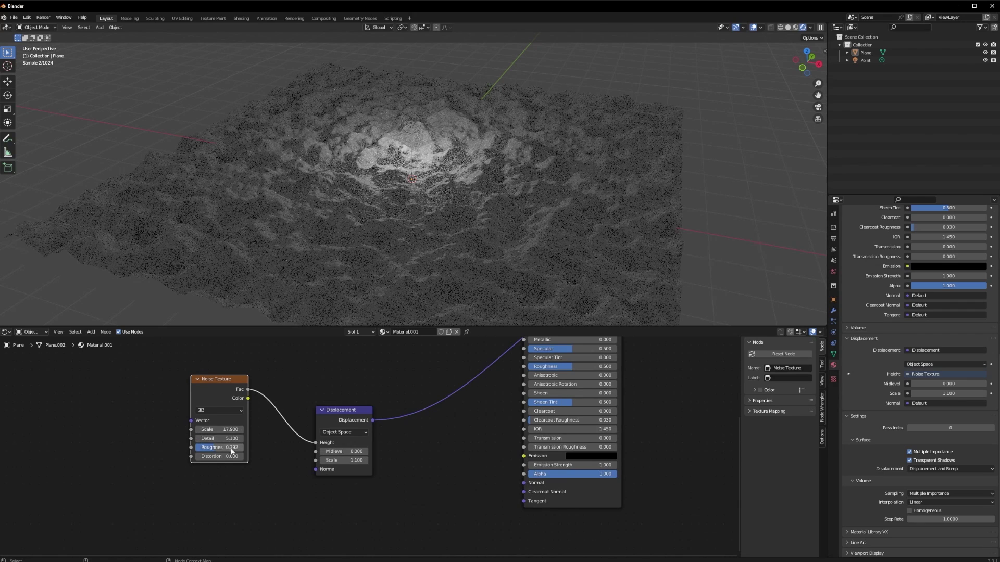
pyautogui.moveTo(218, 430); pyautogui.dragTo(172, 430)
pyautogui.moveTo(371, 281); pyautogui.dragTo(419, 249, button='middle')
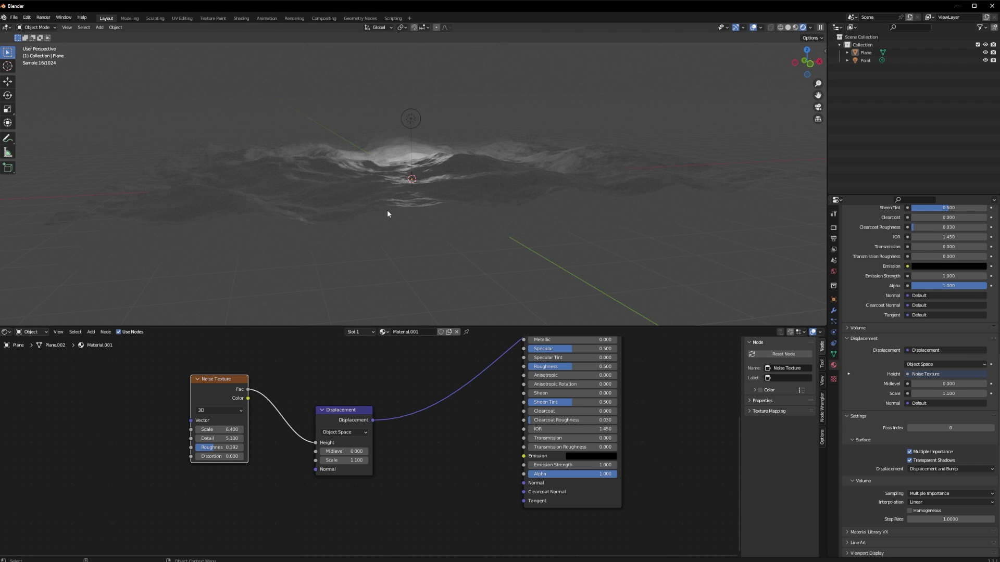
# - Preview the Noise Texture's Fac output directly on the surface through the Material Output
pyautogui.moveTo(361, 381); pyautogui.dragTo(229, 462, button='middle')
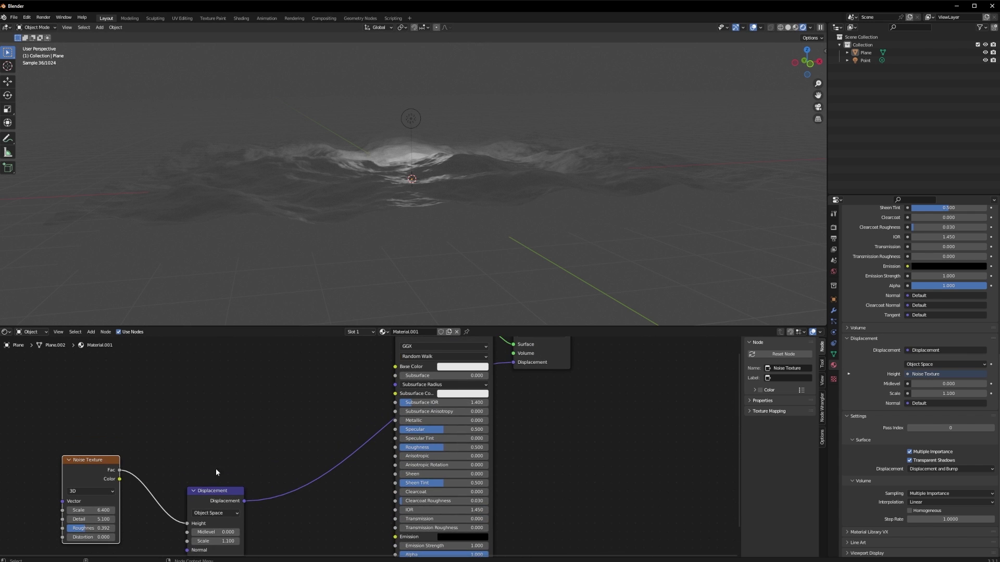
pyautogui.scroll(-3, 175, 441)
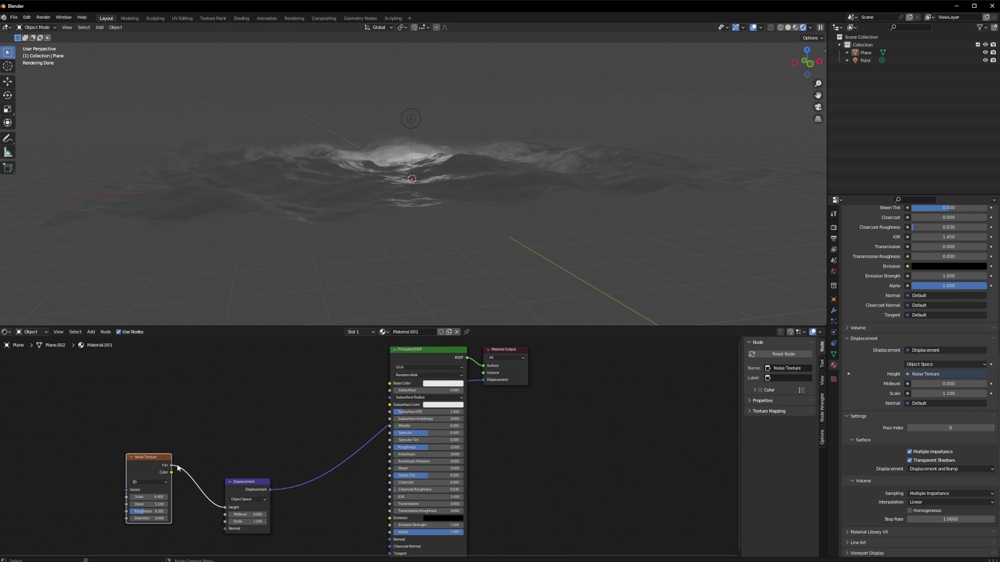
pyautogui.keyDown('ctrl'); pyautogui.keyDown('shift'); pyautogui.click(166, 471); pyautogui.keyUp('shift'); pyautogui.keyUp('ctrl')
pyautogui.moveTo(416, 250); pyautogui.dragTo(492, 247, button='middle')
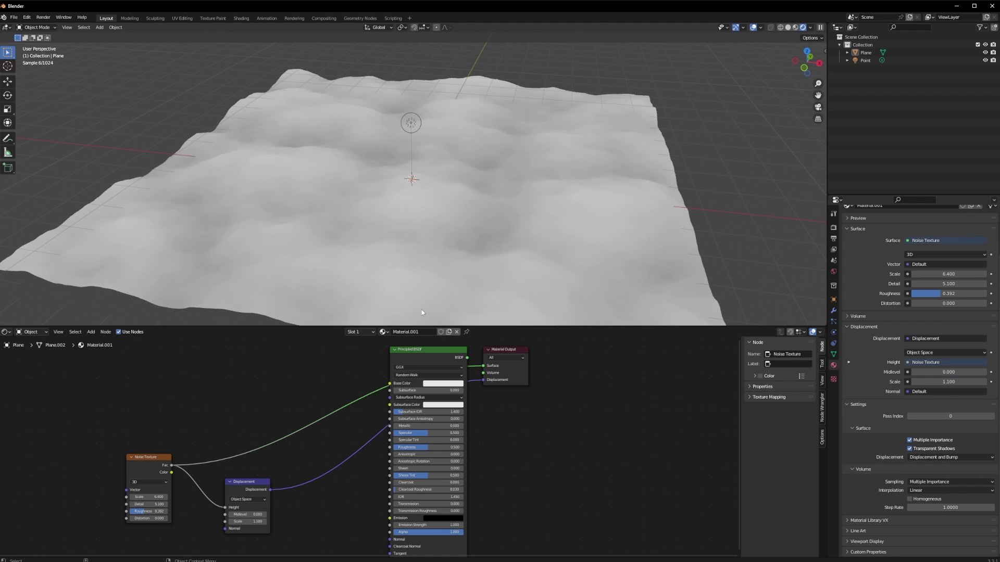
# - Insert a ColorRamp node on the link between the Noise Texture and the Material Output's Surface
pyautogui.click(142, 469)
pyautogui.hotkey('shift', 'a')
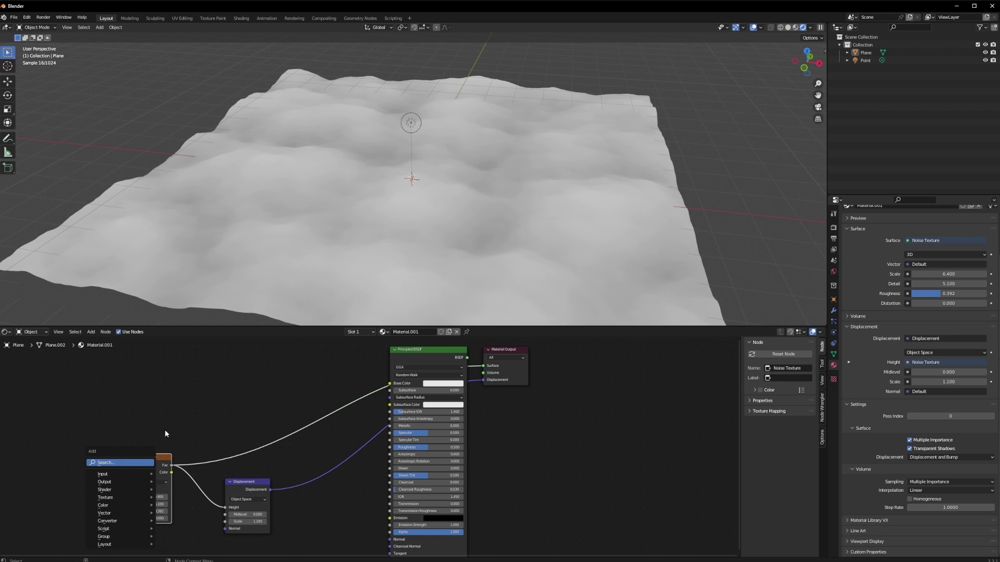
pyautogui.click(125, 464)
pyautogui.write('color')
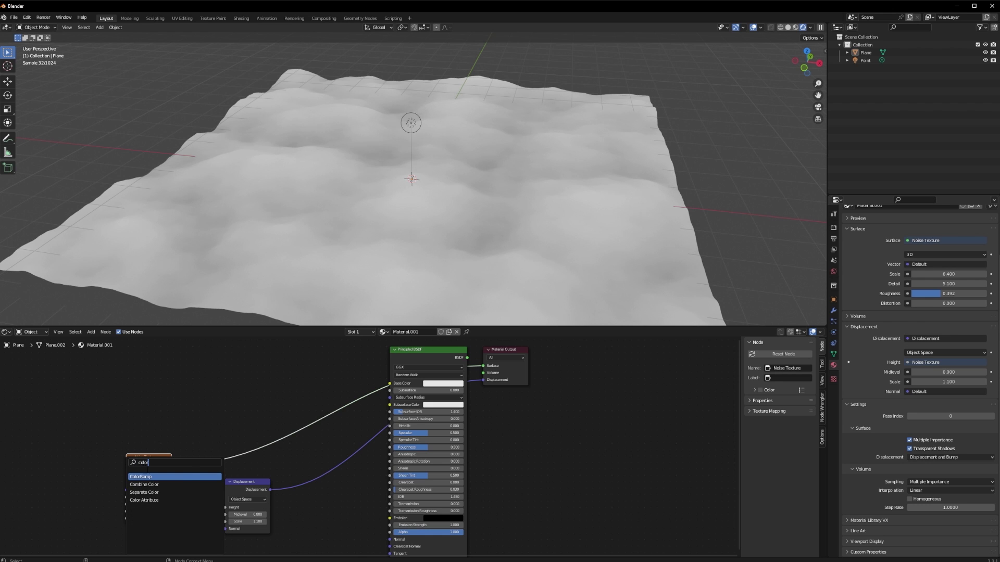
pyautogui.click(151, 477)
pyautogui.click(273, 415)
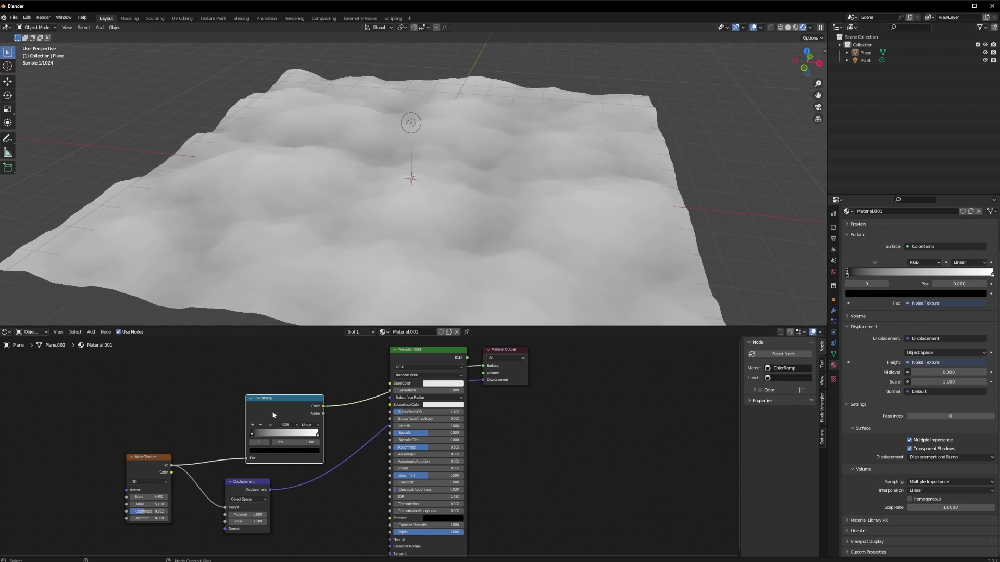
# - Move the ColorRamp's black stop to 0.405 and raise the Displacement node's Scale to 3.9
pyautogui.moveTo(251, 436); pyautogui.dragTo(278, 434)
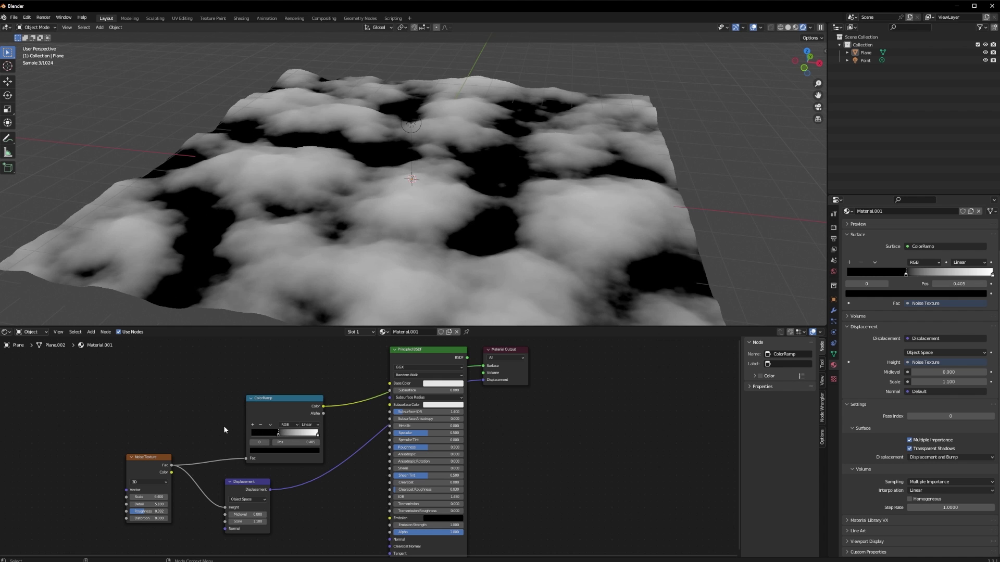
pyautogui.keyDown('alt'); pyautogui.moveTo(333, 263); pyautogui.dragTo(319, 277, button='middle'); pyautogui.keyUp('alt')
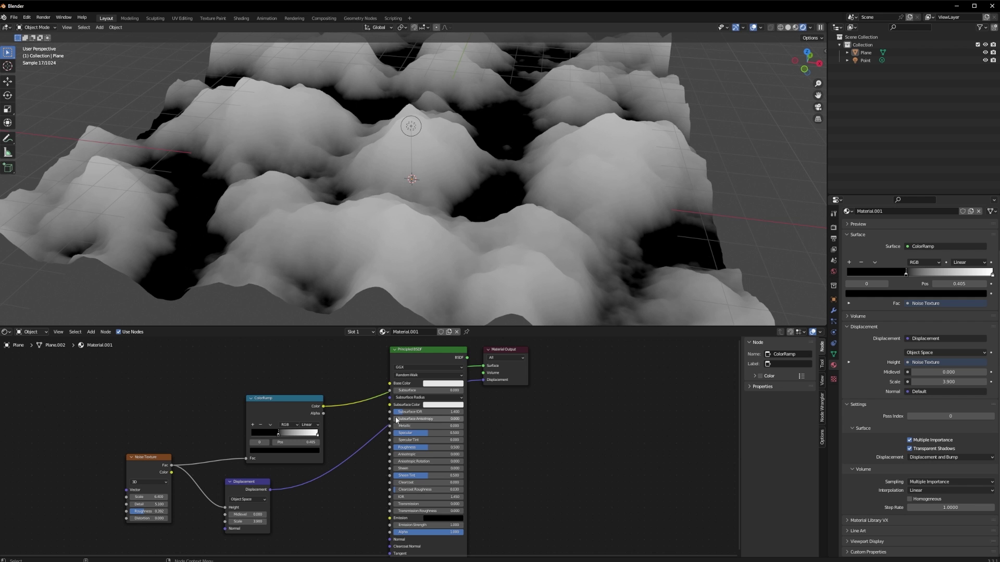
pyautogui.scroll(-2, 374, 430)
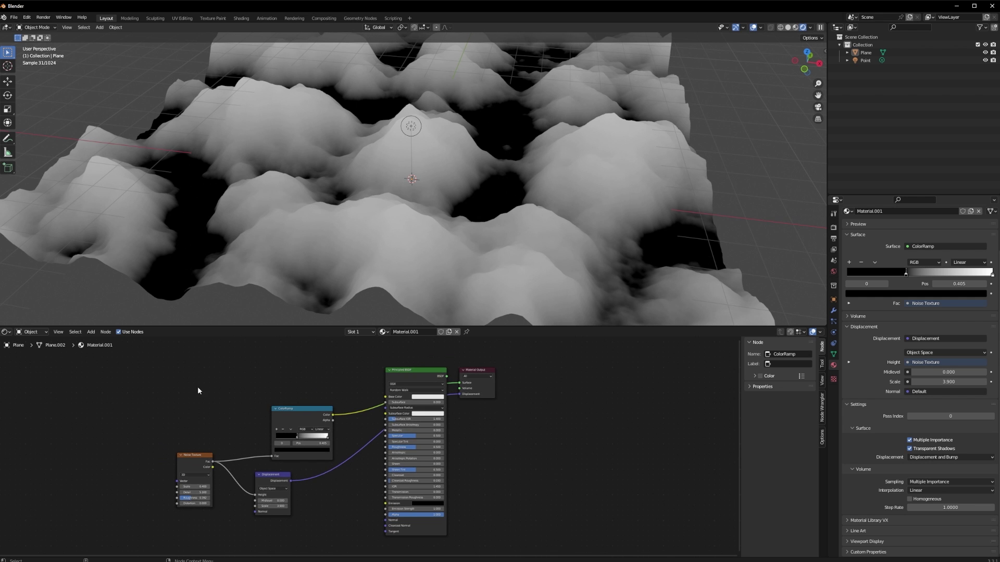
pyautogui.scroll(-2, 338, 212)
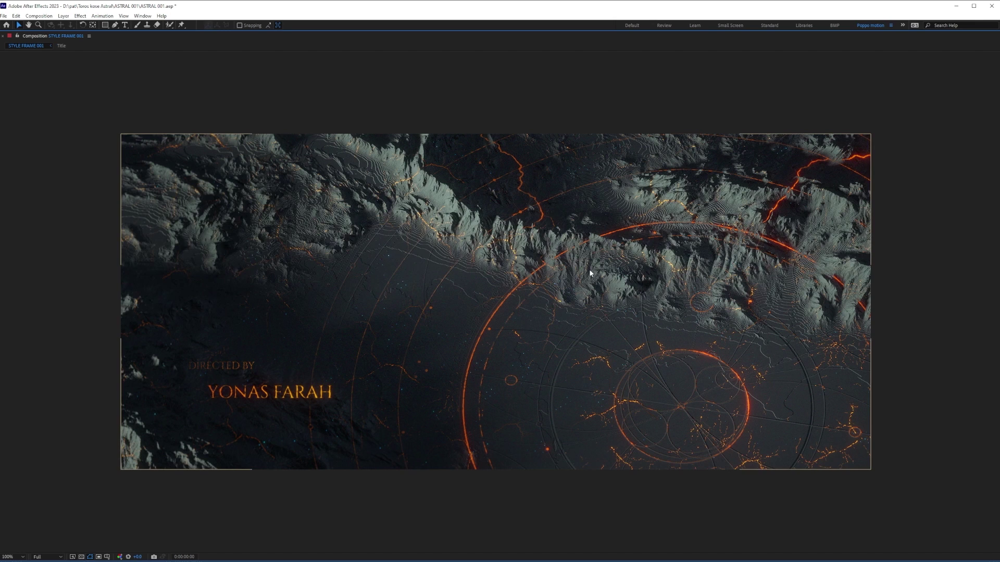
# - Switch to the After Effects ASTRAL 001 project and restore the full panel layout around the STYLE FRAME 001 composition
pyautogui.press('`')
pyautogui.click(255, 74)
pyautogui.press('`')
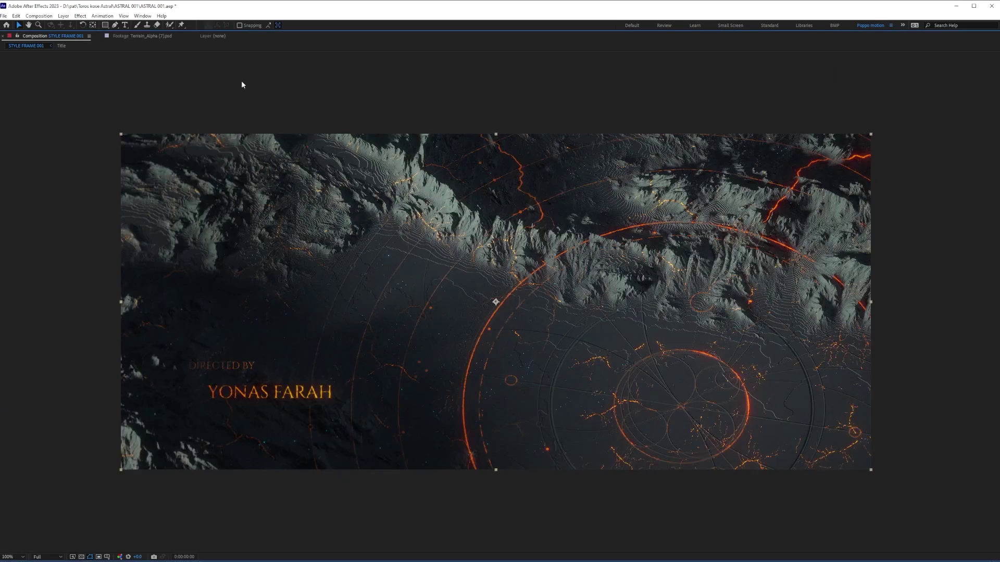
pyautogui.press('`')
pyautogui.click(895, 263)
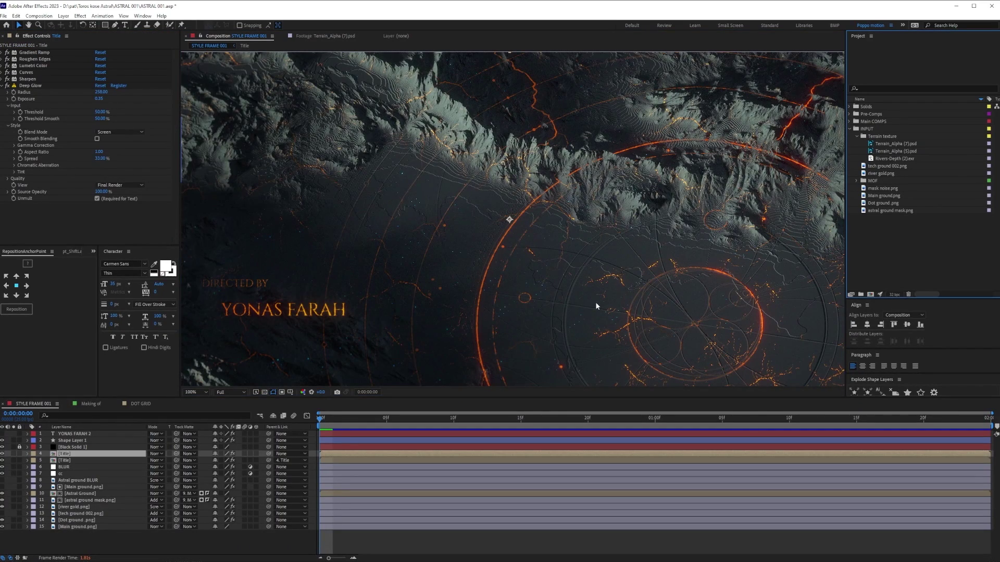
# - Create a new composition from Terrain_Alpha (7).psd in the Terrain texture folder
pyautogui.click(895, 144)
pyautogui.keyDown('shift'); pyautogui.click(894, 151); pyautogui.keyUp('shift')
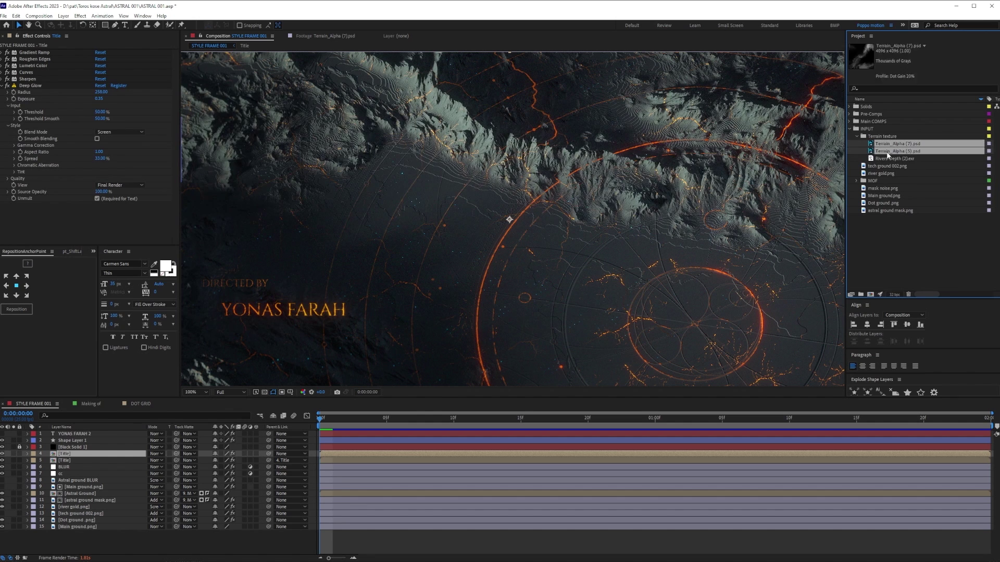
pyautogui.click(909, 240)
pyautogui.click(893, 144)
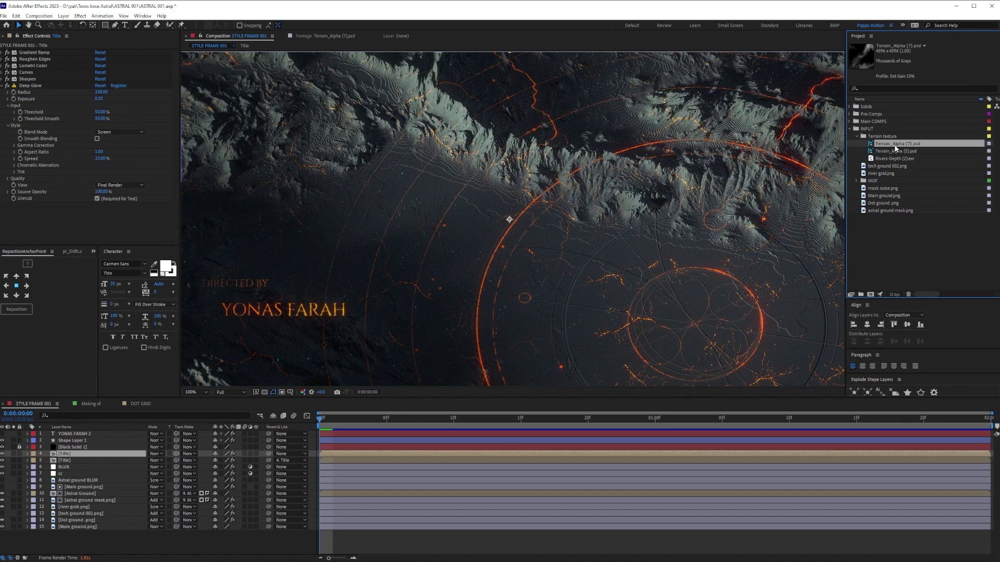
pyautogui.moveTo(891, 144); pyautogui.dragTo(870, 295)
pyautogui.press(',')
pyautogui.press(',')
pyautogui.press(',')
pyautogui.press(',')
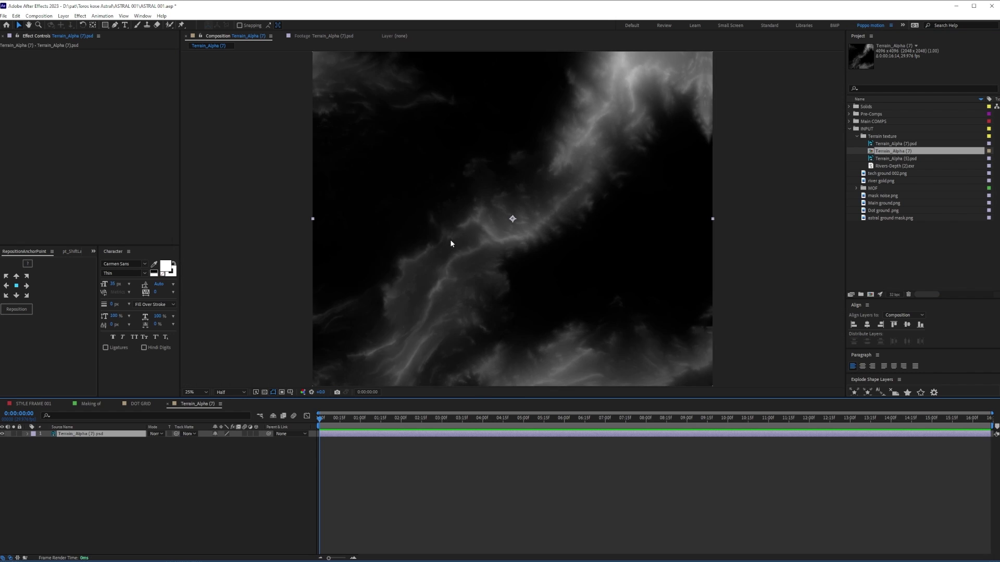
pyautogui.press(',')
# - Place the other Terrain_Alpha image beneath the first layer and inspect it by hiding and showing the top layer
pyautogui.moveTo(892, 160); pyautogui.dragTo(125, 465)
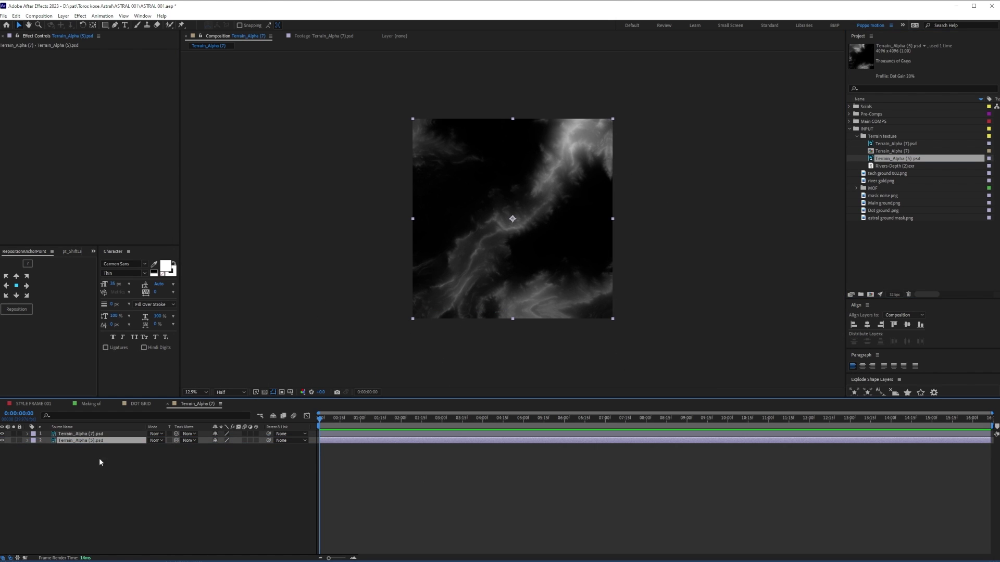
pyautogui.click(3, 434)
pyautogui.click(54, 466)
pyautogui.moveTo(546, 233); pyautogui.dragTo(423, 253, button='middle')
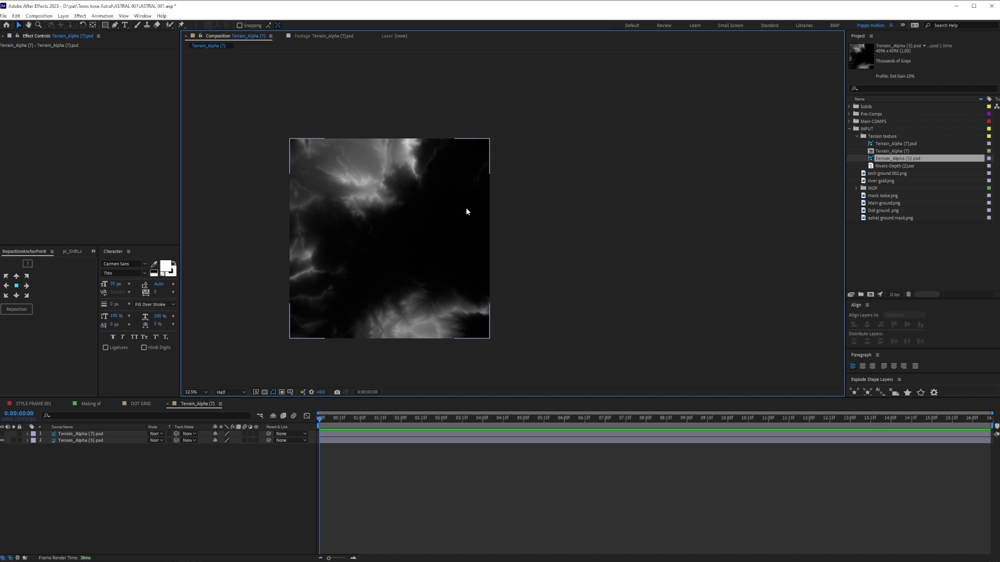
pyautogui.click(64, 434)
pyautogui.click(2, 434)
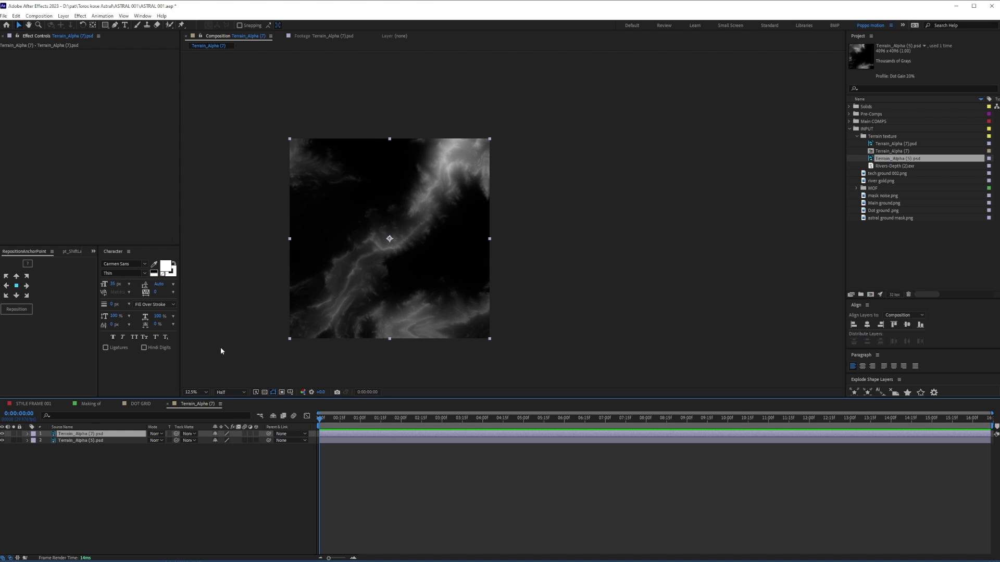
# - Rotate the Terrain_Alpha (7) layer about 90° clockwise, shift it down and left, and set its blending mode to Screen
pyautogui.press('w')
pyautogui.moveTo(452, 171); pyautogui.dragTo(438, 295)
pyautogui.press('v')
pyautogui.moveTo(381, 247); pyautogui.dragTo(361, 319)
pyautogui.click(156, 434)
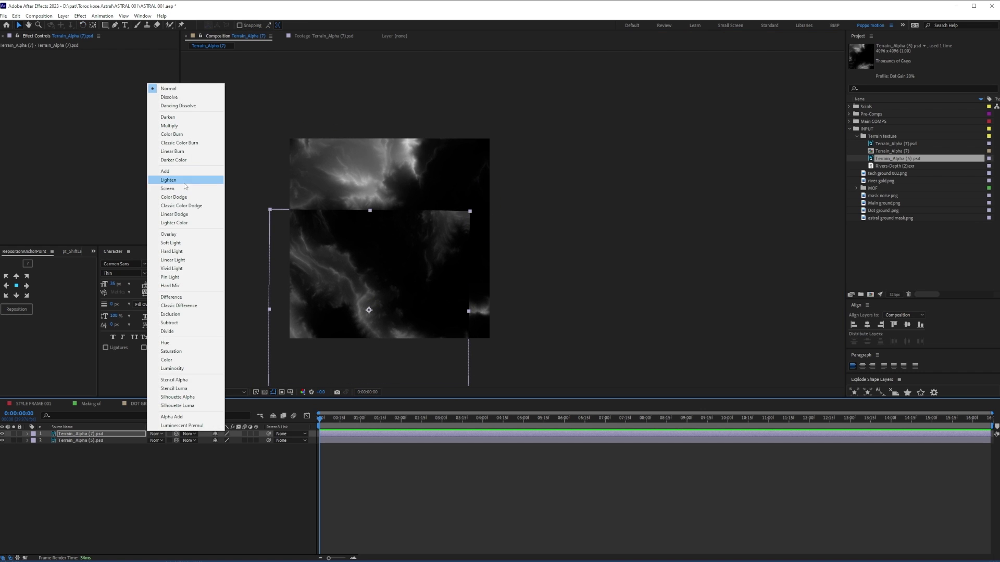
pyautogui.click(172, 188)
# - Draw a closed curved mask over the upper-right part of the Terrain_Alpha (7) layer and set it to Subtract
pyautogui.press('g')
pyautogui.click(252, 181)
pyautogui.moveTo(332, 230); pyautogui.dragTo(354, 228)
pyautogui.moveTo(415, 271); pyautogui.dragTo(427, 287)
pyautogui.moveTo(491, 303); pyautogui.dragTo(524, 289)
pyautogui.moveTo(532, 180); pyautogui.dragTo(448, 149)
pyautogui.moveTo(328, 150); pyautogui.dragTo(249, 191)
pyautogui.click(225, 441)
pyautogui.click(229, 463)
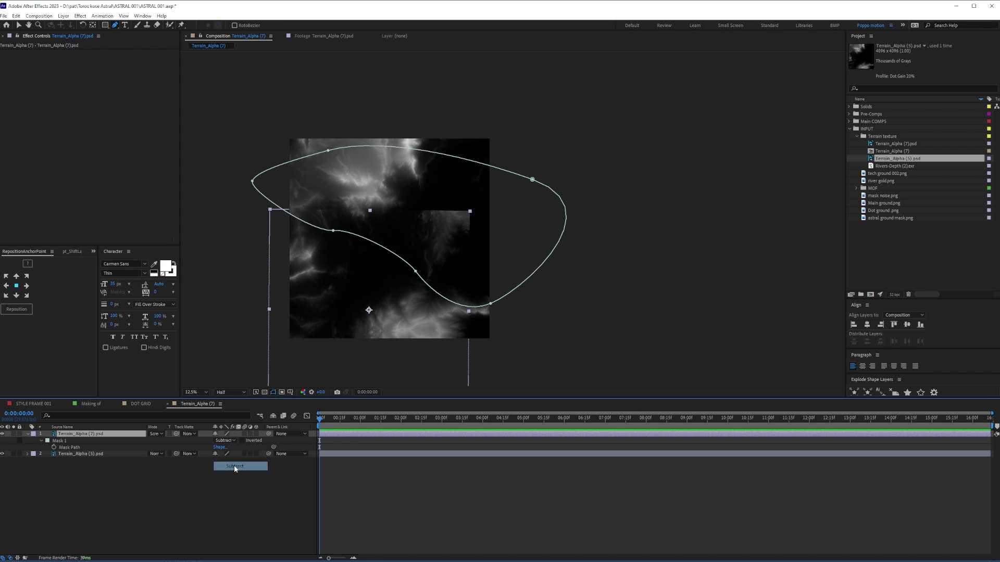
# - Feather the Terrain_Alpha (7) layer's mask by about 140 pixels so both terrain images blend, and deselect the layer
pyautogui.press('f')
pyautogui.moveTo(226, 448); pyautogui.dragTo(264, 443)
pyautogui.moveTo(123, 441); pyautogui.dragTo(395, 425)
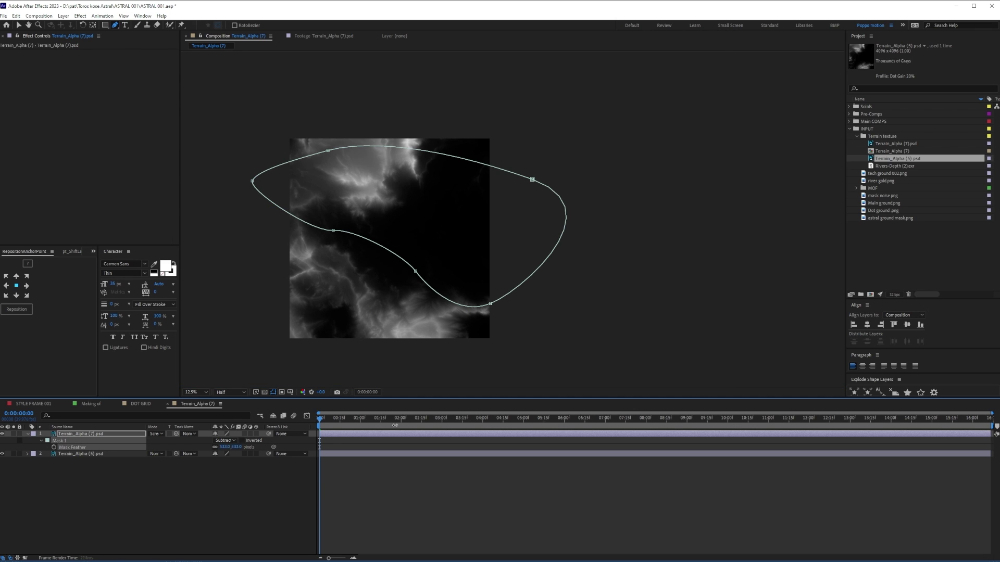
pyautogui.moveTo(286, 450); pyautogui.dragTo(291, 450)
pyautogui.click(111, 482)
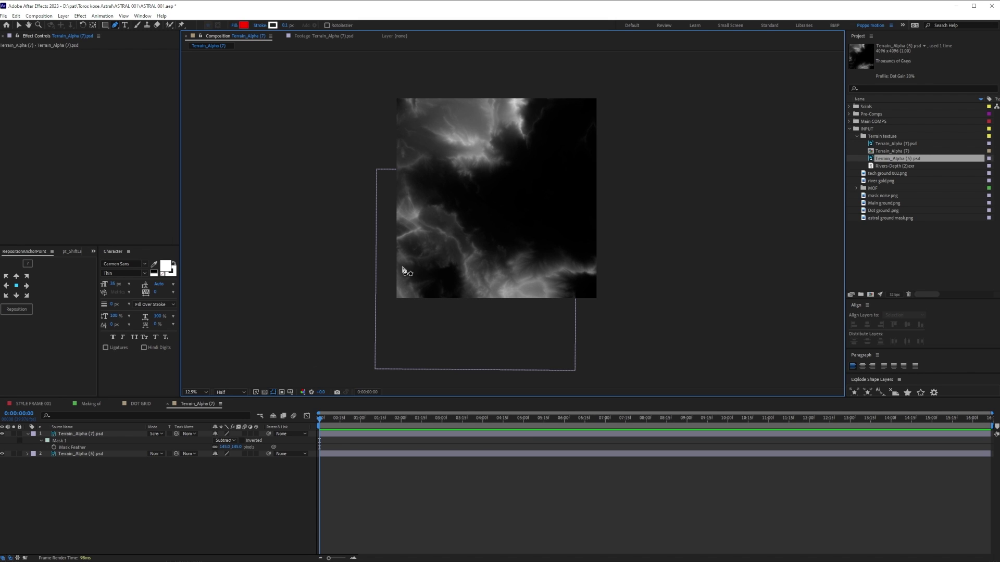
pyautogui.click(231, 462)
pyautogui.click(39, 16)
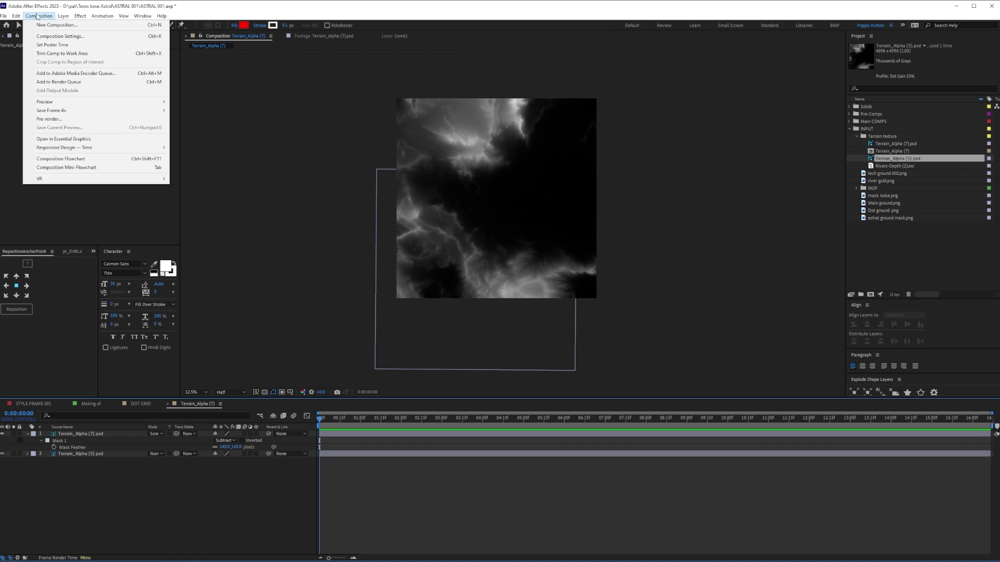
pyautogui.click(221, 434)
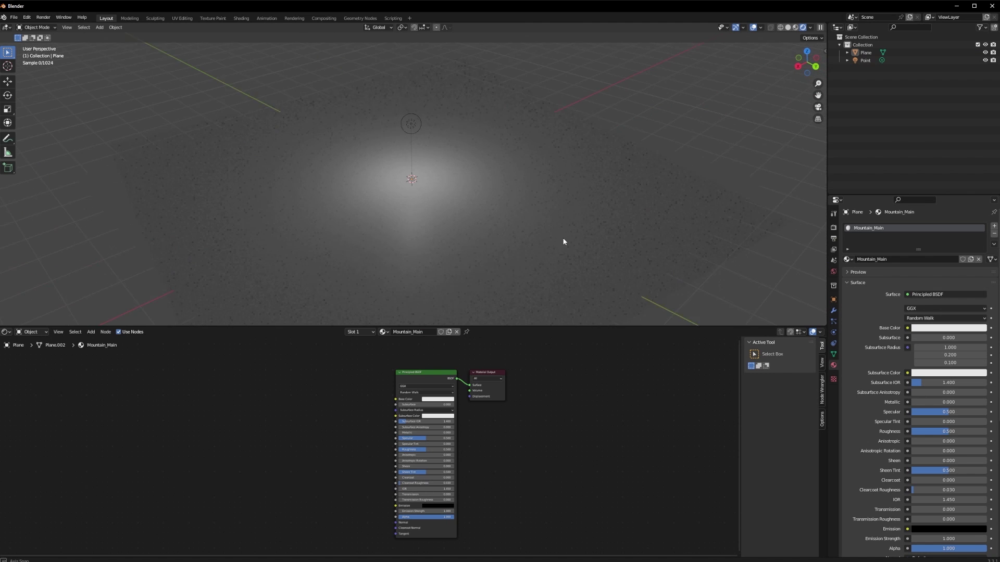
# - Add an Image Texture node to the Mountain_Main material, load the exported terrain height map into it, and place it well before the Principled BSDF
pyautogui.moveTo(563, 239); pyautogui.dragTo(571, 234, button='middle')
pyautogui.hotkey('shift', 'a')
pyautogui.click(322, 433)
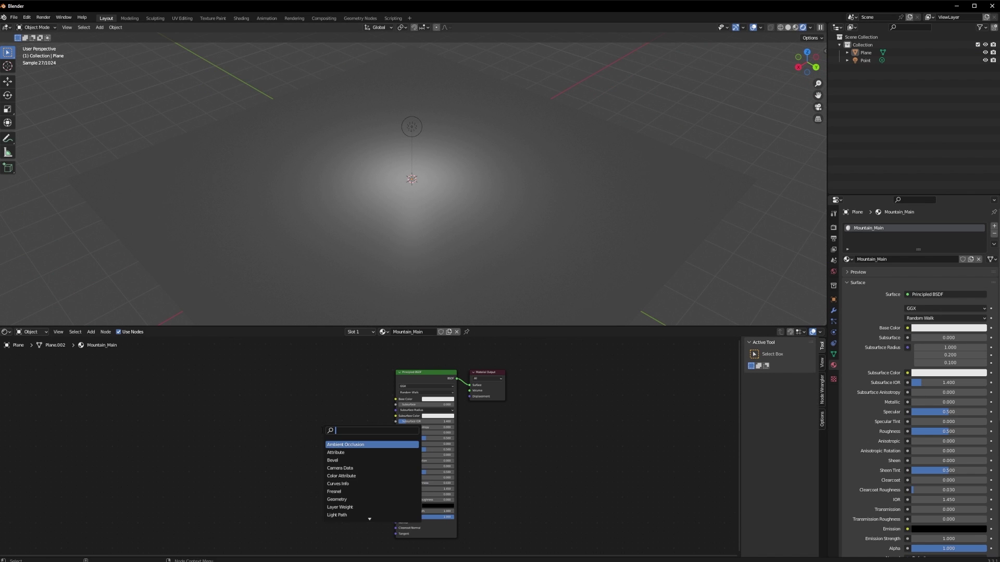
pyautogui.write('ima')
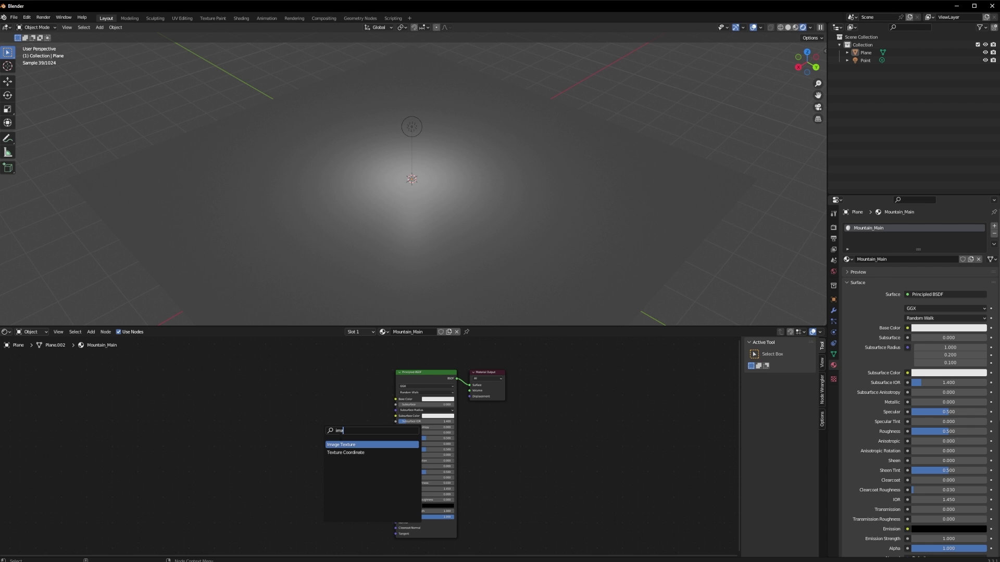
pyautogui.click(345, 447)
pyautogui.click(300, 420)
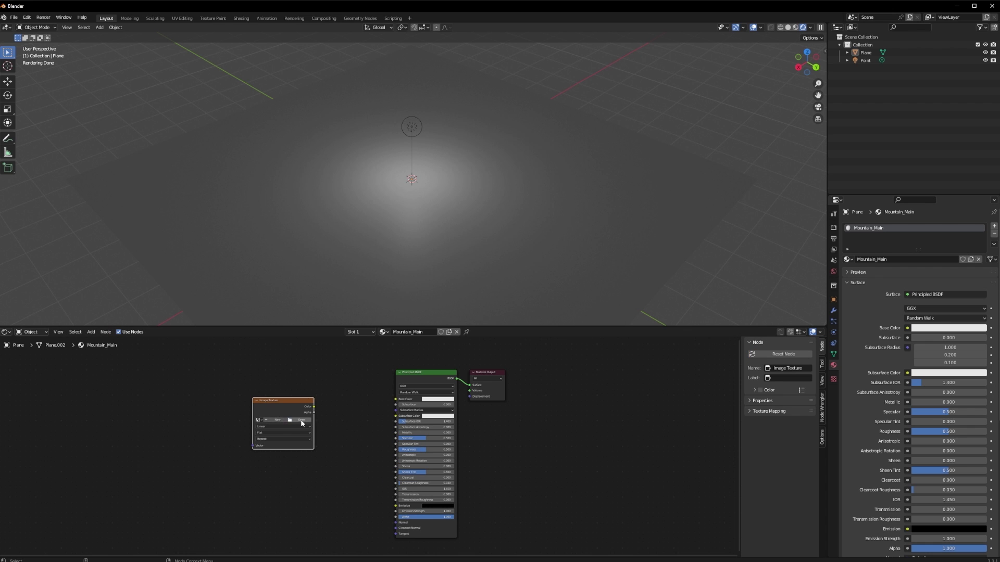
pyautogui.click(301, 423)
pyautogui.click(423, 145)
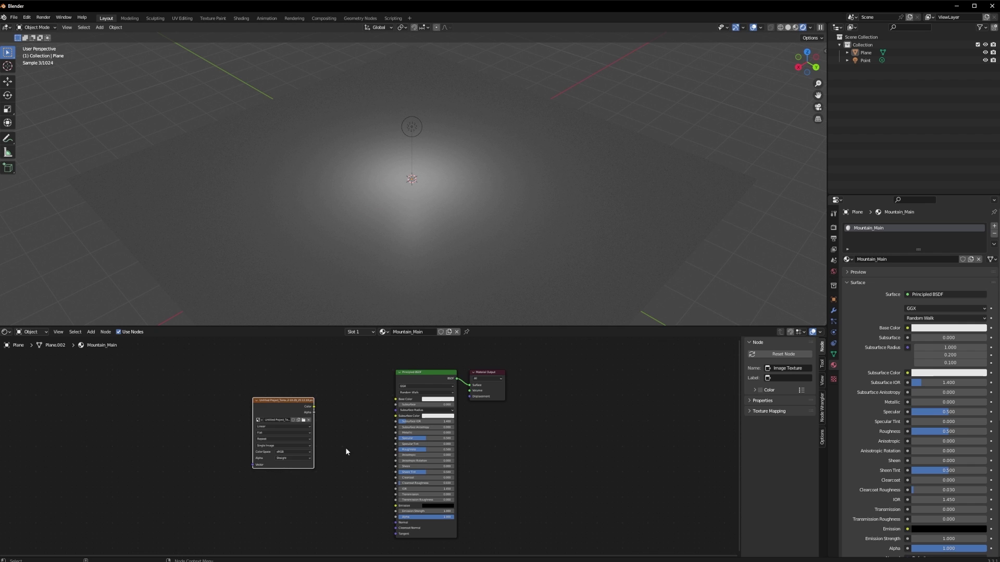
pyautogui.moveTo(282, 408); pyautogui.dragTo(234, 413)
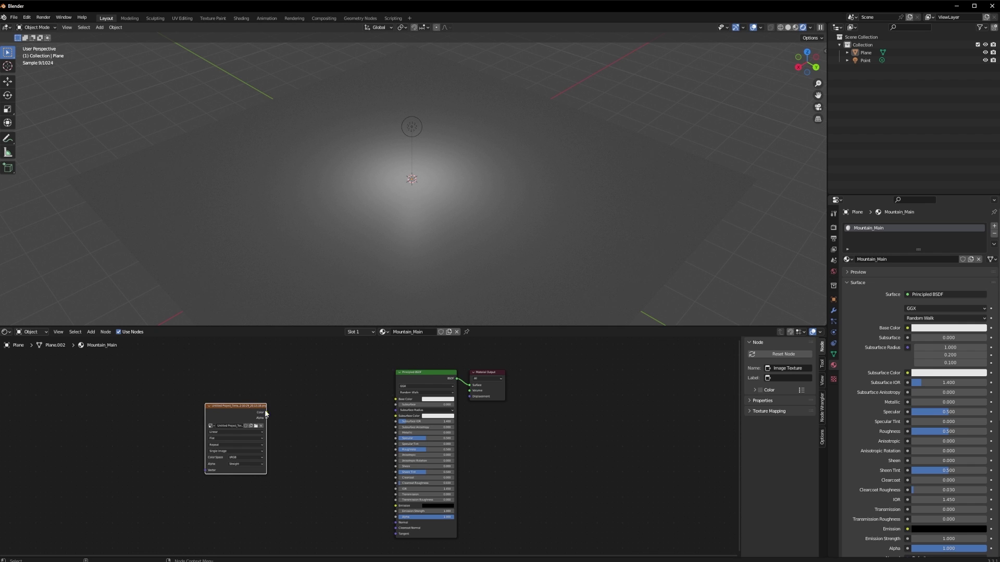
# - Add a Displacement node and link the image's Color to its Height and its output to the Material Output's Displacement
pyautogui.hotkey('shift', 'a')
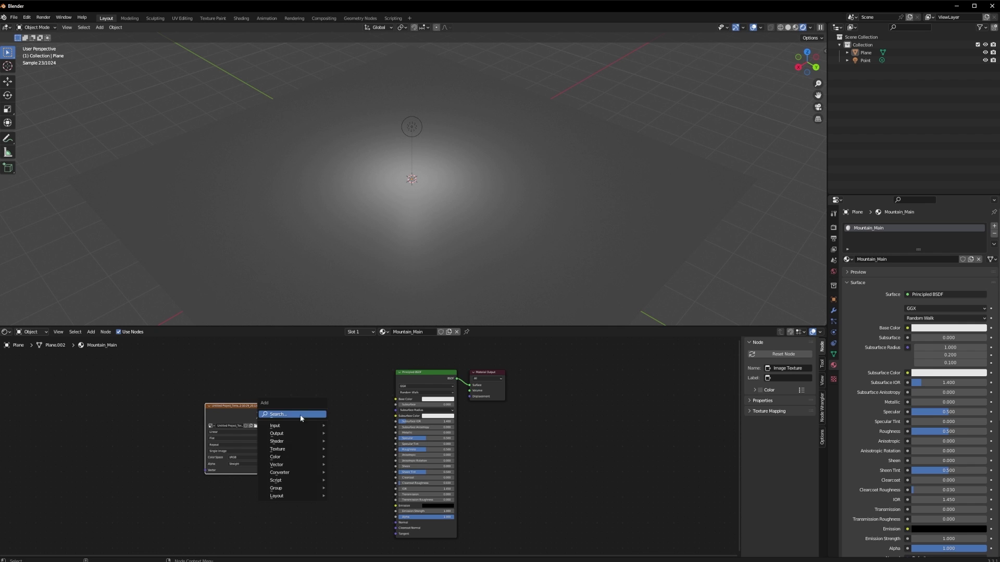
pyautogui.click(301, 418)
pyautogui.write('dis')
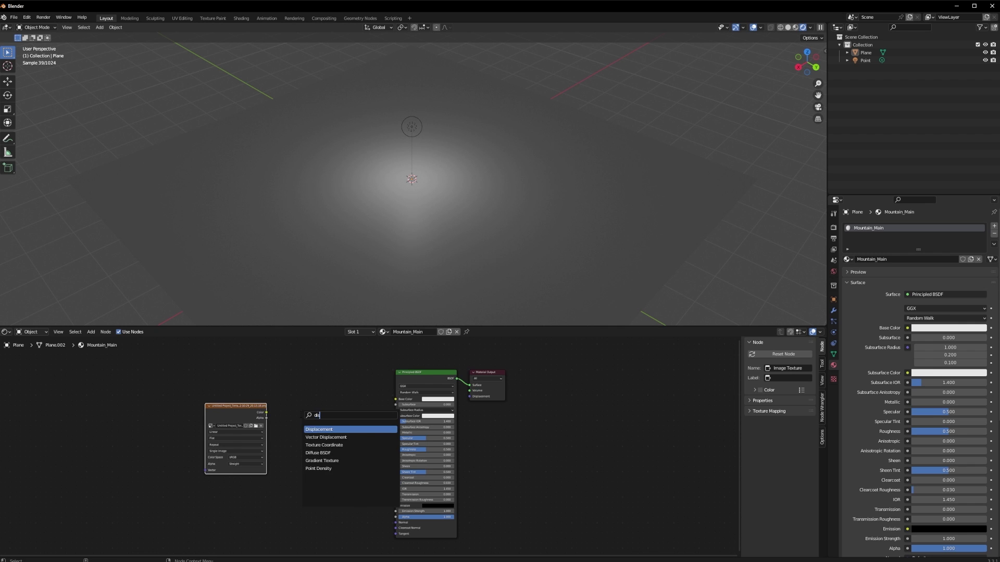
pyautogui.press('Return')
pyautogui.click(318, 428)
pyautogui.moveTo(267, 413); pyautogui.dragTo(470, 396)
pyautogui.moveTo(464, 285); pyautogui.dragTo(499, 206, button='middle')
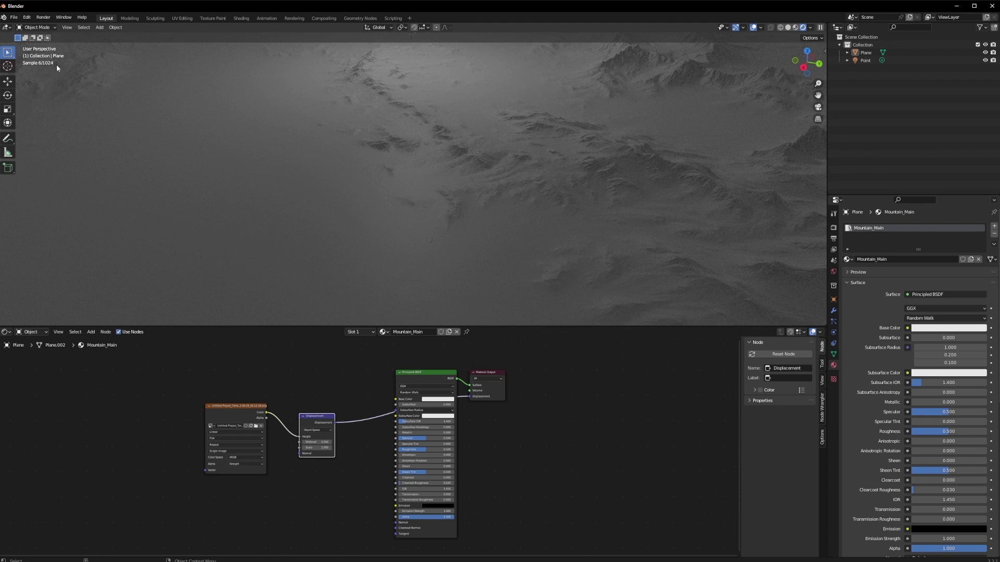
# - Add a Subdivision Surface modifier to the plane and turn off its viewport and render visibility
pyautogui.click(834, 311)
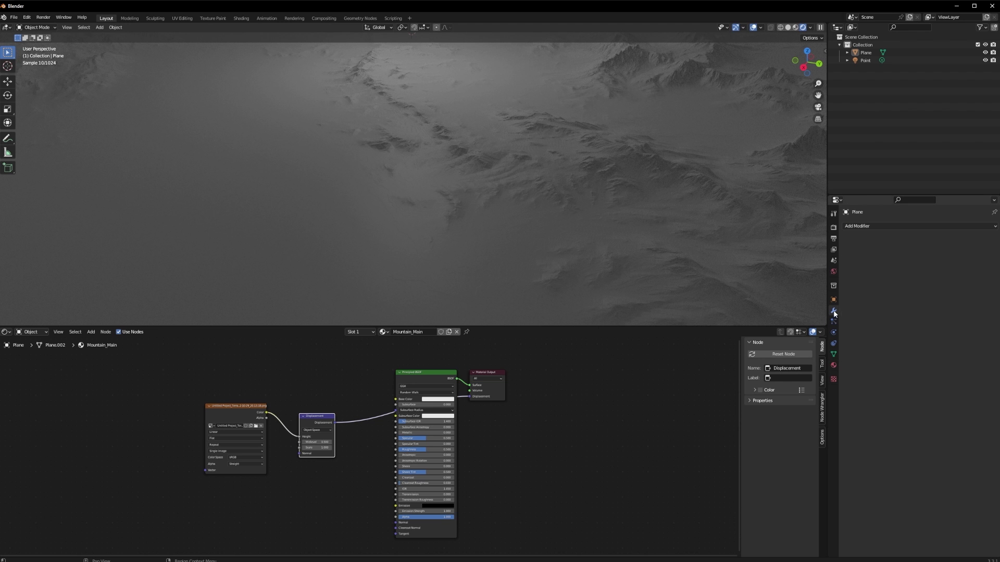
pyautogui.click(985, 226)
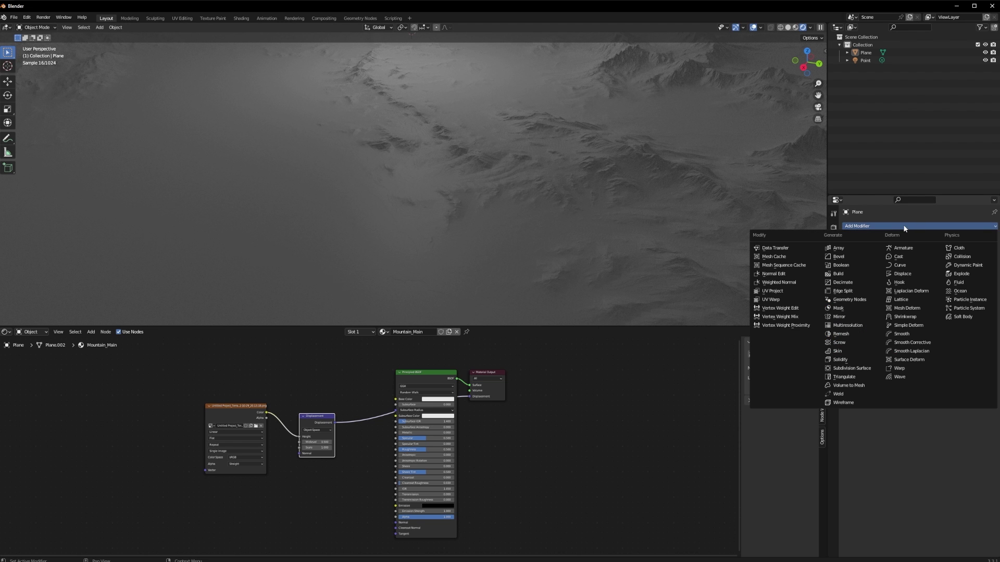
pyautogui.click(845, 371)
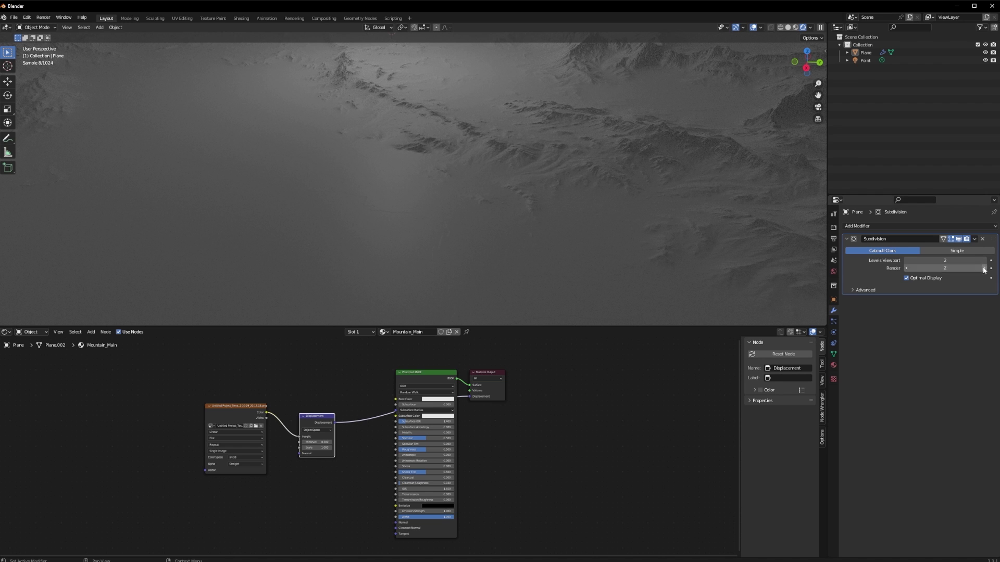
pyautogui.click(861, 289)
pyautogui.click(861, 290)
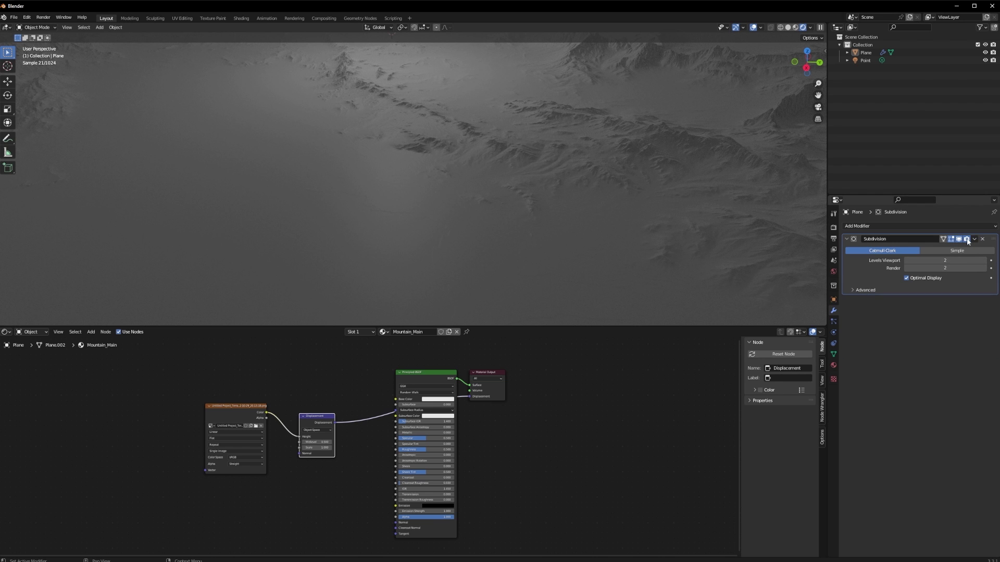
pyautogui.click(958, 240)
pyautogui.click(967, 239)
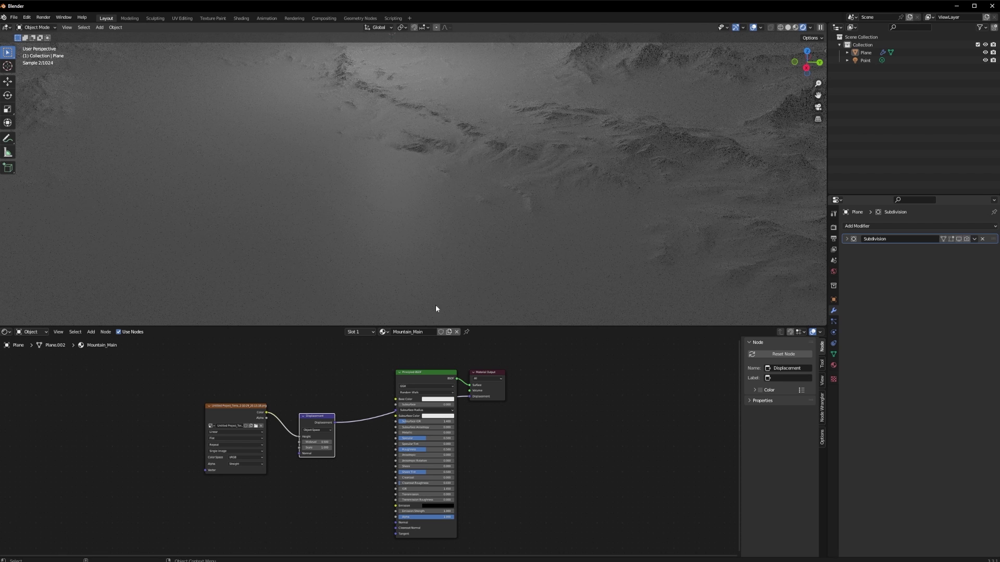
# - Set the Displacement node's Midlevel to 1
pyautogui.click(314, 412)
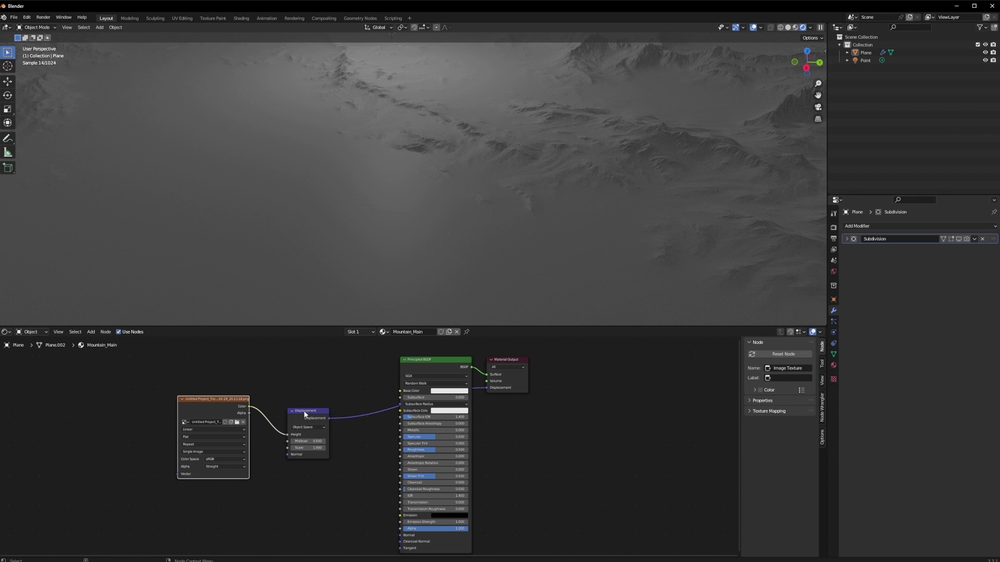
pyautogui.click(305, 408)
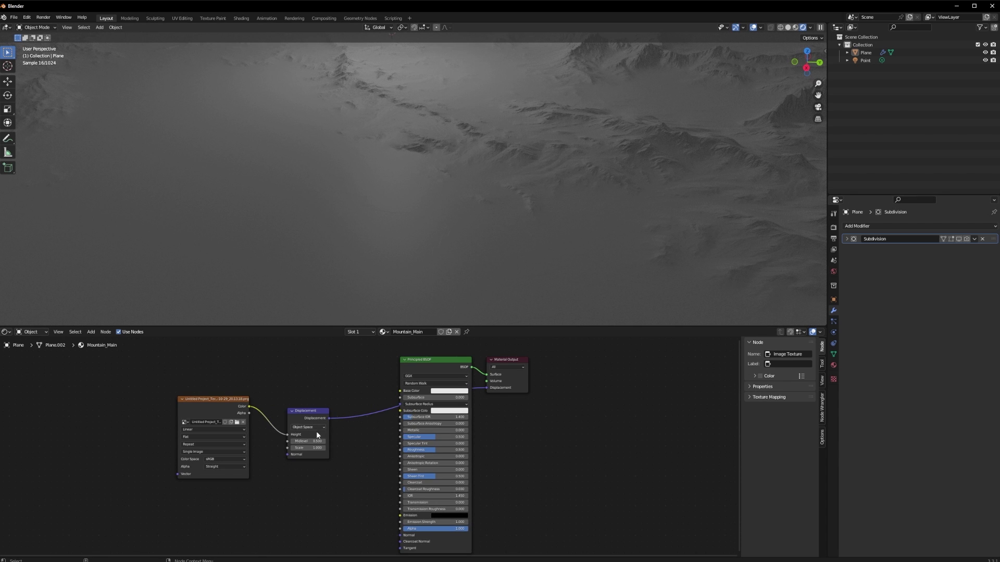
pyautogui.click(312, 441)
pyautogui.write('1')
pyautogui.press('Return')
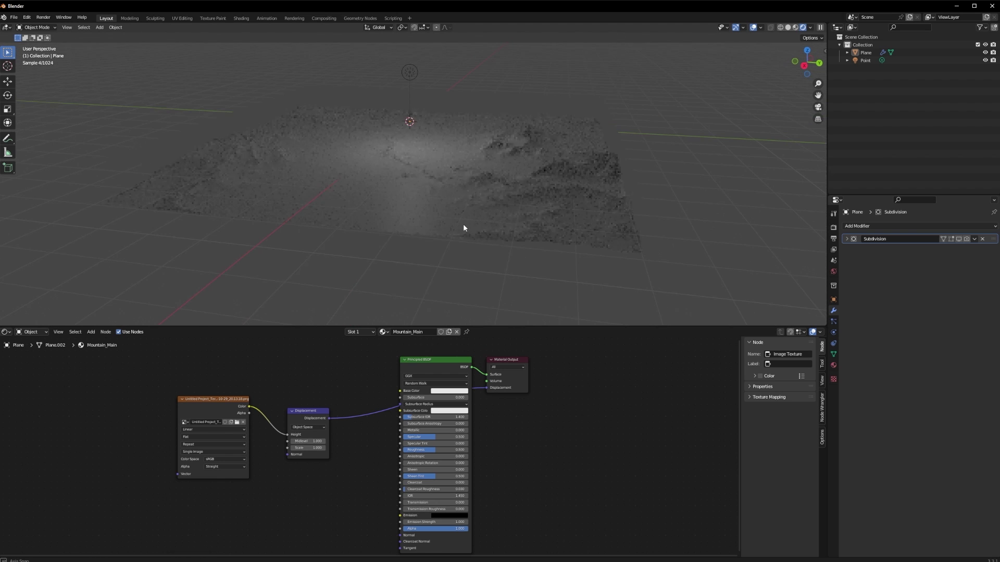
# - Raise the Displacement node's Scale to about 2.1 and set its Midlevel to 0
pyautogui.moveTo(316, 448)
pyautogui.mouseDown()
pyautogui.moveTo(328, 449)
pyautogui.moveTo(309, 448)
pyautogui.mouseUp()
pyautogui.click(314, 441)
pyautogui.write('0')
pyautogui.press('Return')
pyautogui.moveTo(316, 221); pyautogui.dragTo(600, 186, button='middle')
pyautogui.scroll(2, 599, 187)
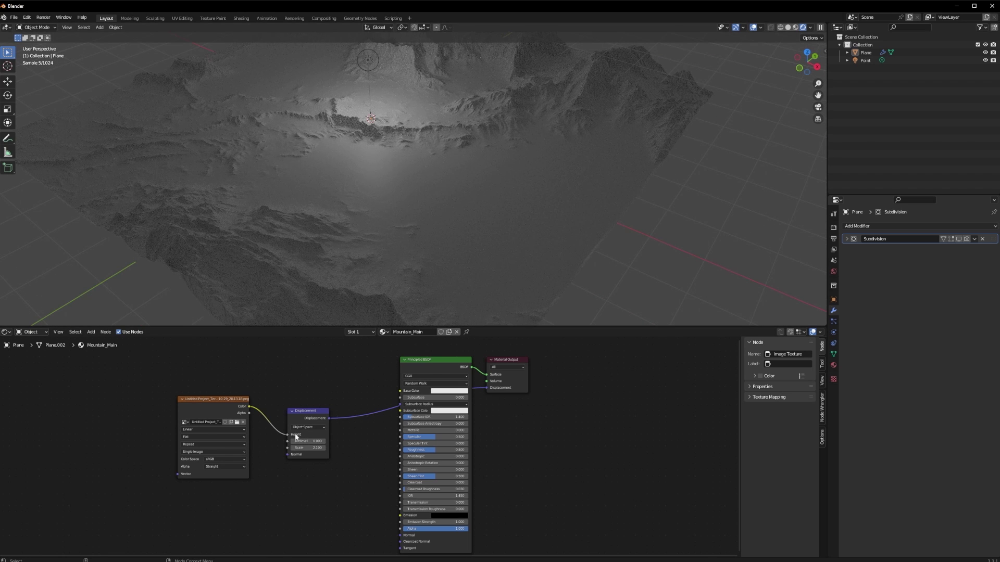
pyautogui.moveTo(653, 237); pyautogui.dragTo(624, 250)
pyautogui.moveTo(625, 223); pyautogui.dragTo(611, 231, button='middle')
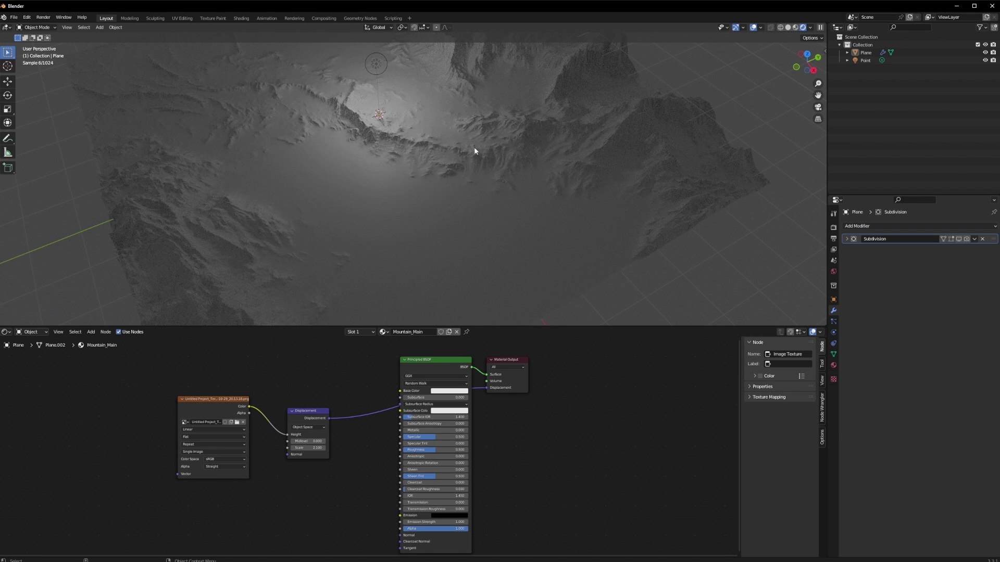
# - Add a camera to the scene and align it to an elevated view over the mountain terrain
pyautogui.moveTo(340, 269); pyautogui.dragTo(598, 151, button='middle')
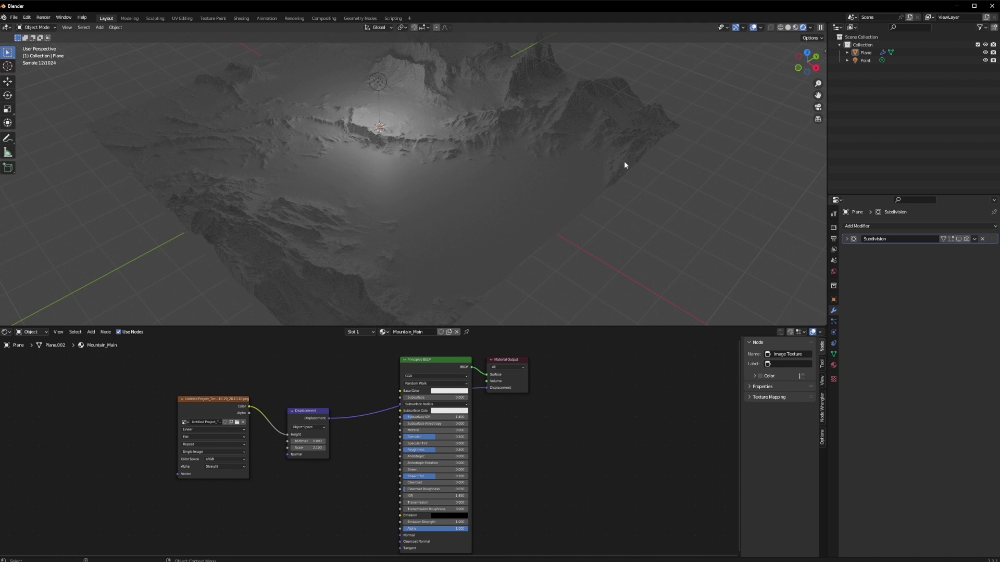
pyautogui.hotkey('shift', 'a')
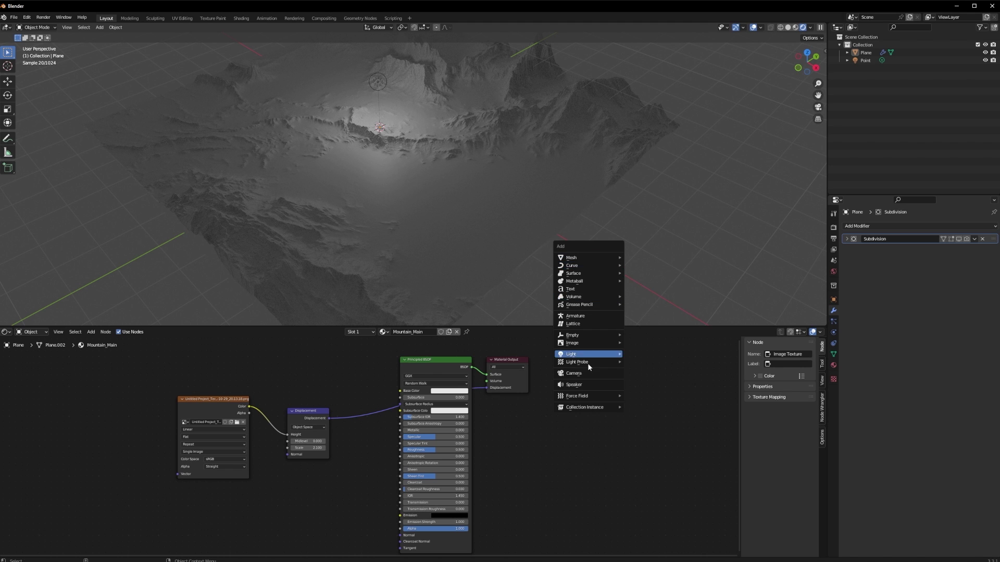
pyautogui.click(578, 374)
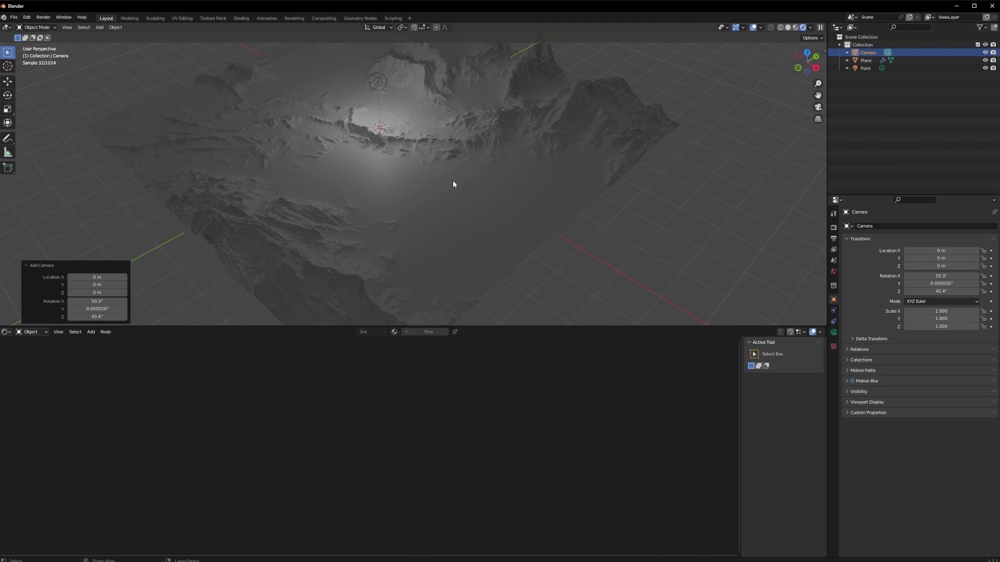
pyautogui.press('ctrl+alt+KP_0')
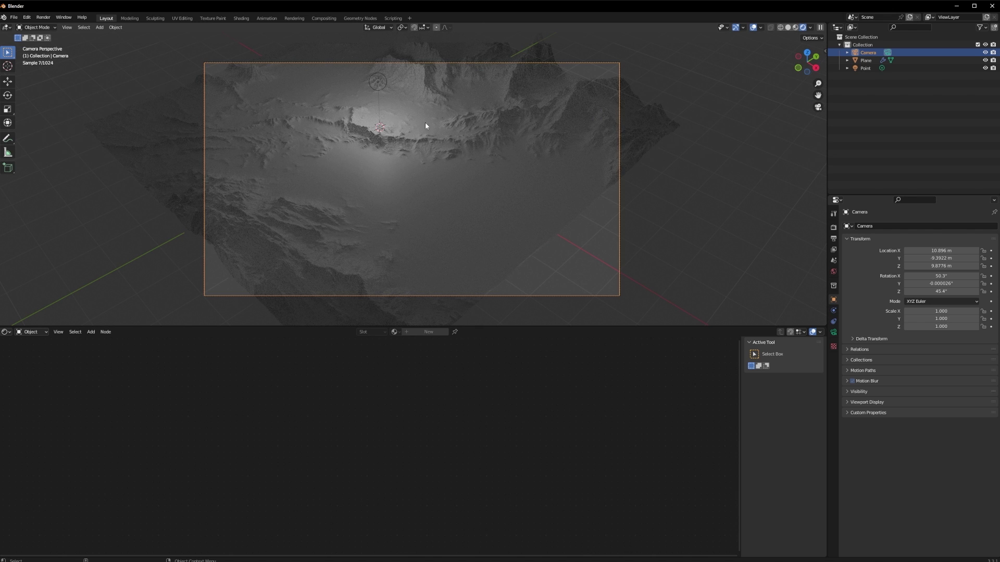
# - Lock the camera to the view and frame it closer over the terrain, tilted further down
pyautogui.press('n')
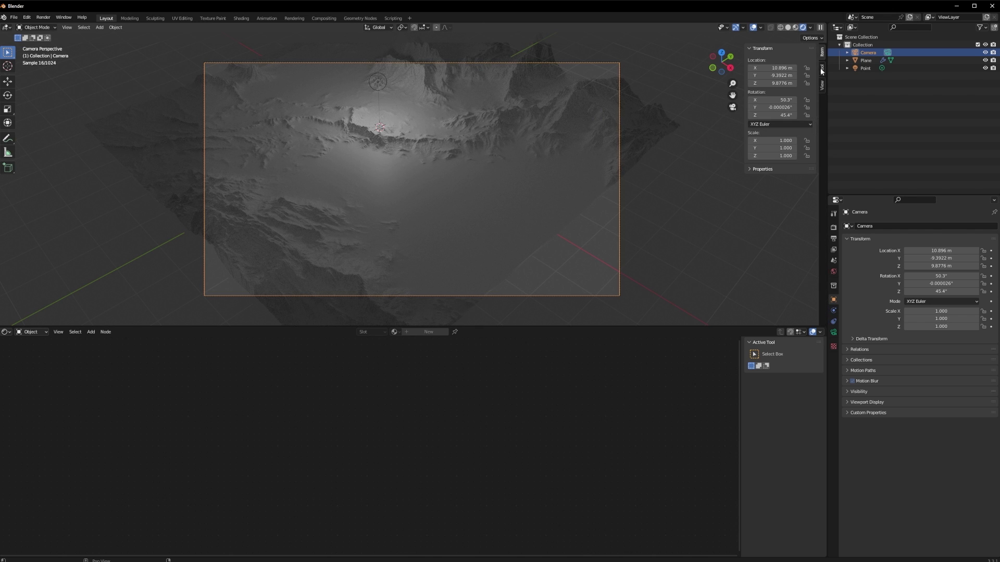
pyautogui.click(822, 85)
pyautogui.click(785, 146)
pyautogui.scroll(1, 465, 174)
pyautogui.moveTo(465, 177); pyautogui.dragTo(408, 151, button='middle')
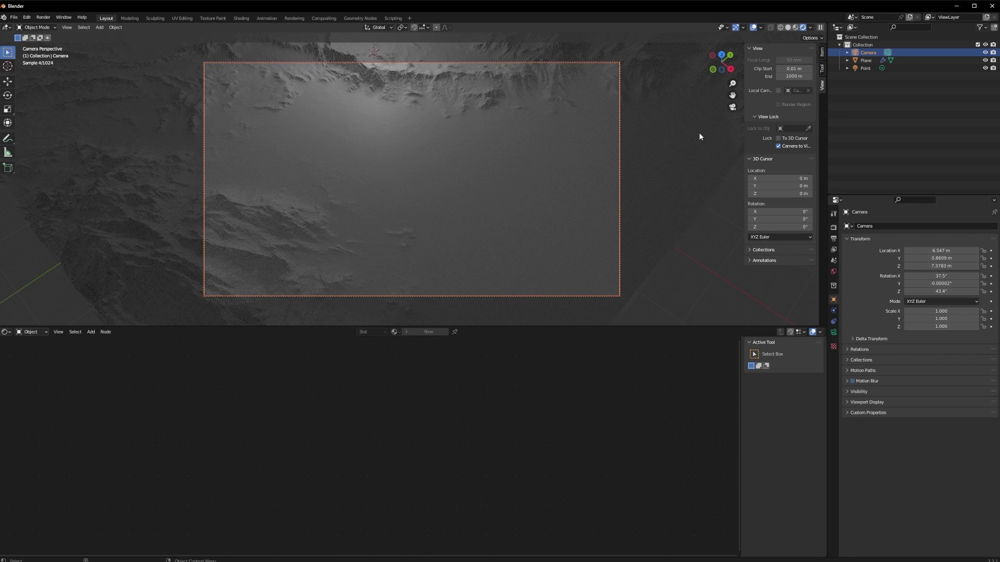
# - Set the camera's focal length to 300 mm and reframe the terrain from farther away
pyautogui.click(835, 333)
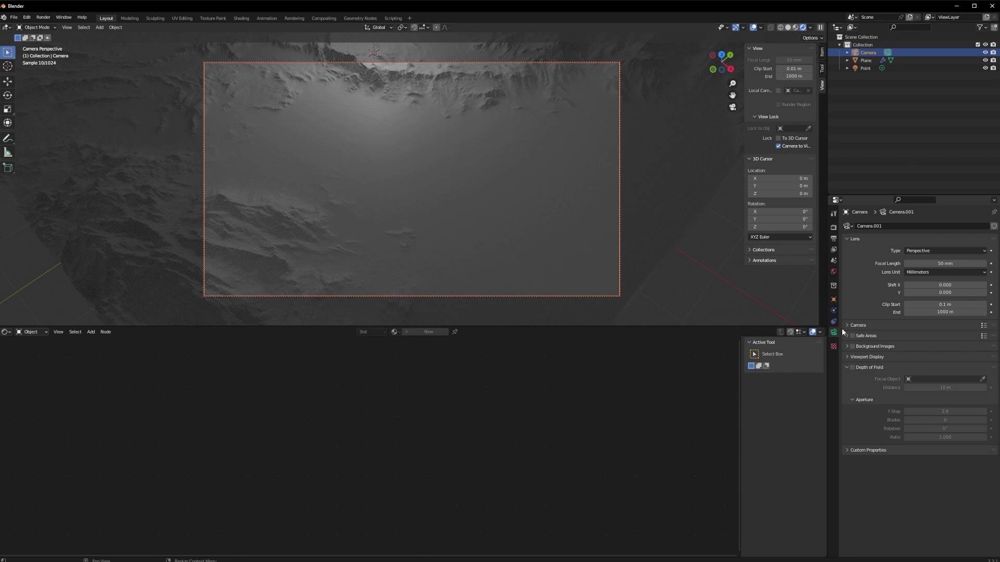
pyautogui.click(949, 264)
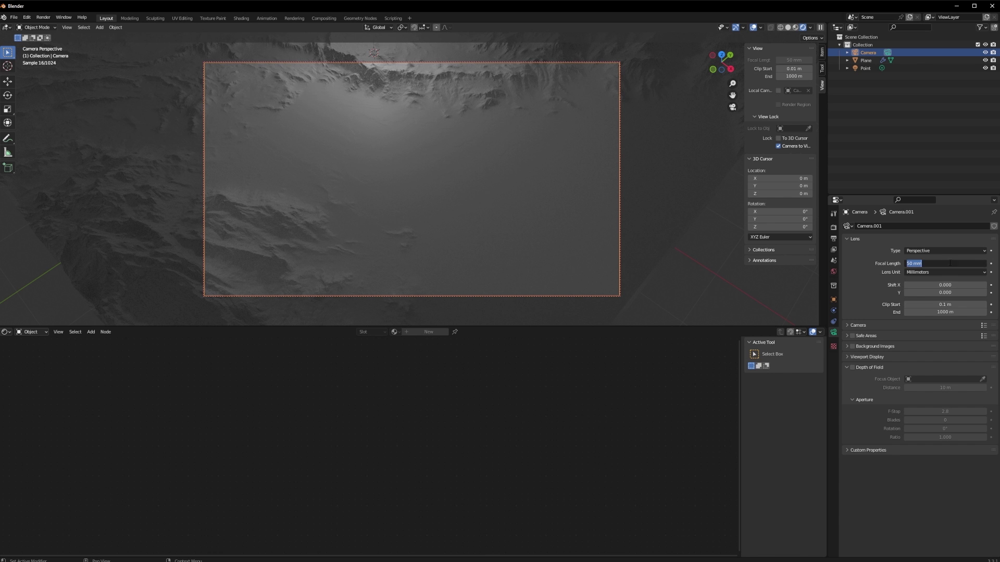
pyautogui.write('300')
pyautogui.press('Return')
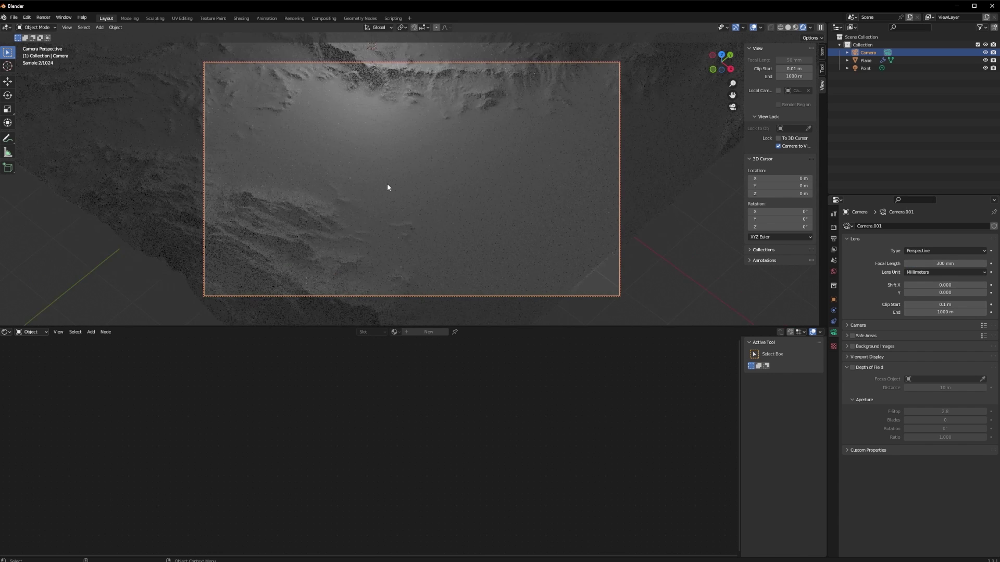
pyautogui.moveTo(389, 182); pyautogui.dragTo(380, 156, button='middle')
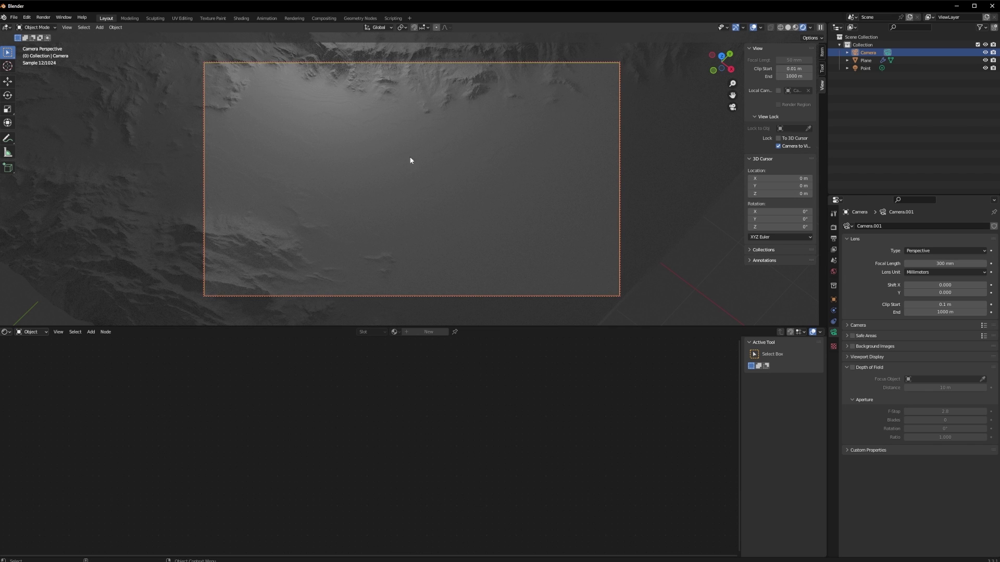
# - Turn off locking the camera to the view, orbit freely out of the camera, and return to the camera view
pyautogui.click(794, 147)
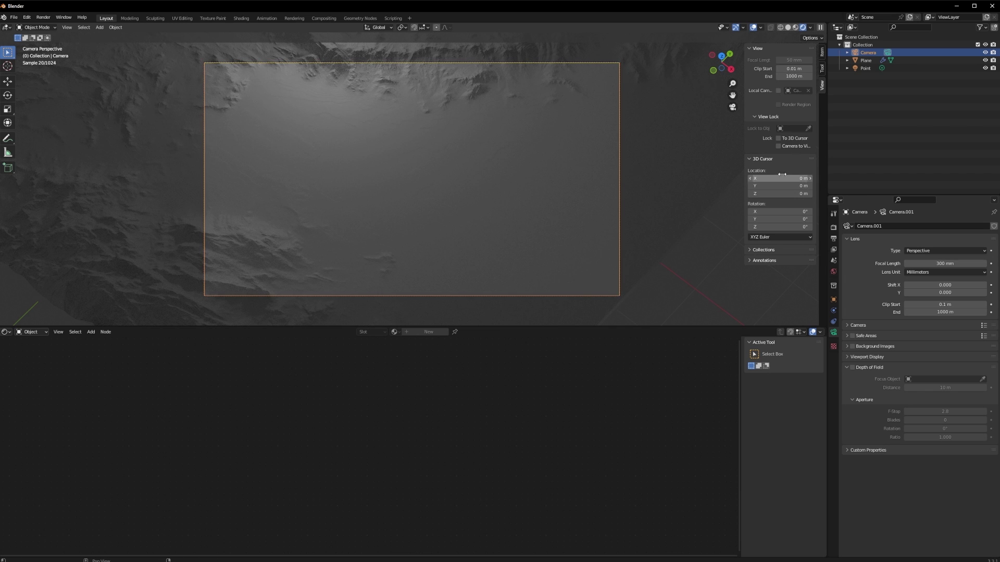
pyautogui.moveTo(500, 199); pyautogui.dragTo(552, 180, button='middle')
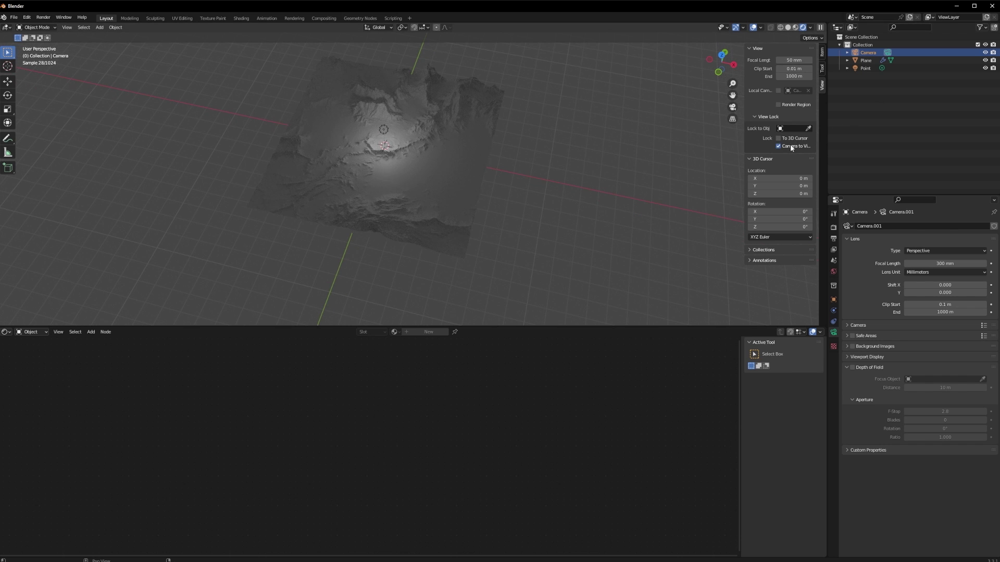
pyautogui.press('KP_0')
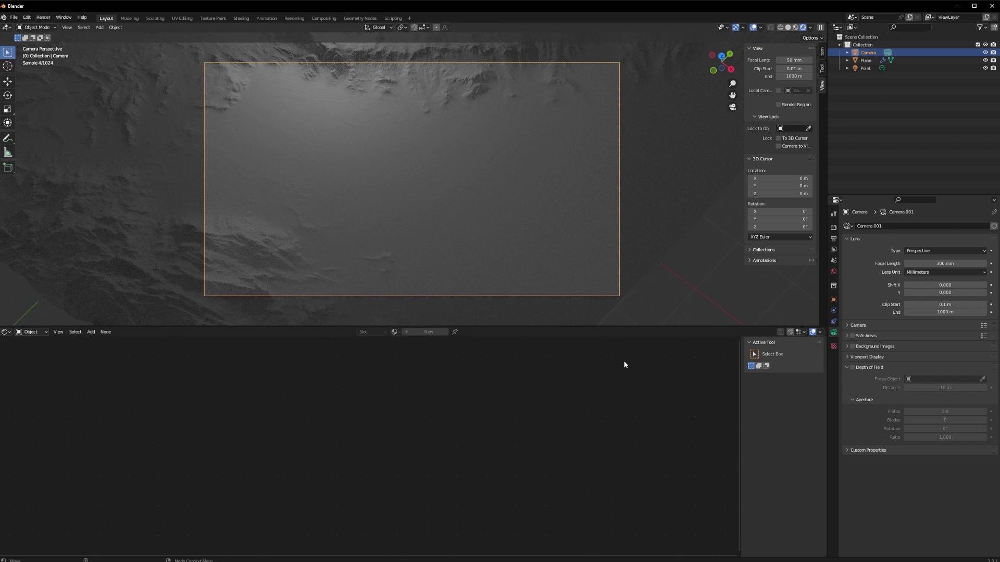
# - Replace the shader editor with a Timeline and keyframe the camera's location and rotation at frame 0
pyautogui.click(7, 332)
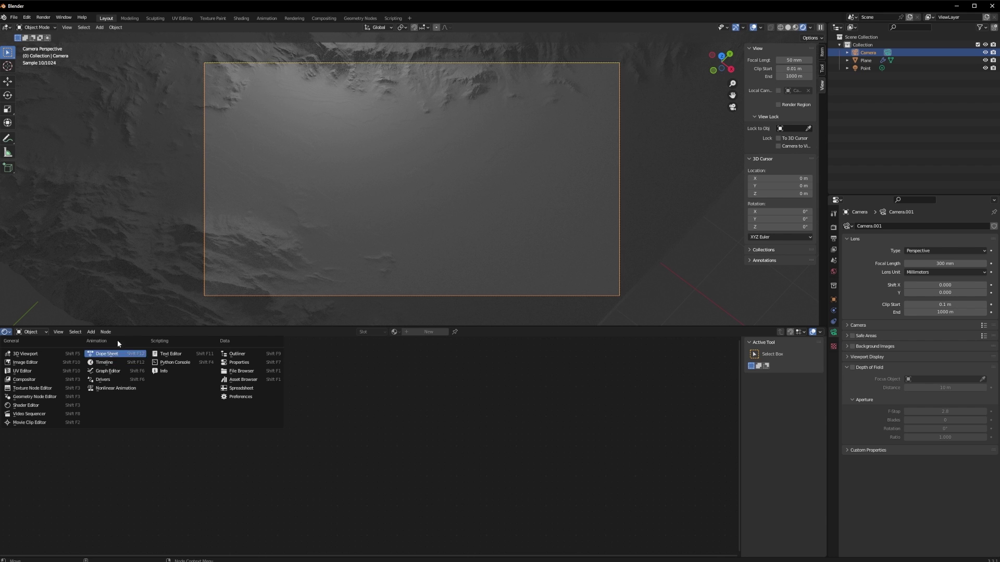
pyautogui.click(107, 363)
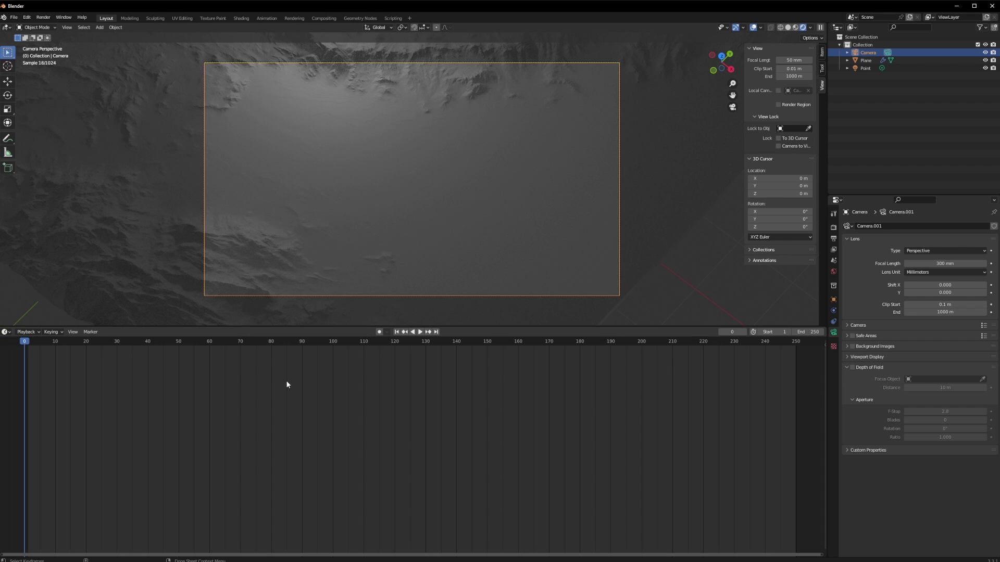
pyautogui.click(833, 299)
pyautogui.moveTo(991, 252); pyautogui.dragTo(991, 291)
# - Move the playhead to frame 100 and set the animation's end frame to 100
pyautogui.moveTo(26, 342); pyautogui.dragTo(333, 363)
pyautogui.click(807, 332)
pyautogui.write('100')
pyautogui.press('Return')
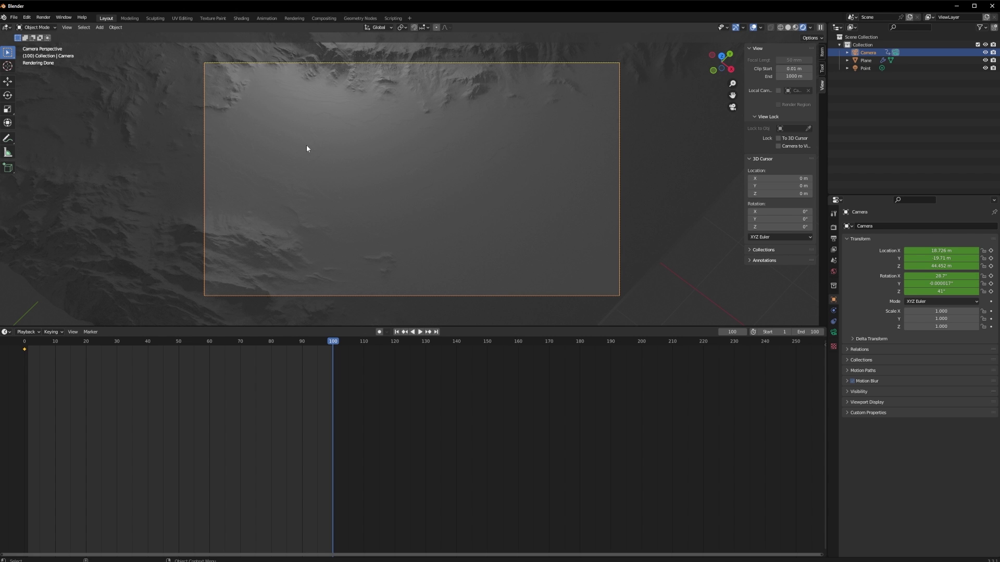
# - Lock the camera to the view, pan it slightly across the terrain, and keyframe its location and rotation at frame 100
pyautogui.keyDown('shift'); pyautogui.moveTo(328, 149); pyautogui.dragTo(373, 173, button='middle'); pyautogui.keyUp('shift')
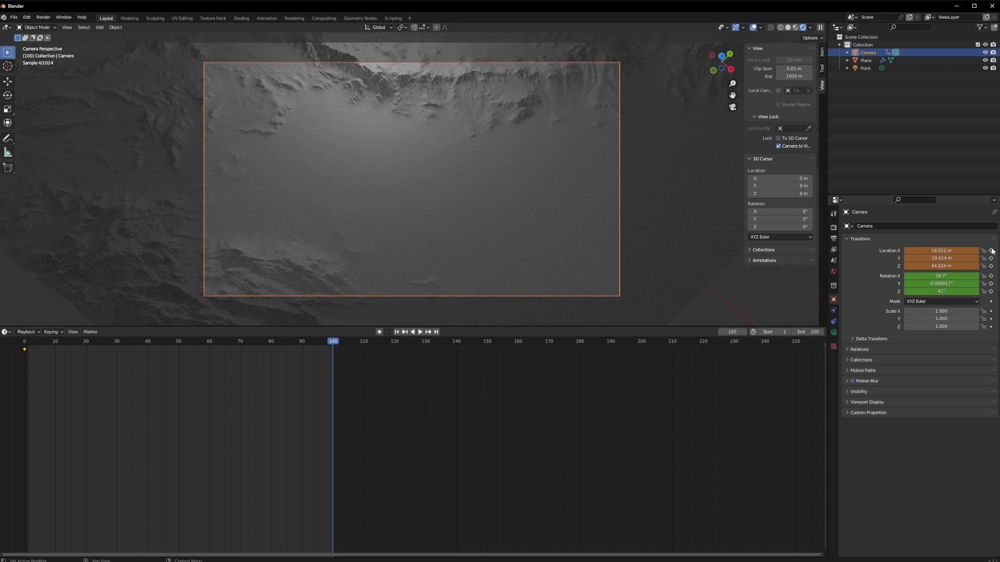
pyautogui.click(991, 266)
pyautogui.click(991, 292)
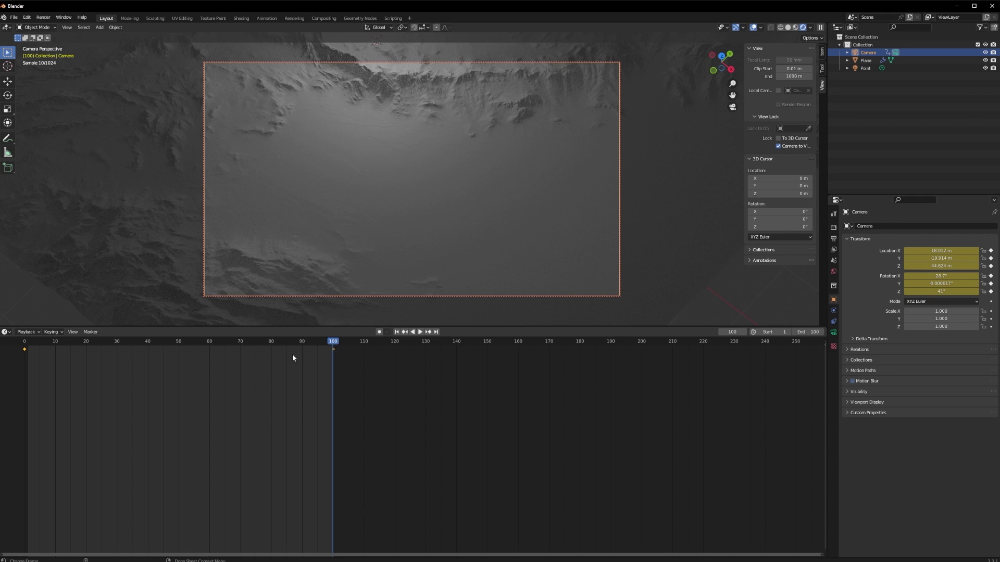
# - Play back the camera move, shift its end keyframe to about frame 136, and play the animation again from frame 0
pyautogui.moveTo(333, 343); pyautogui.dragTo(25, 345)
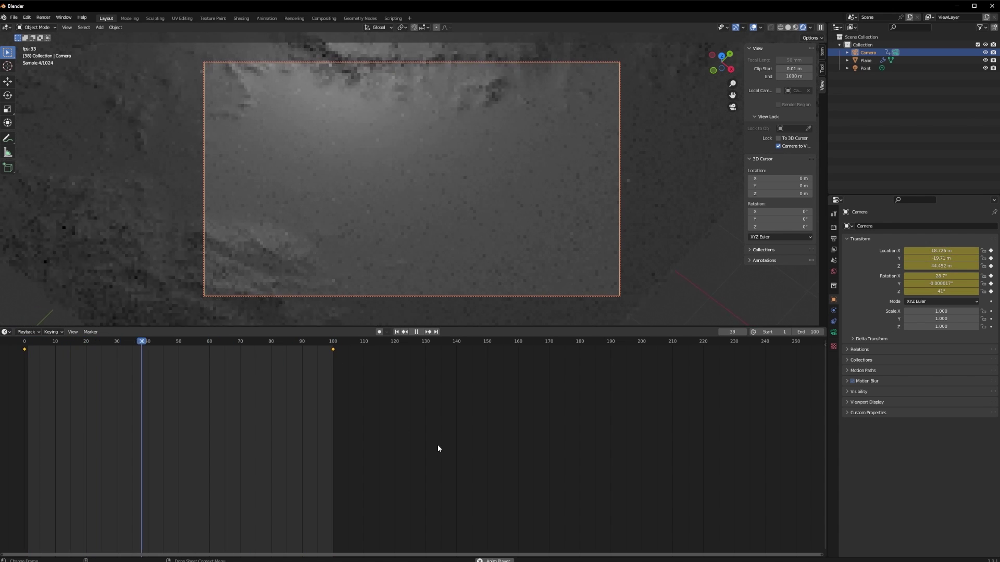
pyautogui.press('space')
pyautogui.moveTo(352, 373); pyautogui.dragTo(288, 328)
pyautogui.moveTo(334, 353); pyautogui.dragTo(445, 358)
pyautogui.click(242, 344)
pyautogui.moveTo(241, 344); pyautogui.dragTo(25, 345)
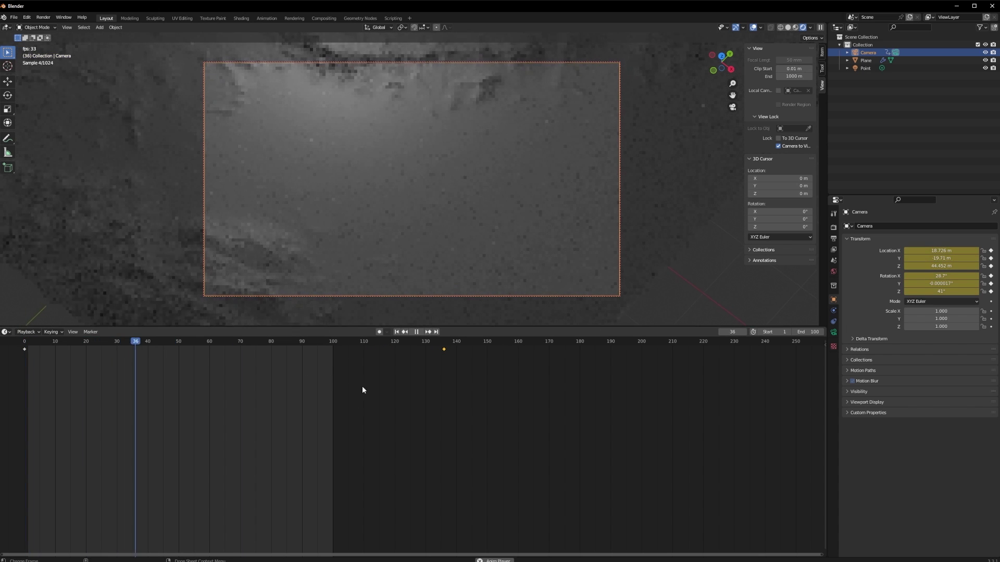
pyautogui.press('space')
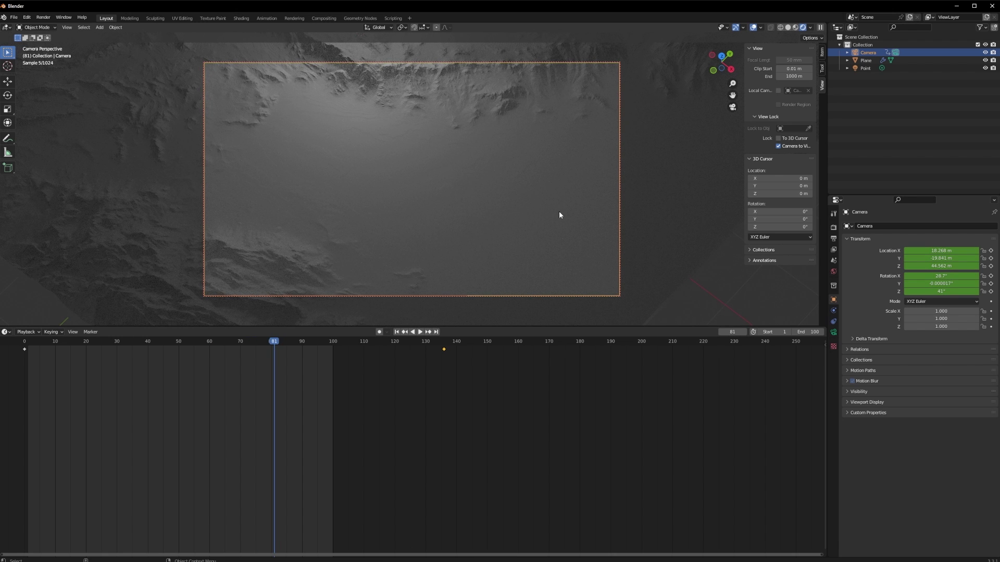
pyautogui.scroll(1, 559, 214)
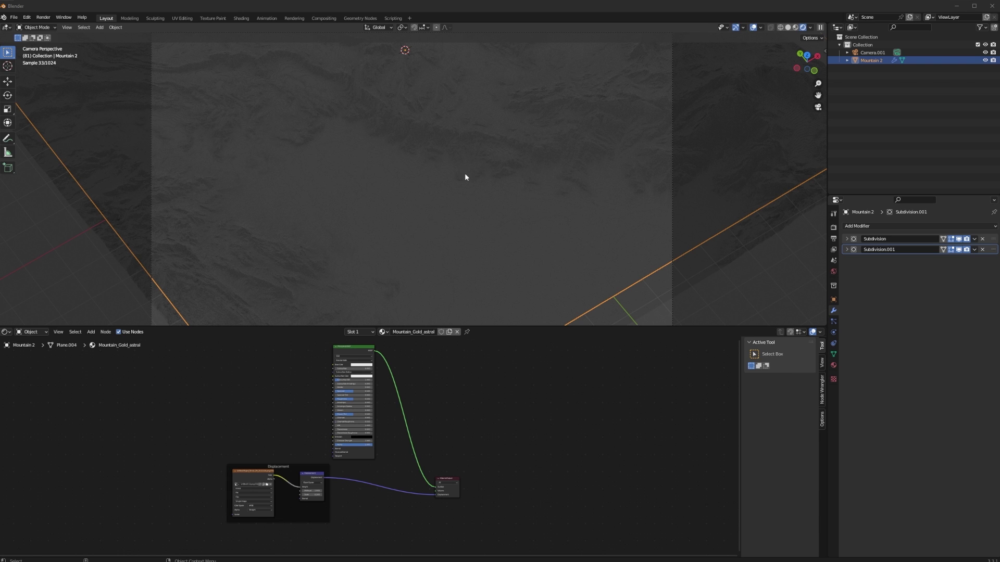
# - Add a Frame node in empty space above the Displacement group of the Mountain_Gold_astral material
pyautogui.scroll(2, 273, 497)
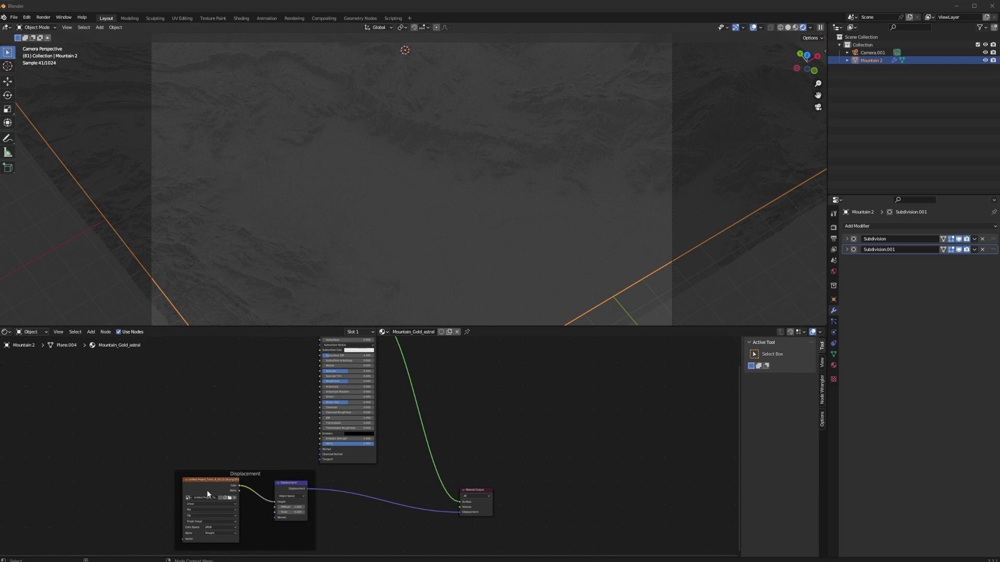
pyautogui.click(231, 450)
pyautogui.moveTo(209, 433); pyautogui.dragTo(327, 445, button='middle')
pyautogui.rightClick(179, 412)
pyautogui.hotkey('shift', 'a')
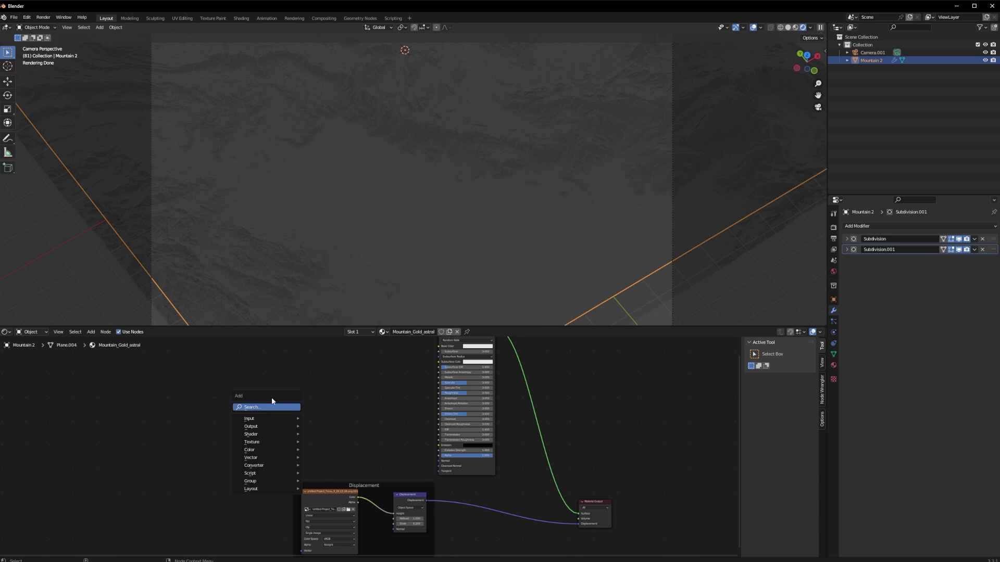
pyautogui.click(272, 408)
pyautogui.write('frame')
pyautogui.press('Return')
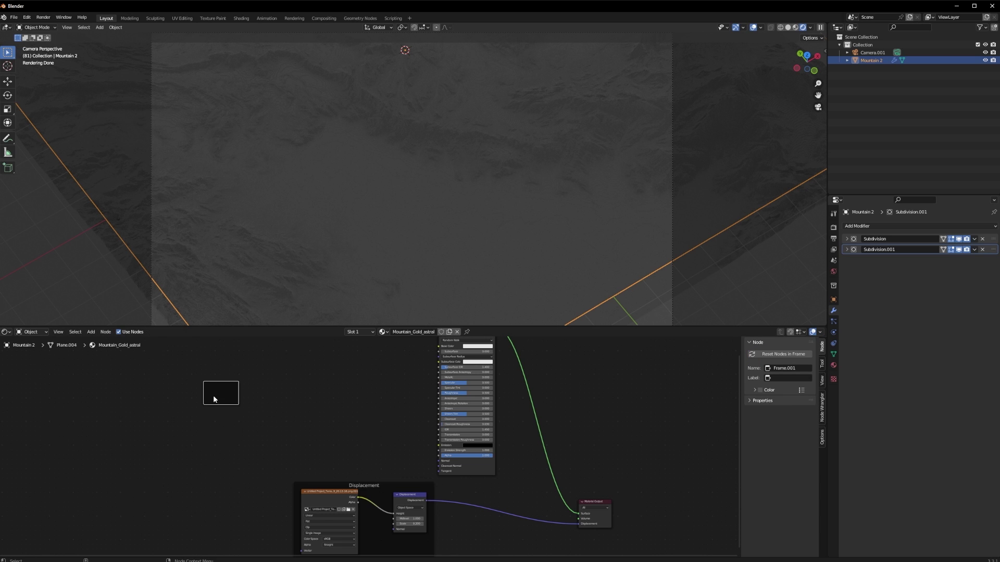
# - Add an Image Texture node and place it inside the new empty frame
pyautogui.click(314, 408)
pyautogui.hotkey('shift', 'a')
pyautogui.click(302, 409)
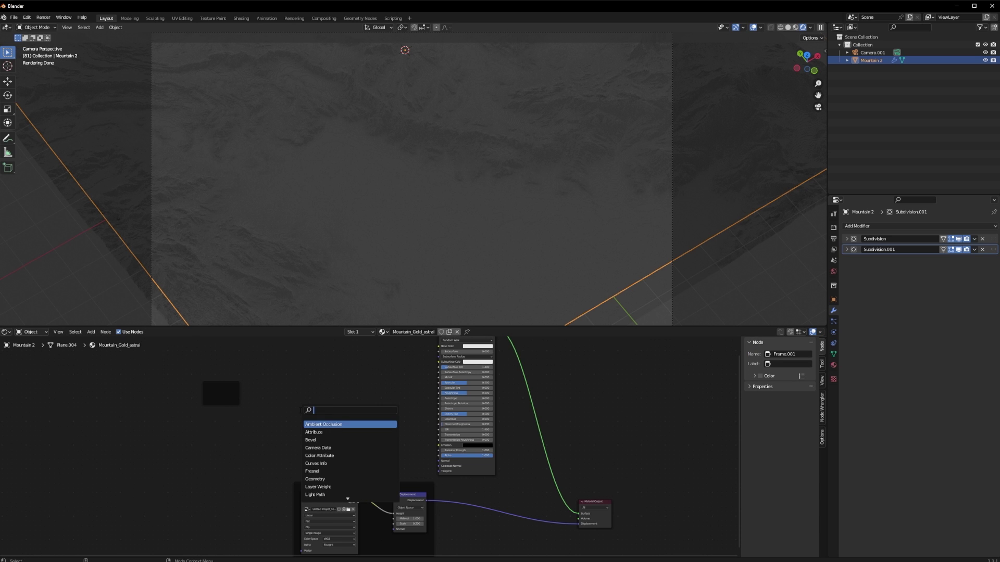
pyautogui.write('image')
pyautogui.press('Return')
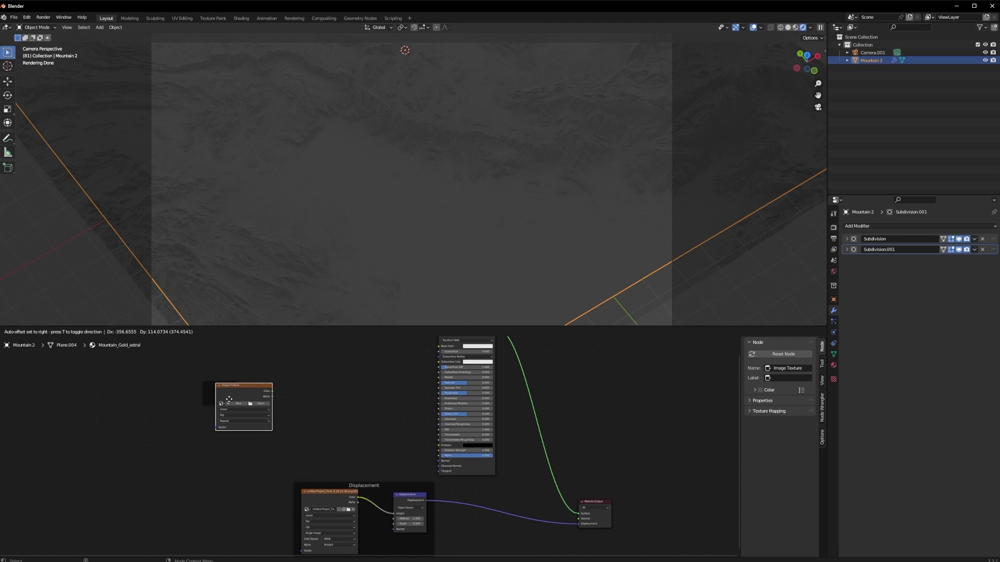
pyautogui.click(229, 392)
pyautogui.moveTo(241, 378); pyautogui.dragTo(178, 393)
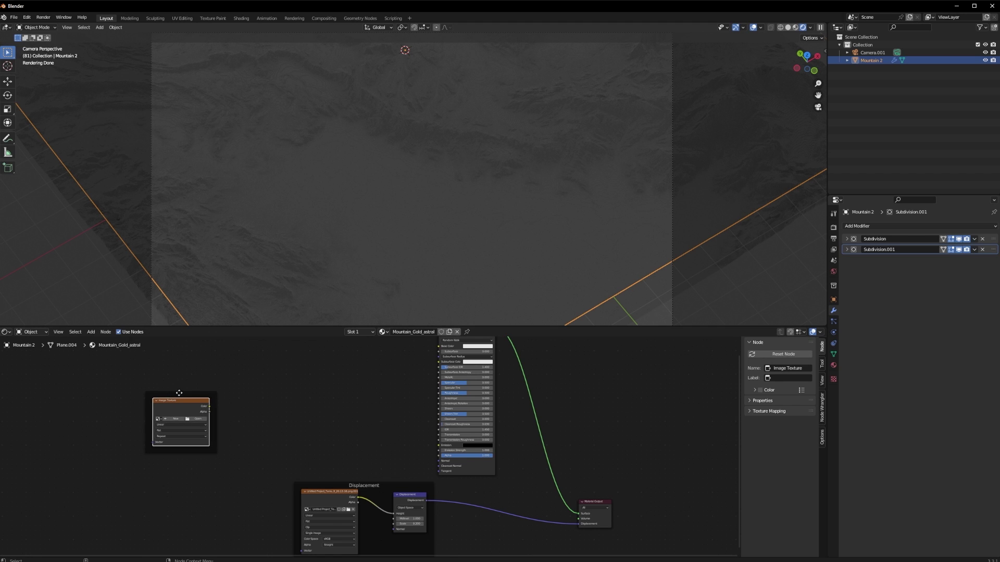
# - Label the frame around the Image Texture node "Astral"
pyautogui.click(793, 378)
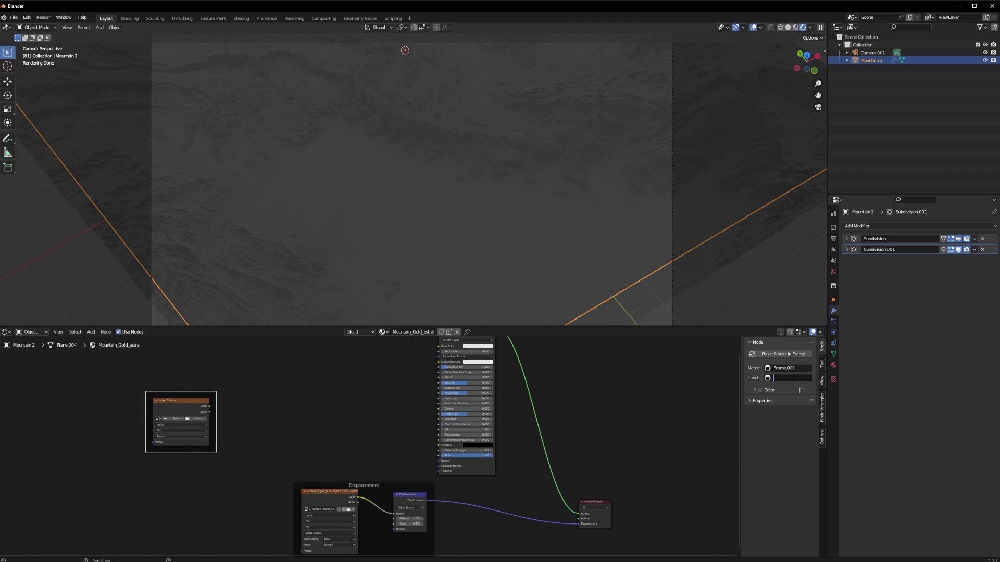
pyautogui.write('Astral')
pyautogui.press('Return')
pyautogui.click(339, 423)
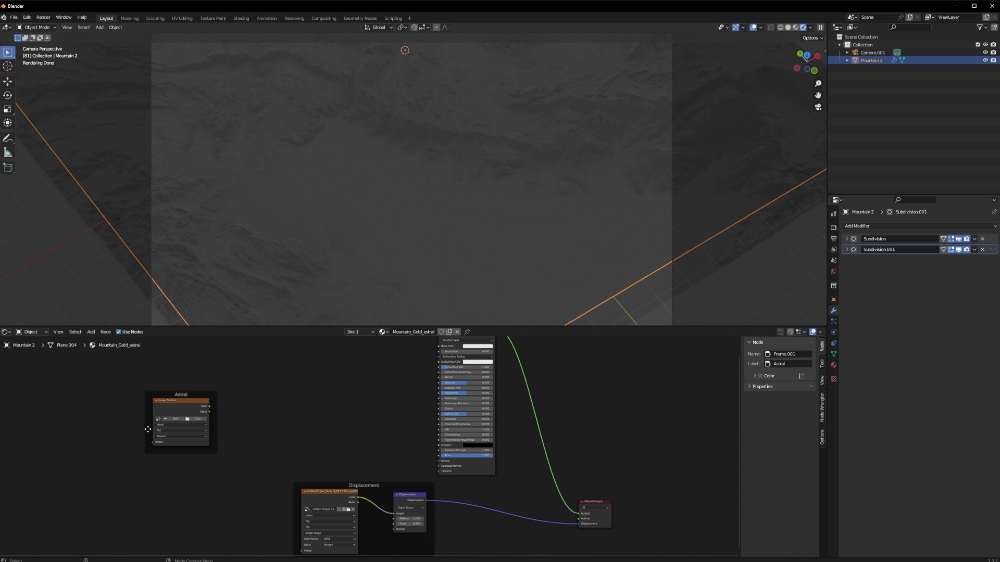
# - Duplicate the Image Texture node within the Astral frame, and delete the frame together with both texture nodes
pyautogui.click(186, 400)
pyautogui.hotkey('shift', 'd')
pyautogui.click(321, 385)
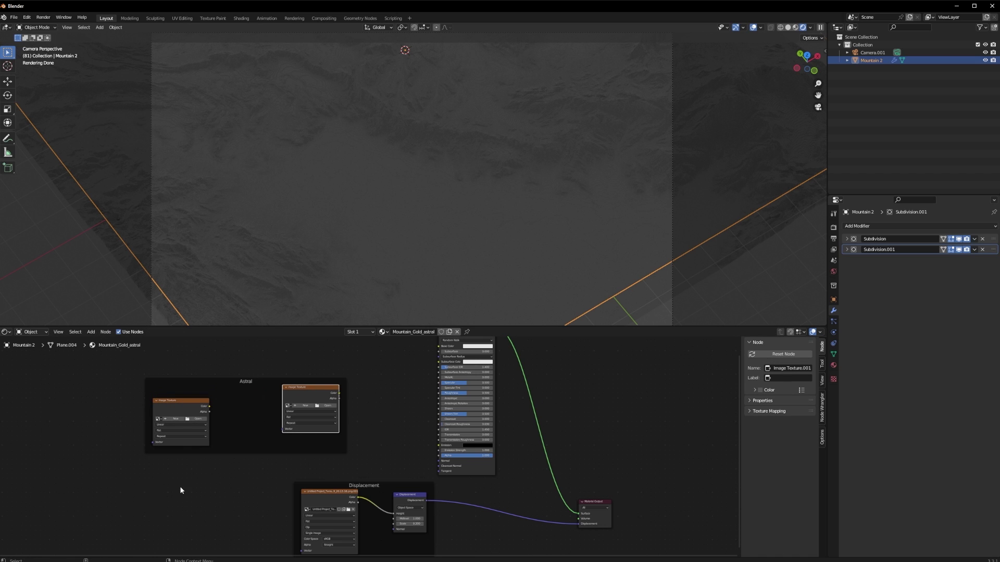
pyautogui.click(244, 386)
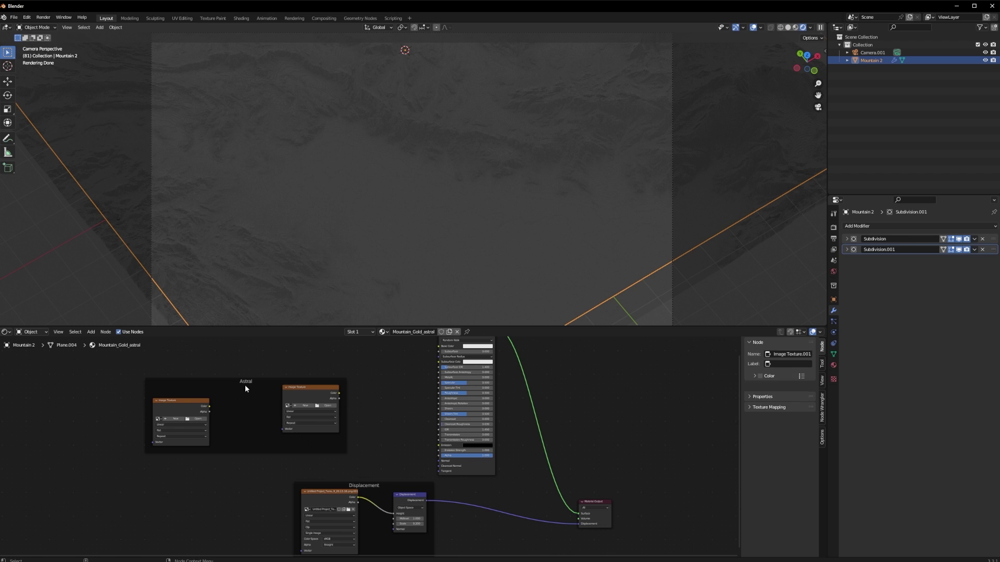
pyautogui.press('x')
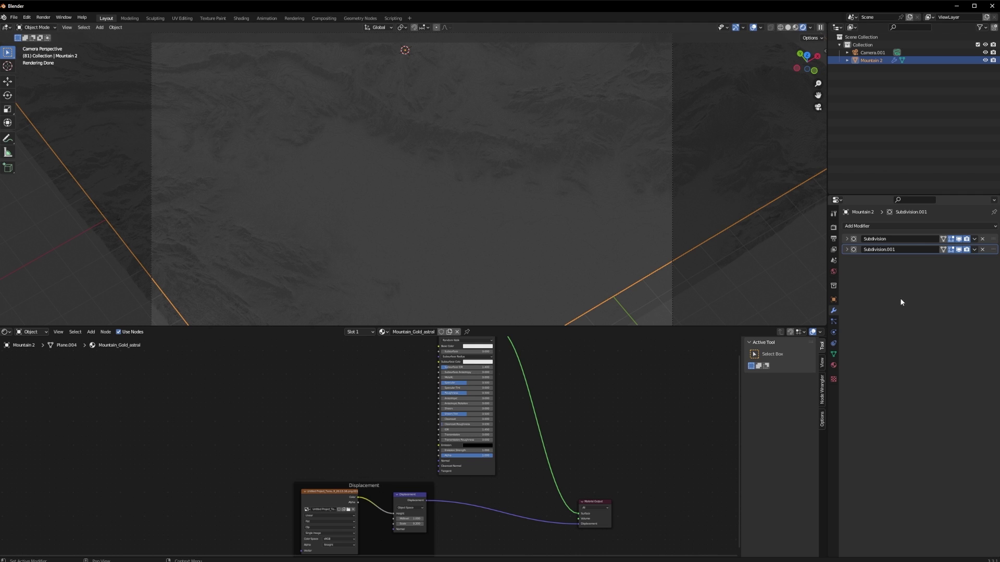
# - Inspect the settings of both Subdivision modifiers on Mountain 2
pyautogui.click(847, 239)
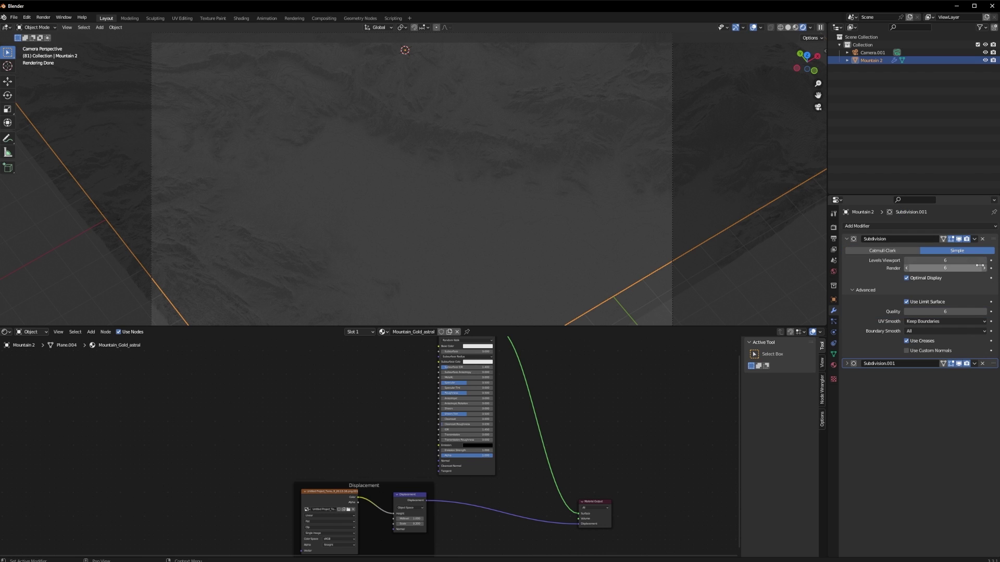
pyautogui.click(848, 241)
pyautogui.click(847, 250)
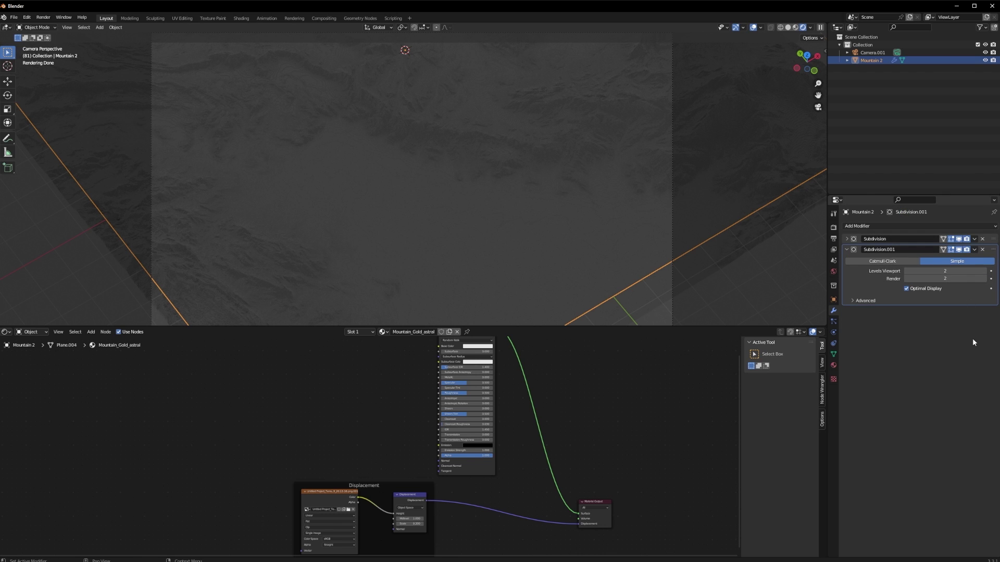
pyautogui.click(846, 250)
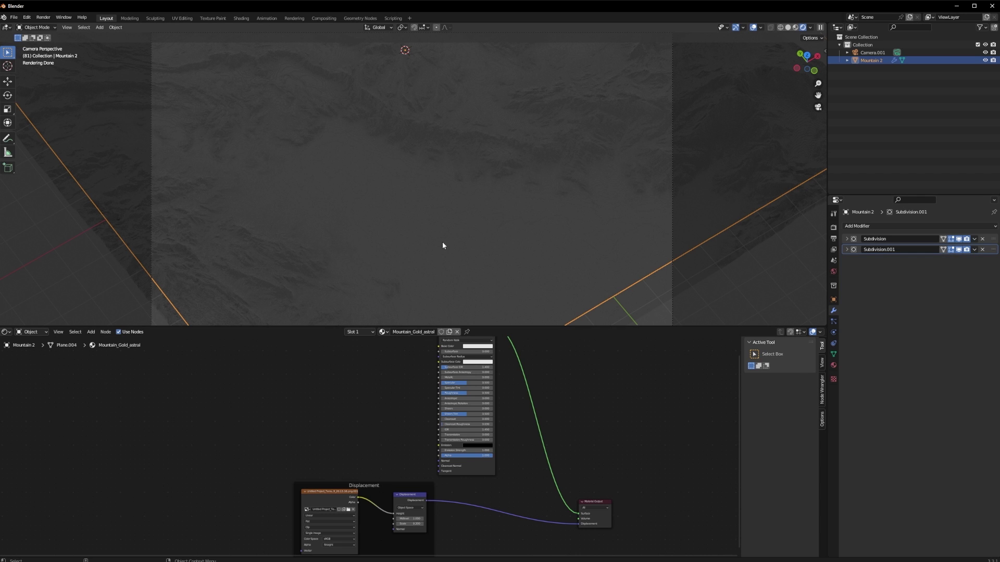
# - Deselect the mountain and add a Sun light to the scene
pyautogui.hotkey('alt', 'a')
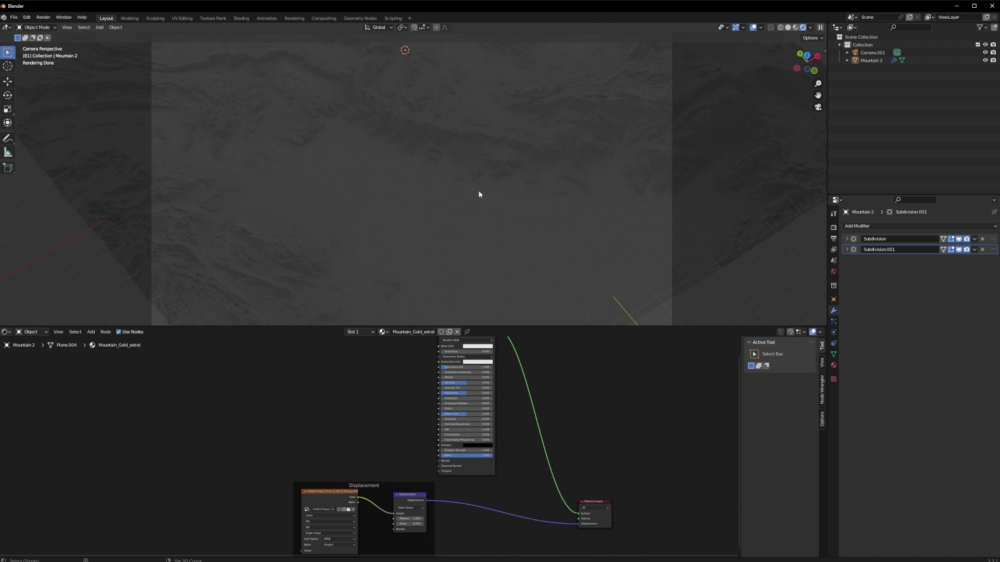
pyautogui.hotkey('shift', 'a')
pyautogui.hotkey('shift', 'a')
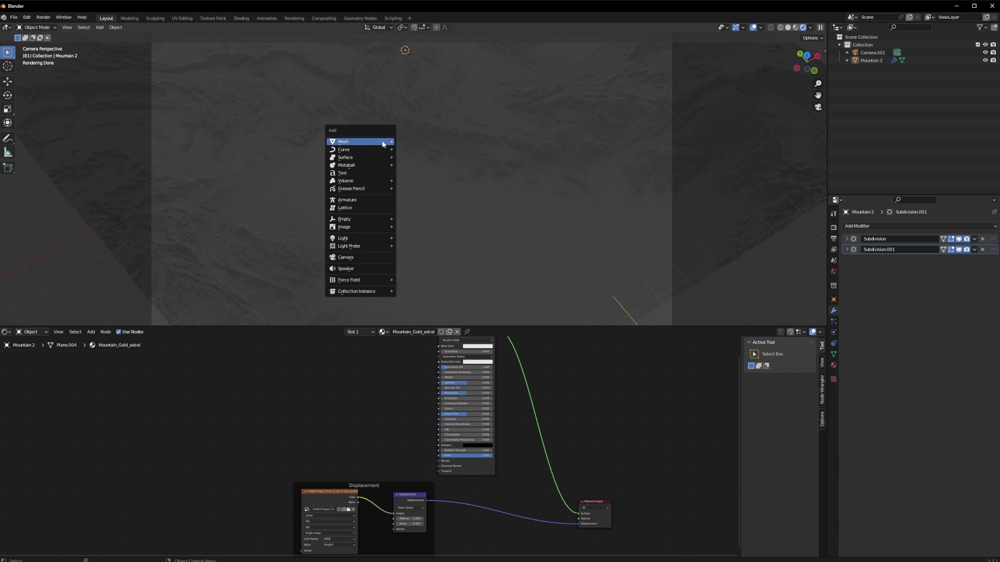
pyautogui.moveTo(369, 239)
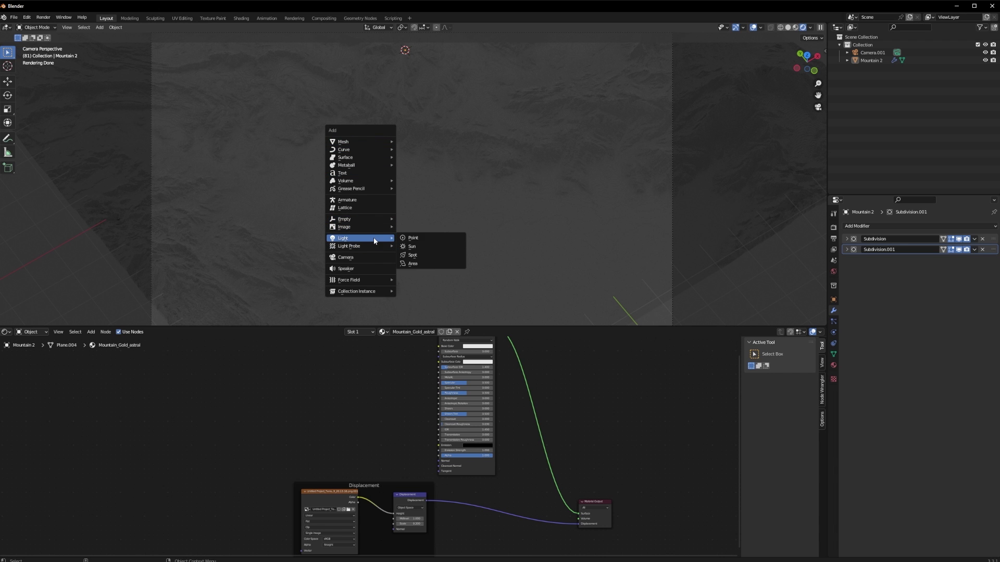
pyautogui.click(421, 247)
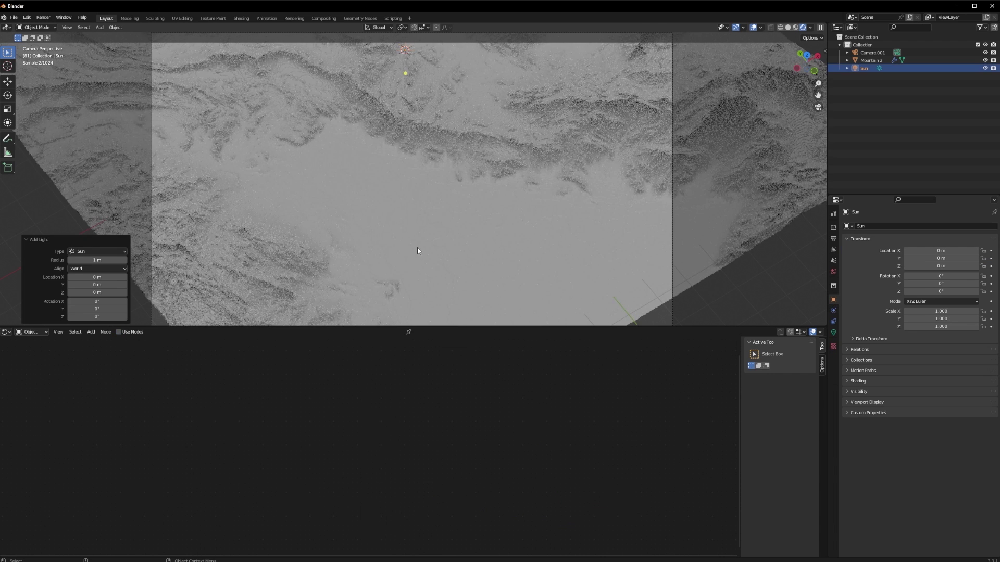
# - Leave the camera view, move the Sun light beside the terrain, and tilt it around Y to a low angle of about -81°
pyautogui.press('KP_0')
pyautogui.moveTo(480, 227); pyautogui.dragTo(480, 205, button='middle')
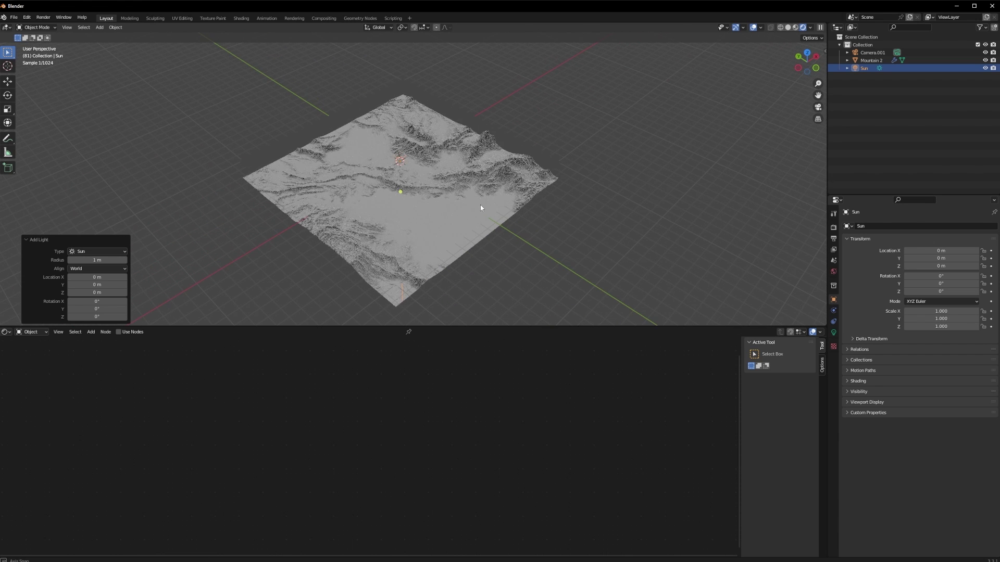
pyautogui.click(399, 163)
pyautogui.click(855, 69)
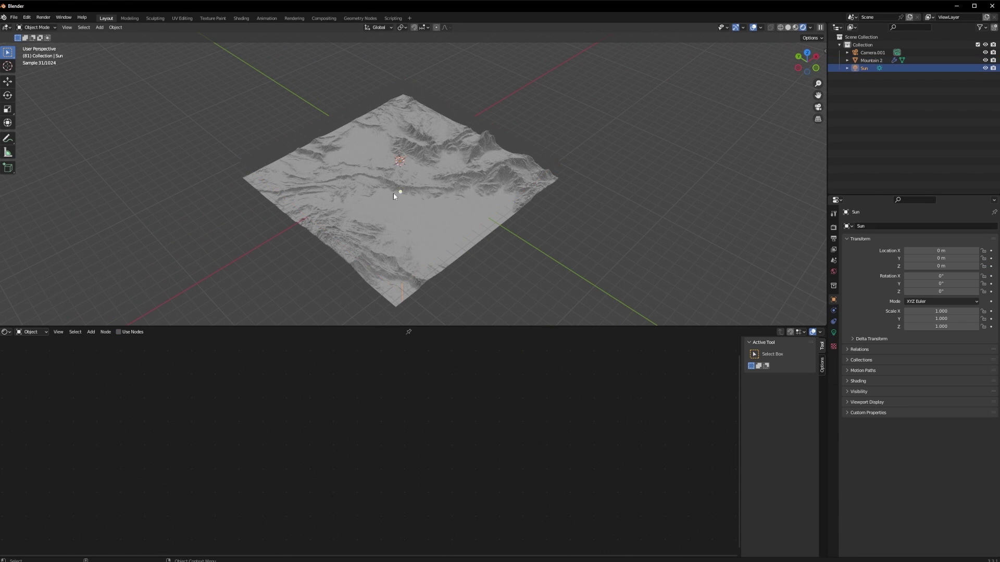
pyautogui.moveTo(432, 146); pyautogui.dragTo(67, 242)
pyautogui.moveTo(161, 147); pyautogui.dragTo(157, 151)
pyautogui.scroll(2, 443, 268)
pyautogui.moveTo(443, 268); pyautogui.dragTo(379, 238, button='middle')
pyautogui.scroll(2, 380, 238)
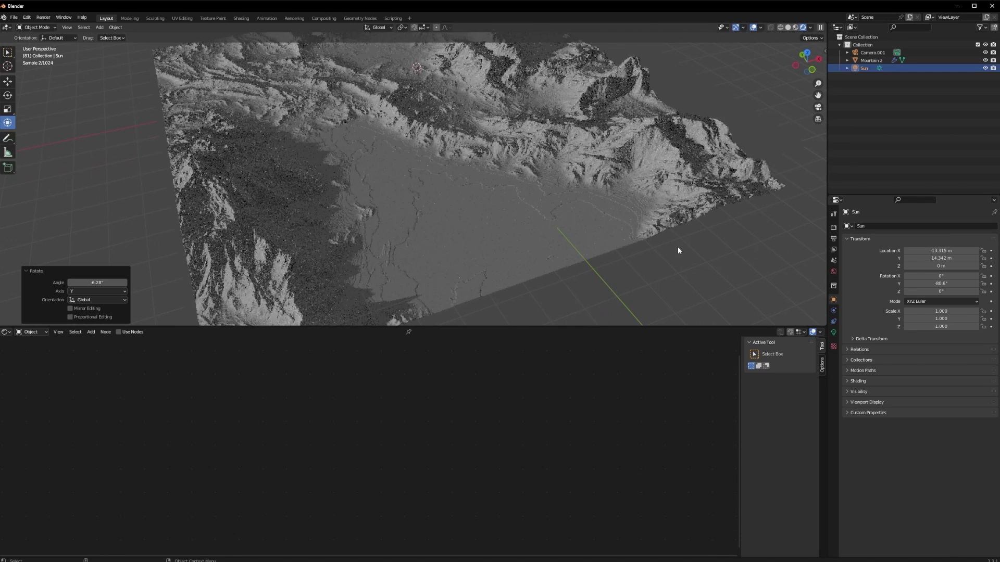
# - Try a Sun light strength of 100 and undo the change
pyautogui.click(833, 332)
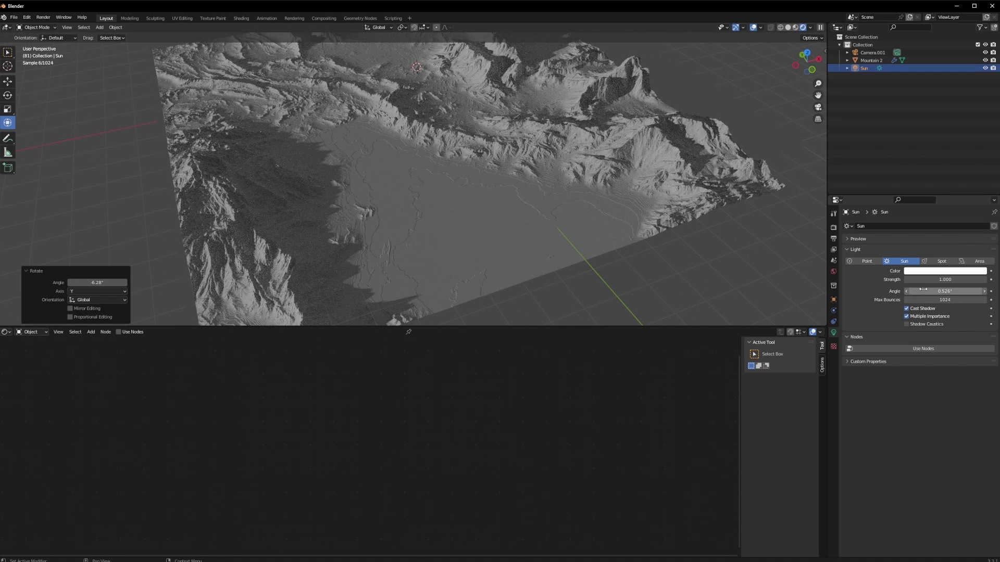
pyautogui.click(955, 279)
pyautogui.write('100')
pyautogui.press('Return')
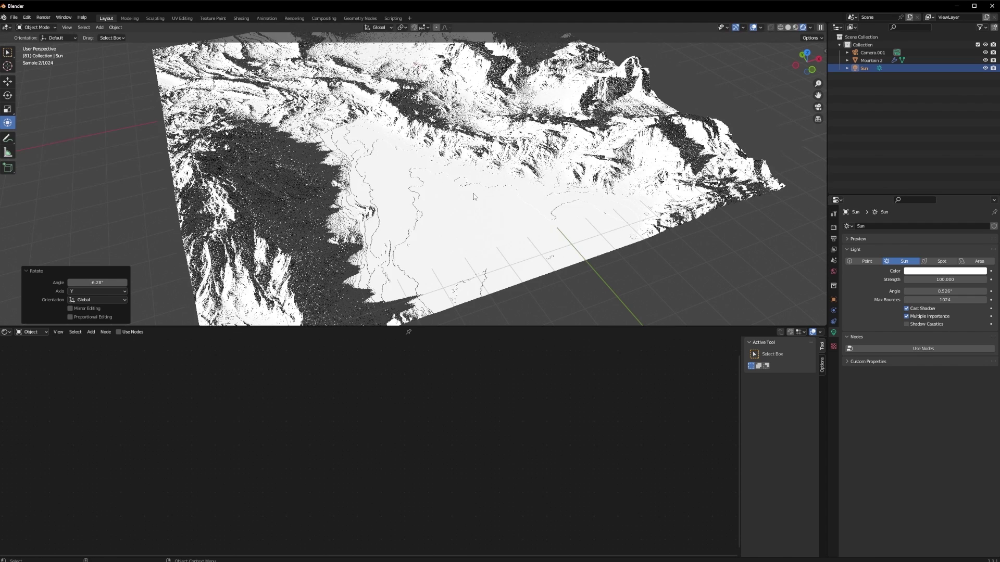
pyautogui.hotkey('ctrl', 'z')
# - Move the Sun light about -4.69 m along Y and rotate it slightly around Z, undoing the first rotation attempt
pyautogui.scroll(-4, 480, 193)
pyautogui.moveTo(481, 193); pyautogui.dragTo(488, 193, button='middle')
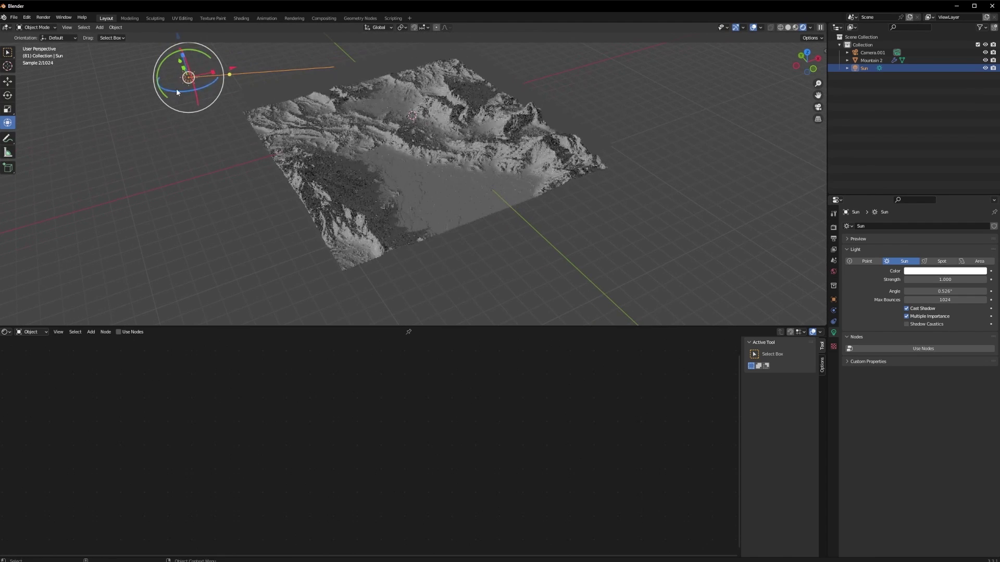
pyautogui.moveTo(181, 62); pyautogui.dragTo(499, 59)
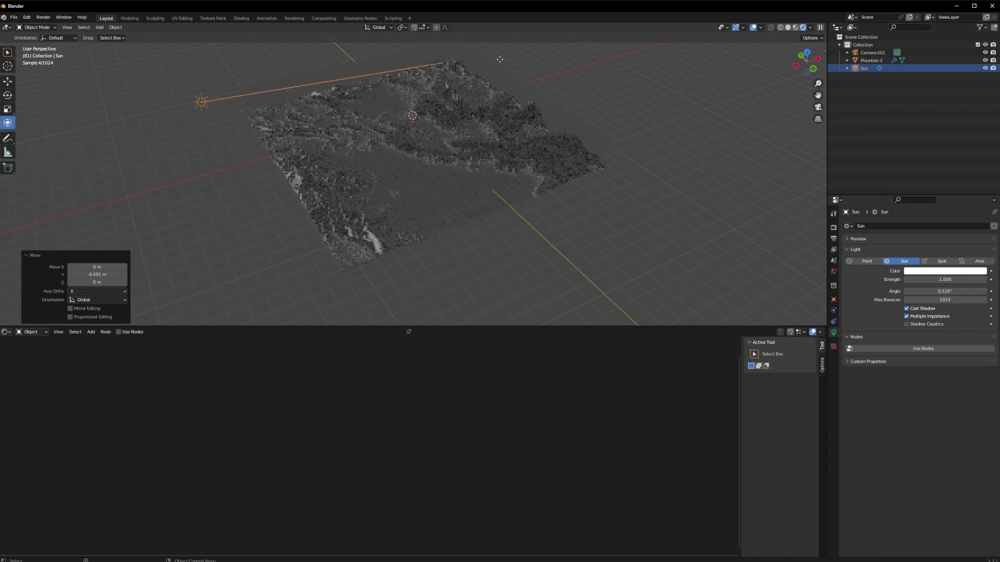
pyautogui.hotkey('ctrl', 'z')
pyautogui.moveTo(185, 78); pyautogui.dragTo(185, 78)
pyautogui.moveTo(221, 110); pyautogui.dragTo(218, 111)
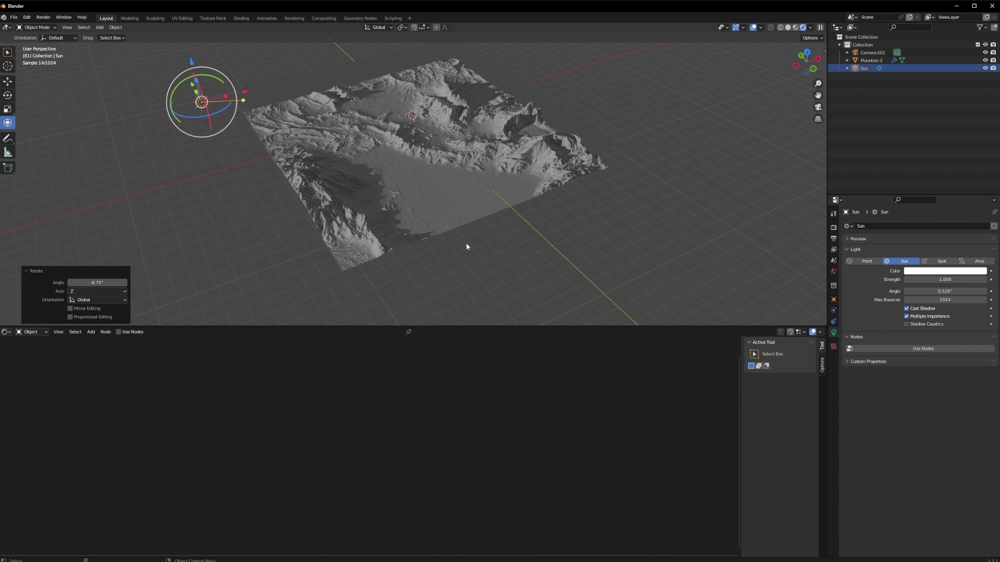
# - Darken the Sun light's color from white to a light grey and select the mountain
pyautogui.scroll(4, 409, 274)
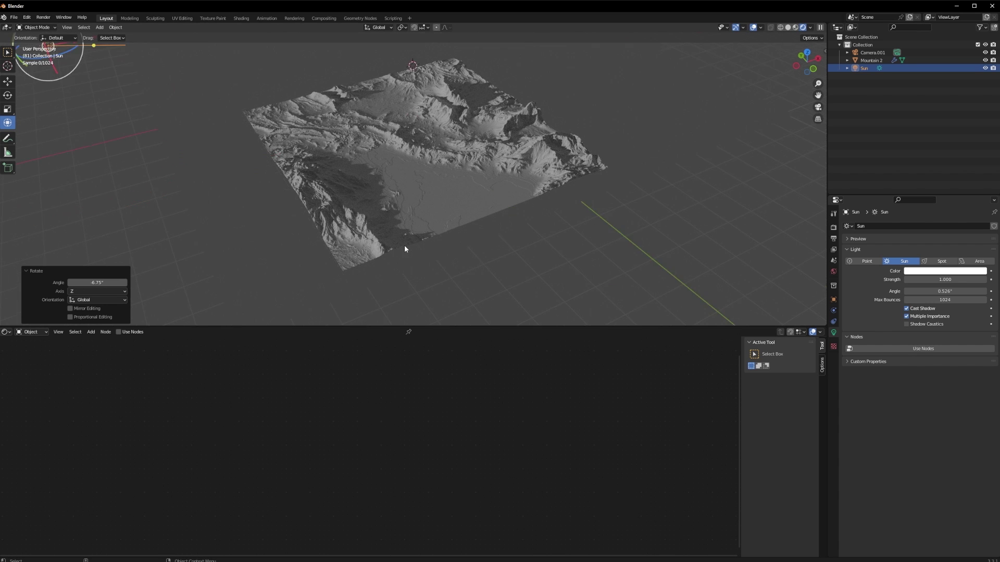
pyautogui.moveTo(369, 238); pyautogui.dragTo(380, 228, button='middle')
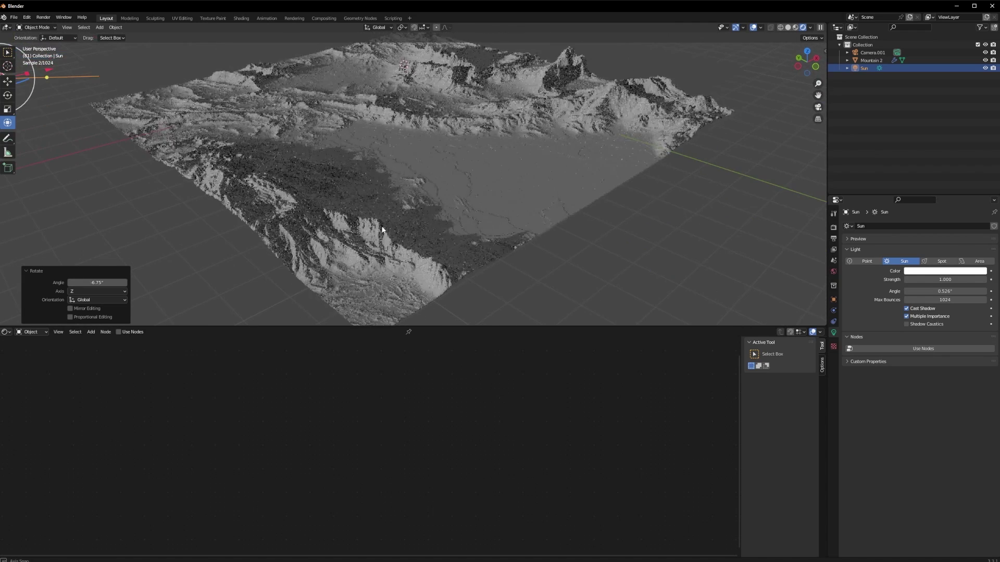
pyautogui.click(918, 273)
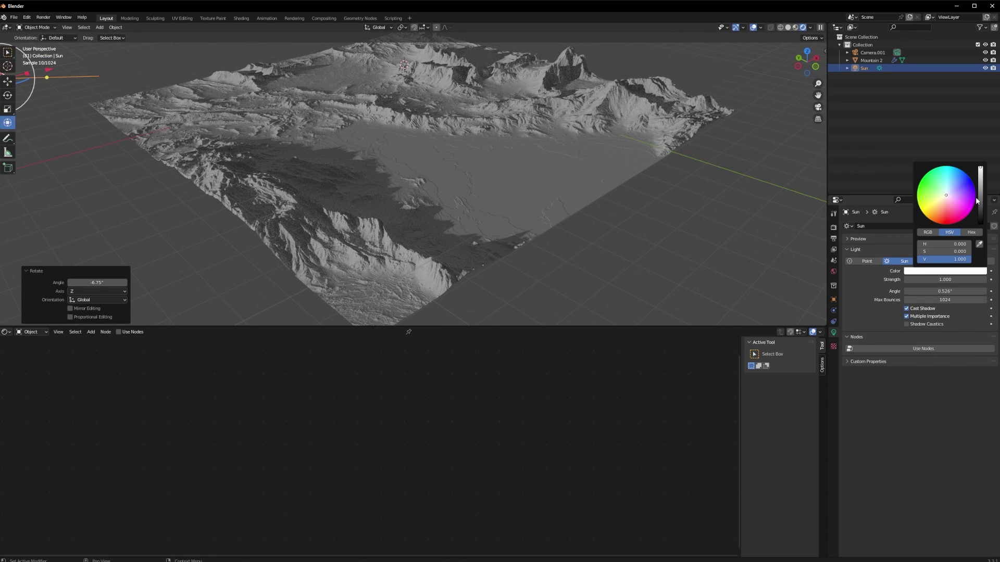
pyautogui.moveTo(980, 169); pyautogui.dragTo(980, 180)
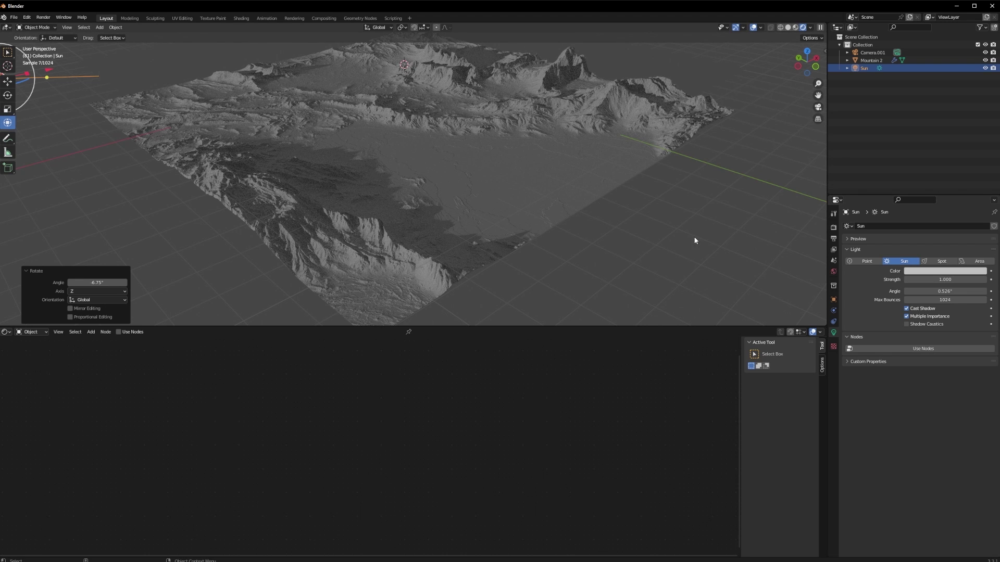
pyautogui.click(687, 216)
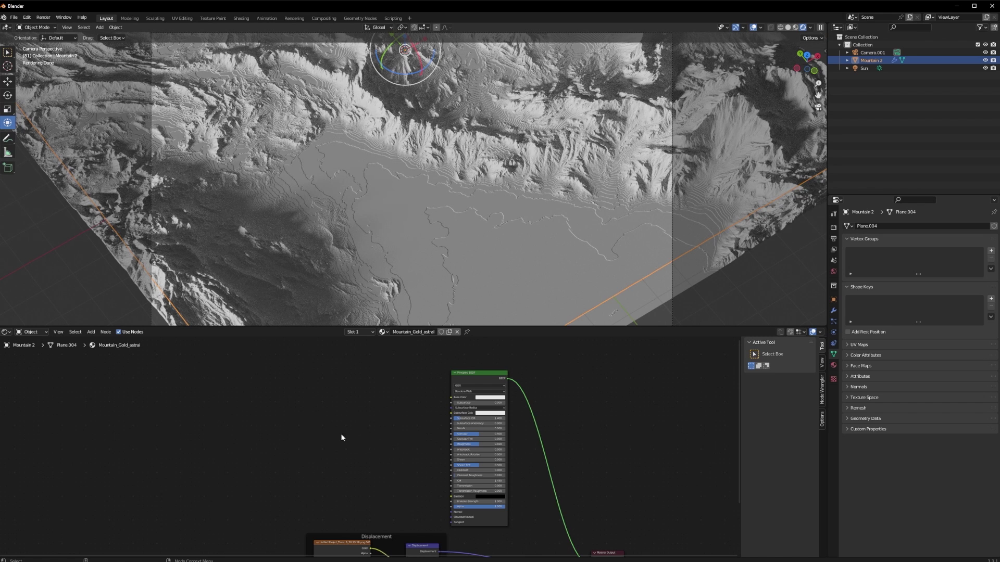
# - Add an Image Texture node to the mountain material and load the 19.58.11 PNG from the textures folder
pyautogui.moveTo(290, 430)
pyautogui.mouseDown(button='middle')
pyautogui.moveTo(323, 424)
pyautogui.moveTo(305, 424)
pyautogui.mouseUp(button='middle')
pyautogui.hotkey('shift', 'a')
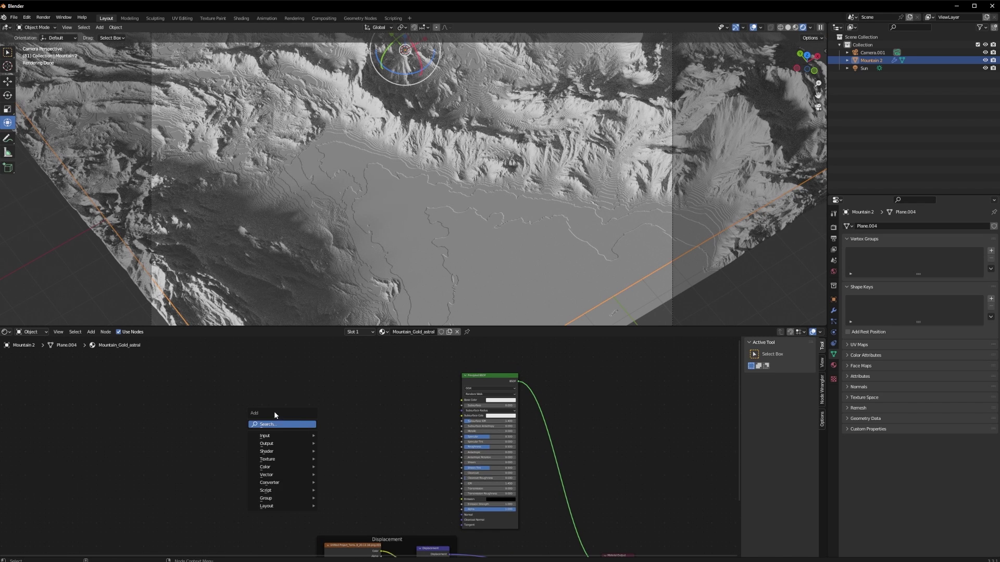
pyautogui.click(276, 424)
pyautogui.write('image')
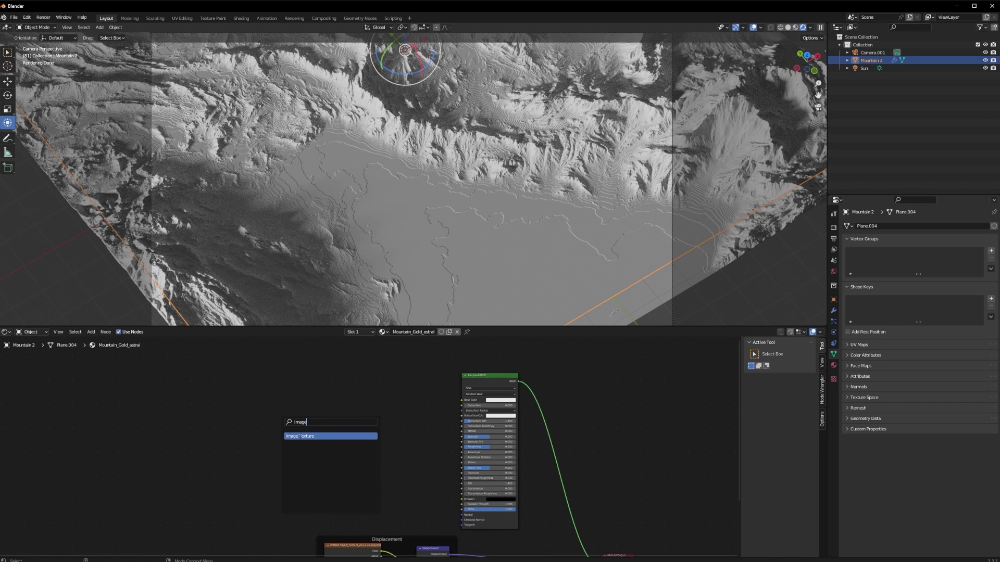
pyautogui.click(301, 435)
pyautogui.click(317, 416)
pyautogui.click(317, 413)
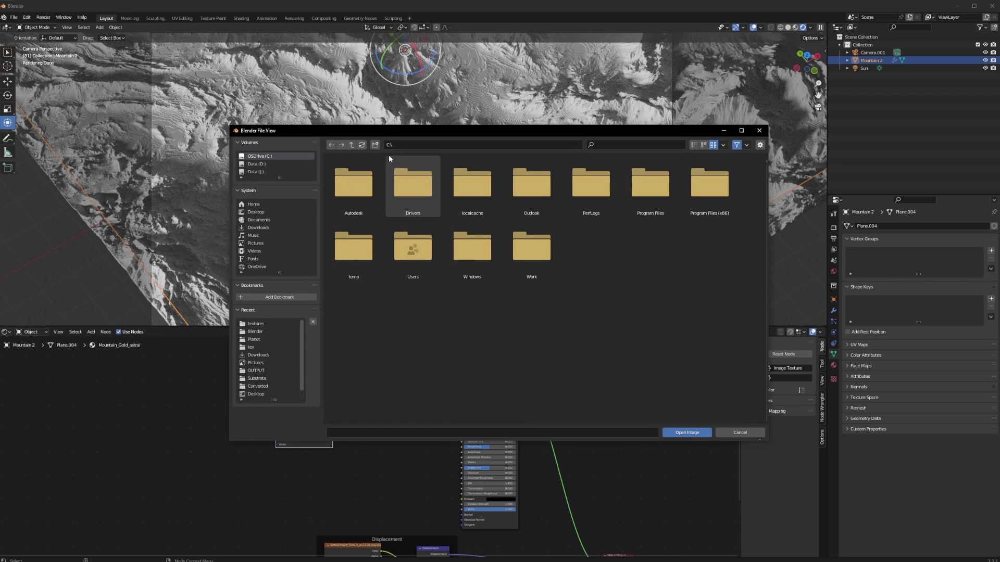
pyautogui.click(256, 323)
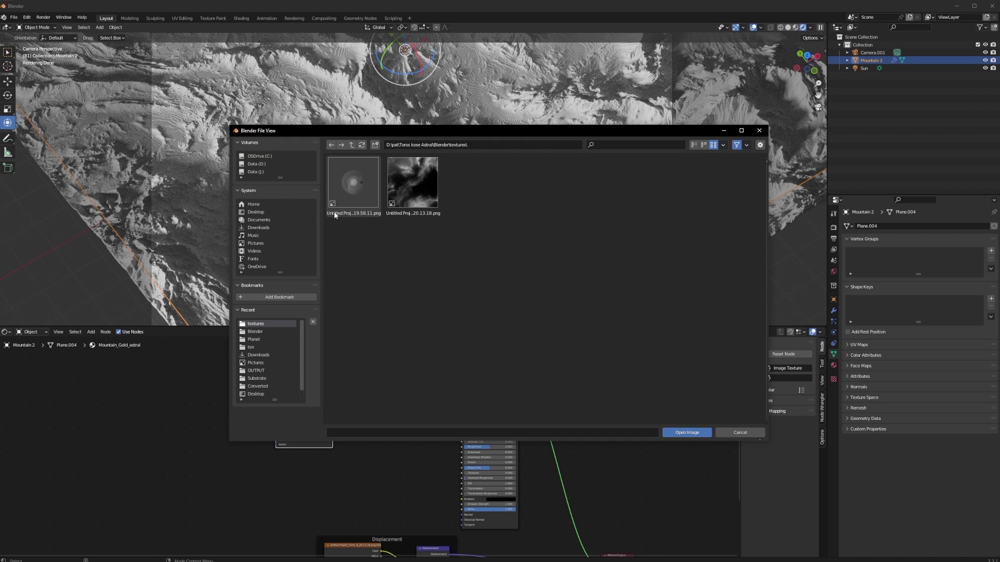
pyautogui.doubleClick(353, 194)
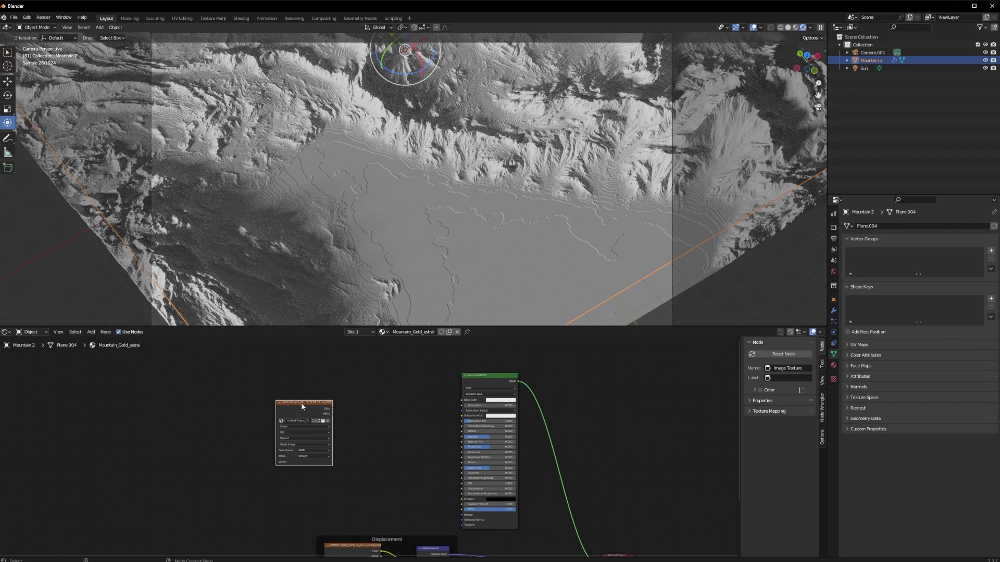
# - Place the new Image Texture node inside a frame labelled "Astral bump"
pyautogui.moveTo(300, 406); pyautogui.dragTo(264, 415)
pyautogui.hotkey('shift', 'a')
pyautogui.click(234, 391)
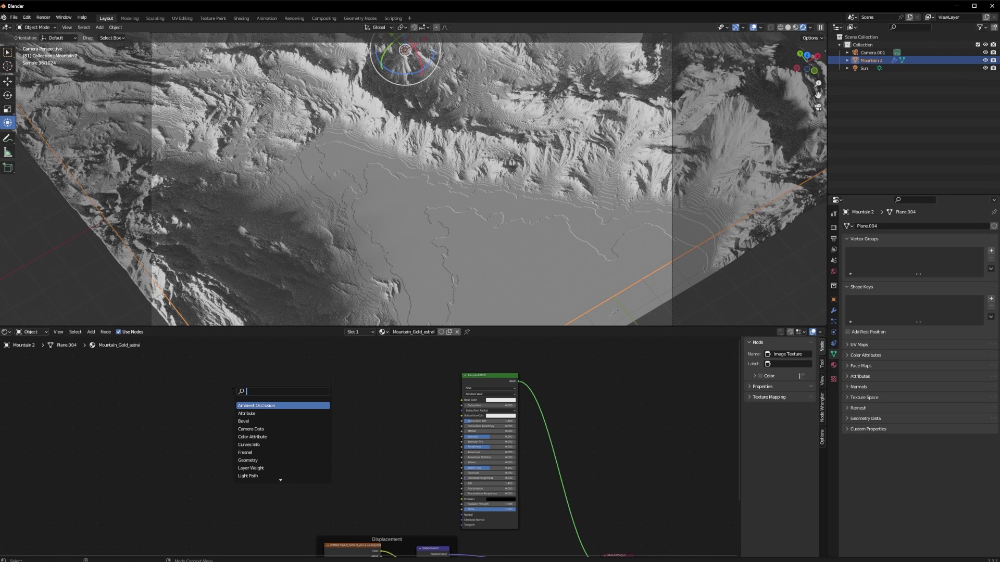
pyautogui.write('frame')
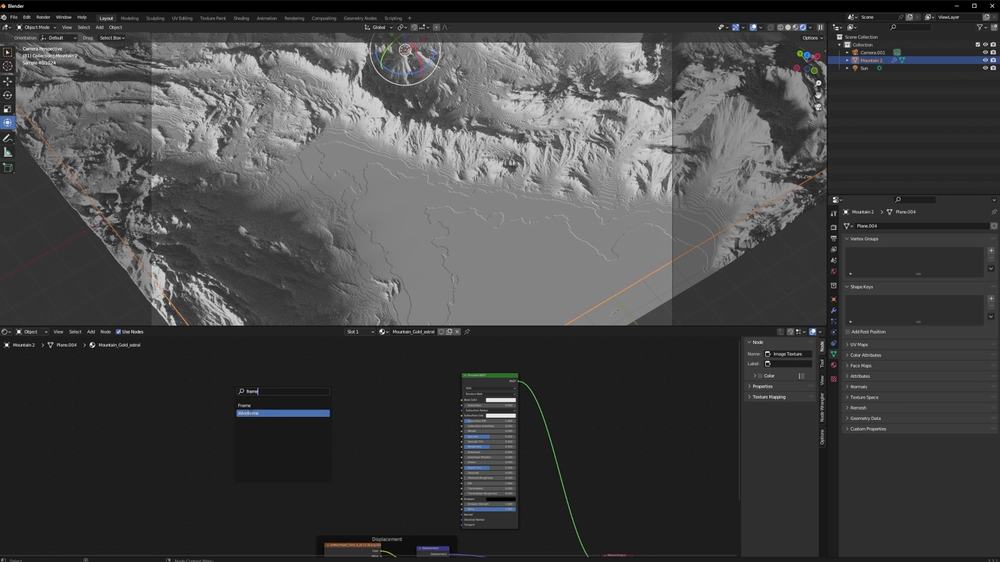
pyautogui.press('Return')
pyautogui.click(267, 425)
pyautogui.moveTo(248, 417)
pyautogui.mouseDown()
pyautogui.moveTo(274, 412)
pyautogui.moveTo(262, 415)
pyautogui.mouseUp()
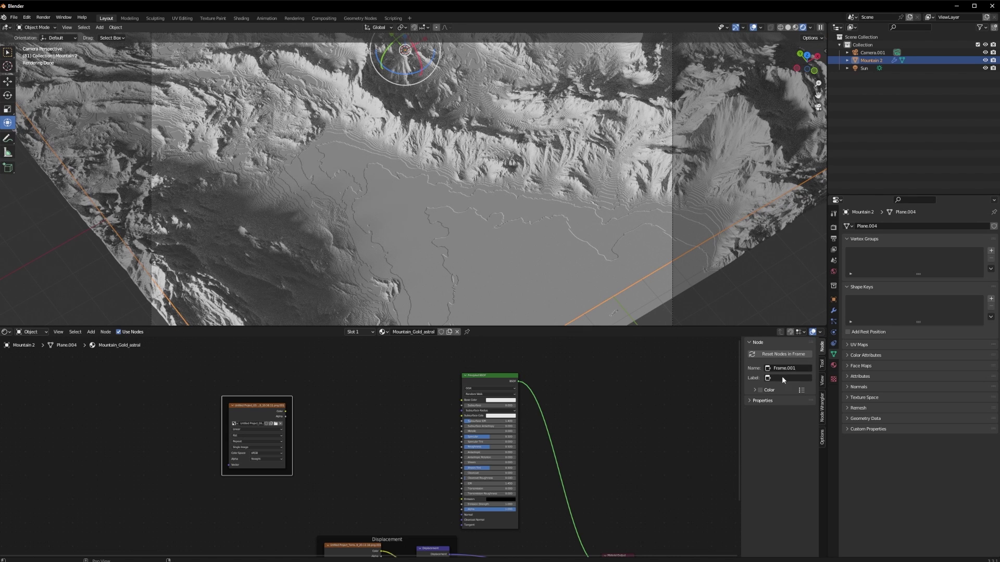
pyautogui.click(782, 378)
pyautogui.write('Astral bump')
pyautogui.press('Return')
# - Add a Bump node in the Astral bump frame, feeding image Color into Height and its Normal into the Principled BSDF's Normal
pyautogui.click(264, 408)
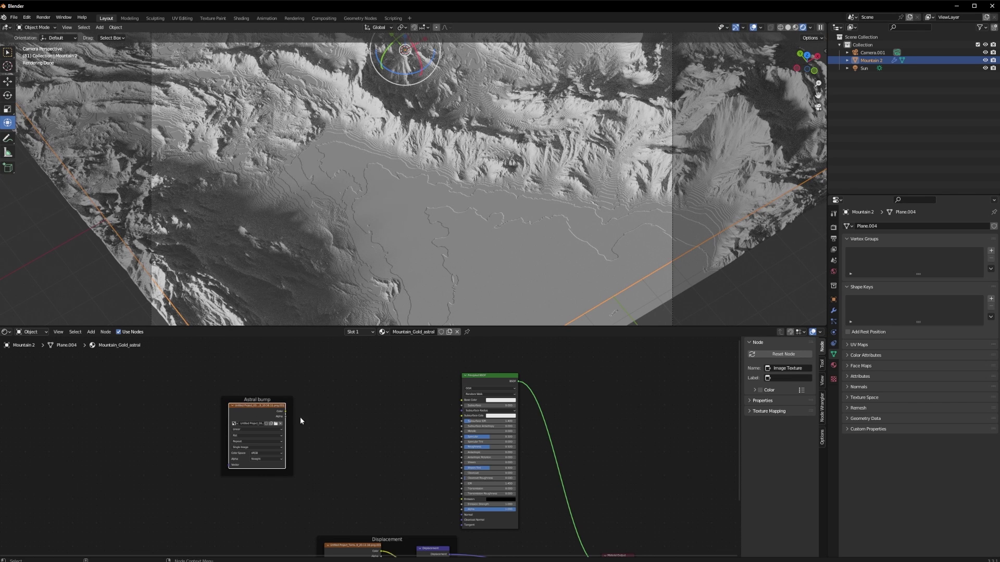
pyautogui.hotkey('shift', 'a')
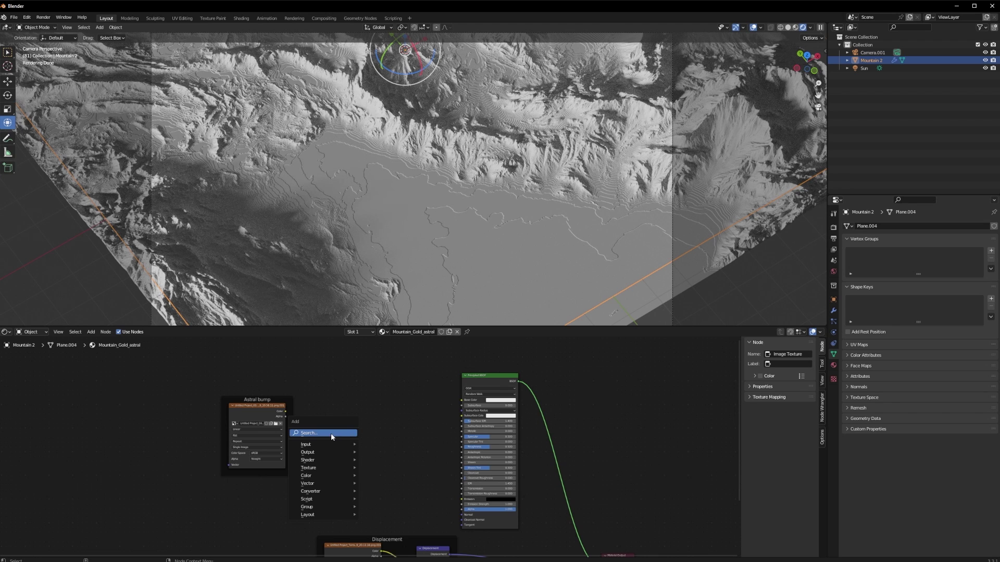
pyautogui.click(331, 433)
pyautogui.write('bump')
pyautogui.press('Return')
pyautogui.click(286, 429)
pyautogui.moveTo(286, 429); pyautogui.dragTo(462, 515)
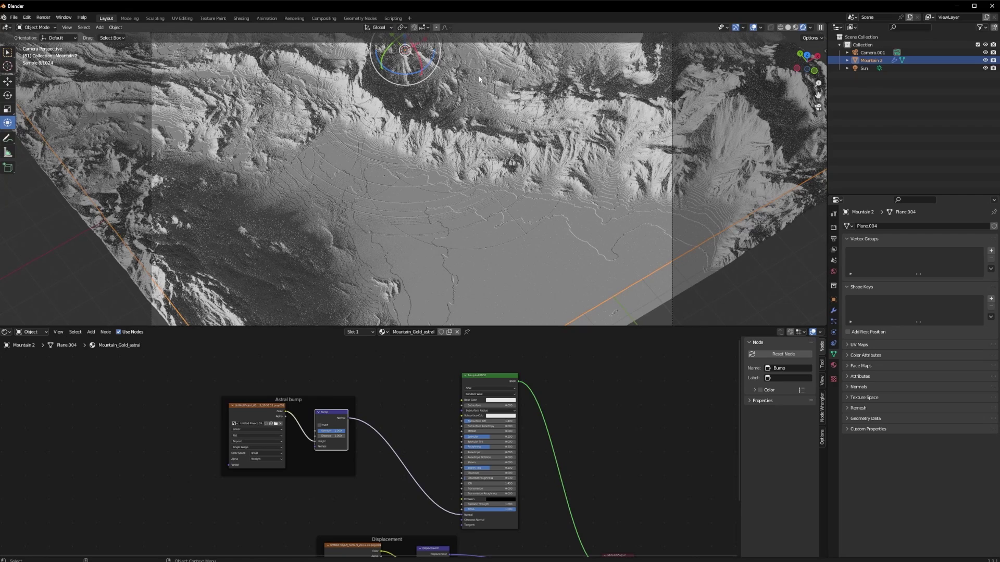
# - Give the astral image Texture Coordinate and Mapping nodes using UV coordinates, and bring them into the Astral bump frame
pyautogui.click(252, 426)
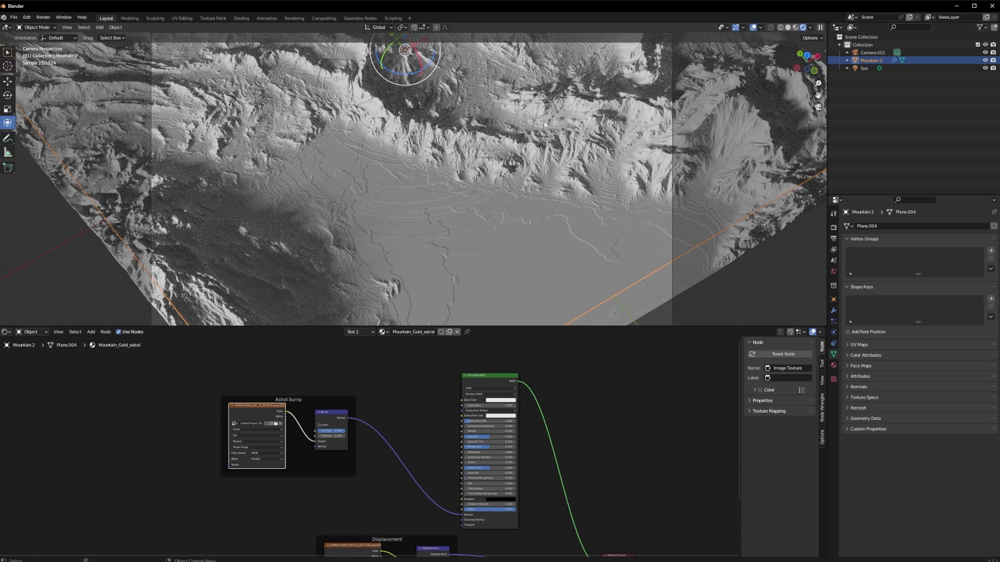
pyautogui.scroll(-2, 401, 152)
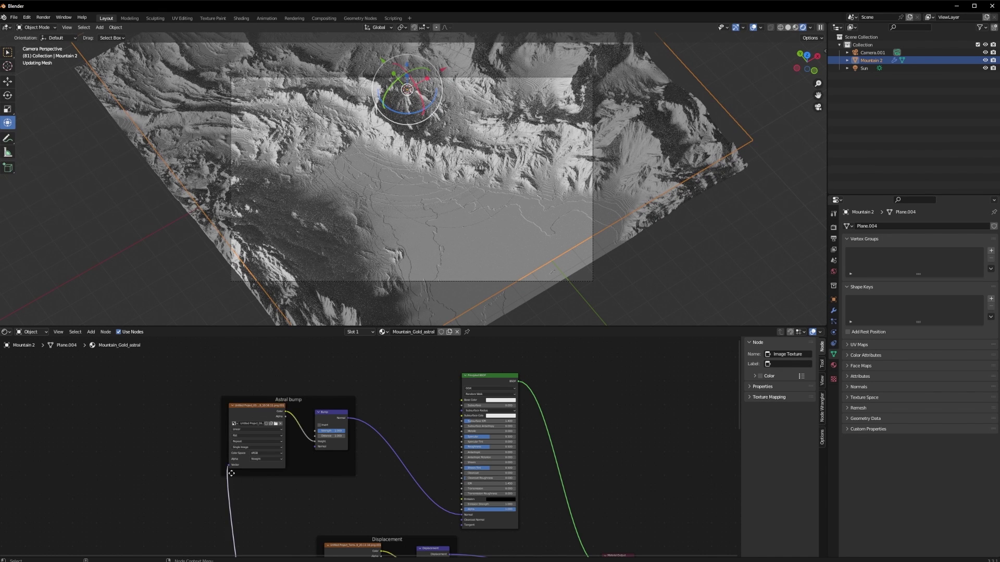
pyautogui.press('Home')
pyautogui.moveTo(291, 438); pyautogui.dragTo(291, 393, button='middle')
pyautogui.moveTo(305, 472); pyautogui.dragTo(306, 371)
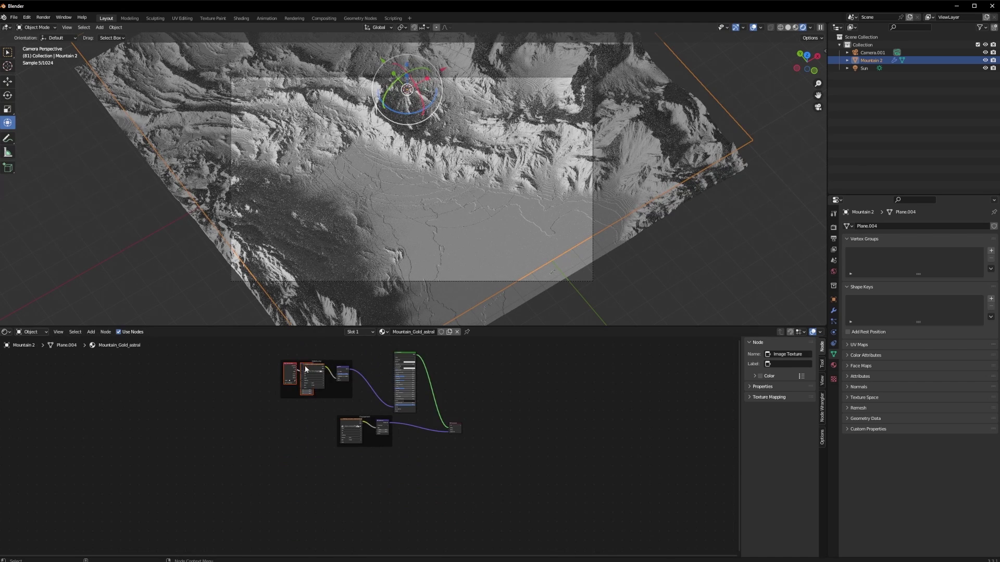
# - Arrange the expanded Mapping node between the Texture Coordinate and astral image nodes
pyautogui.click(305, 371)
pyautogui.press('h')
pyautogui.scroll(6, 278, 362)
pyautogui.scroll(6, 307, 423)
pyautogui.moveTo(276, 360); pyautogui.dragTo(361, 462, button='middle')
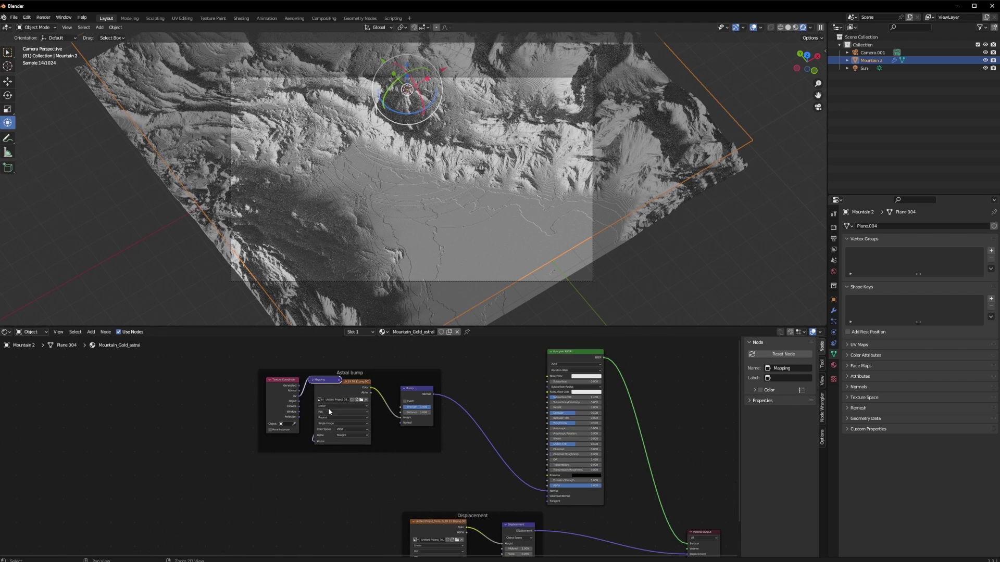
pyautogui.click(313, 380)
pyautogui.moveTo(323, 381); pyautogui.dragTo(279, 382)
# - View the add-ons list in the Preferences and close it again
pyautogui.click(27, 18)
pyautogui.click(46, 128)
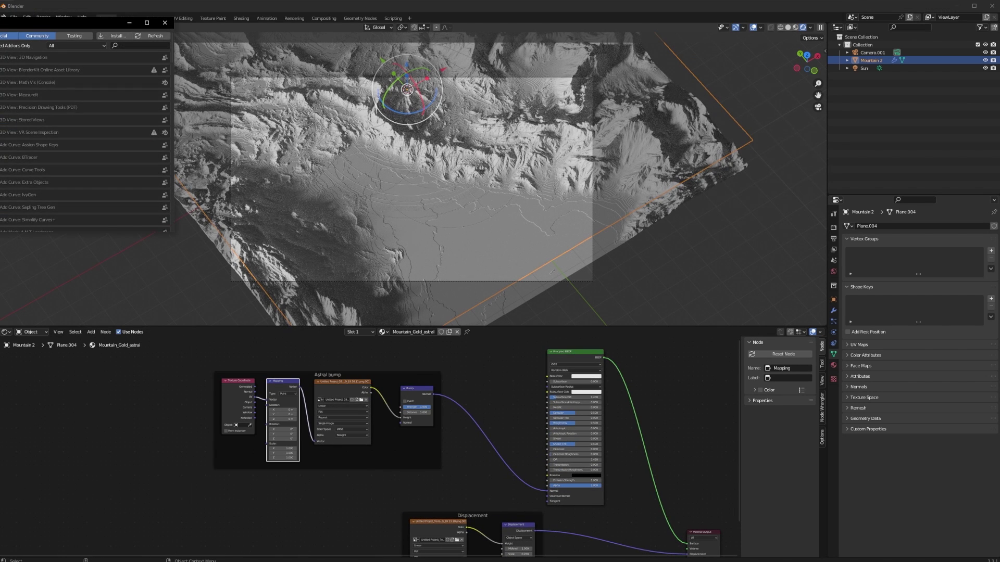
pyautogui.click(164, 22)
# - Set the Mapping node's Y location to 0.2 m and its scale to 0.6 on all axes
pyautogui.scroll(2, 270, 443)
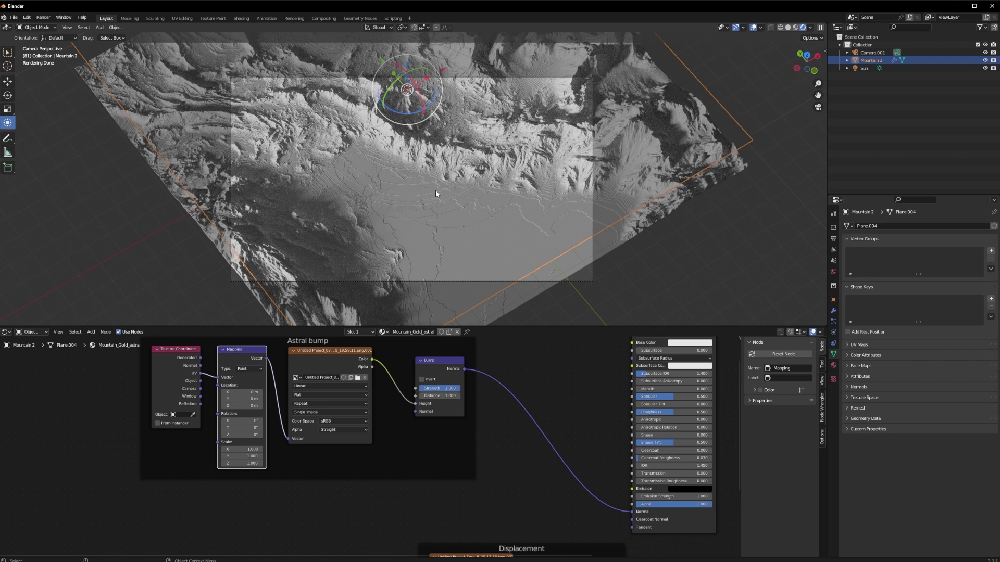
pyautogui.click(241, 399)
pyautogui.write('0.2')
pyautogui.press('Return')
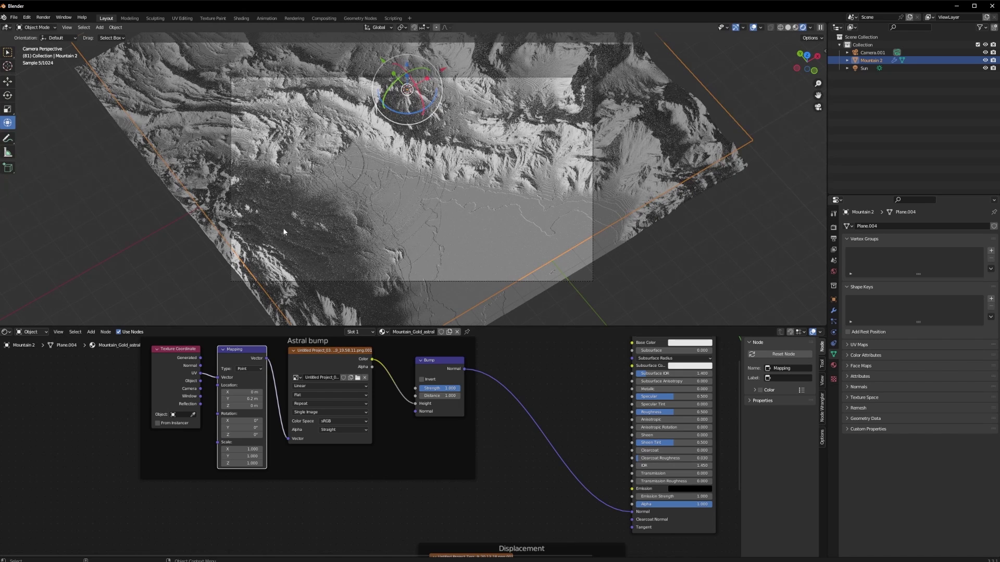
pyautogui.moveTo(251, 449); pyautogui.dragTo(251, 463)
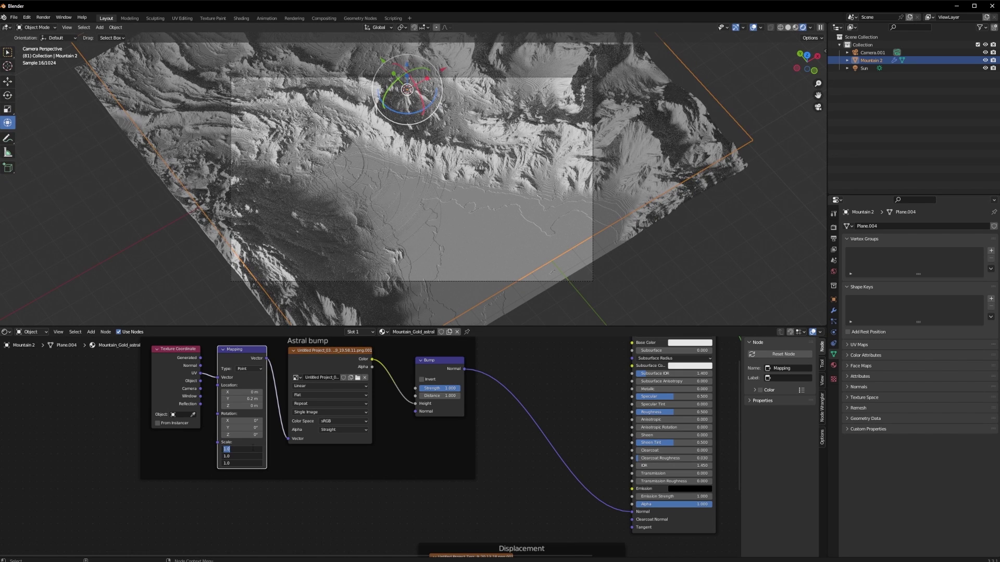
pyautogui.write('0.6')
pyautogui.press('Return')
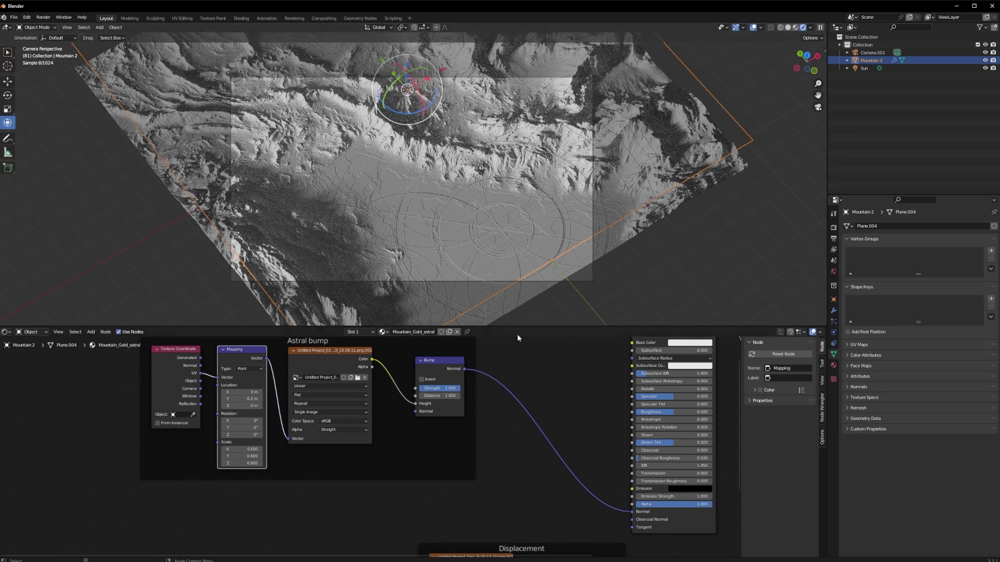
# - Examine the astral line pattern on the terrain from the camera view and from closer angles
pyautogui.scroll(2, 452, 210)
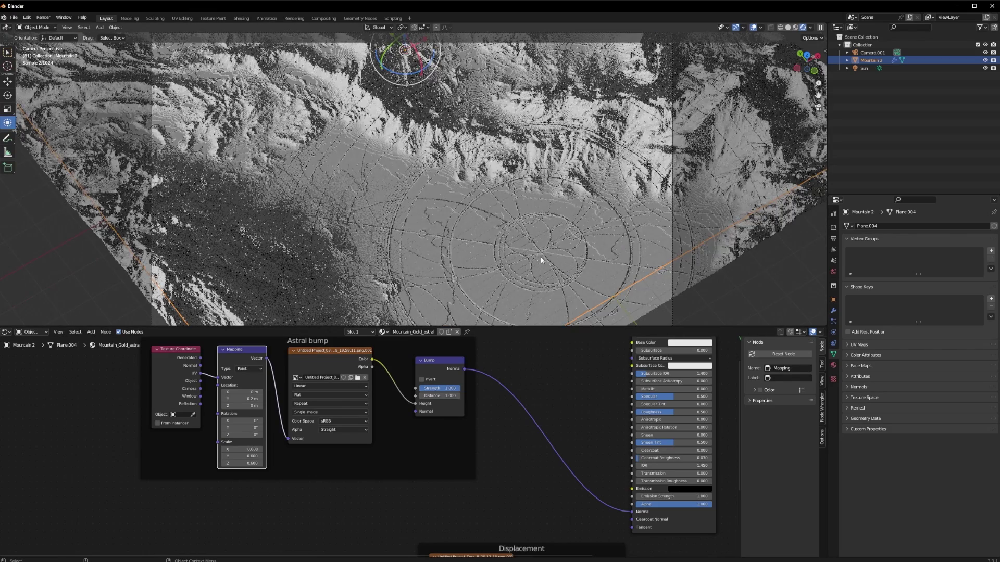
pyautogui.moveTo(611, 257); pyautogui.dragTo(614, 254, button='middle')
pyautogui.moveTo(407, 210); pyautogui.dragTo(442, 197, button='middle')
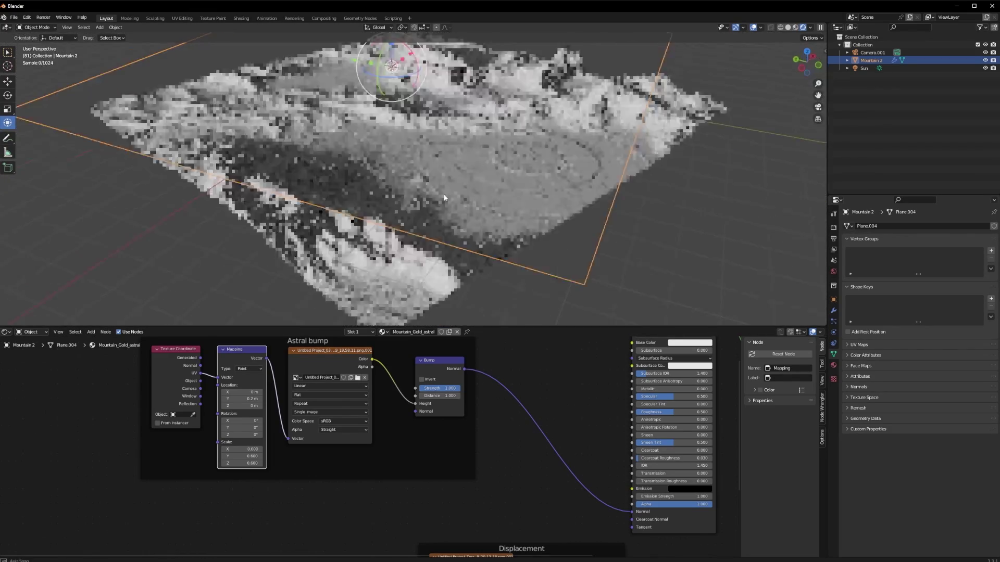
pyautogui.scroll(8, 442, 196)
pyautogui.scroll(-6, 664, 236)
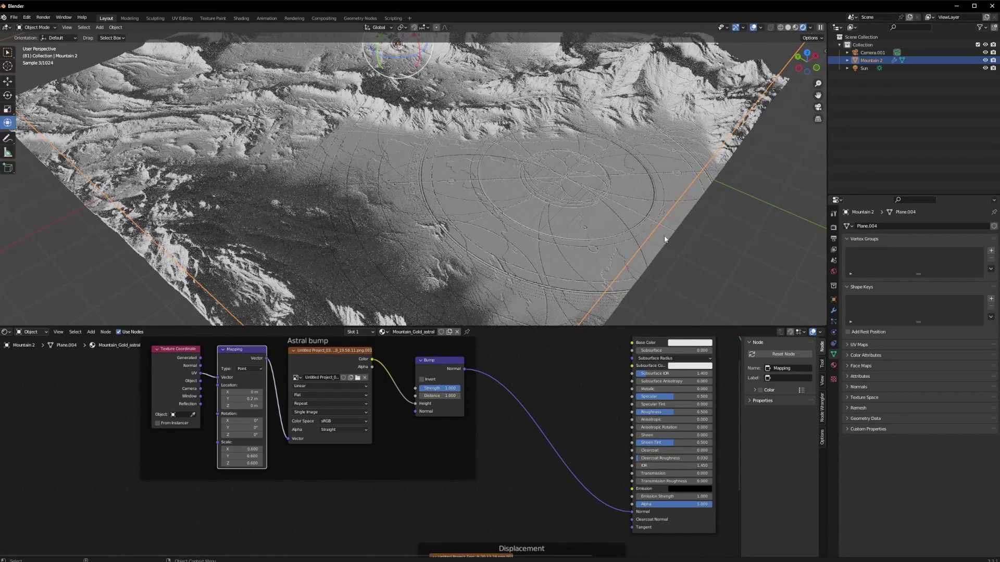
pyautogui.scroll(4, 592, 249)
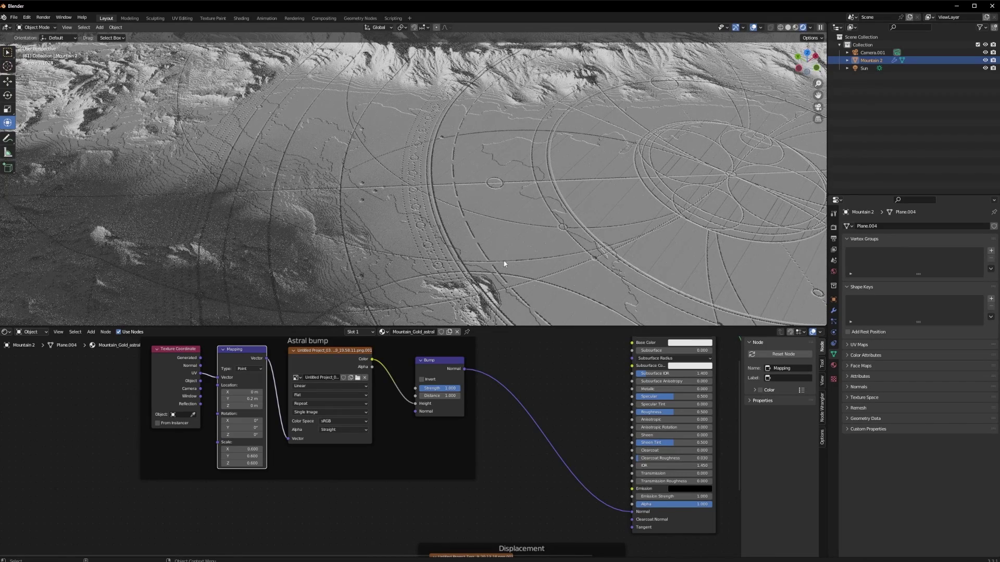
pyautogui.keyDown('alt'); pyautogui.moveTo(522, 278); pyautogui.dragTo(416, 189); pyautogui.keyUp('alt')
pyautogui.scroll(-5, 461, 230)
pyautogui.scroll(6, 415, 192)
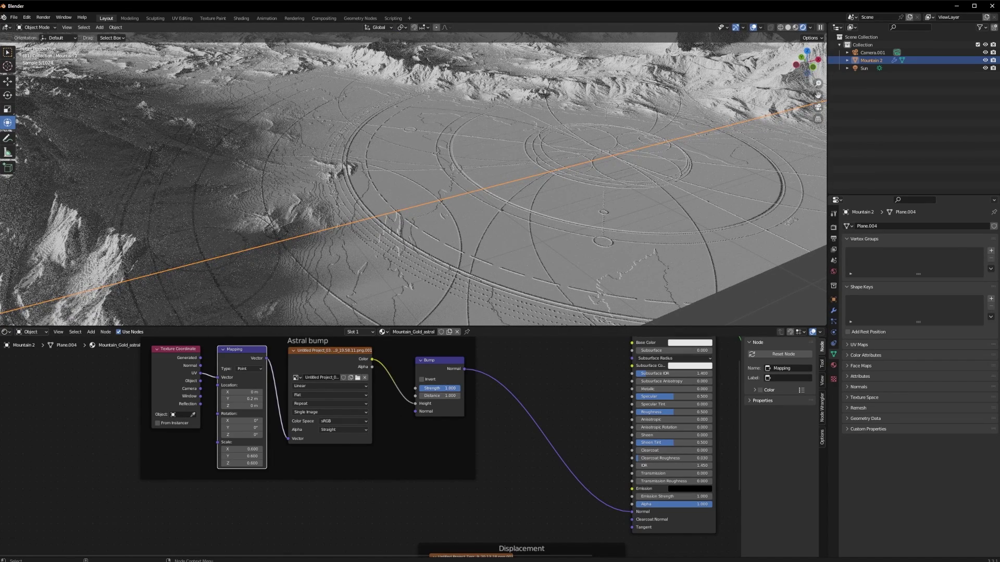
# - Switch the viewport to solid shading and set the Bump node's strength to 0.25
pyautogui.moveTo(444, 388); pyautogui.dragTo(460, 389)
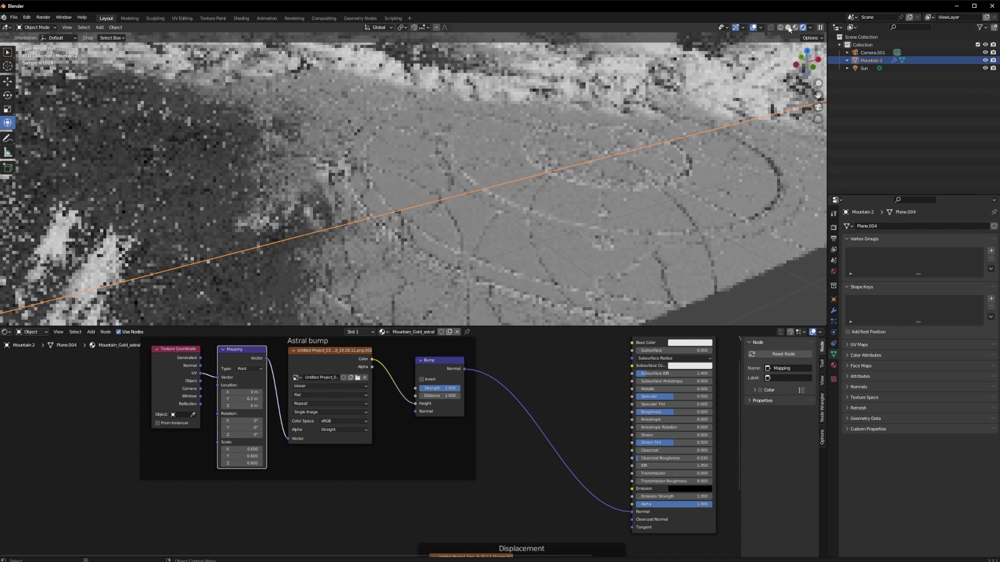
pyautogui.click(788, 28)
pyautogui.click(439, 389)
pyautogui.write('0')
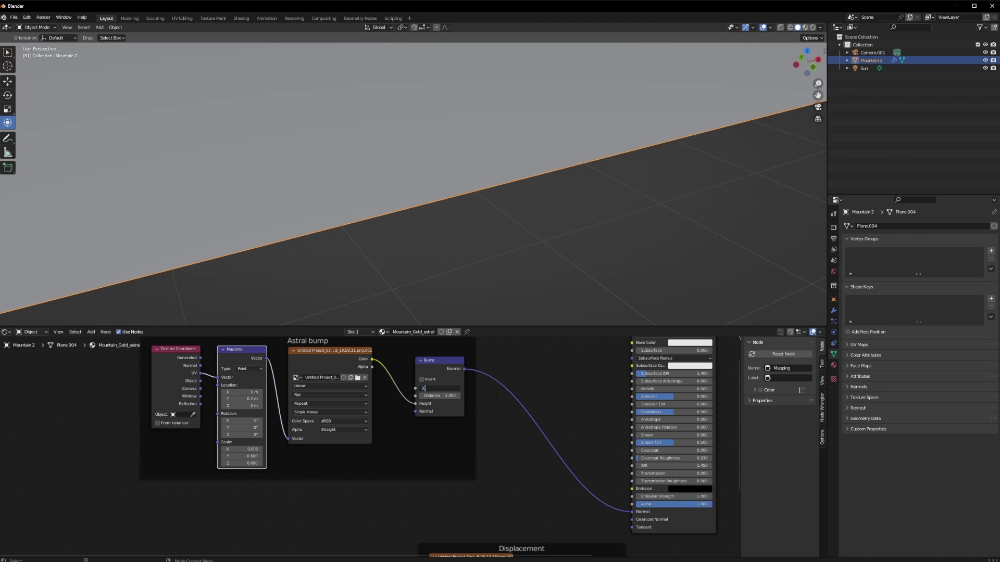
pyautogui.write('.25')
pyautogui.press('Return')
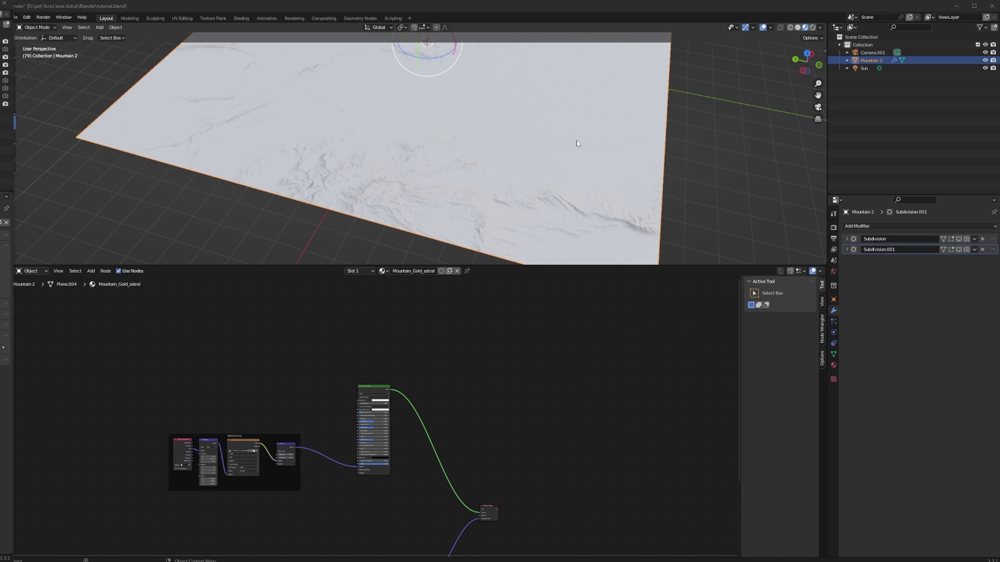
pyautogui.moveTo(692, 188); pyautogui.dragTo(665, 179)
pyautogui.moveTo(689, 213); pyautogui.dragTo(573, 191, button='middle')
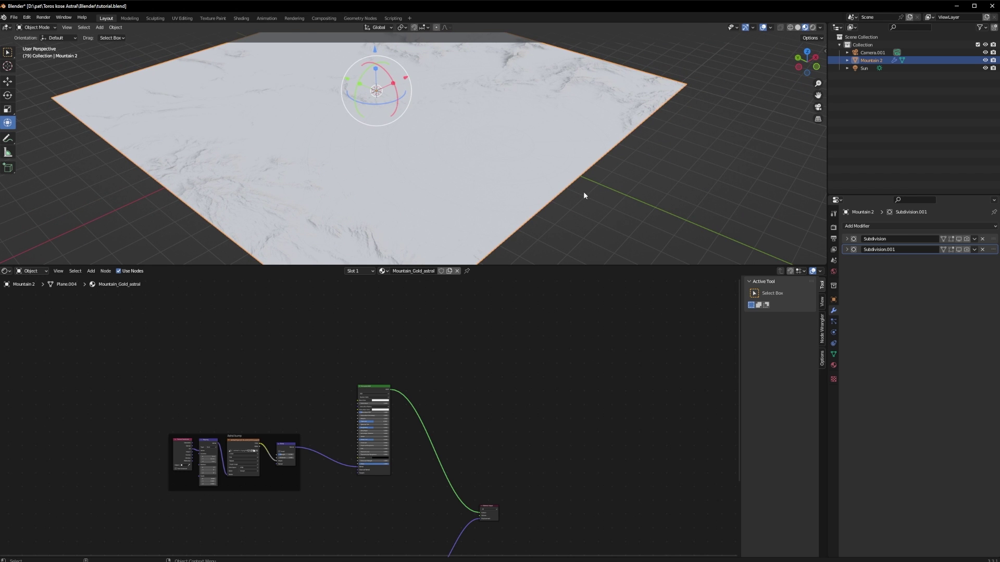
pyautogui.moveTo(583, 173); pyautogui.dragTo(579, 186, button='middle')
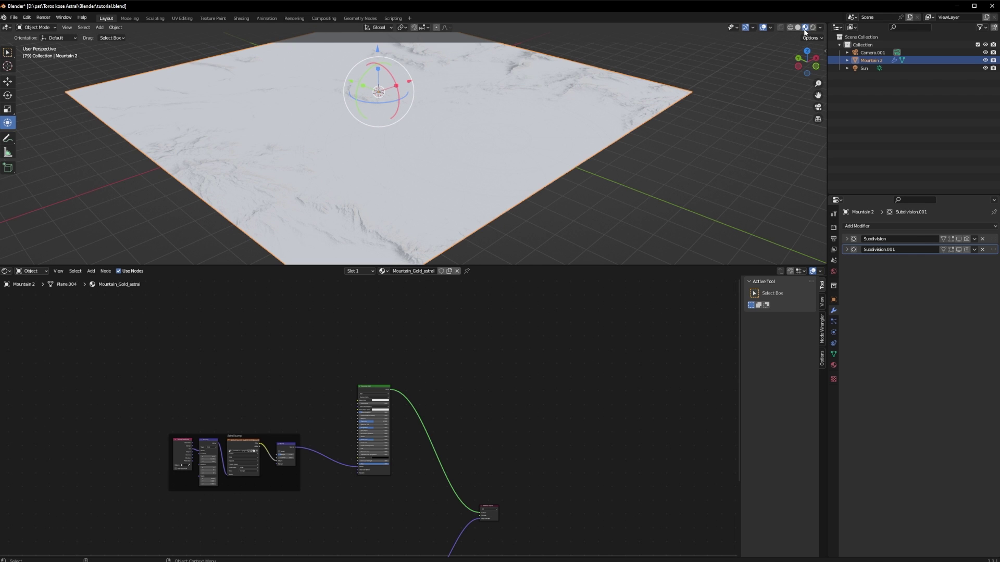
# - Cut the link between the existing Principled BSDF and the Material Output node
pyautogui.moveTo(523, 100); pyautogui.dragTo(451, 172, button='middle')
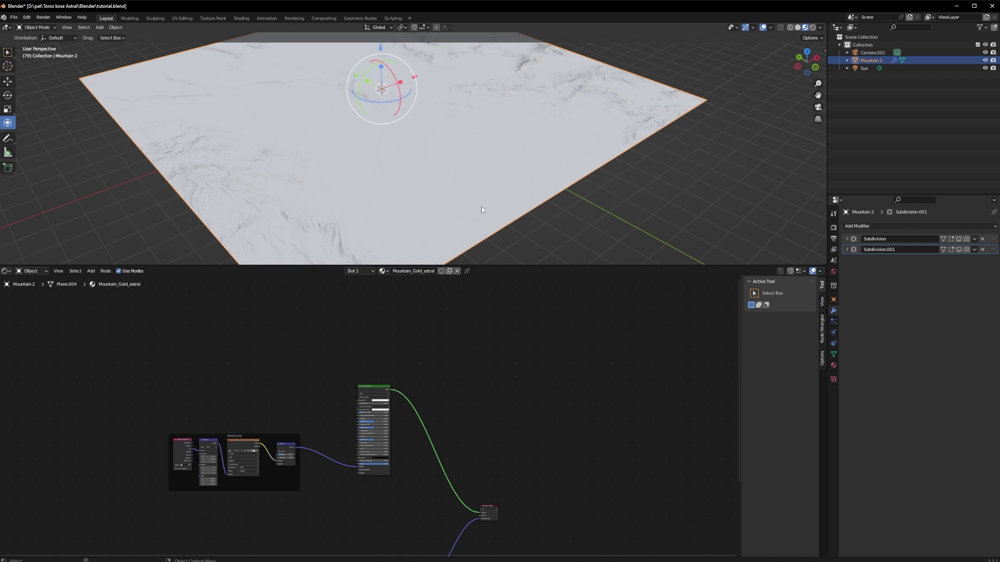
pyautogui.scroll(2, 316, 393)
pyautogui.moveTo(294, 351); pyautogui.dragTo(399, 380, button='middle')
pyautogui.moveTo(492, 417); pyautogui.dragTo(258, 281, button='middle')
pyautogui.keyDown('ctrl'); pyautogui.moveTo(364, 364); pyautogui.dragTo(313, 411, button='right'); pyautogui.keyUp('ctrl')
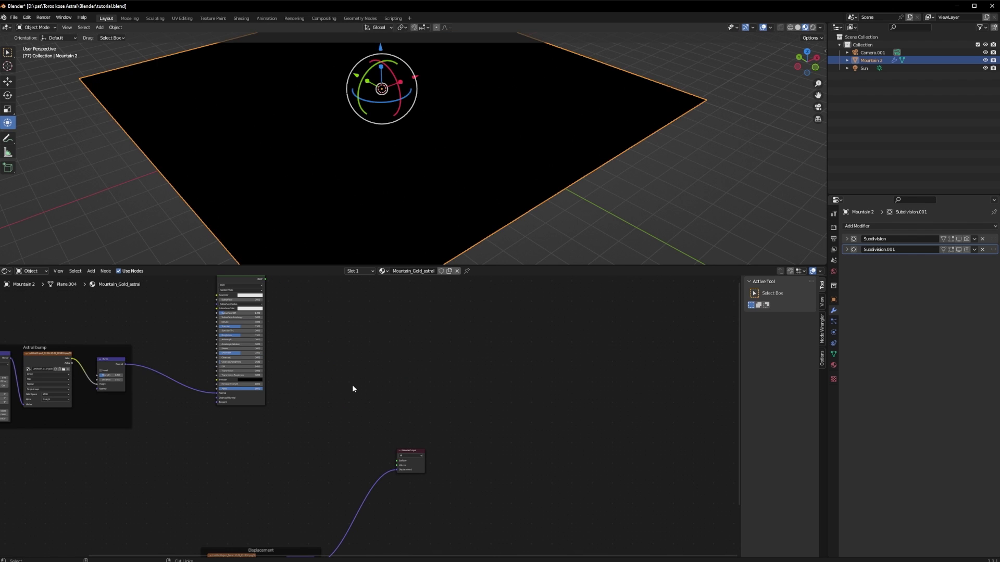
# - Add a second Principled BSDF node above the existing one
pyautogui.moveTo(326, 325); pyautogui.dragTo(260, 400, button='middle')
pyautogui.hotkey('shift', 'a')
pyautogui.click(219, 373)
pyautogui.write('prin')
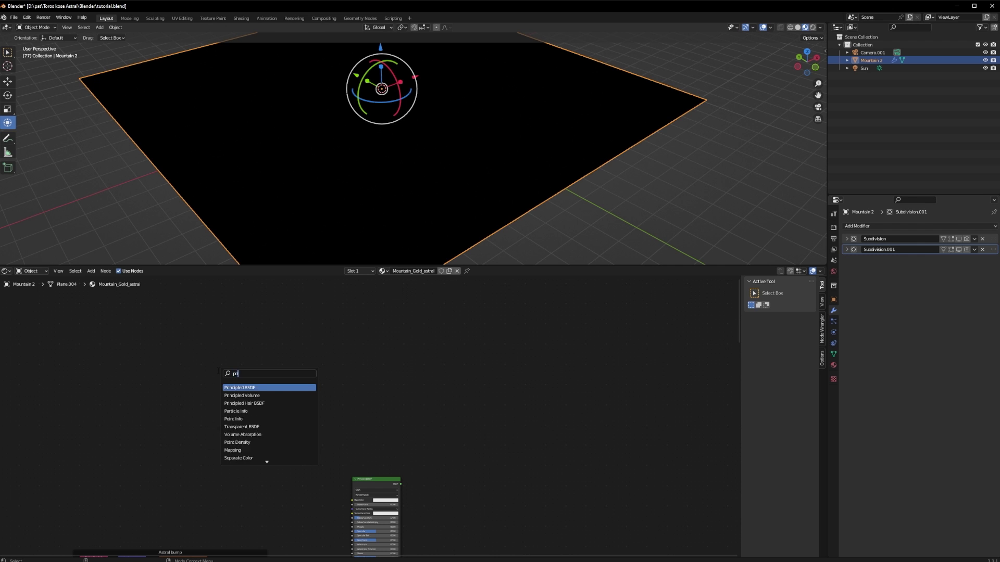
pyautogui.press('Return')
pyautogui.click(311, 306)
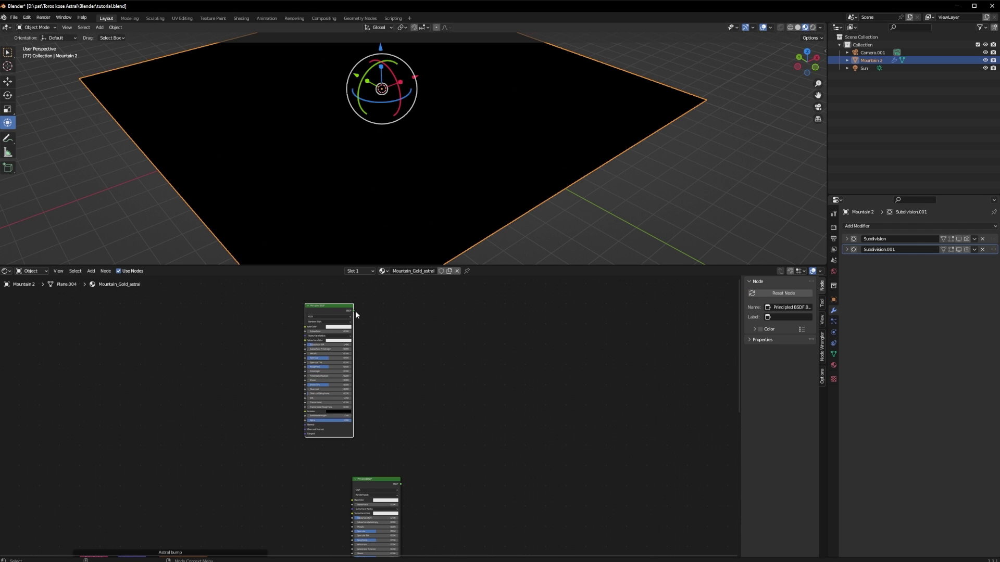
# - Connect the new Principled BSDF's BSDF output to the Material Output's Surface input
pyautogui.moveTo(355, 311); pyautogui.dragTo(362, 317)
pyautogui.scroll(-4, 499, 405)
pyautogui.moveTo(499, 405); pyautogui.dragTo(282, 354, button='middle')
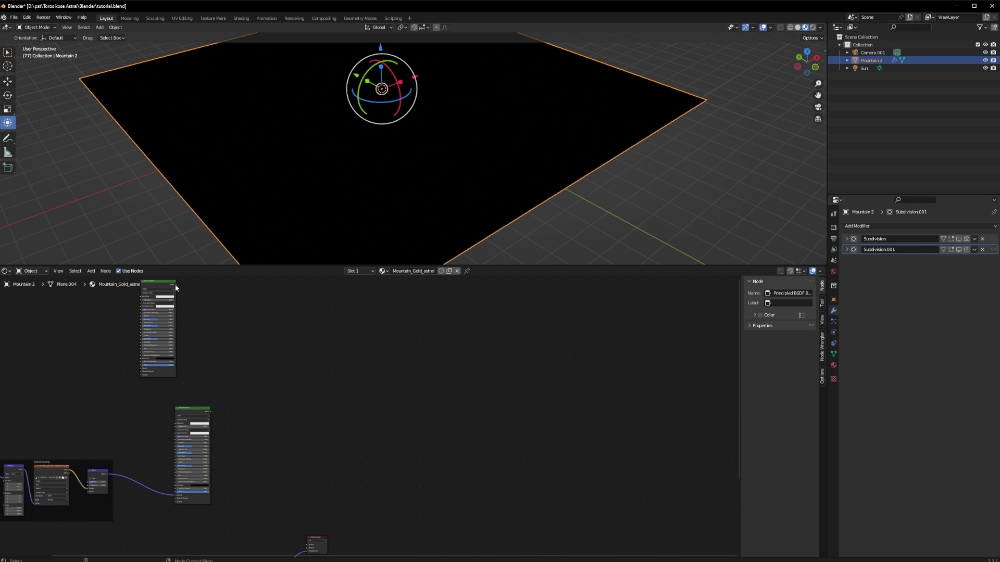
pyautogui.moveTo(175, 285); pyautogui.dragTo(308, 545)
pyautogui.moveTo(235, 355); pyautogui.dragTo(380, 434, button='middle')
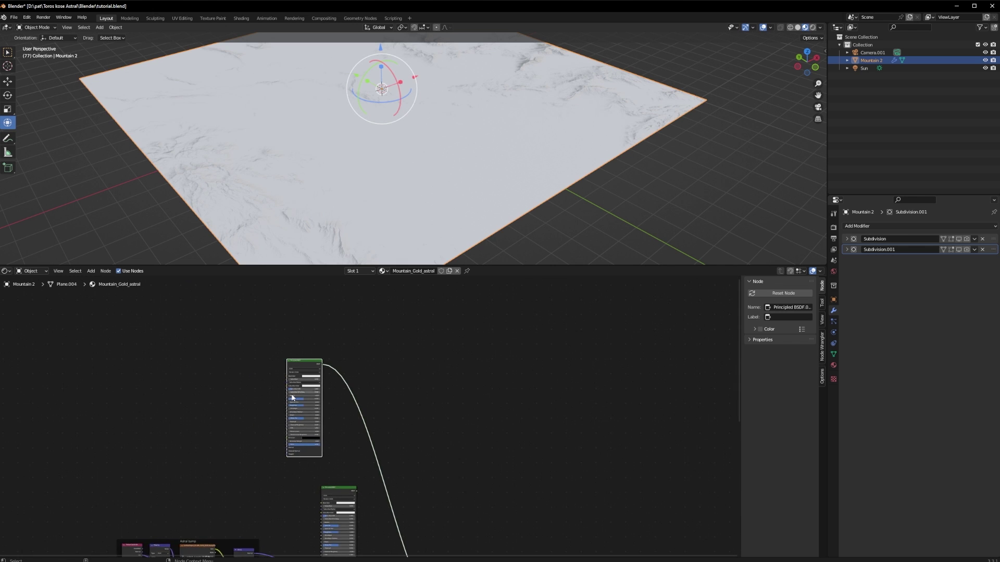
# - Set the new Principled BSDF's Metallic value to 1.000
pyautogui.scroll(5, 305, 393)
pyautogui.moveTo(318, 213); pyautogui.dragTo(362, 172, button='middle')
pyautogui.scroll(5, 347, 192)
pyautogui.scroll(-4, 348, 190)
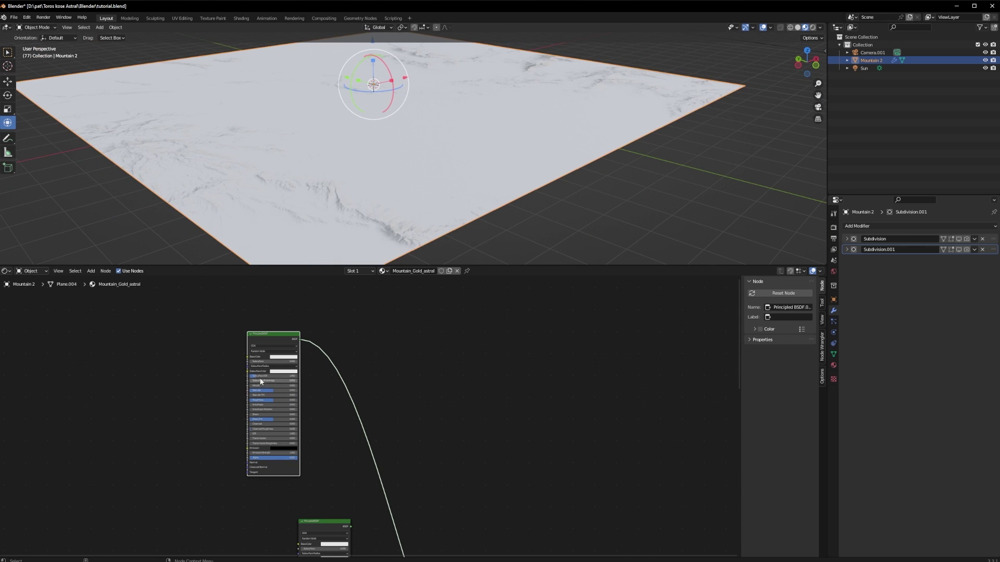
pyautogui.scroll(3, 277, 380)
pyautogui.moveTo(158, 360); pyautogui.dragTo(234, 364)
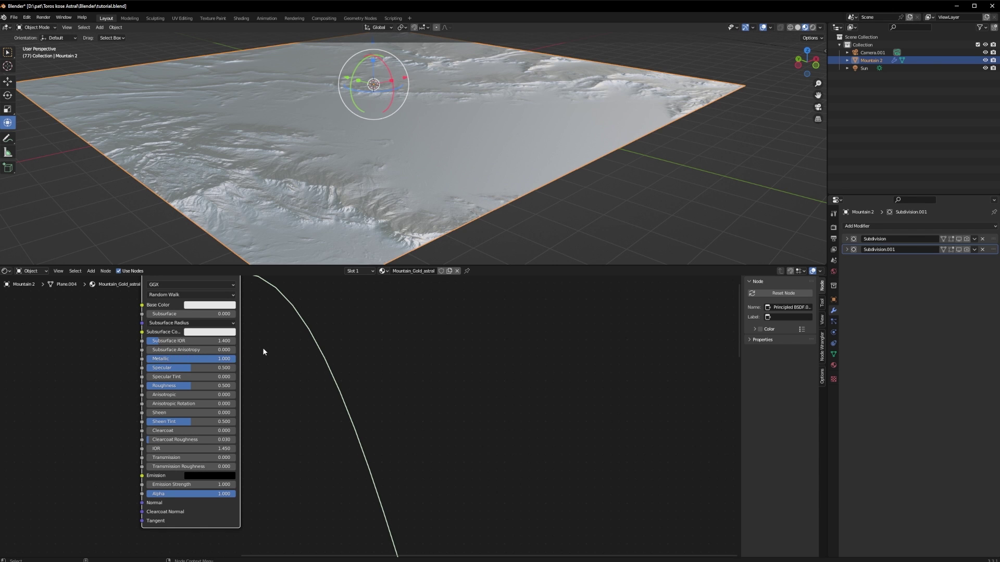
# - Lower the new Principled BSDF's Subsurface IOR and set its subsurface method to Christensen-Burley
pyautogui.moveTo(157, 342); pyautogui.dragTo(146, 341)
pyautogui.click(187, 295)
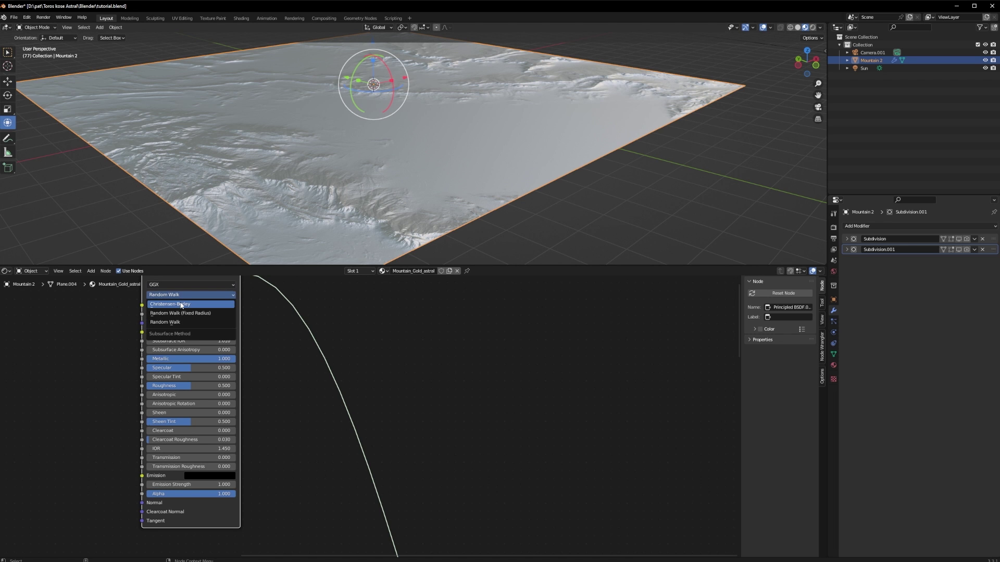
pyautogui.click(181, 307)
# - Add a ColorRamp node beside the new Principled BSDF and connect its Color output to Base Color
pyautogui.moveTo(120, 374); pyautogui.dragTo(232, 425, button='middle')
pyautogui.scroll(-4, 219, 411)
pyautogui.moveTo(214, 373); pyautogui.dragTo(289, 452, button='middle')
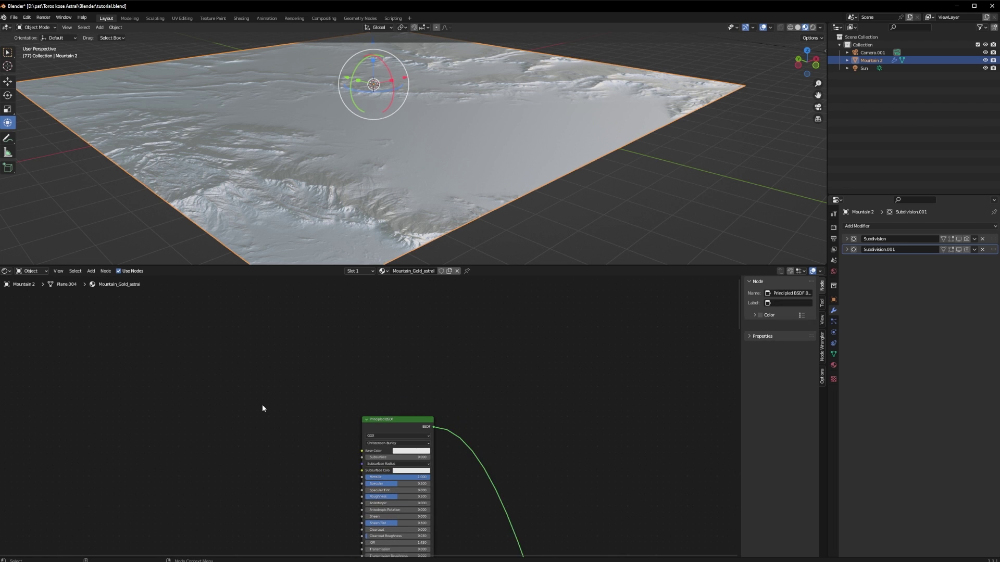
pyautogui.hotkey('shift', 'a')
pyautogui.write('colo')
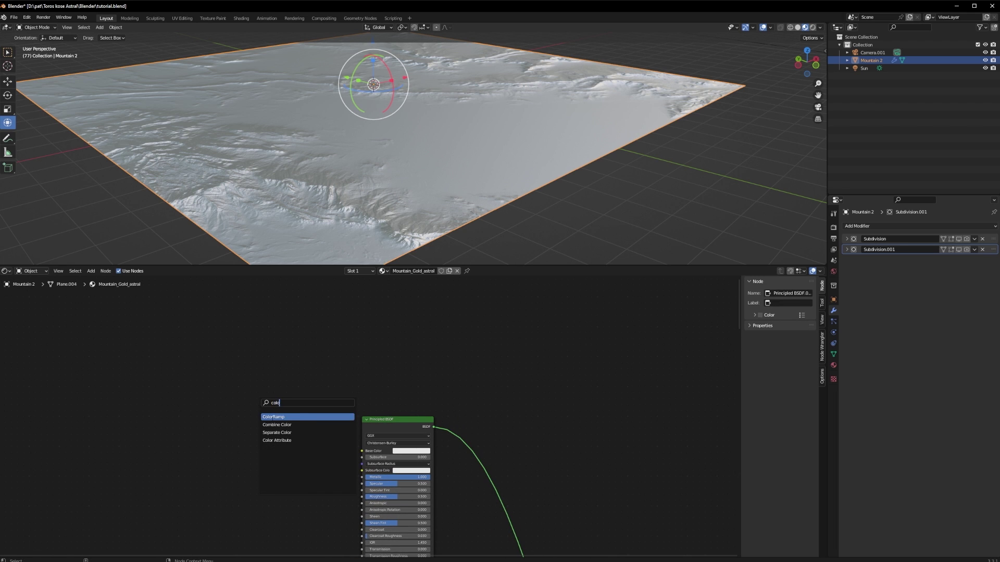
pyautogui.press('Return')
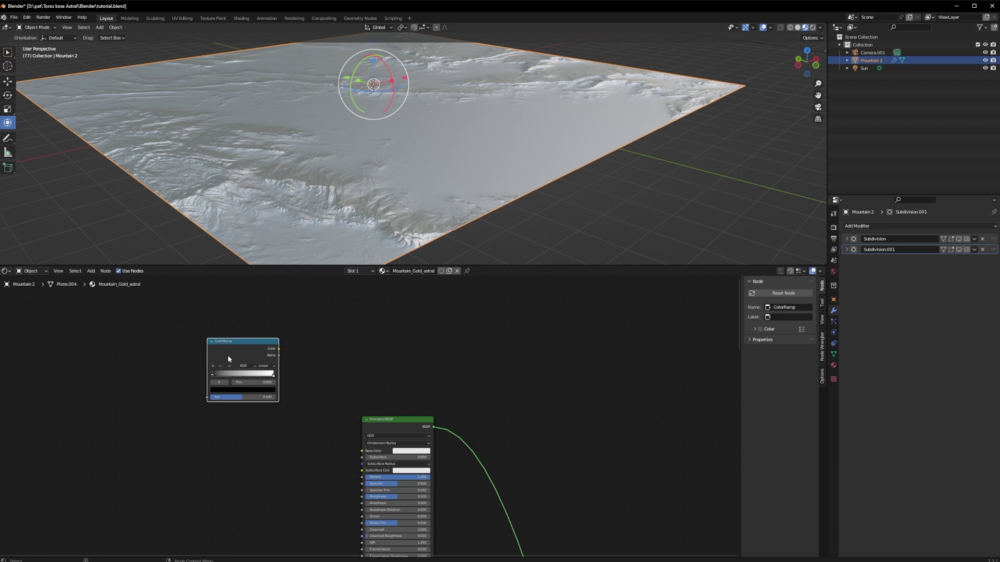
pyautogui.moveTo(276, 351); pyautogui.dragTo(362, 451)
# - Set the ColorRamp's white end stop to the gold hex colour E7C566 and check it on the terrain
pyautogui.click(273, 375)
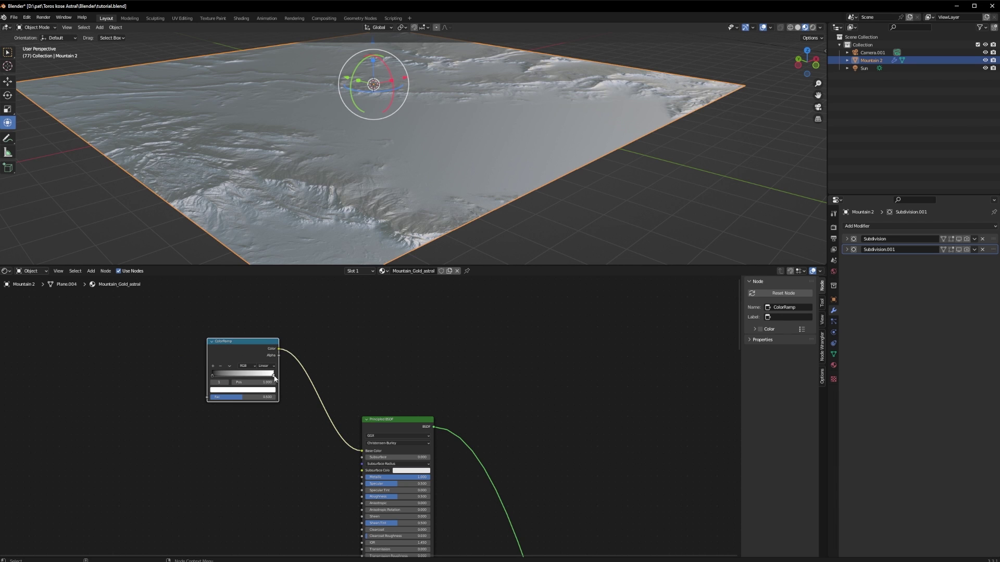
pyautogui.click(256, 389)
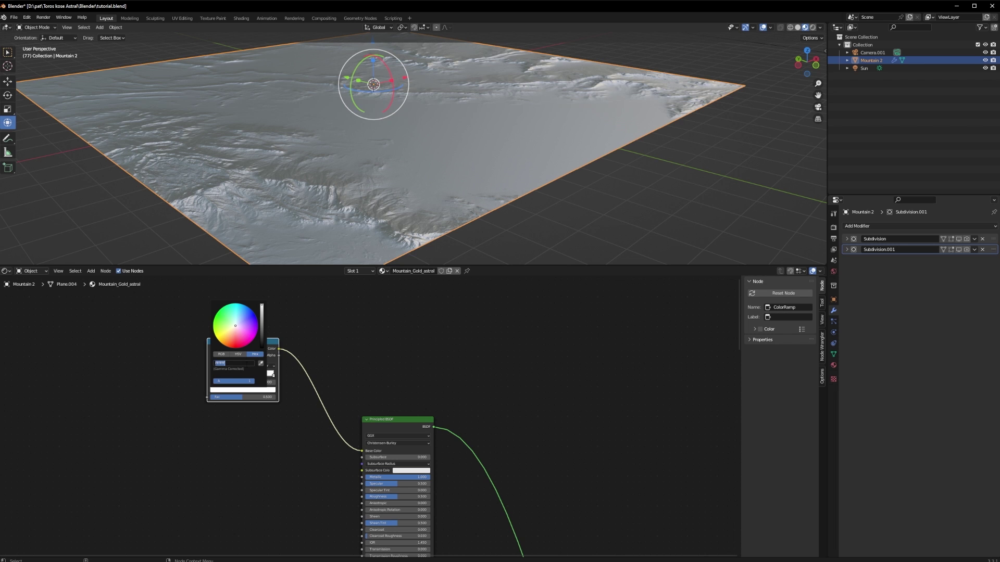
pyautogui.write('E7C566')
pyautogui.press('Return')
pyautogui.moveTo(458, 219); pyautogui.dragTo(511, 187, button='middle')
pyautogui.scroll(3, 509, 190)
pyautogui.scroll(1, 508, 189)
pyautogui.scroll(-3, 507, 190)
pyautogui.moveTo(444, 223)
pyautogui.mouseDown(button='middle')
pyautogui.moveTo(448, 209)
pyautogui.moveTo(435, 235)
pyautogui.moveTo(452, 224)
pyautogui.mouseUp(button='middle')
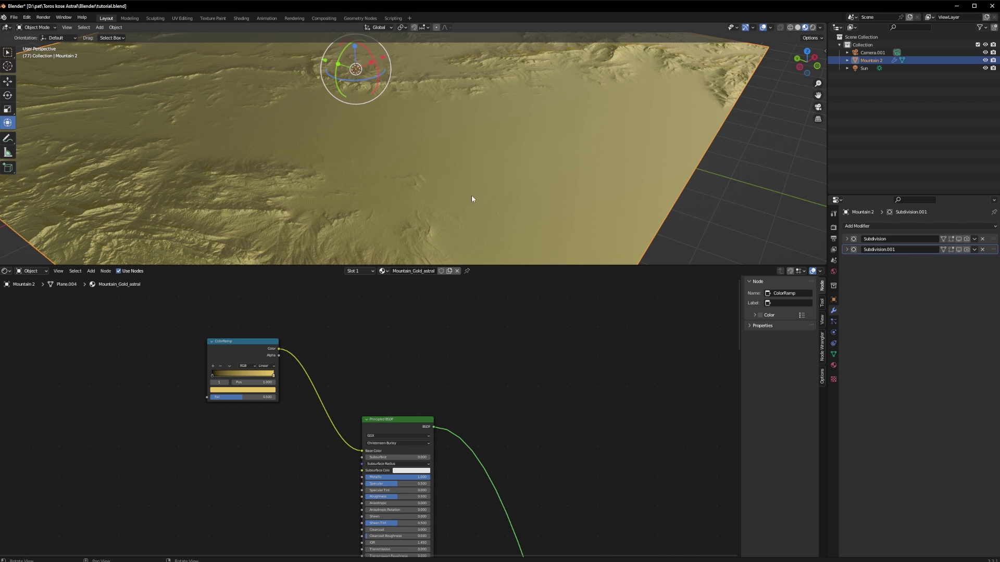
pyautogui.moveTo(471, 197); pyautogui.dragTo(456, 202, button='middle')
# - Add a Noise Texture node before the ColorRamp and give it Texture Coordinate and Mapping nodes
pyautogui.moveTo(229, 502); pyautogui.dragTo(332, 411, button='middle')
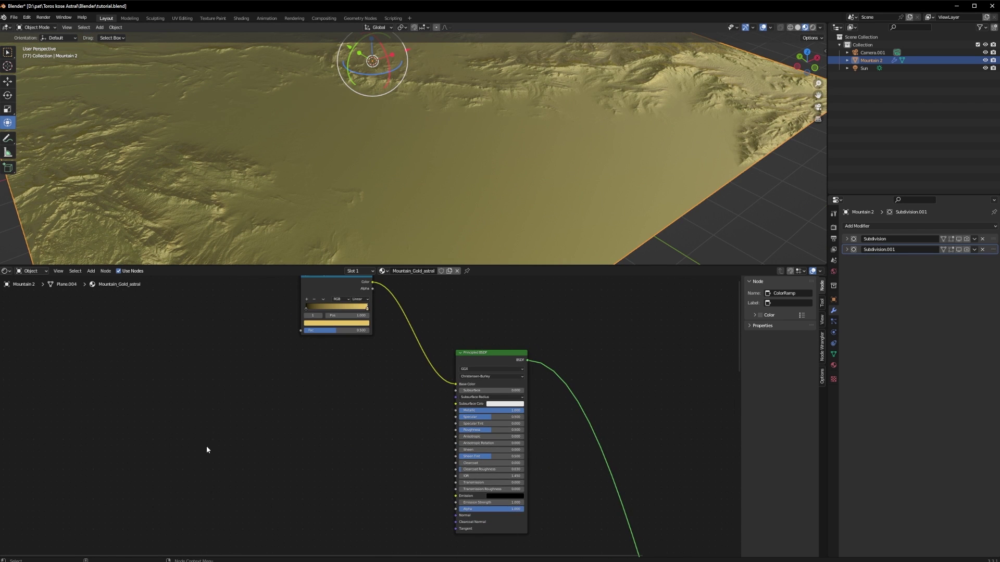
pyautogui.hotkey('shift', 'a')
pyautogui.click(196, 442)
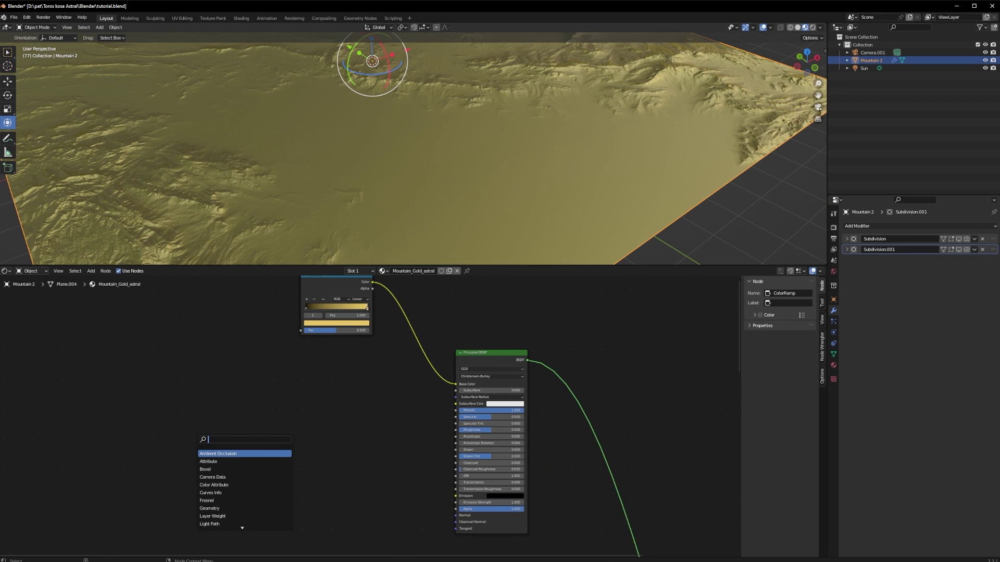
pyautogui.write('nois')
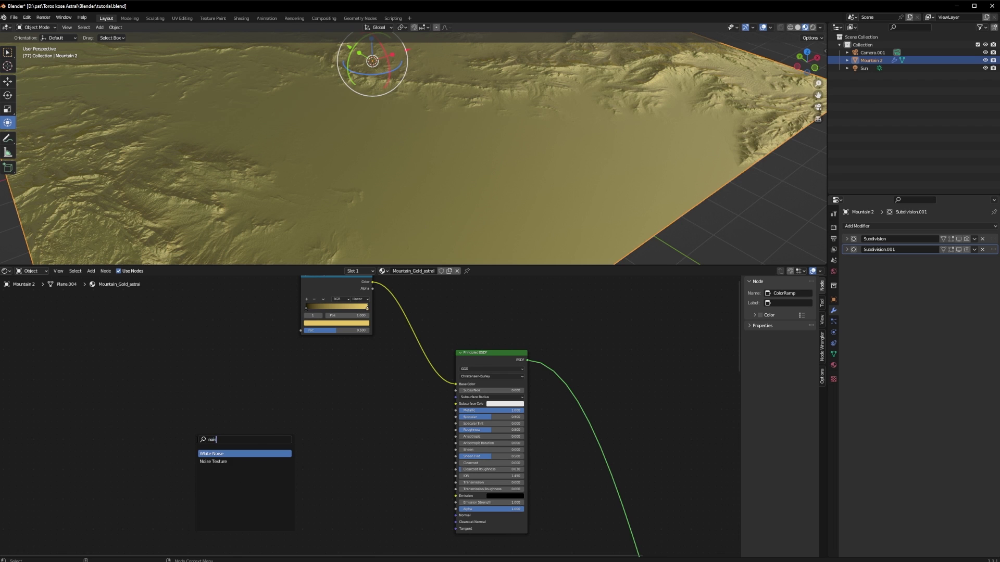
pyautogui.press('Down')
pyautogui.press('Return')
pyautogui.click(168, 375)
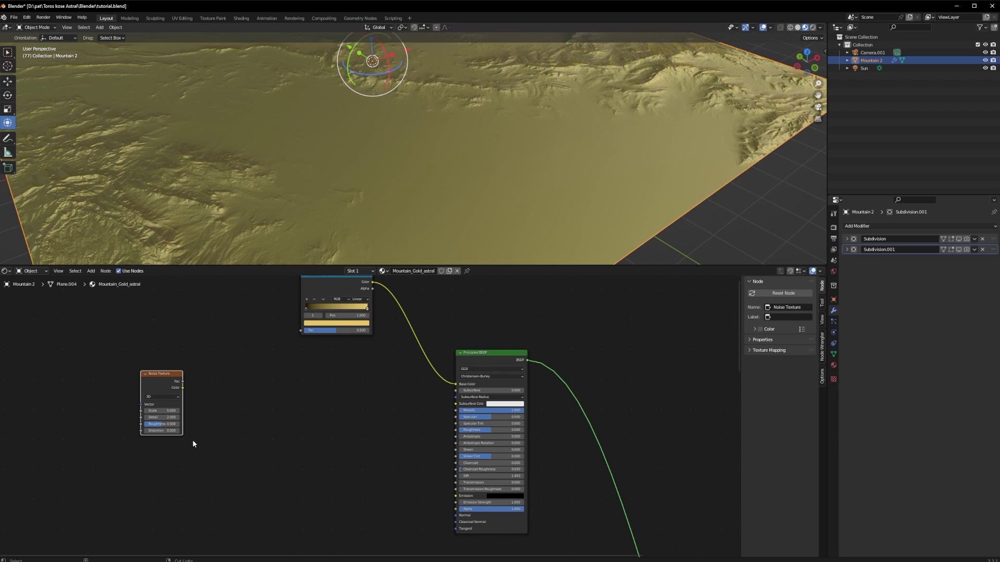
pyautogui.hotkey('ctrl', 't')
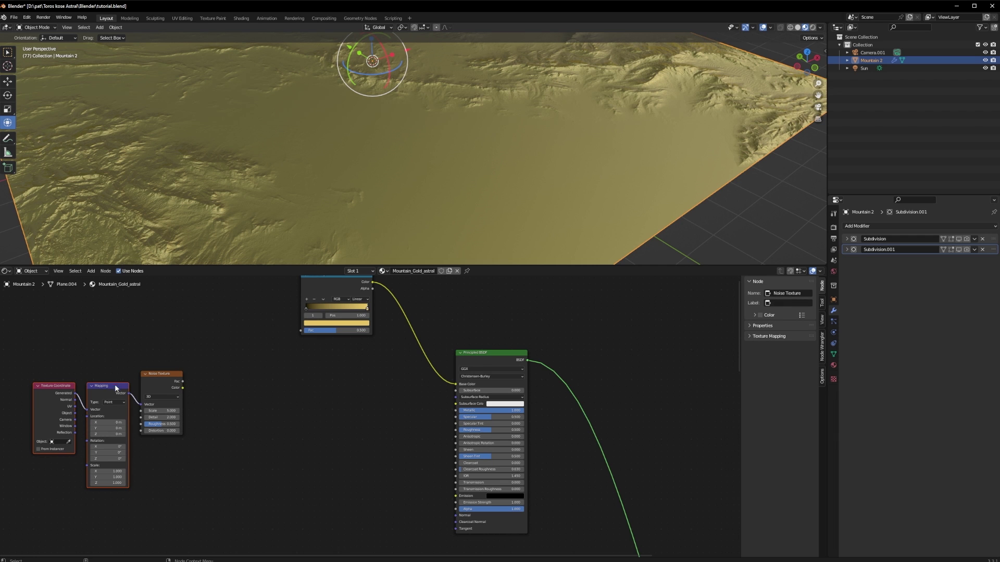
# - Open the Preferences window for a look and close it again
pyautogui.click(27, 17)
pyautogui.click(214, 421)
pyautogui.moveTo(98, 360); pyautogui.dragTo(33, 418)
pyautogui.click(70, 355)
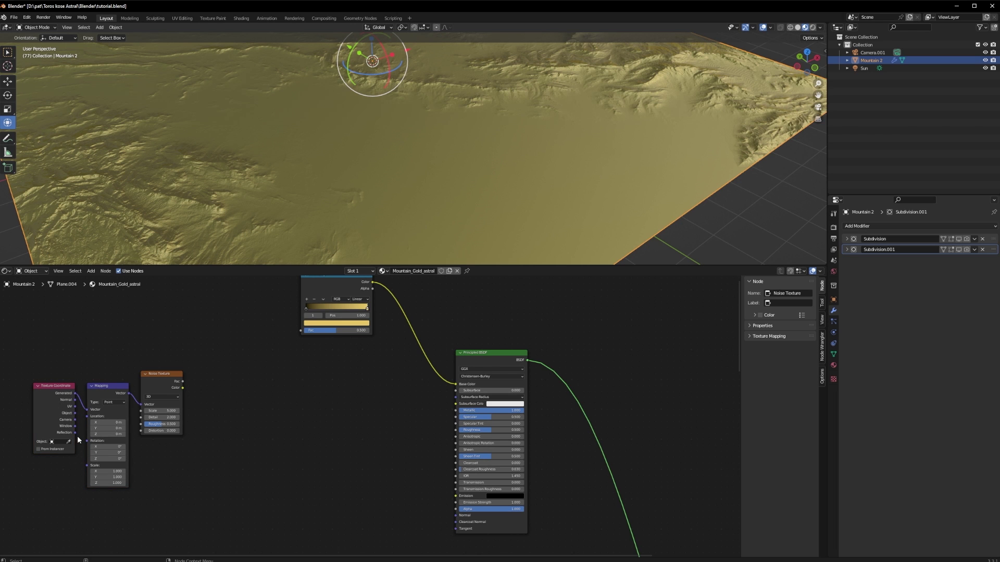
# - Connect the Texture Coordinate's Object output to the Mapping Vector and the Noise Texture's Fac output to the ColorRamp's Fac
pyautogui.moveTo(75, 413); pyautogui.dragTo(86, 410)
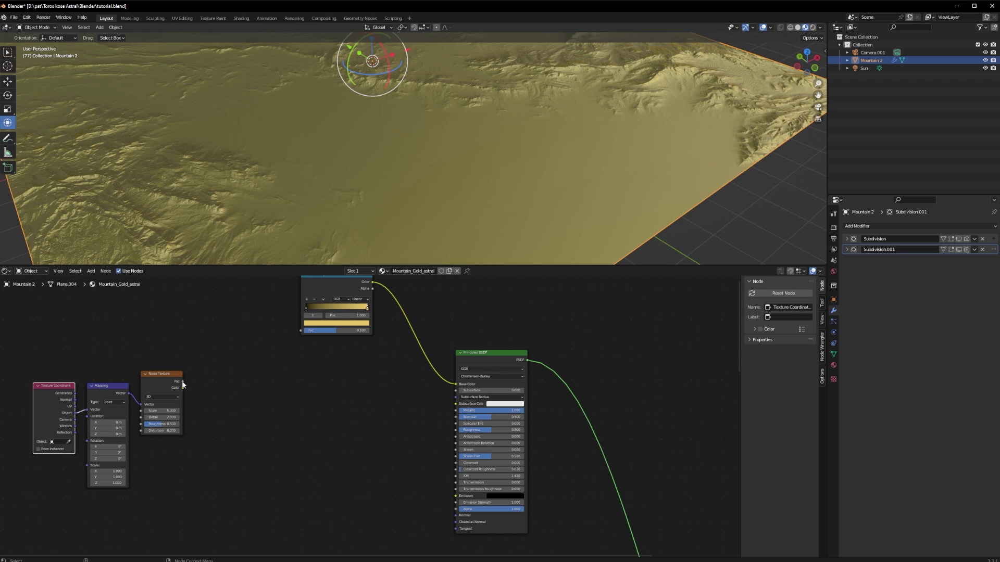
pyautogui.moveTo(183, 382); pyautogui.dragTo(302, 330)
pyautogui.moveTo(314, 394); pyautogui.dragTo(368, 427, button='middle')
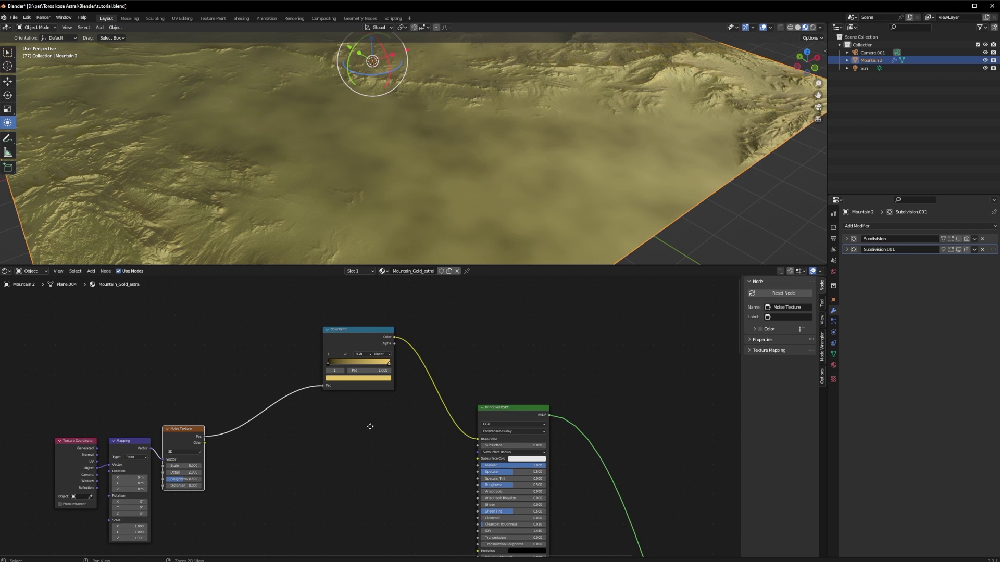
pyautogui.scroll(-4, 458, 176)
pyautogui.moveTo(445, 178); pyautogui.dragTo(422, 186, button='middle')
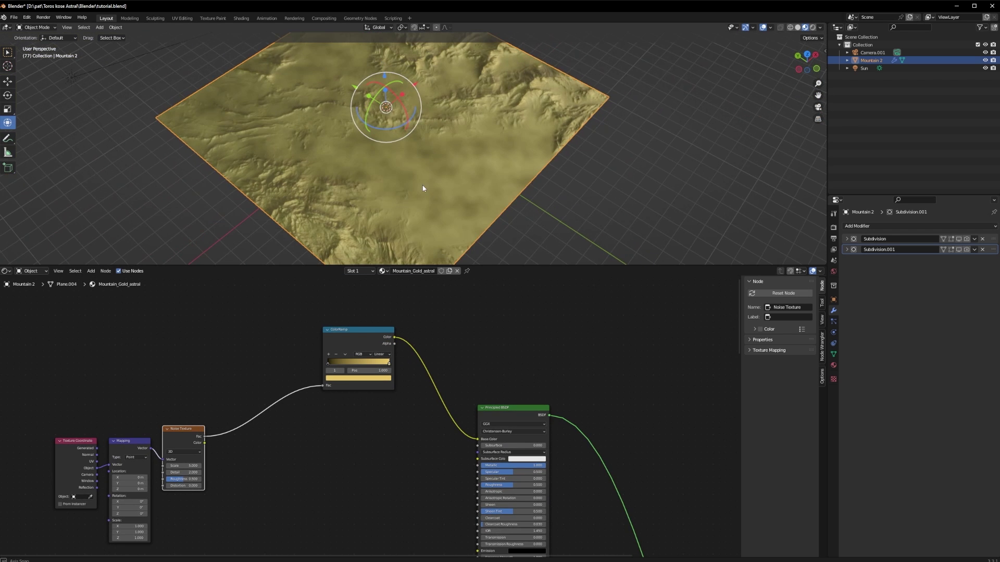
pyautogui.scroll(5, 465, 160)
pyautogui.scroll(-5, 464, 161)
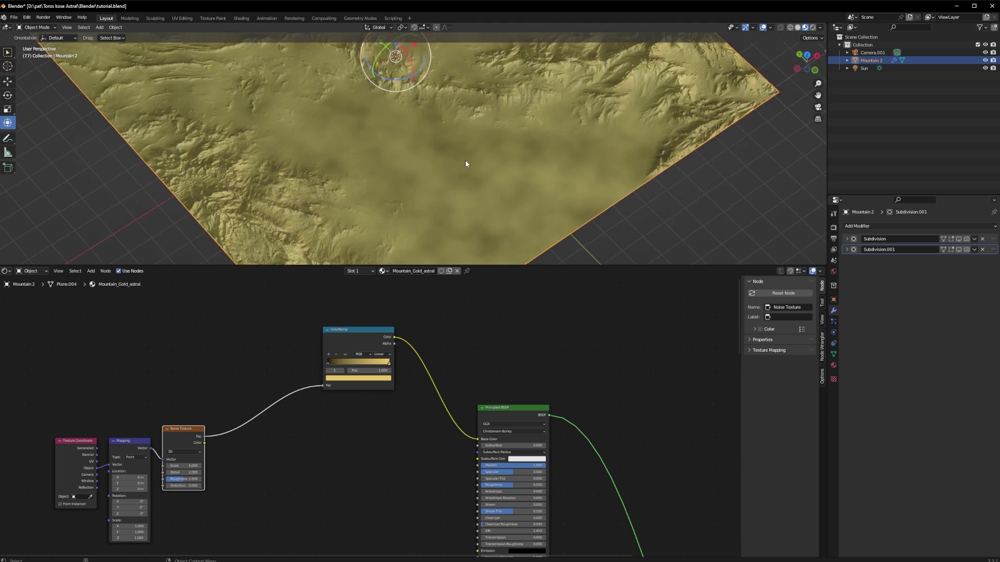
pyautogui.scroll(4, 425, 171)
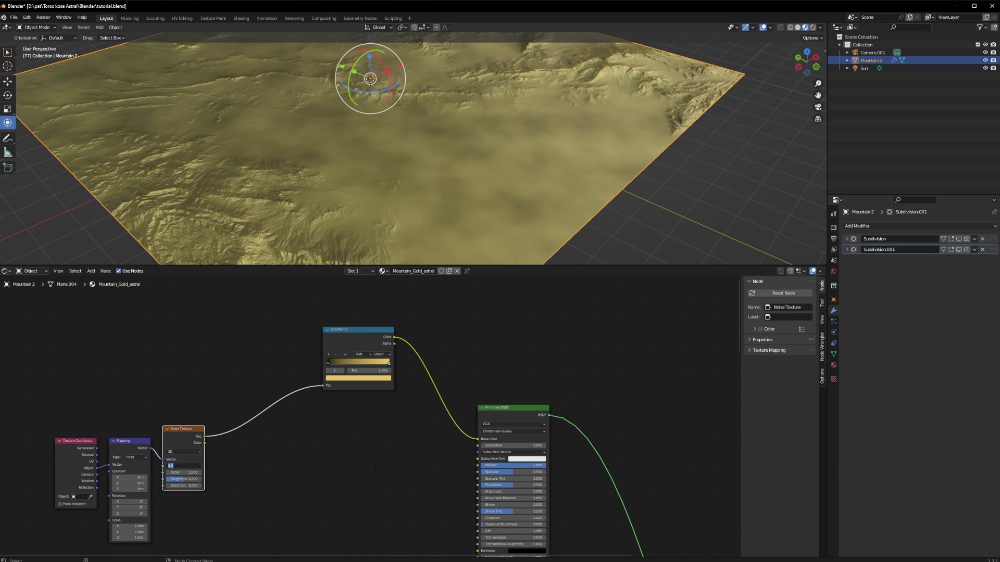
# - Set the Noise Texture's scale to 1, detail to 16 and roughness to about 0.725
pyautogui.write('1')
pyautogui.press('Return')
pyautogui.click(191, 473)
pyautogui.write('16')
pyautogui.press('Return')
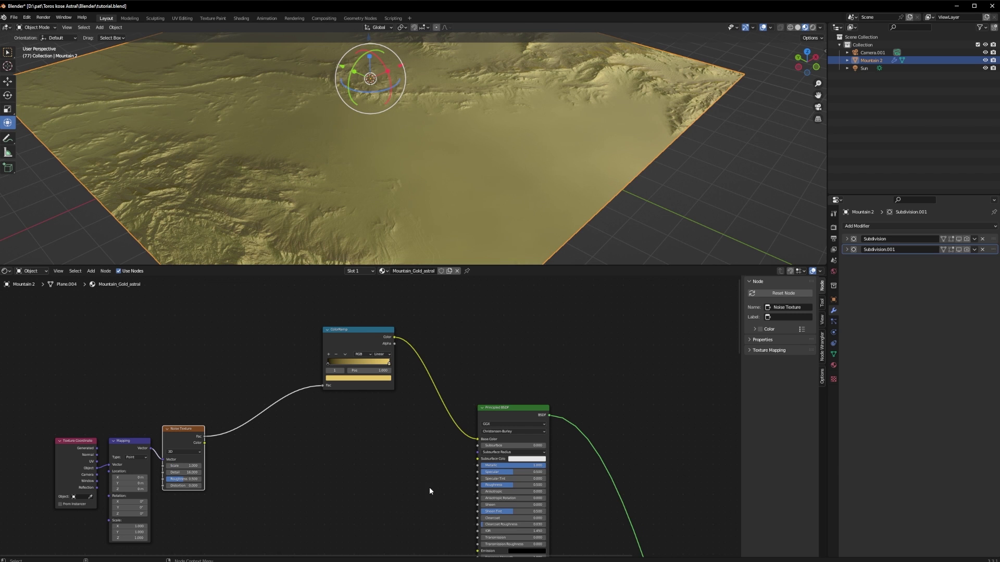
pyautogui.moveTo(200, 479); pyautogui.dragTo(204, 479)
pyautogui.moveTo(268, 510); pyautogui.dragTo(225, 471, button='middle')
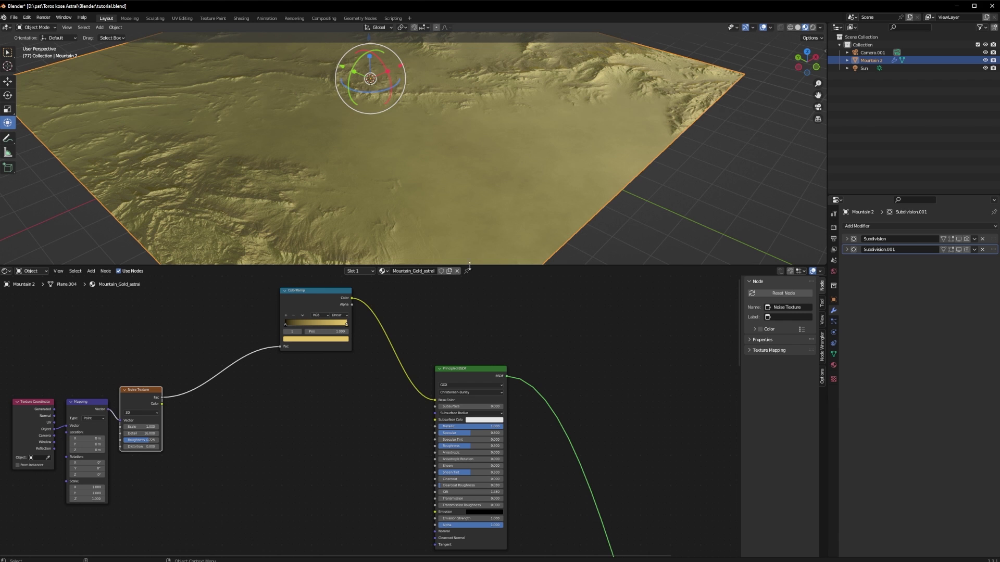
# - Add a Bump node between the Noise Texture and the gold Principled BSDF
pyautogui.moveTo(272, 485); pyautogui.dragTo(338, 452, button='middle')
pyautogui.hotkey('shift', 'a')
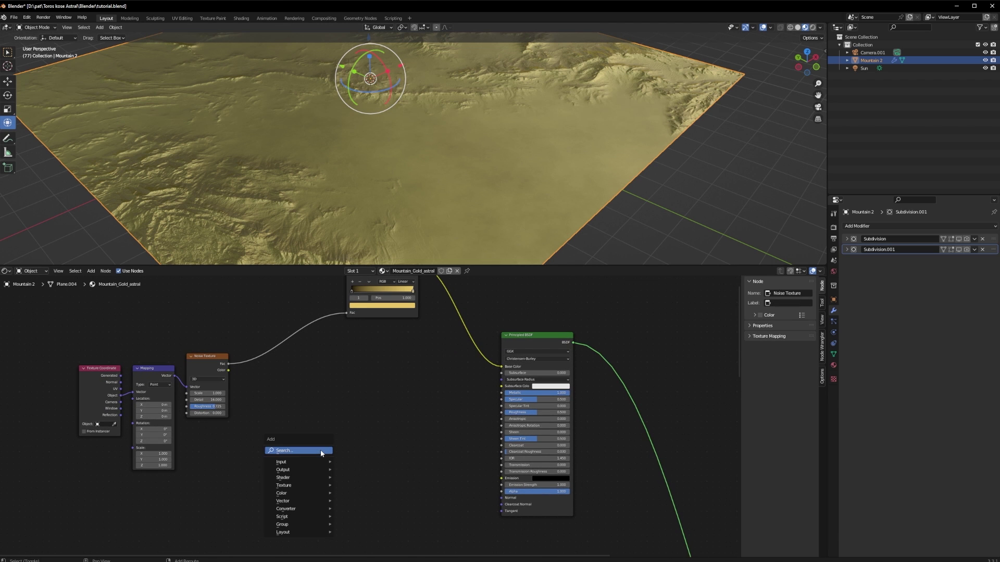
pyautogui.click(322, 451)
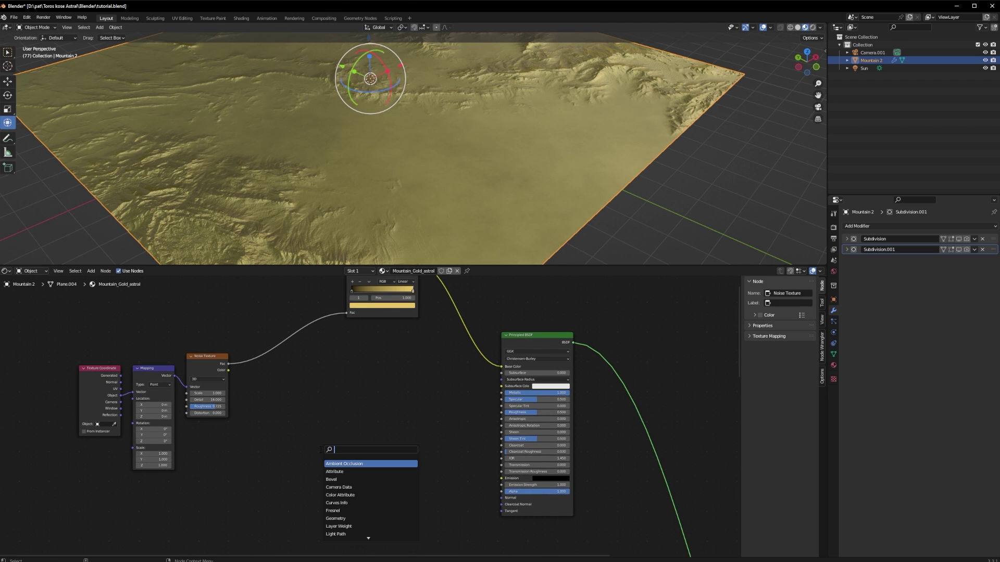
pyautogui.write('bump')
pyautogui.click(354, 464)
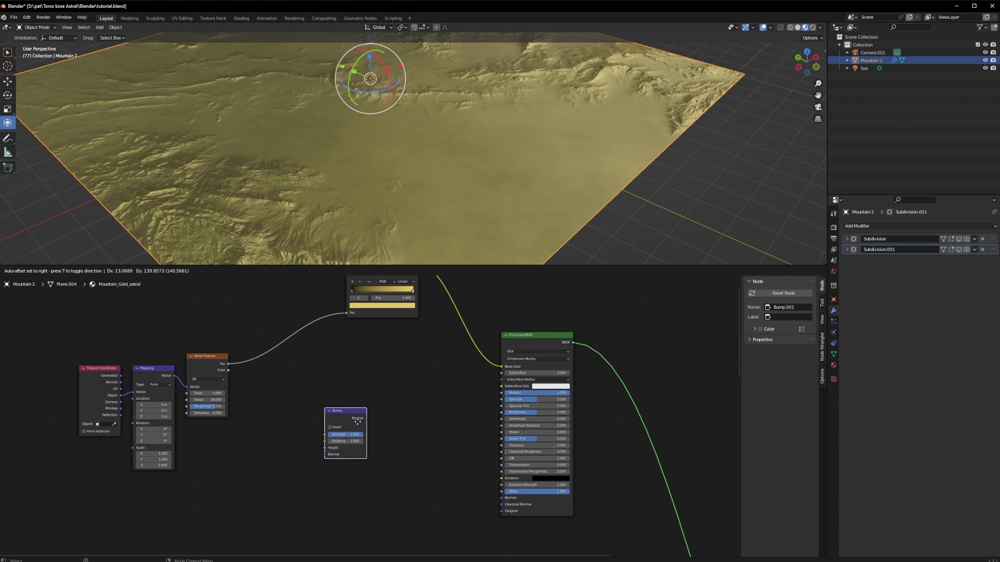
pyautogui.click(400, 406)
# - Connect the Bump node to the Principled BSDF's Normal input and the Noise Texture's Fac to the Bump's Height
pyautogui.moveTo(396, 404); pyautogui.dragTo(511, 499)
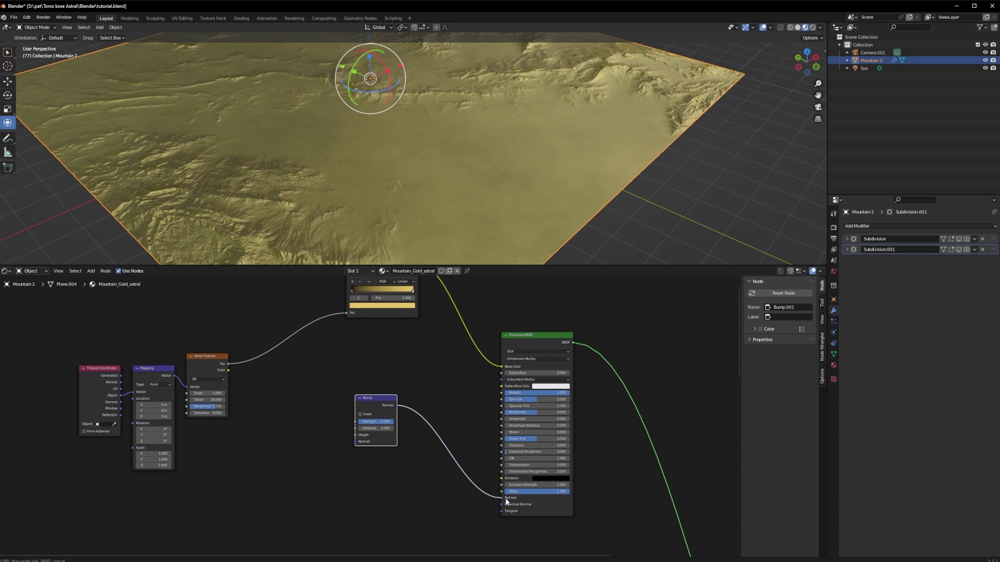
pyautogui.moveTo(228, 364); pyautogui.dragTo(356, 434)
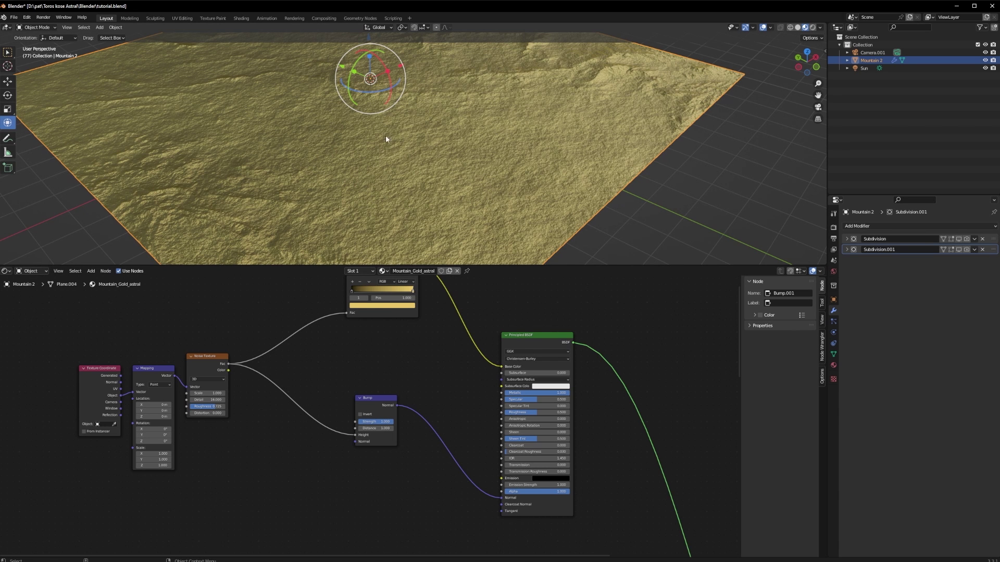
pyautogui.scroll(-2, 368, 214)
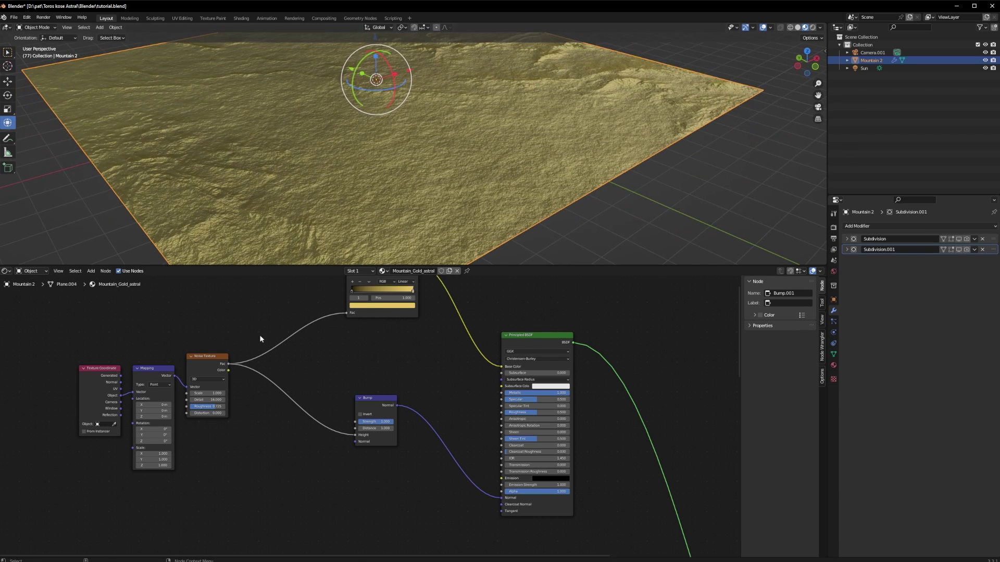
pyautogui.moveTo(208, 358); pyautogui.dragTo(203, 369)
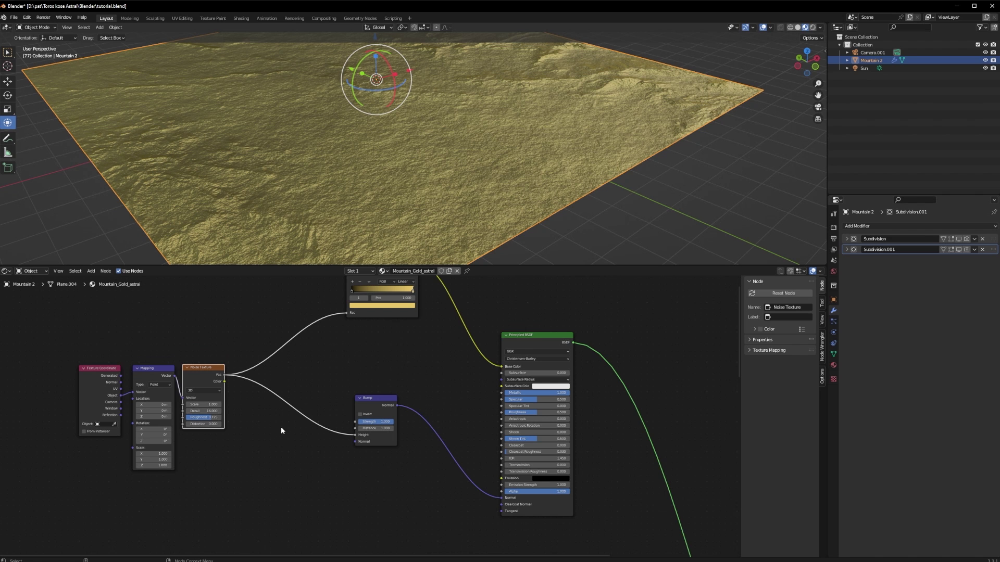
# - Insert a ColorRamp between the Noise Texture's Fac and the Bump's Height, and move its white stop to about 0.477
pyautogui.hotkey('shift', 'a')
pyautogui.click(280, 430)
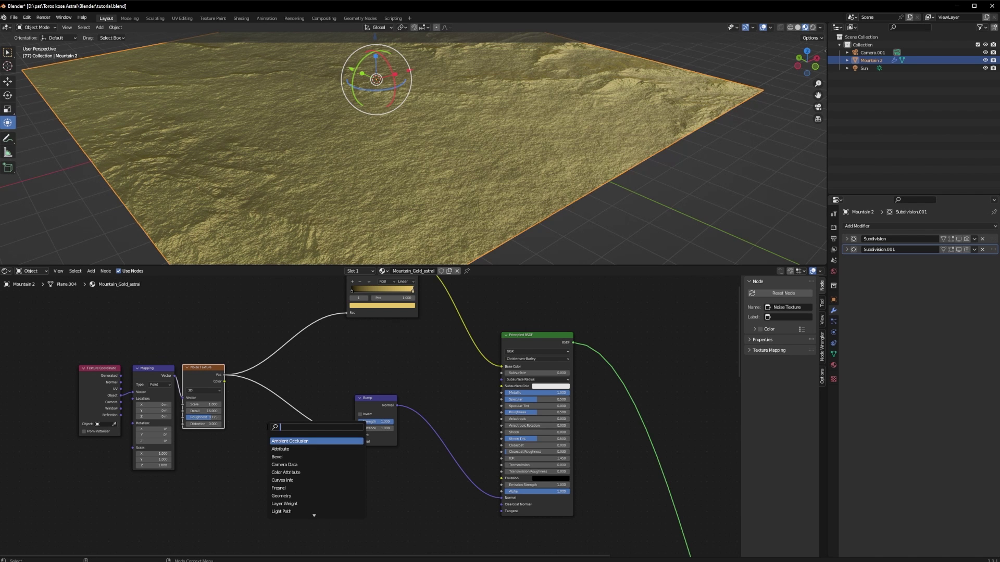
pyautogui.write('color ramp')
pyautogui.press('Return')
pyautogui.click(280, 396)
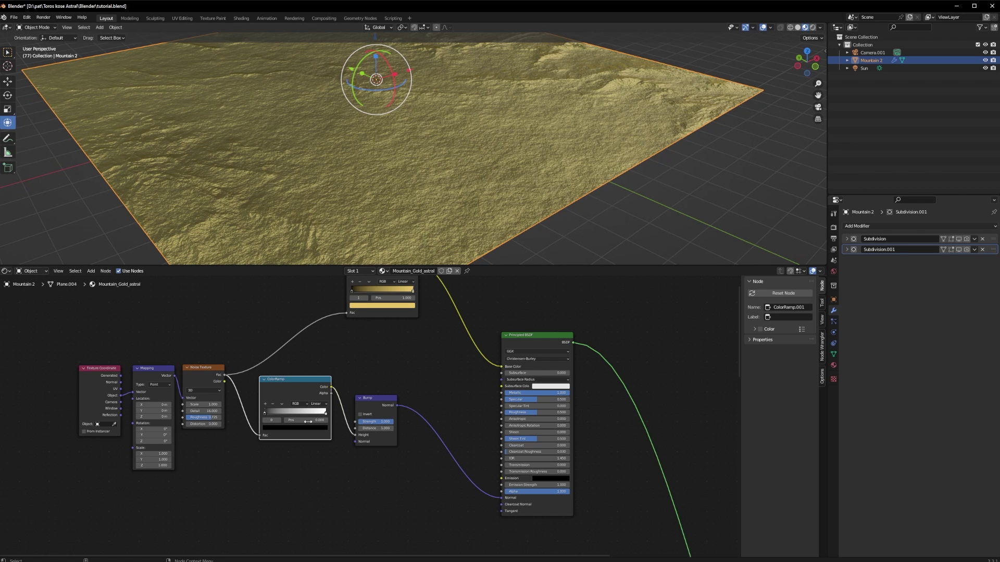
pyautogui.moveTo(326, 413); pyautogui.dragTo(293, 415)
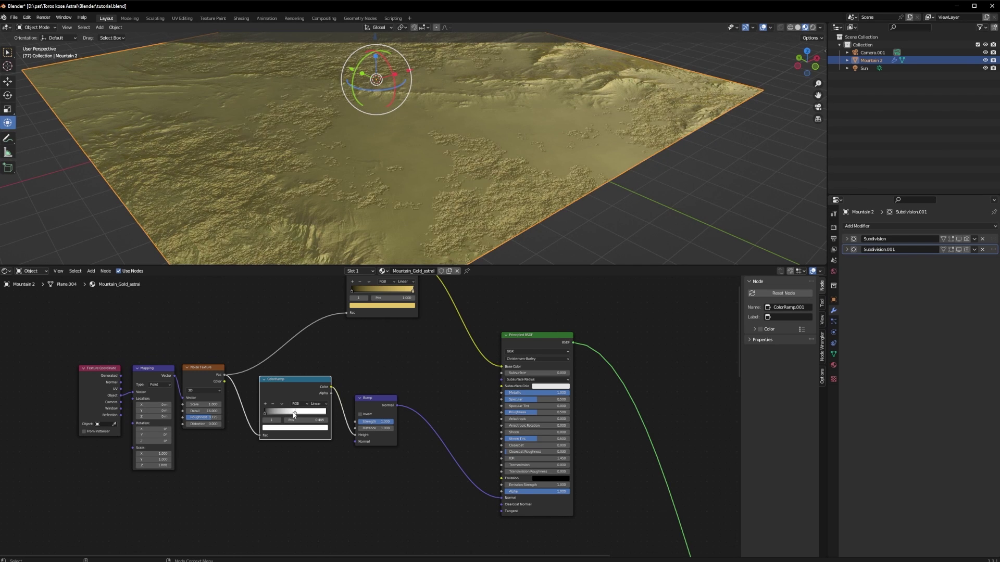
pyautogui.moveTo(449, 159)
pyautogui.mouseDown(button='middle')
pyautogui.moveTo(475, 214)
pyautogui.moveTo(453, 155)
pyautogui.mouseUp(button='middle')
# - Duplicate the Noise Texture below the original and connect the Mapping's Vector output to the copy's Vector input
pyautogui.moveTo(326, 492); pyautogui.dragTo(343, 425, button='middle')
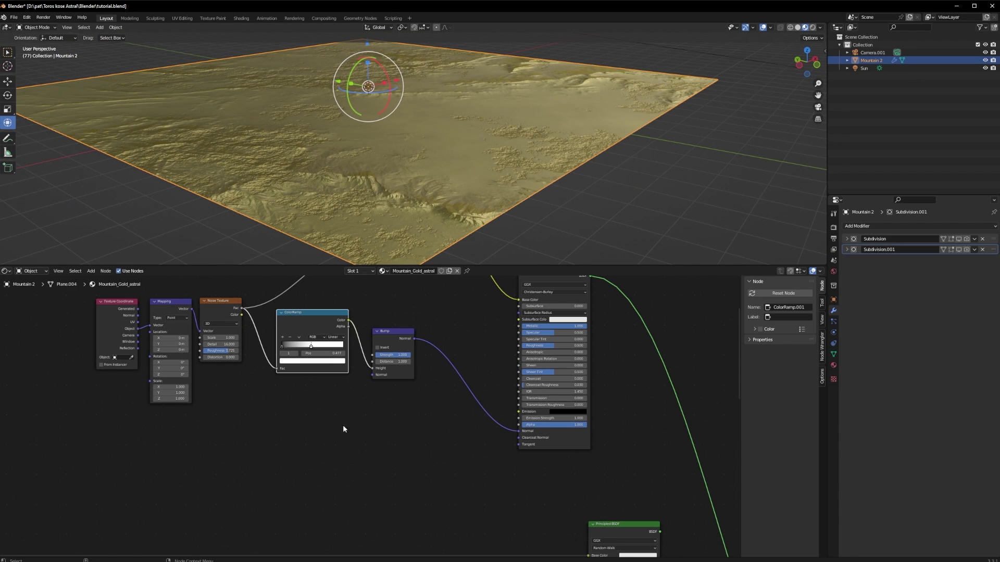
pyautogui.click(217, 314)
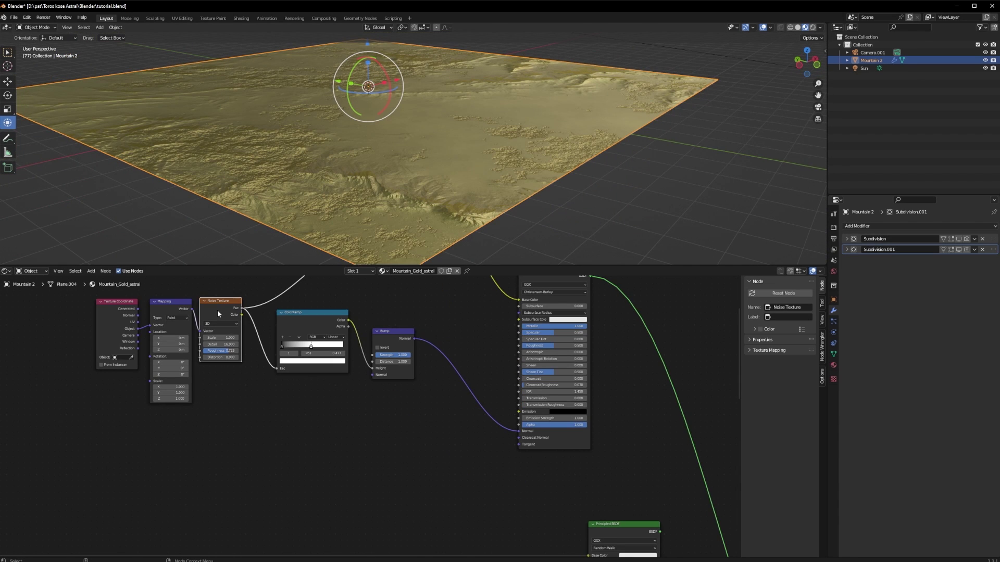
pyautogui.hotkey('shift', 'd')
pyautogui.click(240, 418)
pyautogui.click(191, 311)
pyautogui.moveTo(190, 311); pyautogui.dragTo(222, 439)
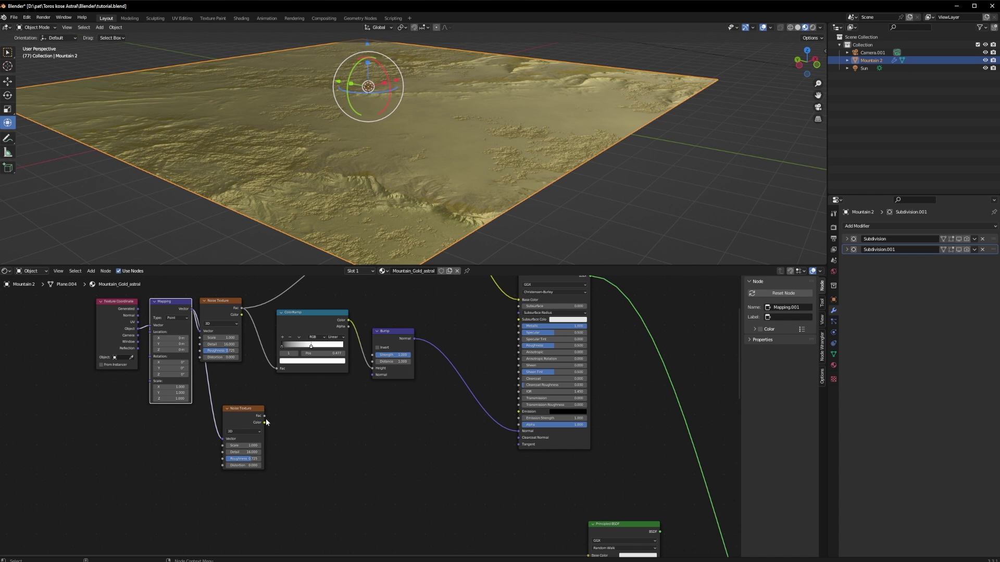
# - Add a second Bump node, feeding its Normal into the first Bump's Normal and the duplicated noise's Fac into its Height
pyautogui.click(367, 446)
pyautogui.hotkey('shift', 's')
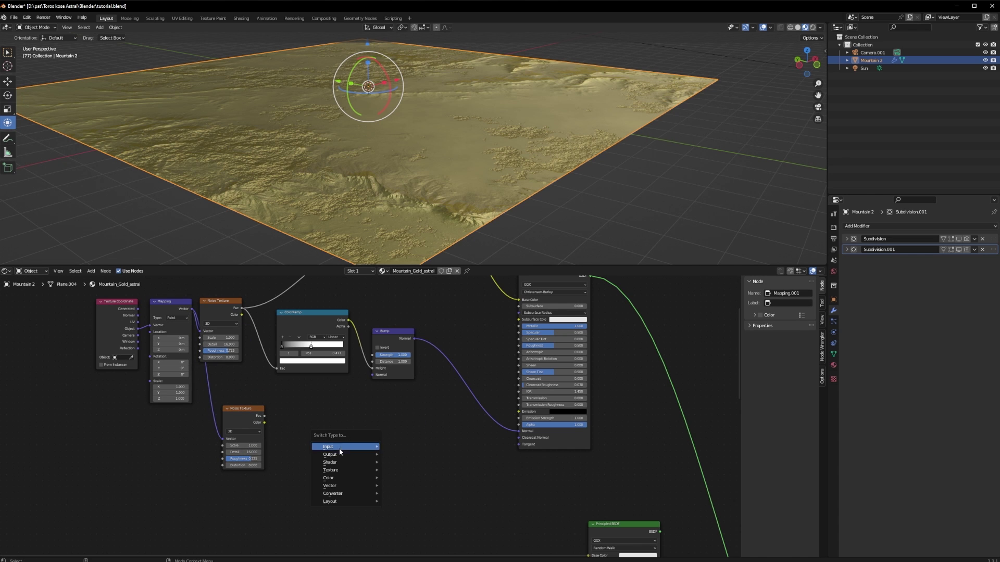
pyautogui.write('bump')
pyautogui.press('Return')
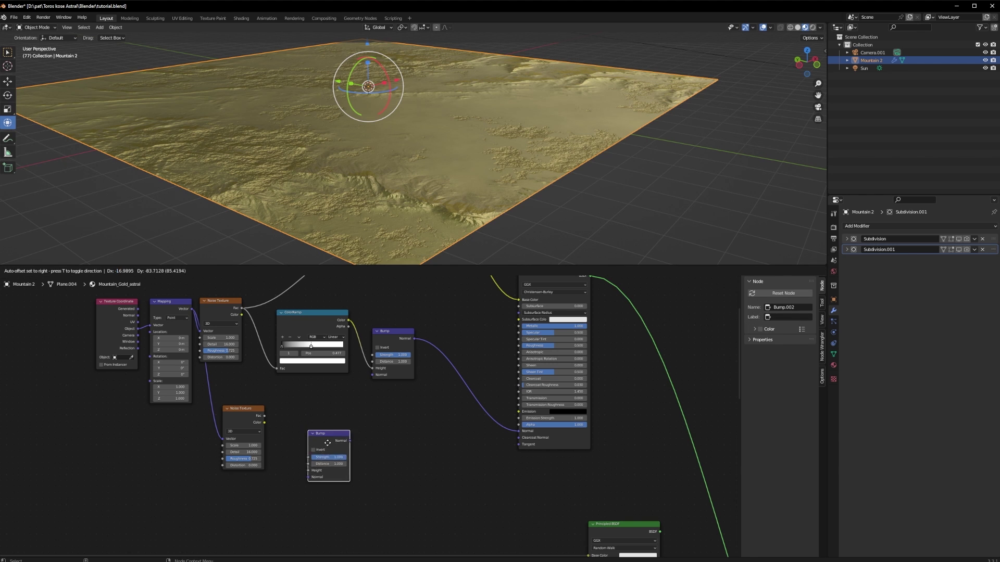
pyautogui.moveTo(346, 428); pyautogui.dragTo(372, 375)
pyautogui.moveTo(265, 416); pyautogui.dragTo(304, 459)
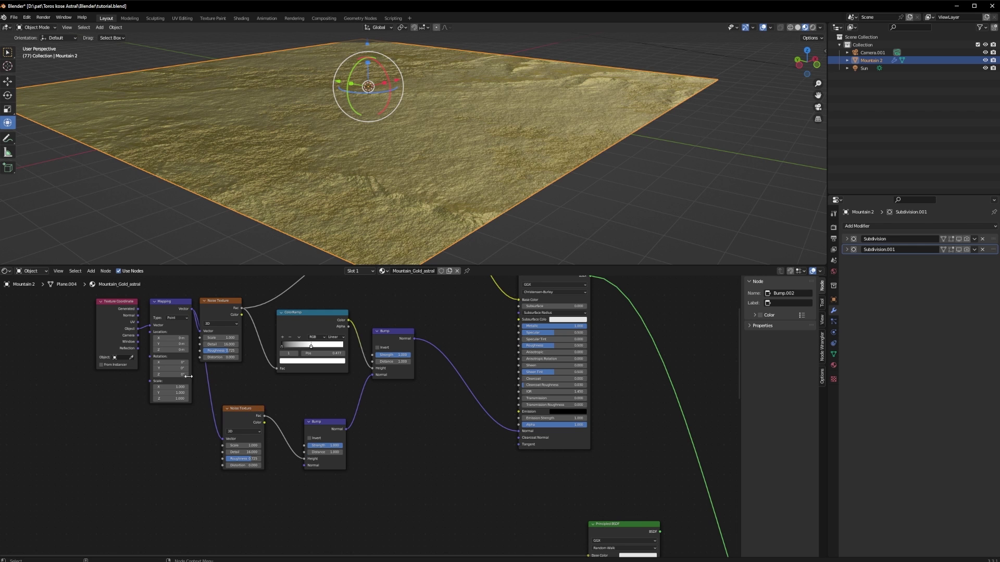
# - Set the duplicated Noise Texture's roughness to about 0.82 and the first Bump's strength to about 0.708
pyautogui.click(243, 412)
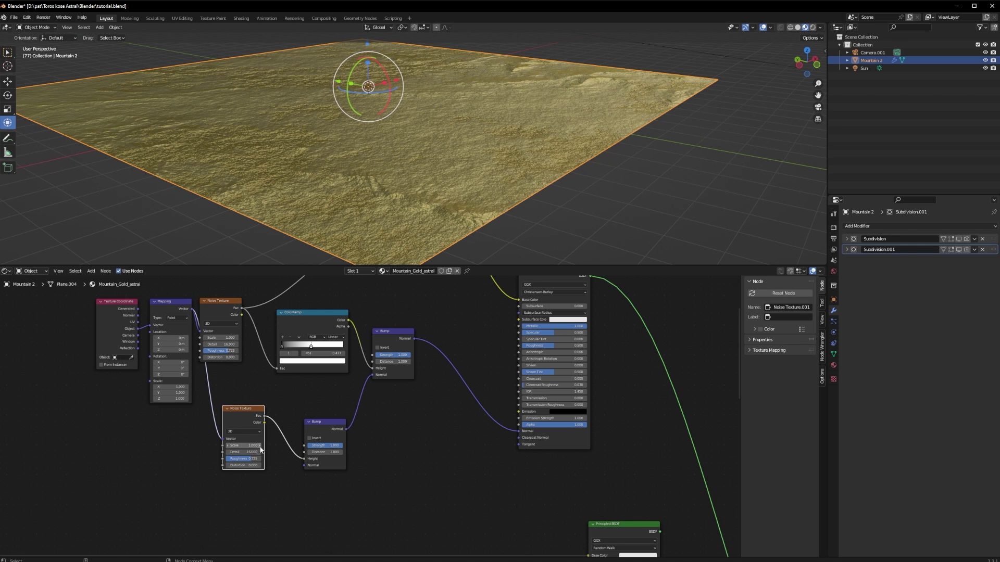
pyautogui.moveTo(253, 459); pyautogui.dragTo(260, 459)
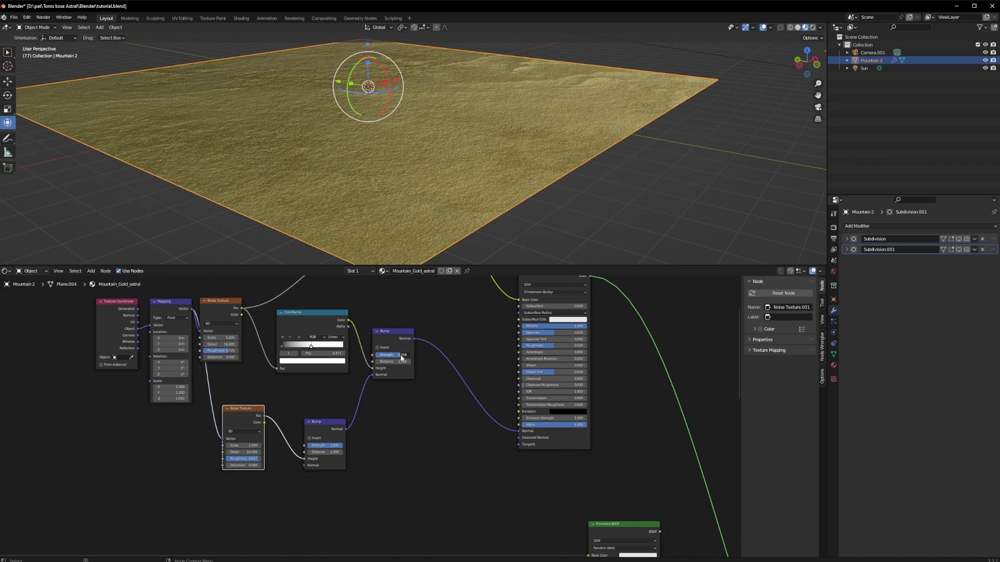
pyautogui.moveTo(398, 386); pyautogui.dragTo(316, 495, button='middle')
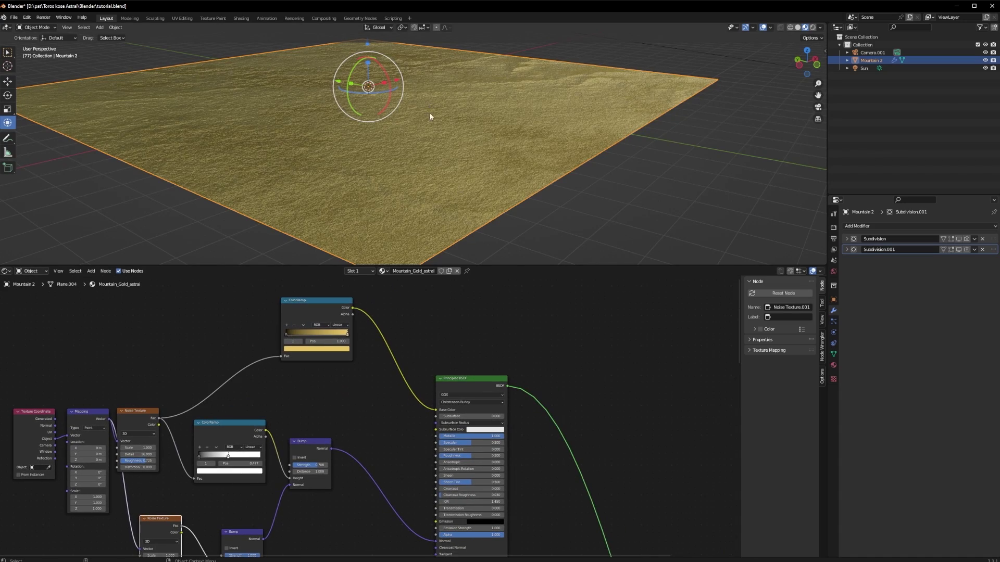
pyautogui.moveTo(444, 194); pyautogui.dragTo(460, 175, button='middle')
pyautogui.moveTo(457, 184); pyautogui.dragTo(457, 182, button='middle')
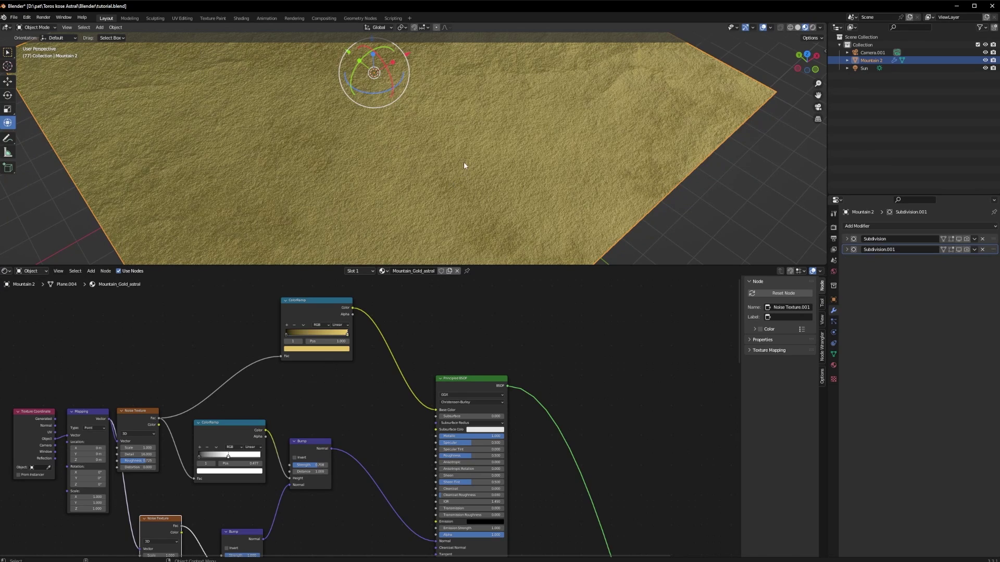
# - Reduce the second Bump's strength to about 0.13 and inspect the fine surface detail on the terrain
pyautogui.moveTo(281, 550); pyautogui.dragTo(348, 470, button='middle')
pyautogui.moveTo(320, 477); pyautogui.dragTo(295, 476)
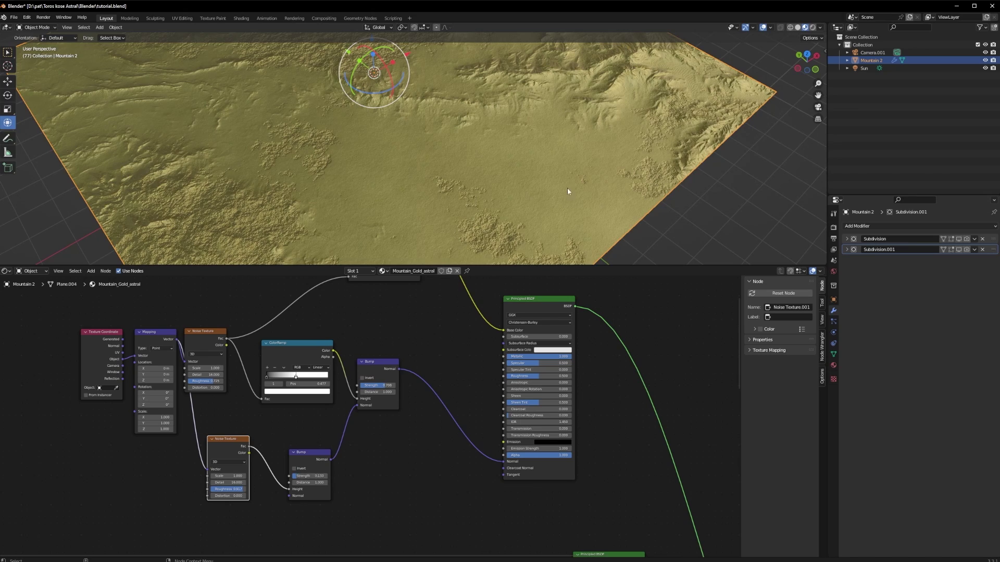
pyautogui.scroll(7, 564, 168)
pyautogui.moveTo(486, 183); pyautogui.dragTo(509, 162, button='middle')
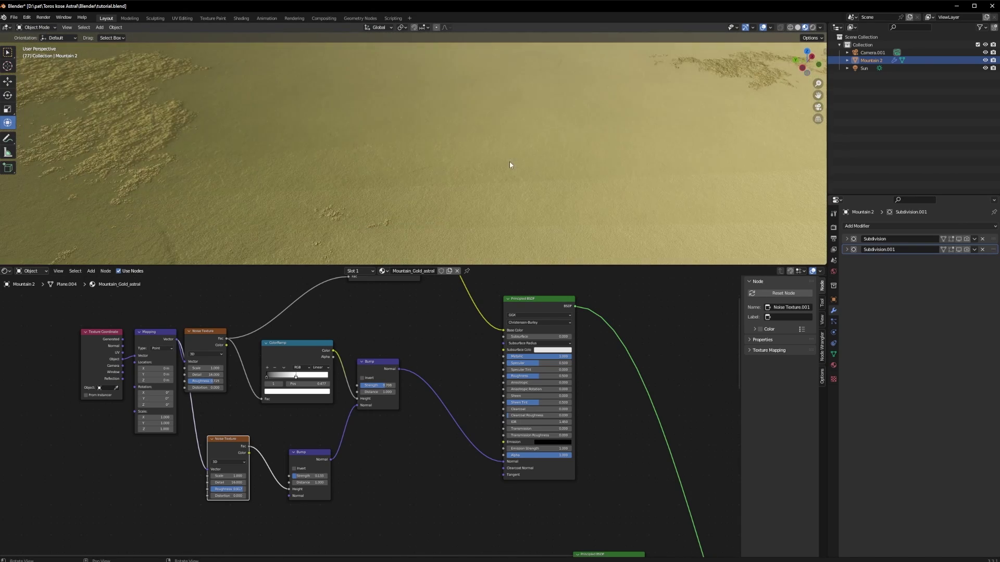
pyautogui.scroll(-6, 494, 183)
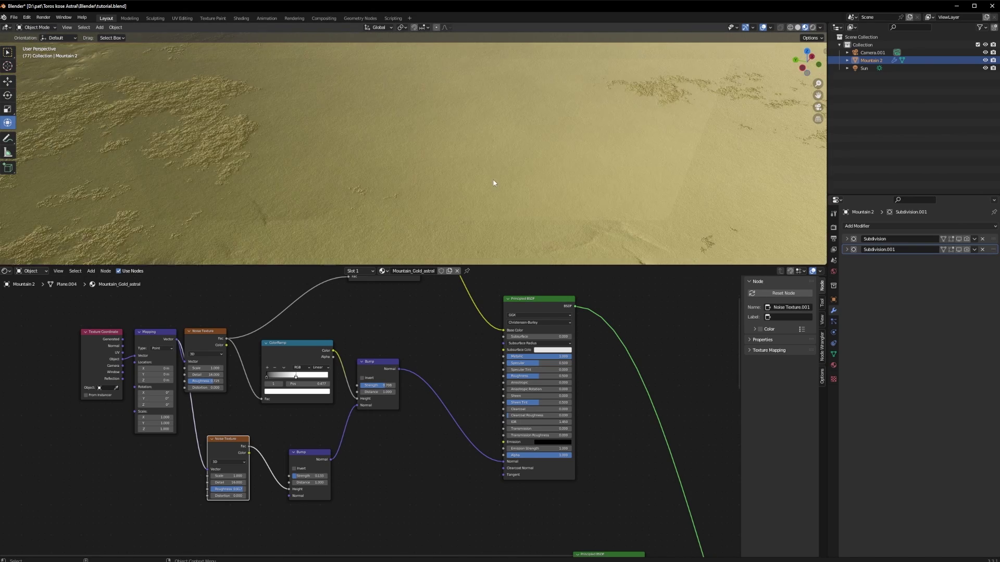
pyautogui.moveTo(502, 212); pyautogui.dragTo(451, 211, button='middle')
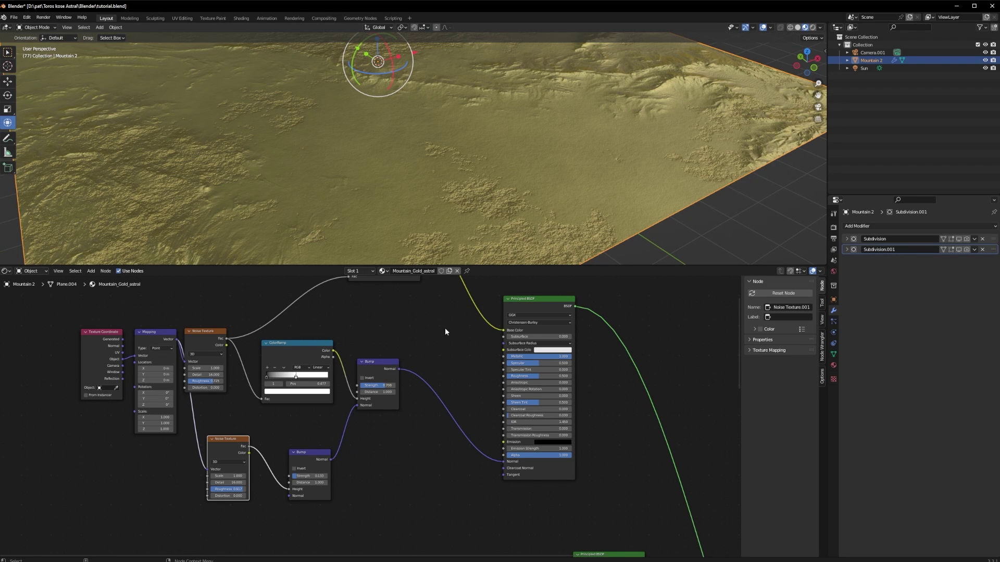
# - Spread out the node layout by moving the bump ColorRamp, both Bump nodes and the duplicated Noise Texture lower
pyautogui.moveTo(446, 332); pyautogui.dragTo(446, 371, button='middle')
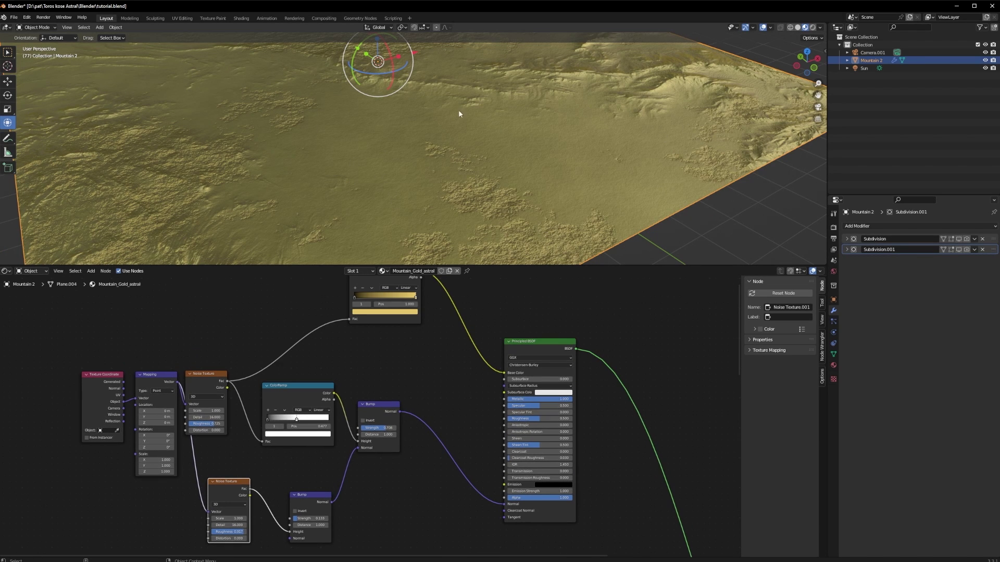
pyautogui.moveTo(384, 379); pyautogui.dragTo(295, 434)
pyautogui.moveTo(402, 500); pyautogui.dragTo(398, 463, button='middle')
pyautogui.scroll(-6, 409, 458)
pyautogui.moveTo(378, 366); pyautogui.dragTo(310, 459)
pyautogui.moveTo(321, 372); pyautogui.dragTo(342, 414)
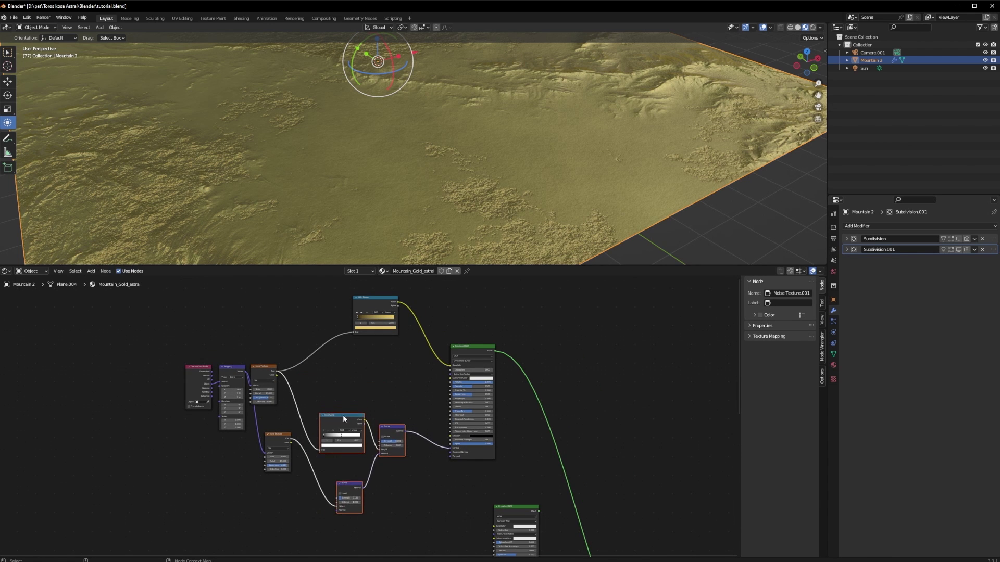
pyautogui.moveTo(273, 451); pyautogui.dragTo(266, 497)
pyautogui.click(259, 372)
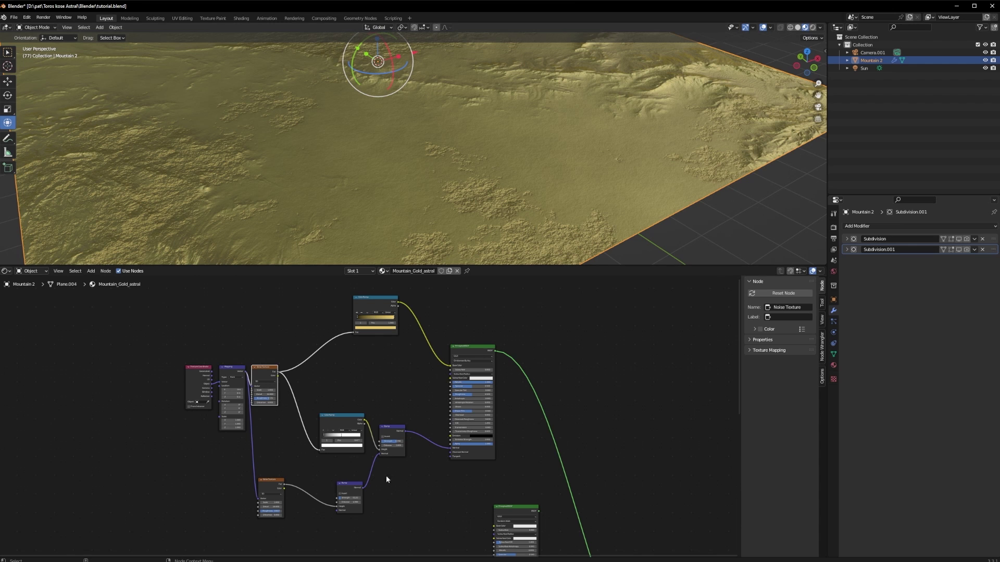
# - Add another ColorRamp node between the gold ColorRamp and the bump ColorRamp
pyautogui.click(370, 373)
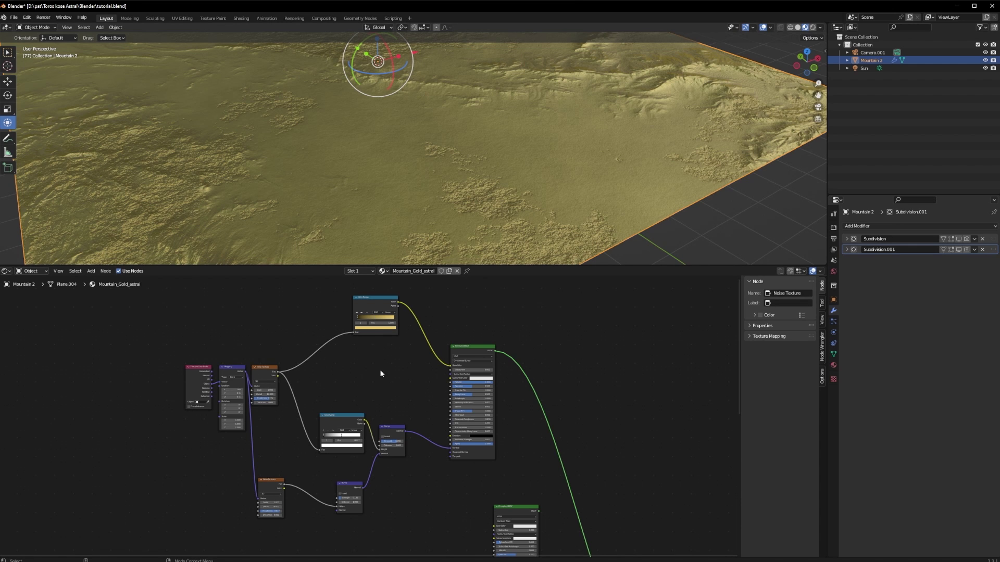
pyautogui.hotkey('shift', 'a')
pyautogui.click(370, 373)
pyautogui.write('col')
pyautogui.click(394, 388)
pyautogui.click(358, 373)
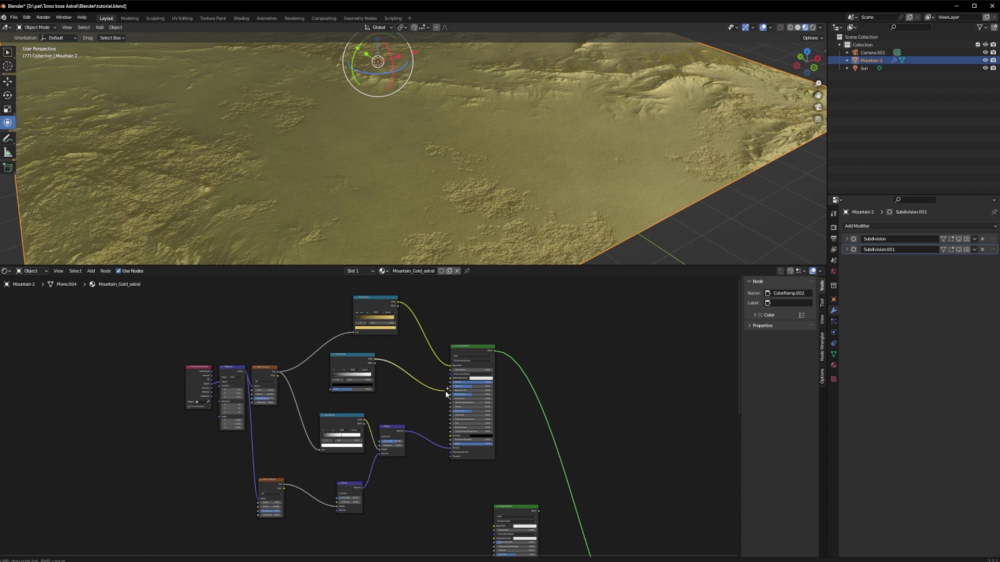
# - Connect the new ColorRamp's Color to the Principled BSDF's Roughness and the original Noise Texture's Fac to its Fac
pyautogui.moveTo(375, 359); pyautogui.dragTo(451, 394)
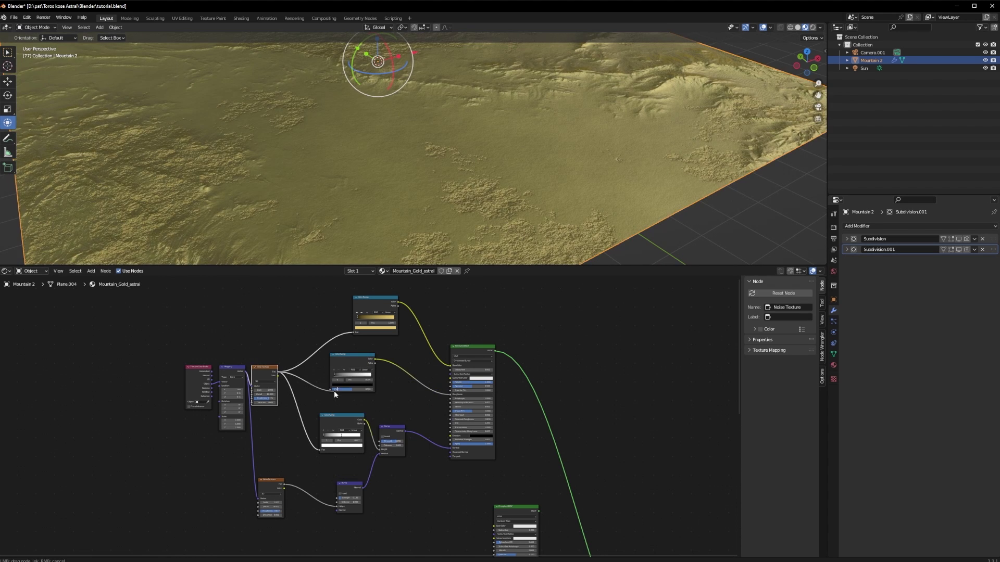
pyautogui.moveTo(332, 390); pyautogui.dragTo(278, 372)
pyautogui.click(264, 379)
pyautogui.click(357, 356)
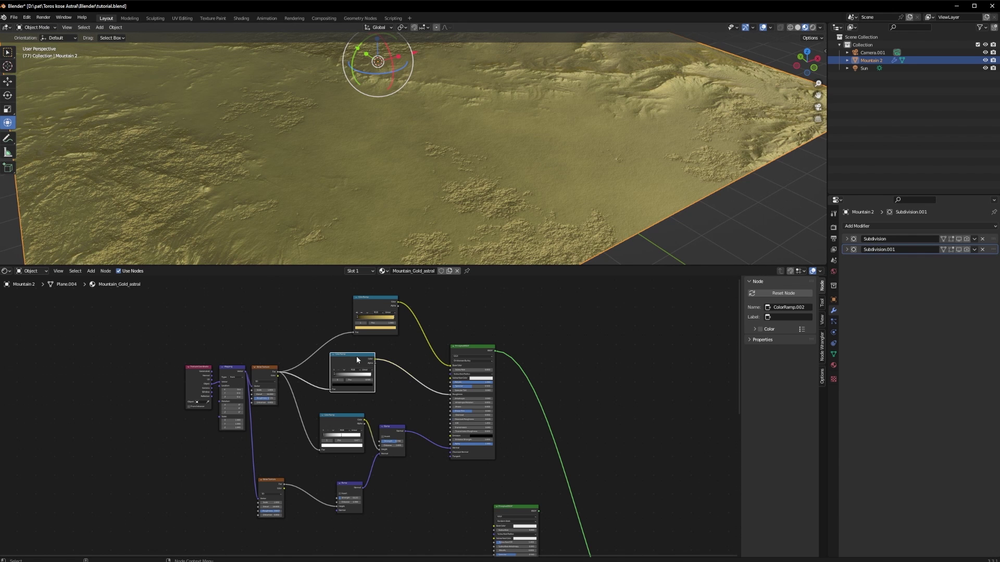
# - Move the roughness ColorRamp's black stop to just before the middle and its white stop to about 0.818
pyautogui.scroll(4, 373, 378)
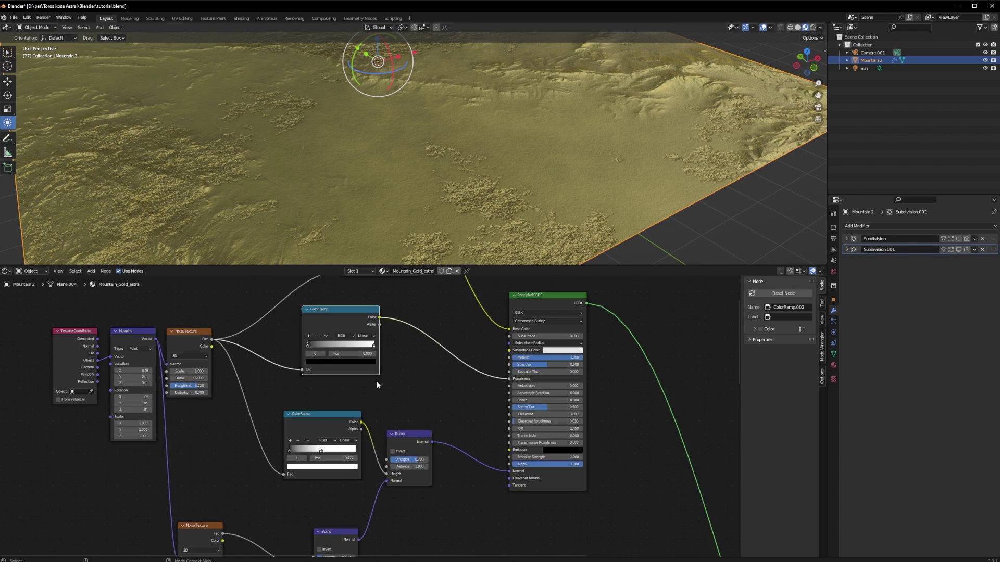
pyautogui.moveTo(285, 320); pyautogui.dragTo(324, 320)
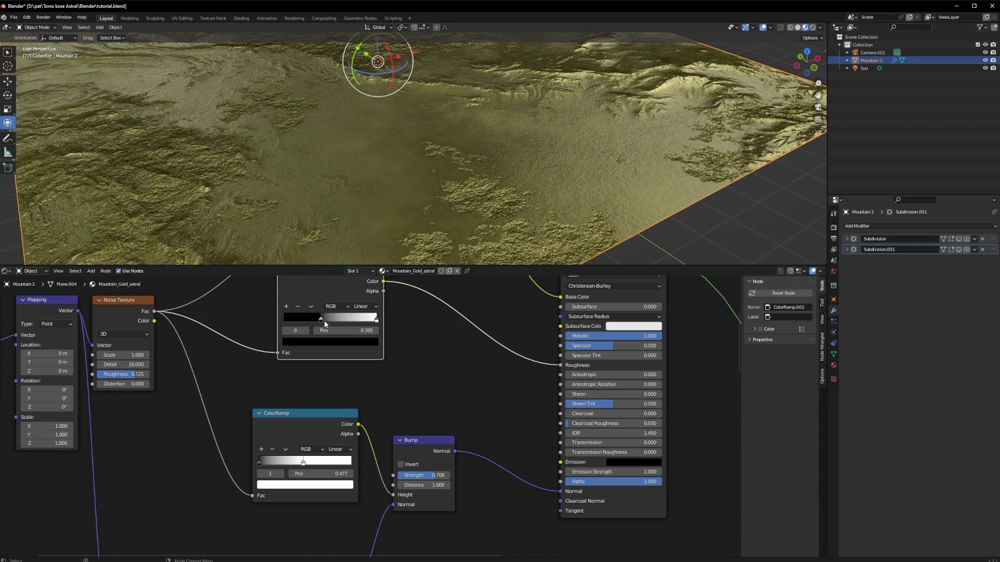
pyautogui.moveTo(324, 320)
pyautogui.mouseDown()
pyautogui.moveTo(376, 319)
pyautogui.moveTo(356, 324)
pyautogui.mouseUp()
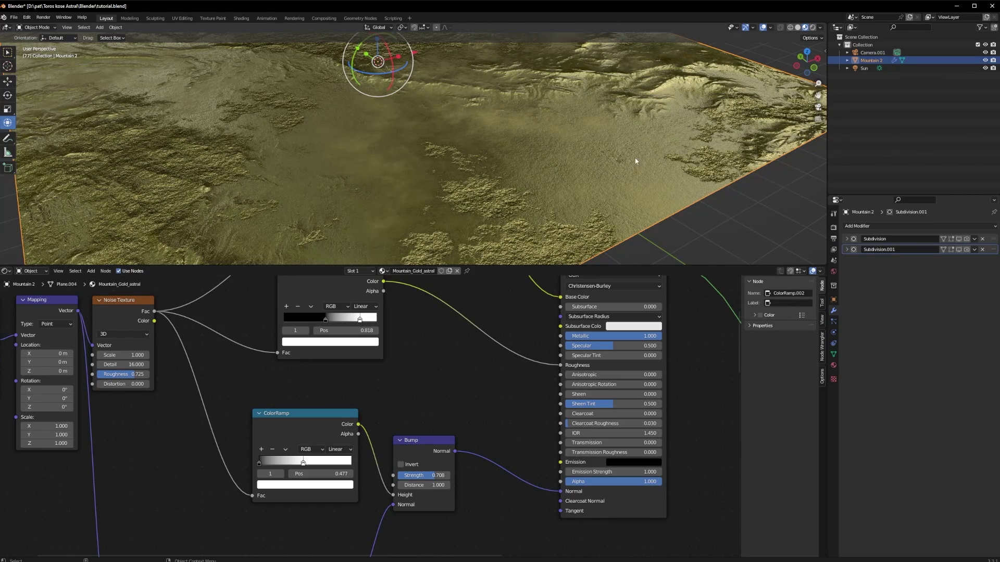
pyautogui.scroll(-5, 636, 161)
pyautogui.moveTo(525, 196); pyautogui.dragTo(460, 192, button='middle')
pyautogui.scroll(5, 456, 191)
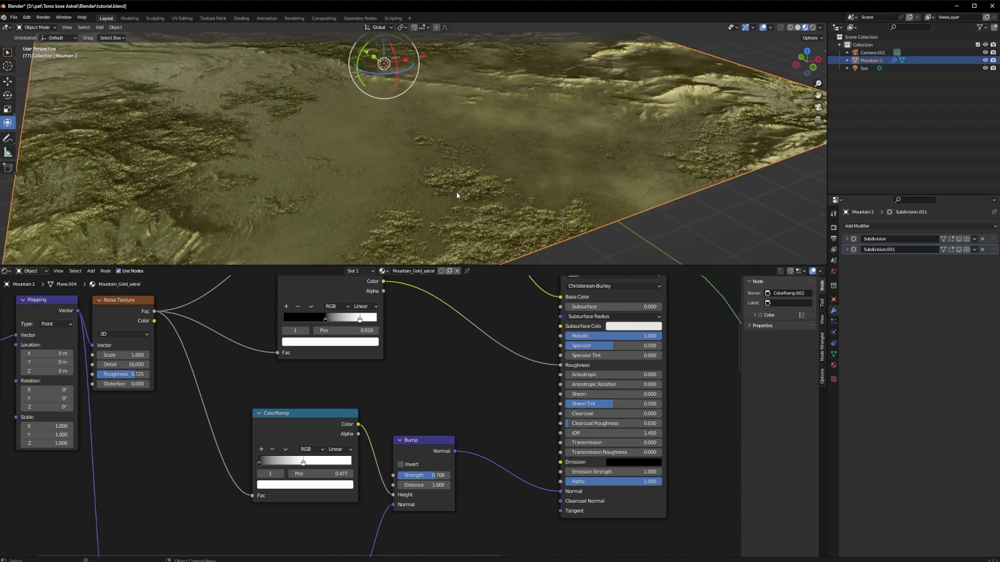
pyautogui.scroll(3, 456, 192)
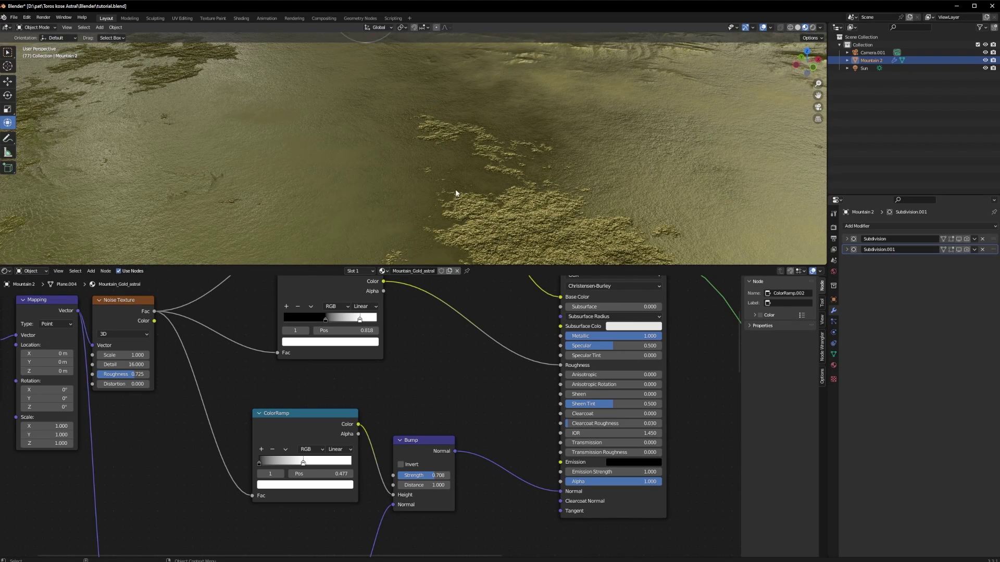
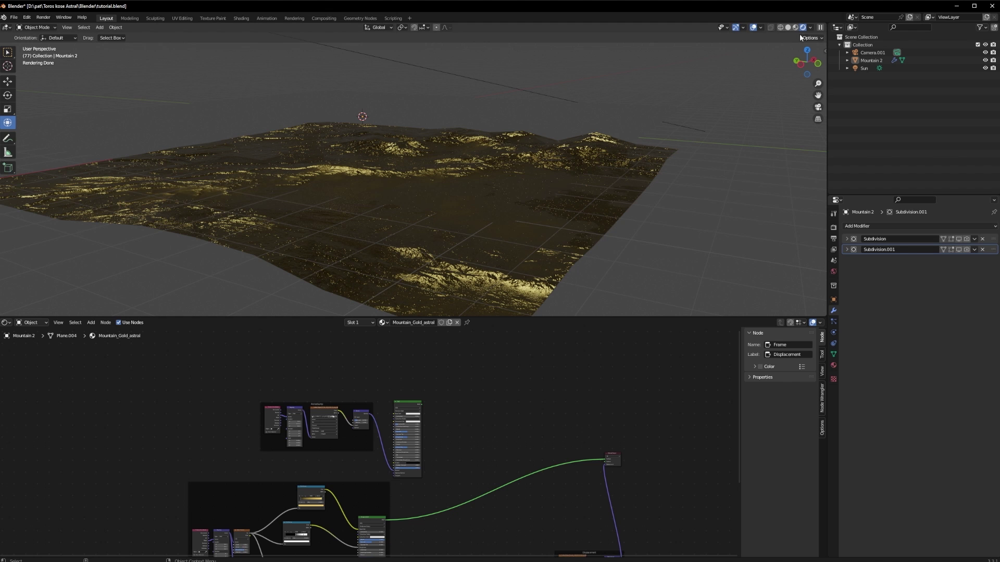
# - Add an Image Texture node above the engraving frame and connect its Color to the Material Output's Surface
pyautogui.moveTo(518, 239); pyautogui.dragTo(478, 236, button='middle')
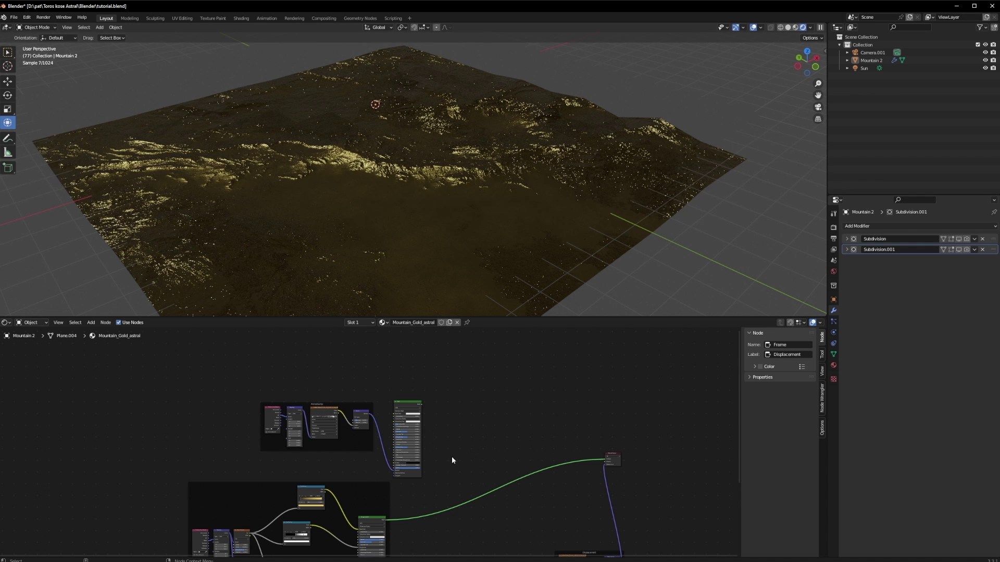
pyautogui.scroll(2, 377, 391)
pyautogui.moveTo(377, 391); pyautogui.dragTo(292, 398, button='middle')
pyautogui.hotkey('shift', 'a')
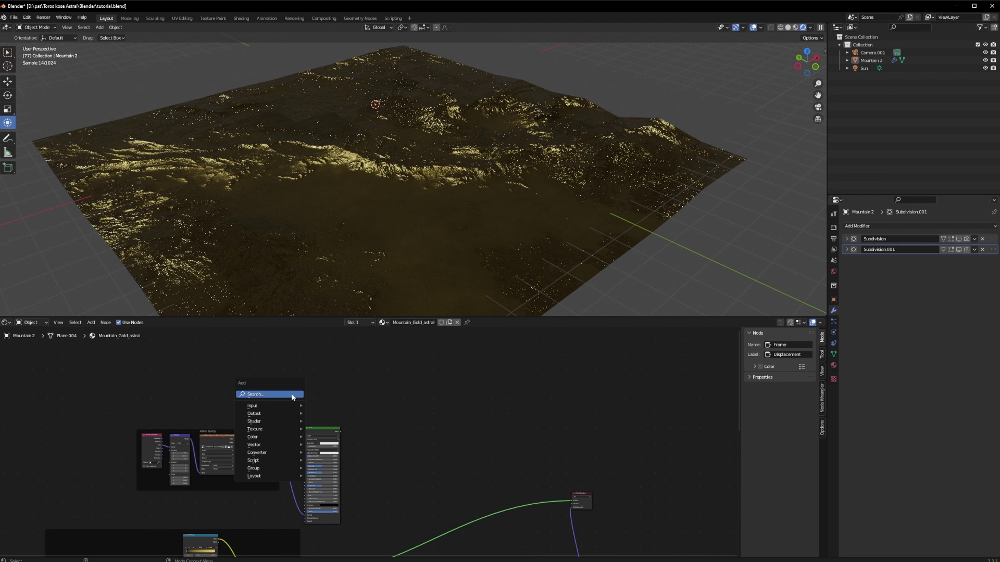
pyautogui.click(277, 394)
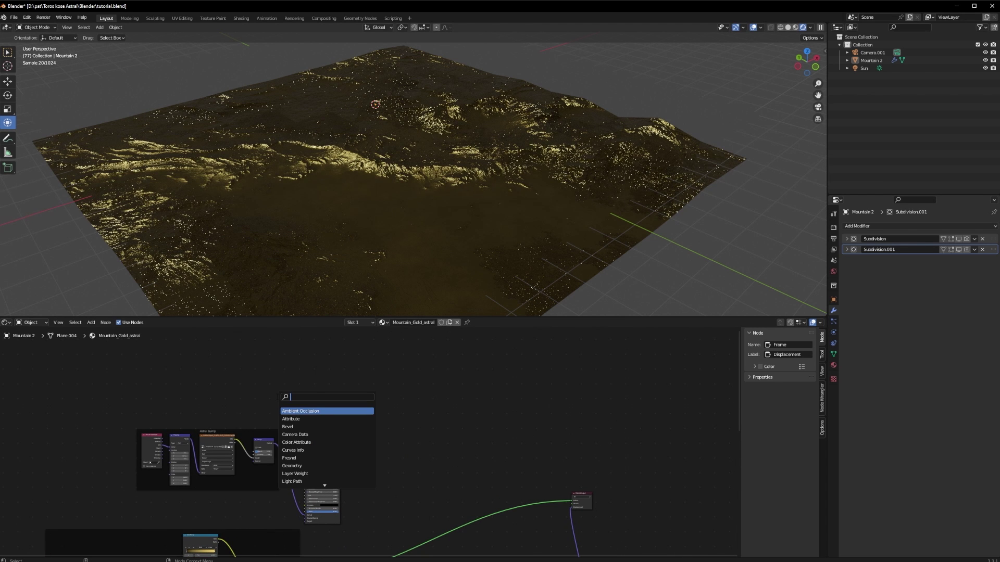
pyautogui.write('image')
pyautogui.press('Return')
pyautogui.click(314, 361)
pyautogui.moveTo(313, 362); pyautogui.dragTo(558, 500)
# - Load Rivers-Depth.exr from the textures folder into the new Image Texture node
pyautogui.click(304, 369)
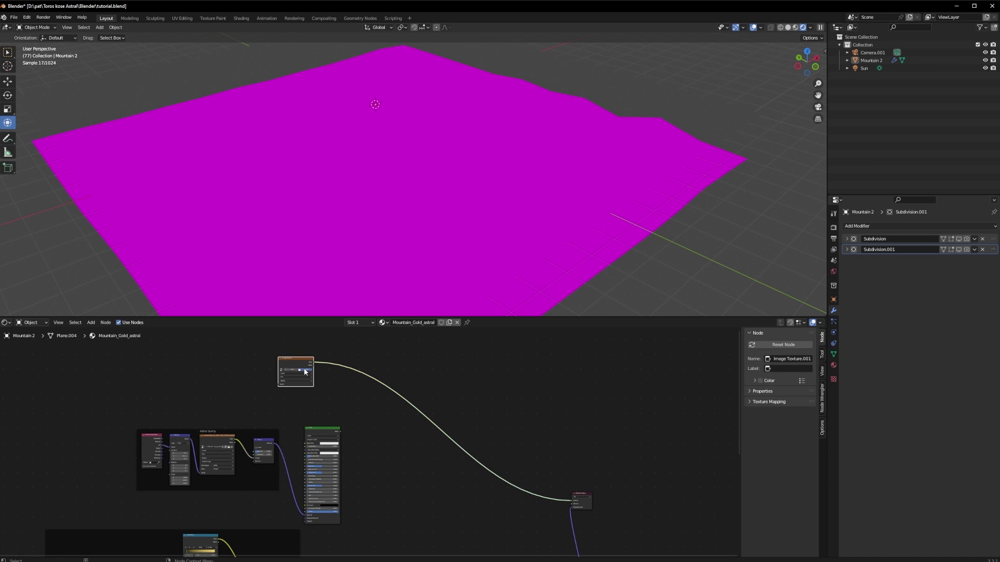
pyautogui.click(473, 148)
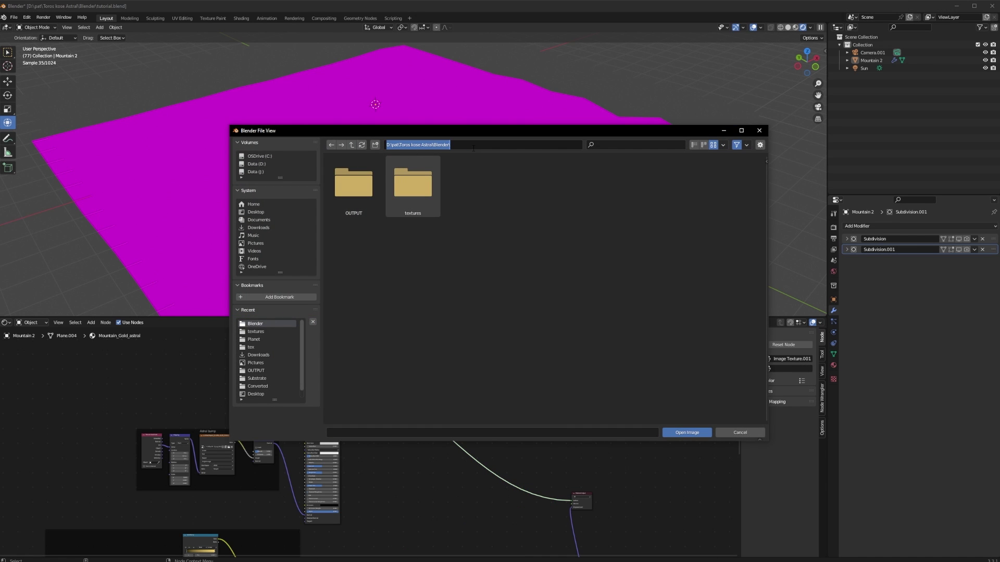
pyautogui.doubleClick(412, 185)
pyautogui.click(348, 191)
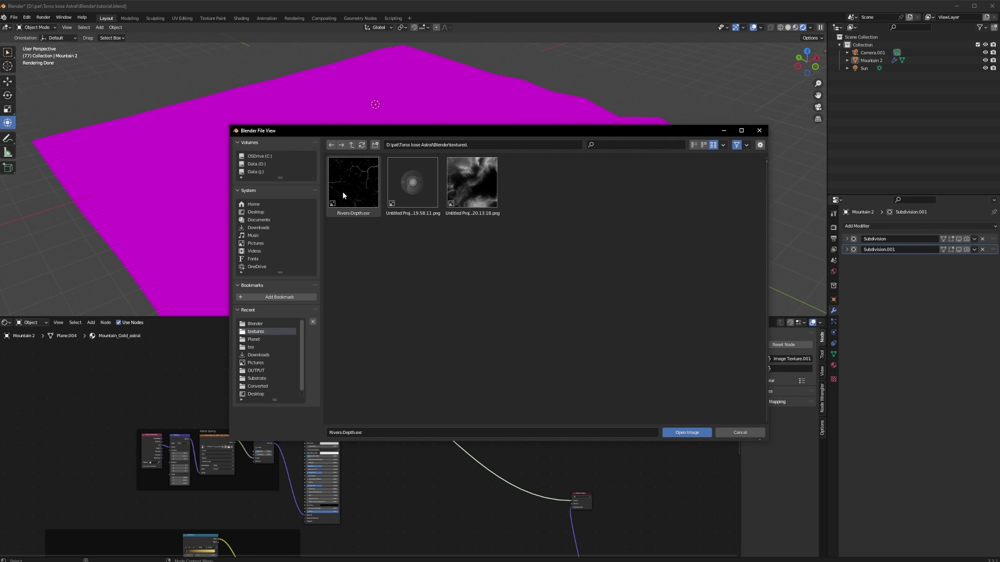
pyautogui.doubleClick(348, 183)
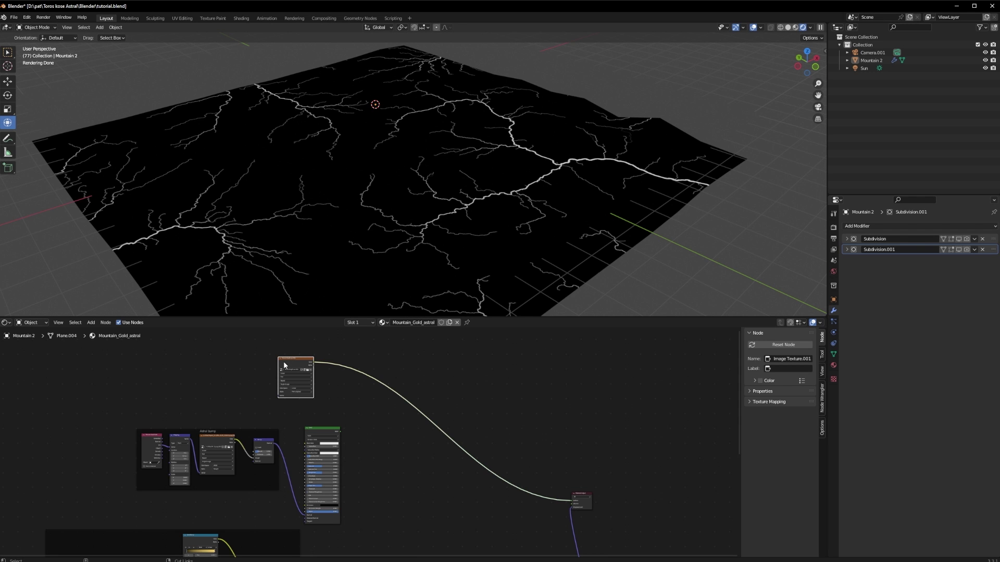
# - Add Texture Coordinate and Mapping nodes to the river texture and set the Mapping scale to 6 on all axes
pyautogui.hotkey('ctrl', 't')
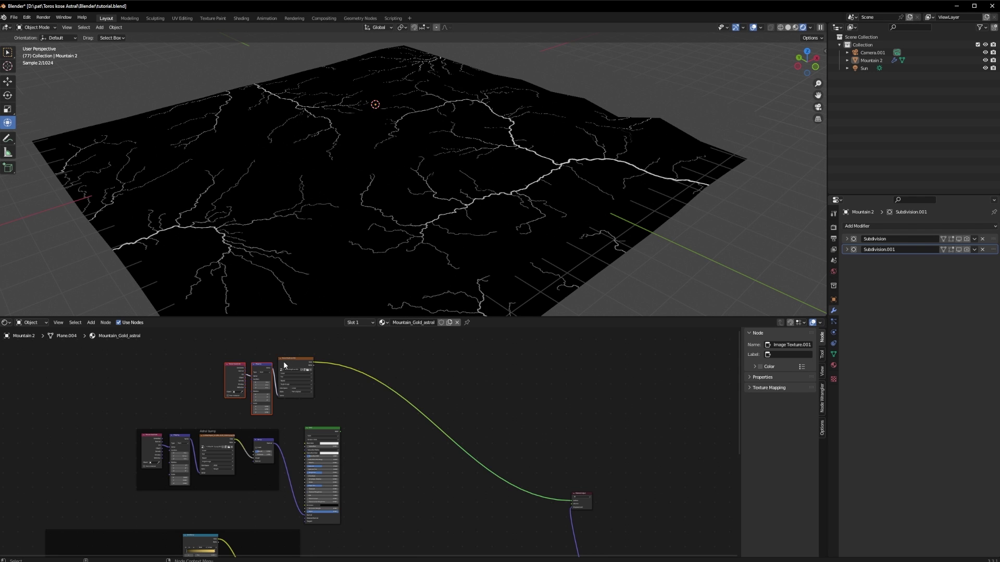
pyautogui.scroll(2, 244, 374)
pyautogui.moveTo(243, 373); pyautogui.dragTo(256, 408, button='middle')
pyautogui.moveTo(225, 418); pyautogui.dragTo(224, 428)
pyautogui.write('6')
pyautogui.press('Return')
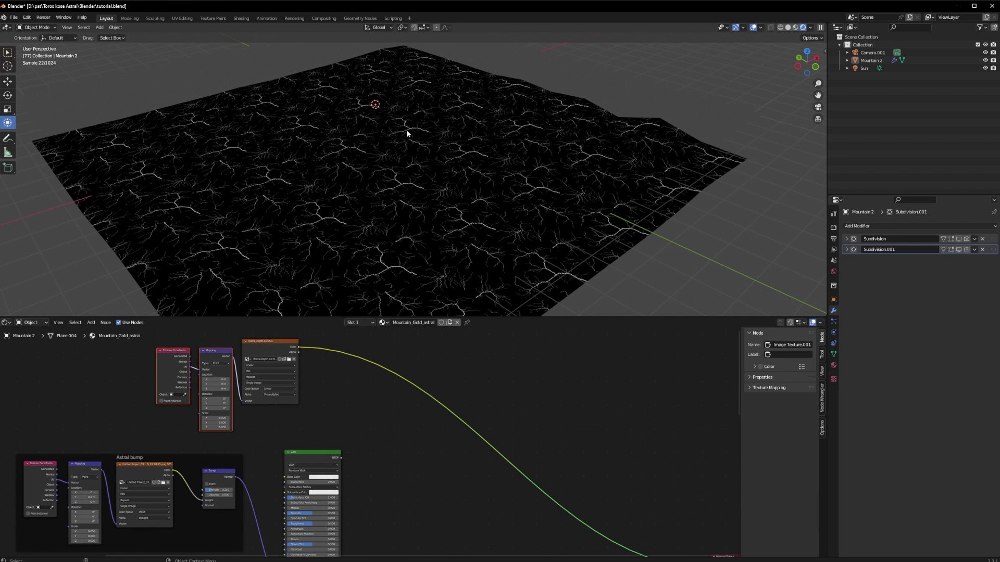
pyautogui.scroll(-3, 364, 453)
pyautogui.moveTo(408, 464); pyautogui.dragTo(326, 439, button='middle')
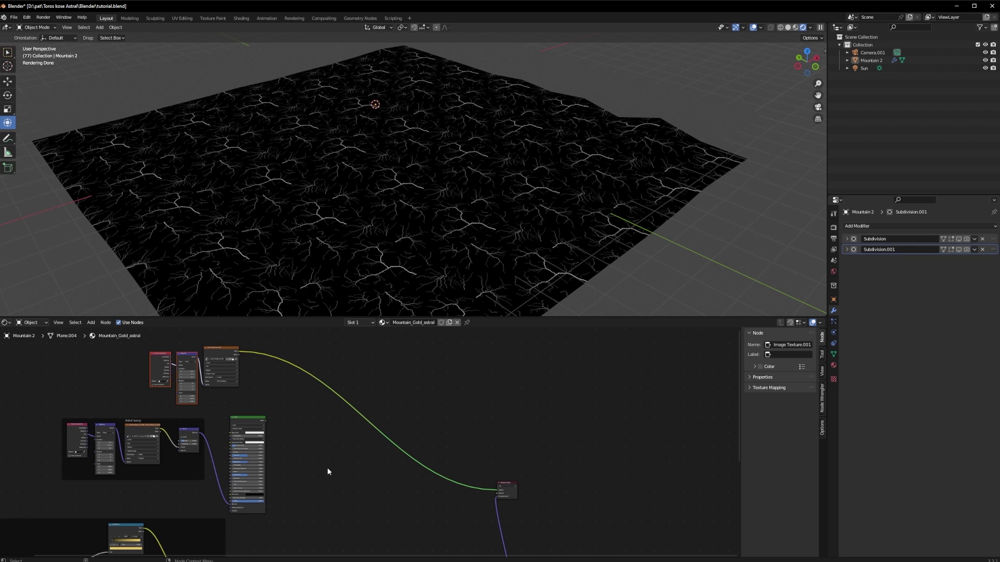
# - Add a Mix Shader node between the Principled BSDF beside the Astral bump frame and the Material Output
pyautogui.click(215, 349)
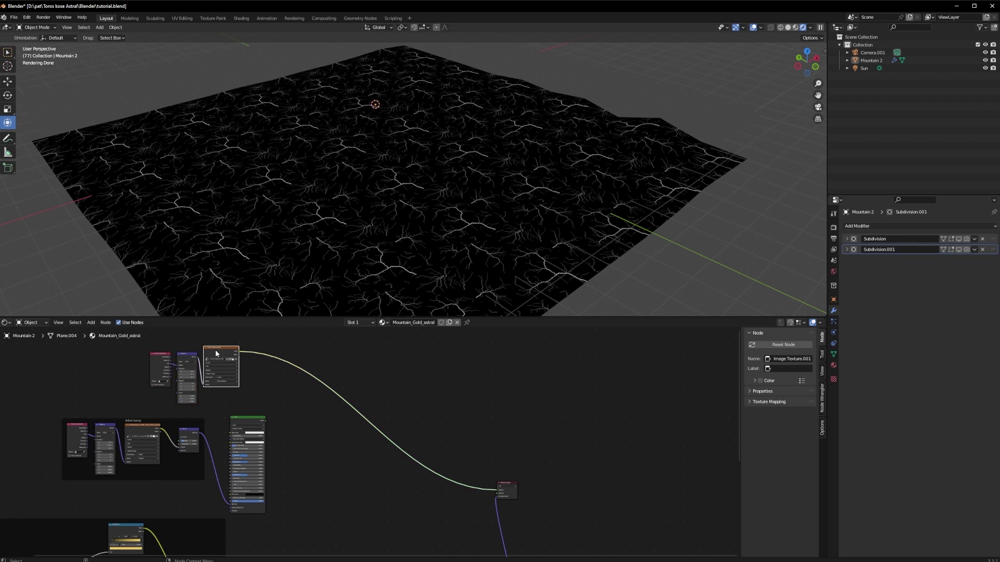
pyautogui.moveTo(214, 349); pyautogui.dragTo(226, 421, button='middle')
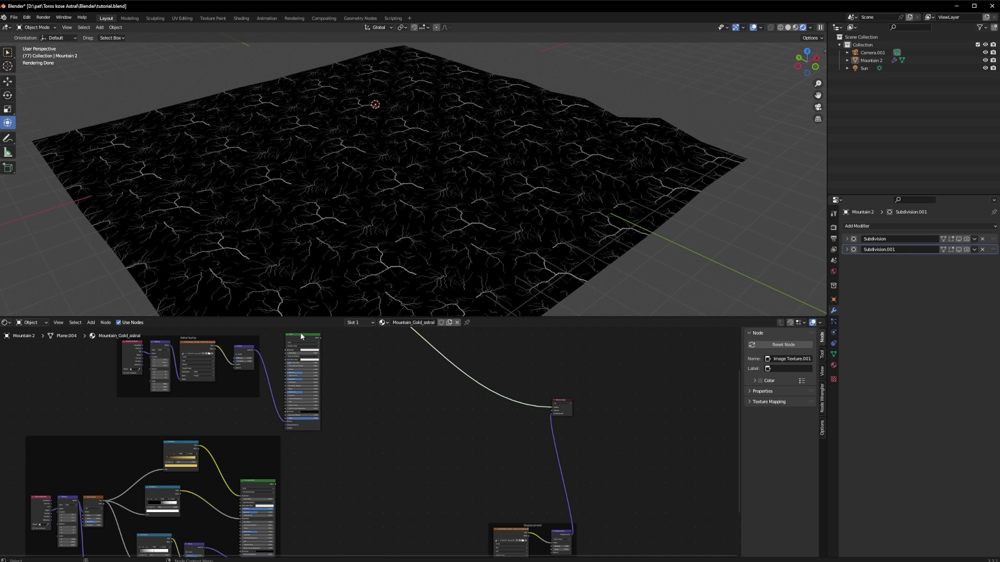
pyautogui.moveTo(301, 336); pyautogui.dragTo(311, 411, button='middle')
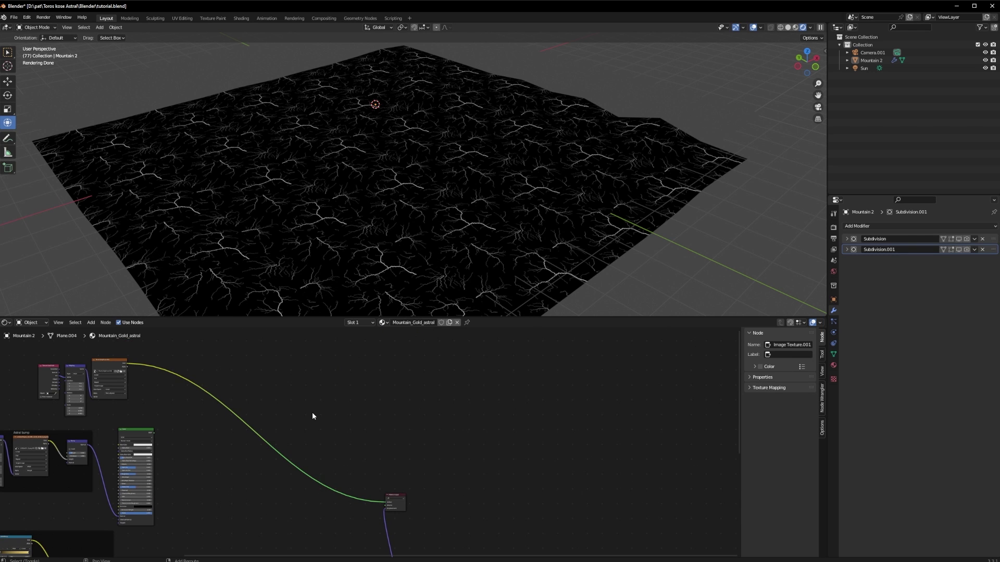
pyautogui.hotkey('shift', 'a')
pyautogui.write('mix')
pyautogui.press('Down')
pyautogui.press('Return')
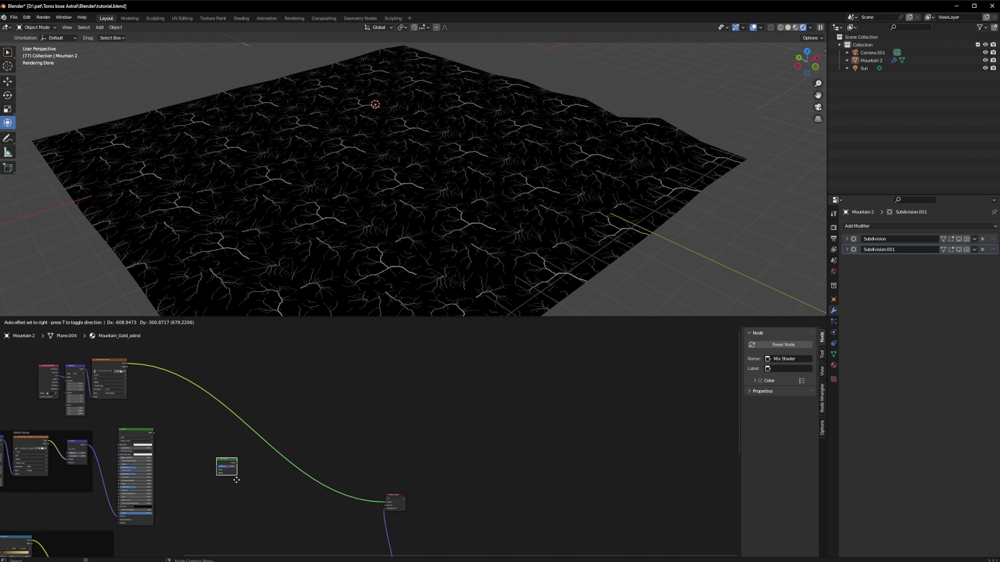
pyautogui.click(236, 479)
pyautogui.scroll(-1, 203, 462)
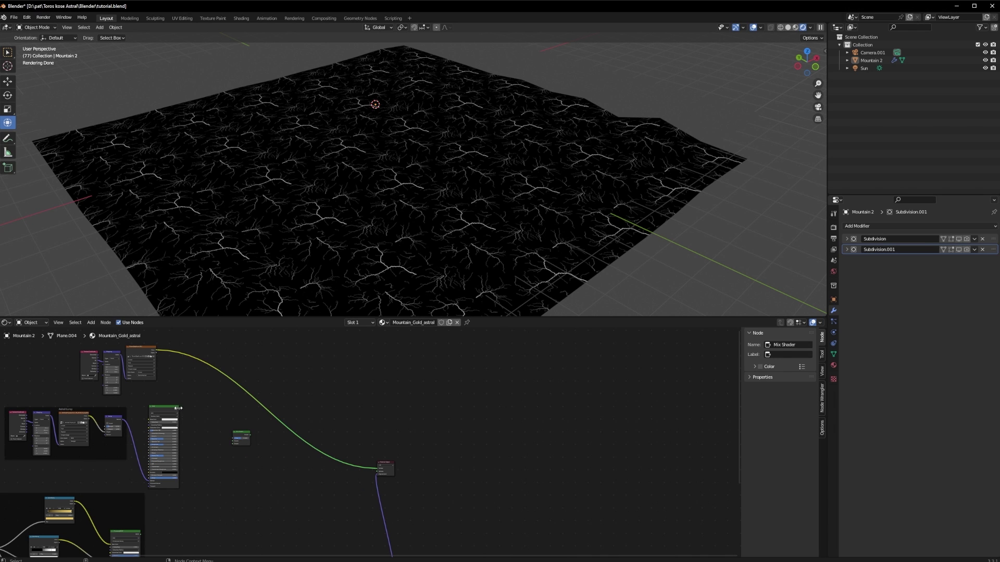
# - Connect both Principled BSDFs to the Mix Shader, the river texture's Color to its Fac, and its output to the Material Output's Surface
pyautogui.moveTo(179, 410); pyautogui.dragTo(233, 442)
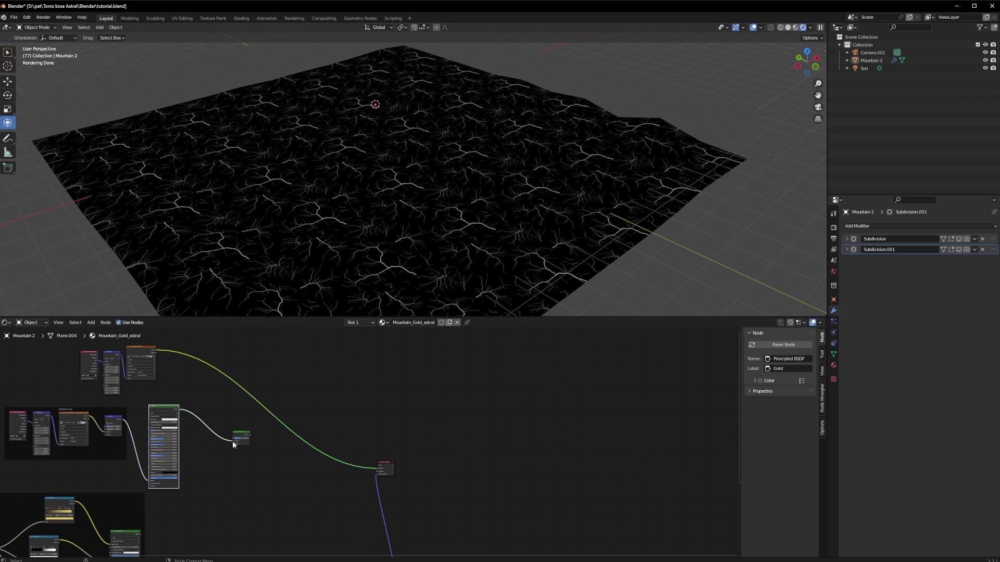
pyautogui.moveTo(140, 534); pyautogui.dragTo(234, 445)
pyautogui.scroll(5, 250, 422)
pyautogui.moveTo(250, 422); pyautogui.dragTo(212, 453, button='middle')
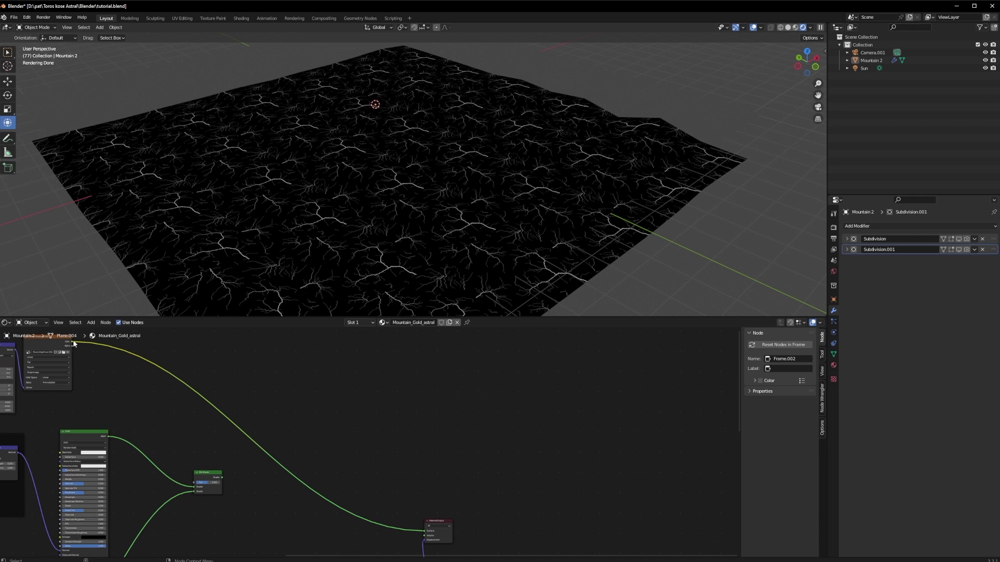
pyautogui.moveTo(73, 345); pyautogui.dragTo(426, 534)
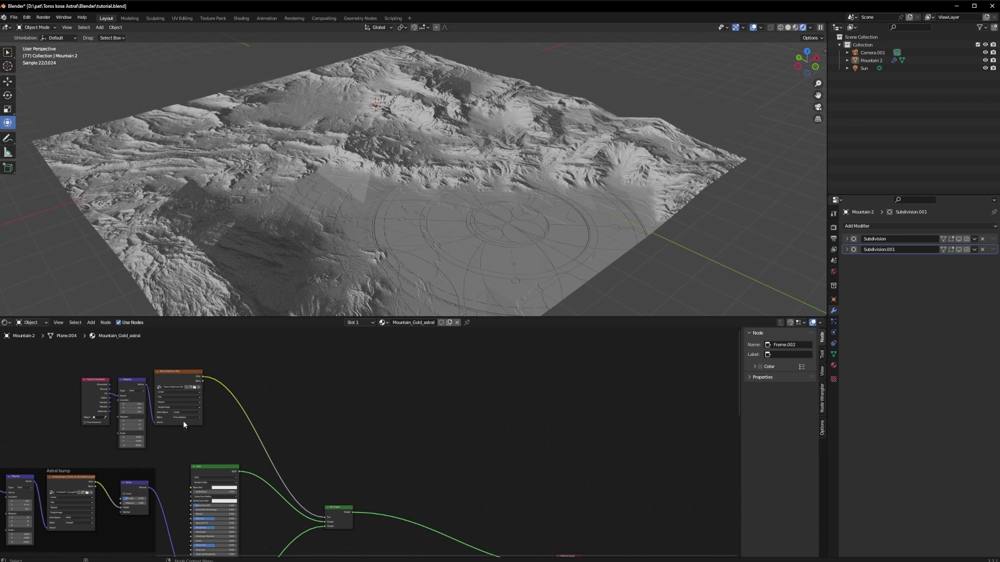
# - Set the Base Color of the Principled BSDF beside the Astral bump frame to black
pyautogui.click(183, 418)
pyautogui.click(182, 423)
pyautogui.scroll(6, 351, 229)
pyautogui.scroll(-4, 351, 228)
pyautogui.moveTo(351, 228); pyautogui.dragTo(332, 238, button='middle')
pyautogui.moveTo(286, 434); pyautogui.dragTo(375, 372, button='middle')
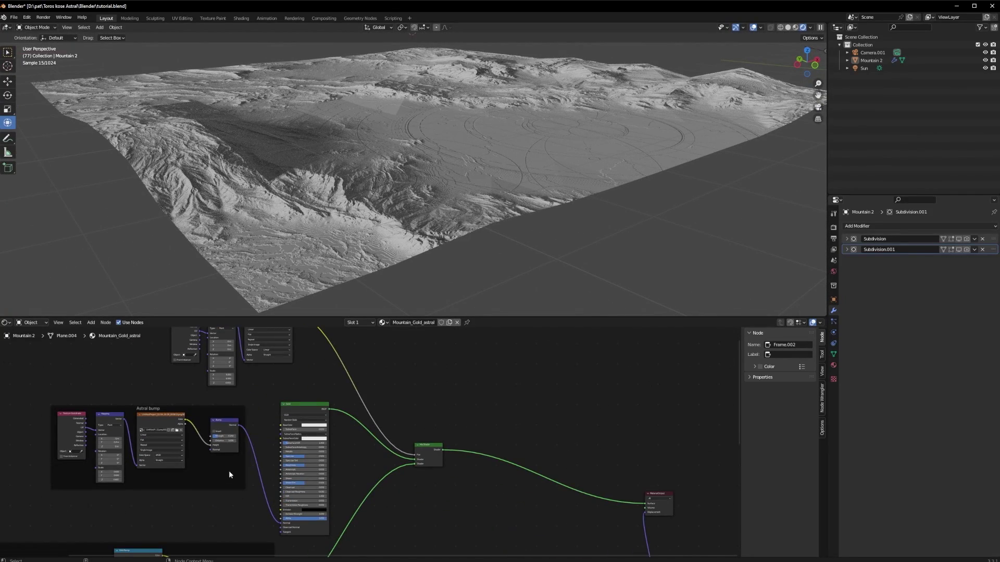
pyautogui.click(319, 427)
pyautogui.moveTo(335, 376); pyautogui.dragTo(337, 397)
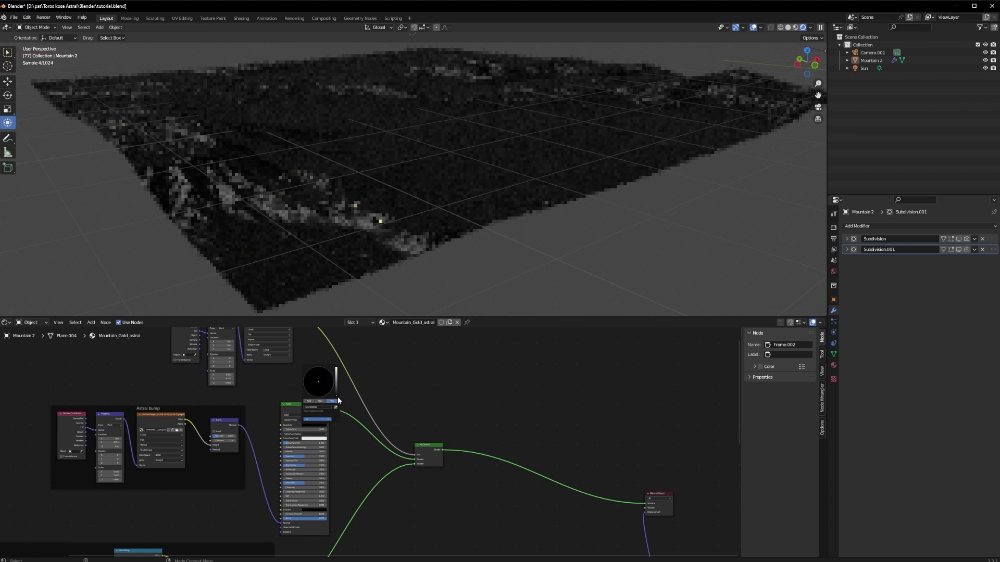
# - Set the World background color to black
pyautogui.moveTo(407, 194); pyautogui.dragTo(366, 260, button='middle')
pyautogui.scroll(2, 367, 261)
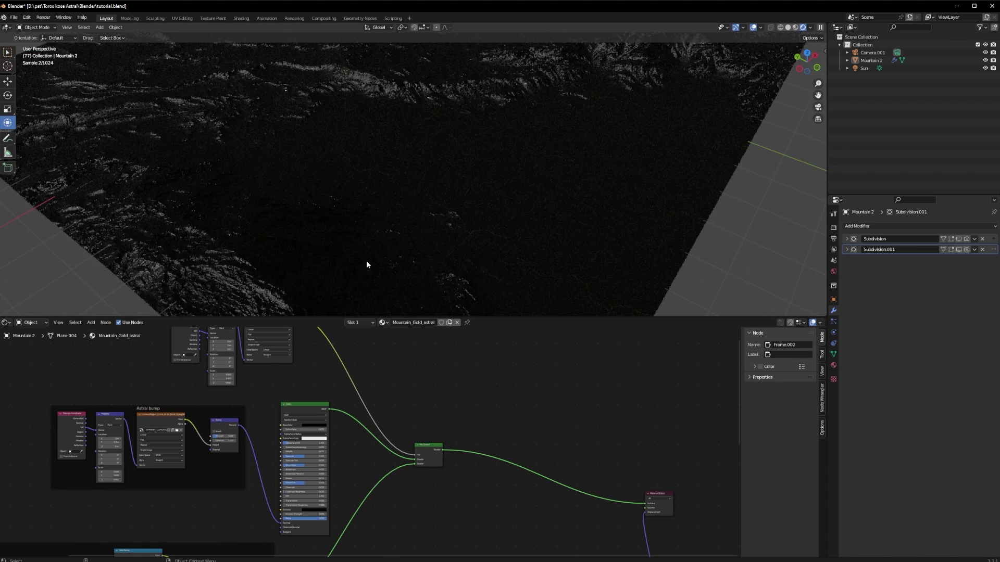
pyautogui.scroll(3, 367, 264)
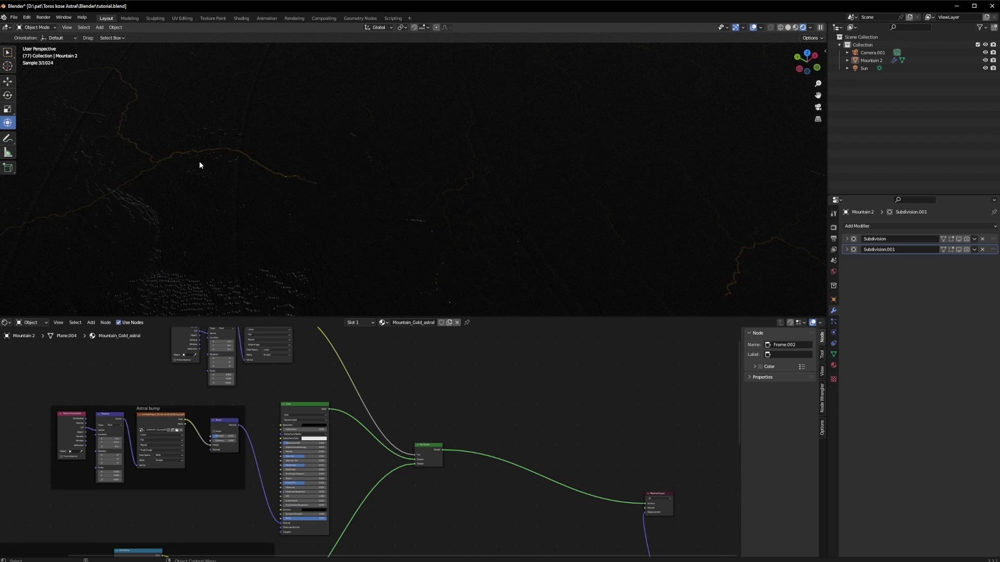
pyautogui.scroll(-5, 313, 205)
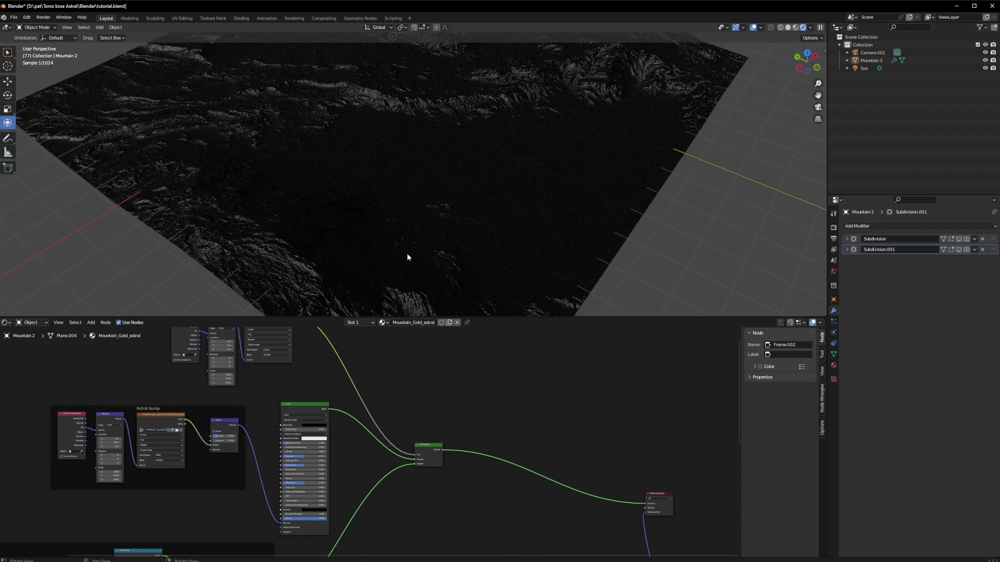
pyautogui.moveTo(386, 243); pyautogui.dragTo(382, 217, button='middle')
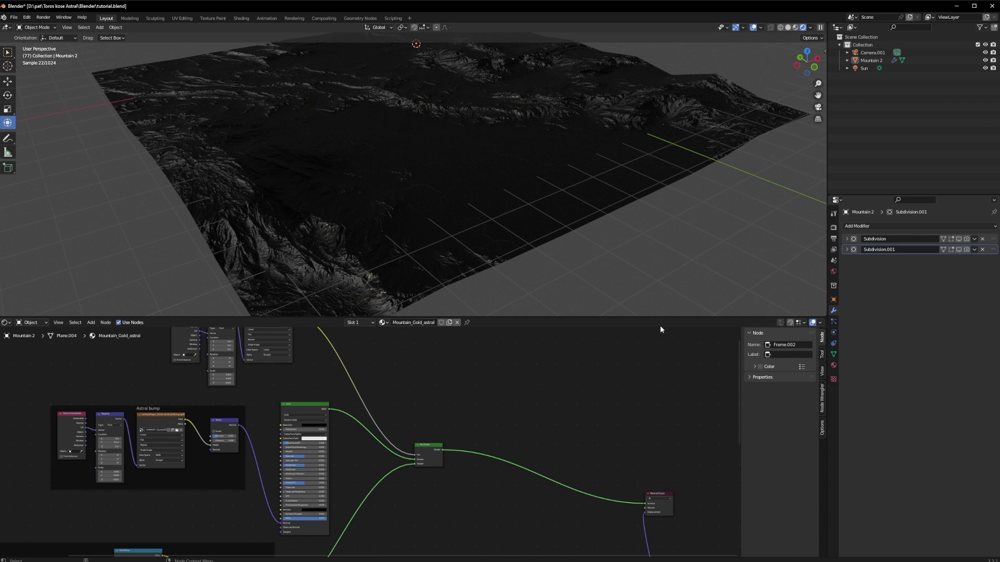
pyautogui.click(834, 271)
pyautogui.click(927, 276)
pyautogui.click(939, 275)
pyautogui.moveTo(980, 213); pyautogui.dragTo(980, 227)
# - Switch the shader editor to the World nodes and set the world's viewport display color to black
pyautogui.click(31, 322)
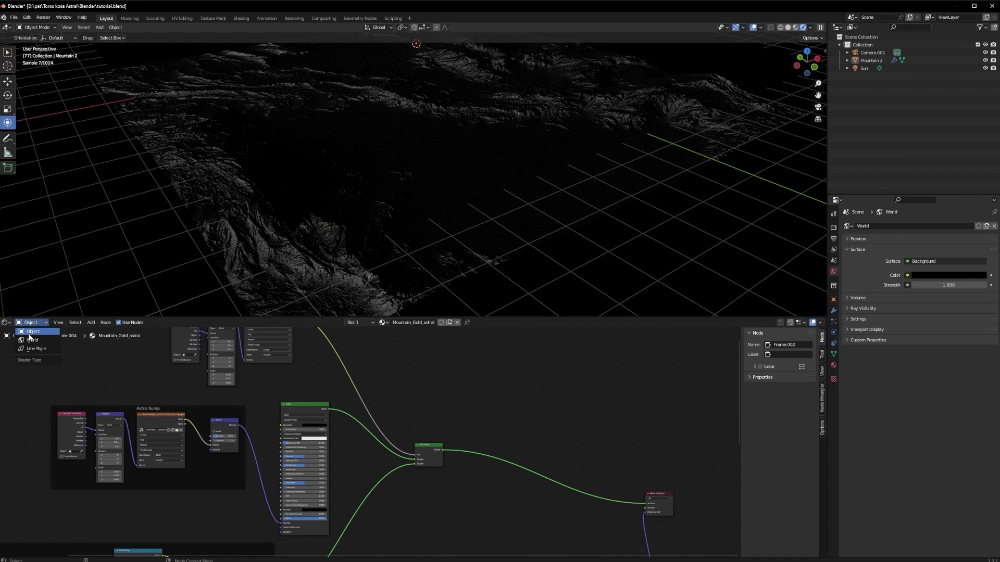
pyautogui.click(30, 338)
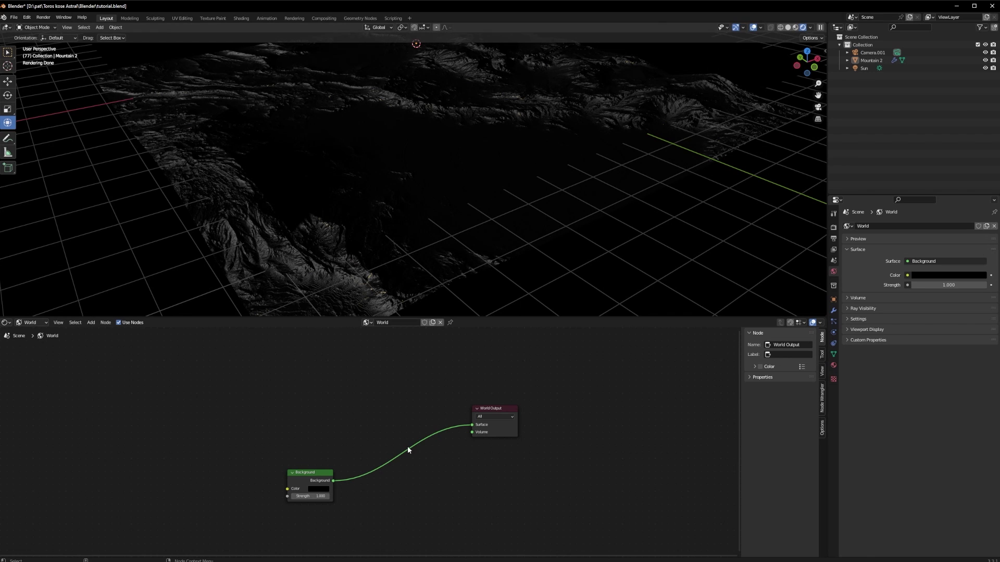
pyautogui.click(31, 322)
pyautogui.click(28, 344)
pyautogui.click(867, 329)
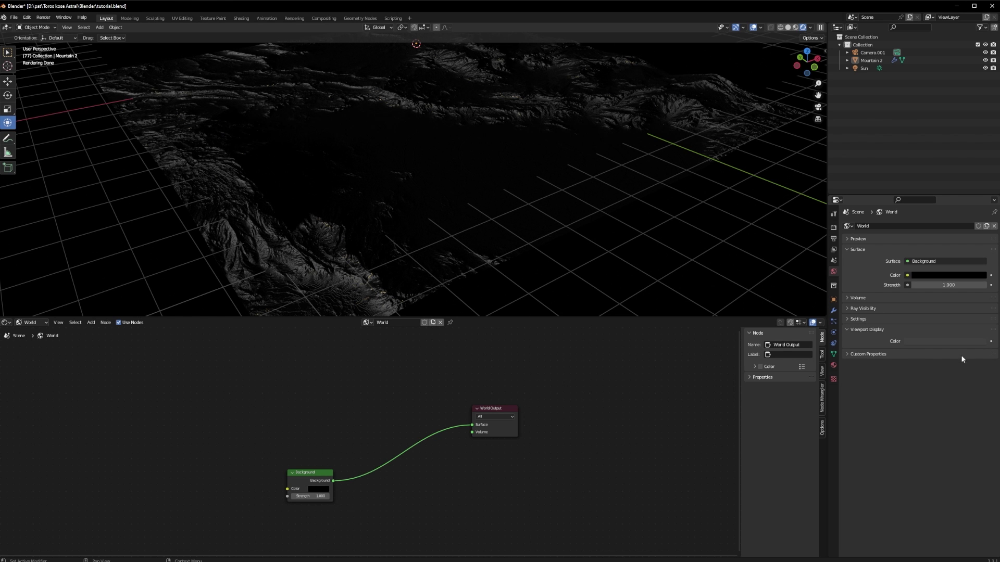
pyautogui.click(941, 341)
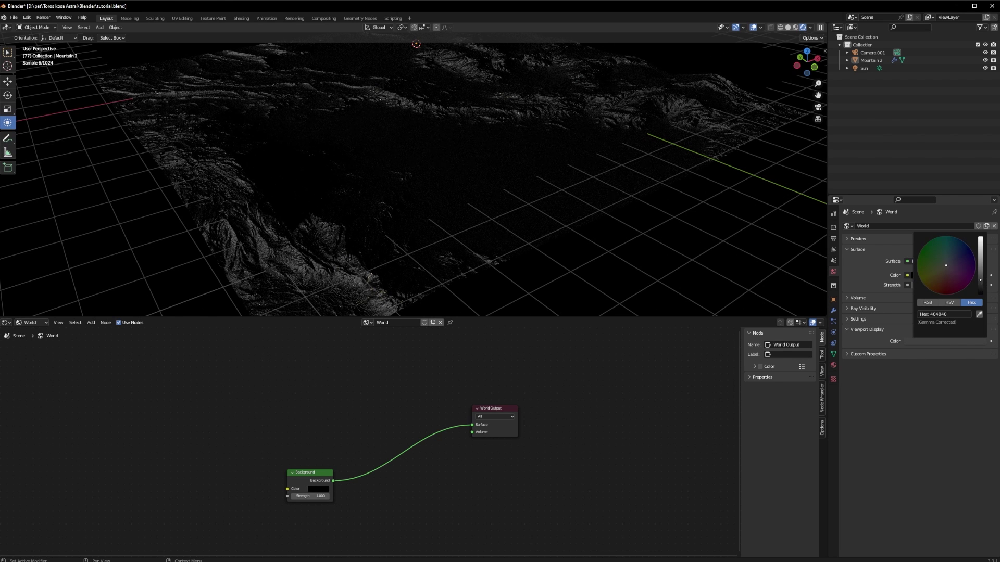
pyautogui.moveTo(981, 289); pyautogui.dragTo(981, 306)
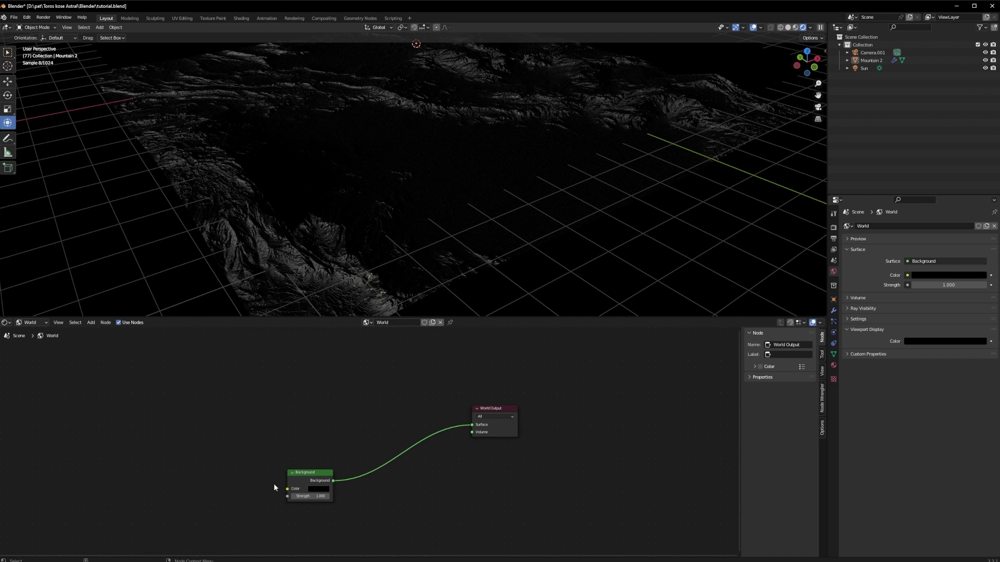
# - Insert a Mix Shader between the Background and World Output nodes and connect the Background to its second Shader input
pyautogui.click(302, 472)
pyautogui.hotkey('shift', 'a')
pyautogui.write('smix')
pyautogui.click(294, 446)
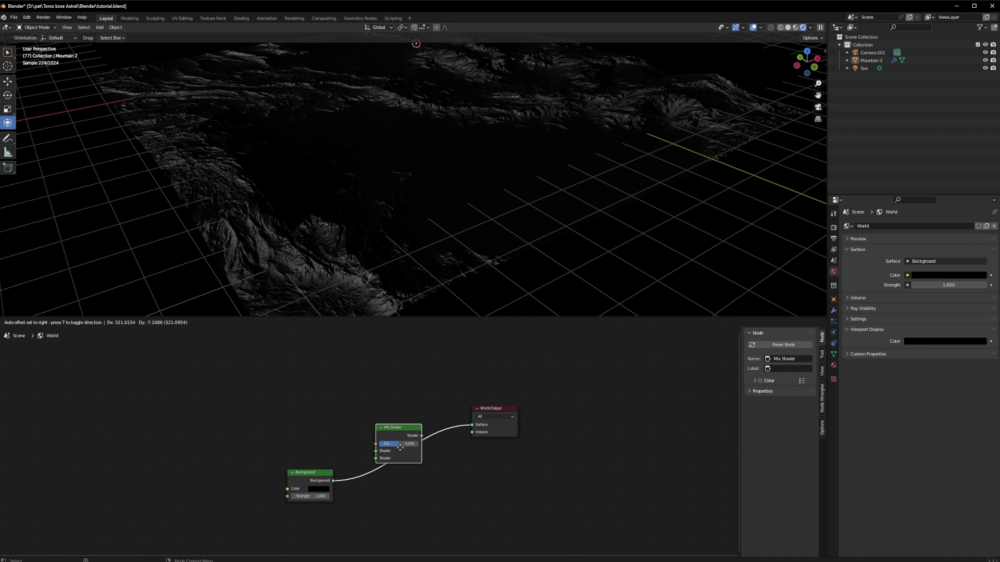
pyautogui.click(400, 448)
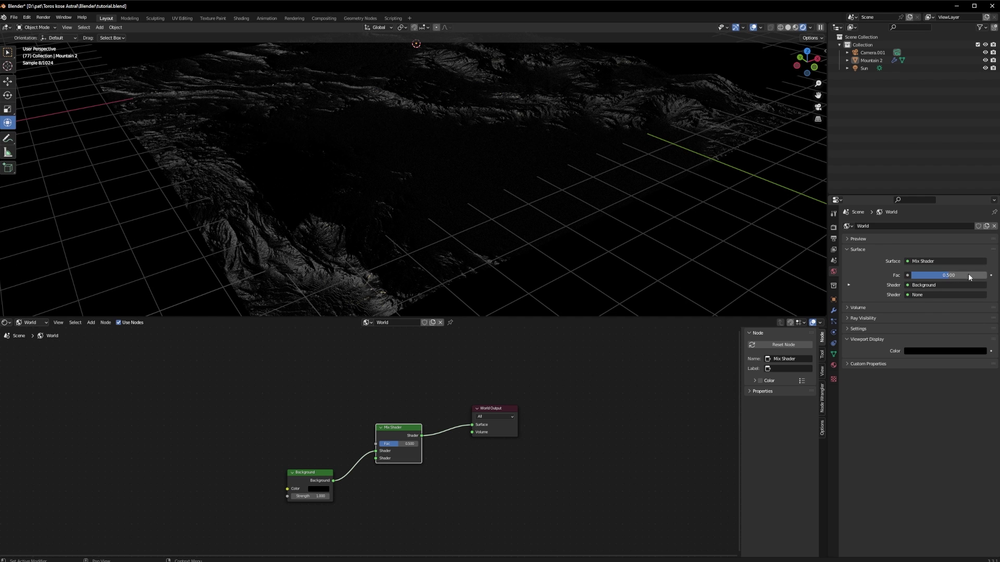
pyautogui.moveTo(334, 482); pyautogui.dragTo(376, 459)
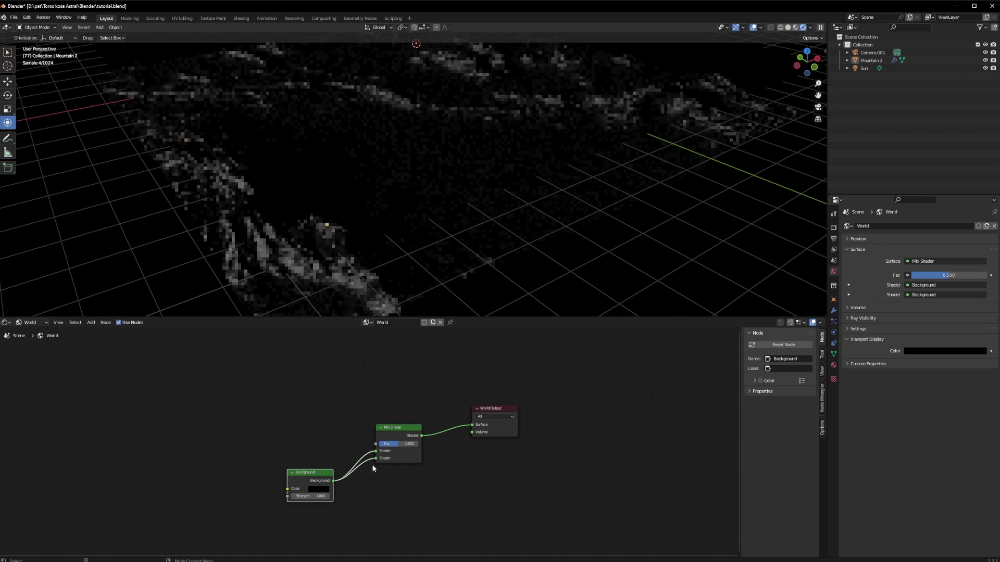
# - Add an Image Texture node to the World nodes and connect its Color to the Mix Shader's first Shader input
pyautogui.click(258, 420)
pyautogui.hotkey('shift', 'a')
pyautogui.click(244, 421)
pyautogui.write('ima')
pyautogui.press('Return')
pyautogui.click(217, 402)
pyautogui.moveTo(294, 413); pyautogui.dragTo(376, 451)
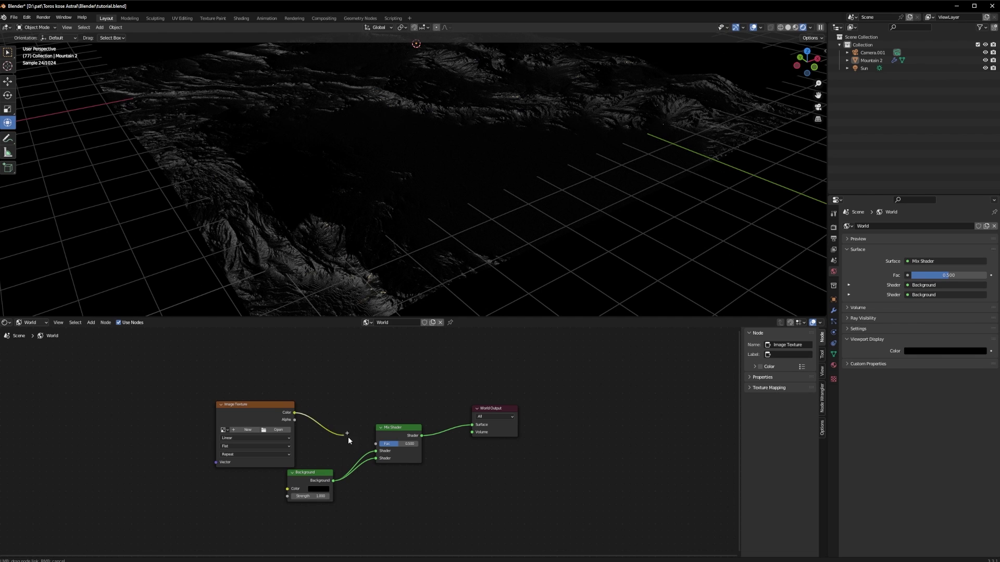
# - Load studio_small_07_1k.hdr from the textures folder into the World's Image Texture and move the node up clear of the Background node
pyautogui.click(271, 429)
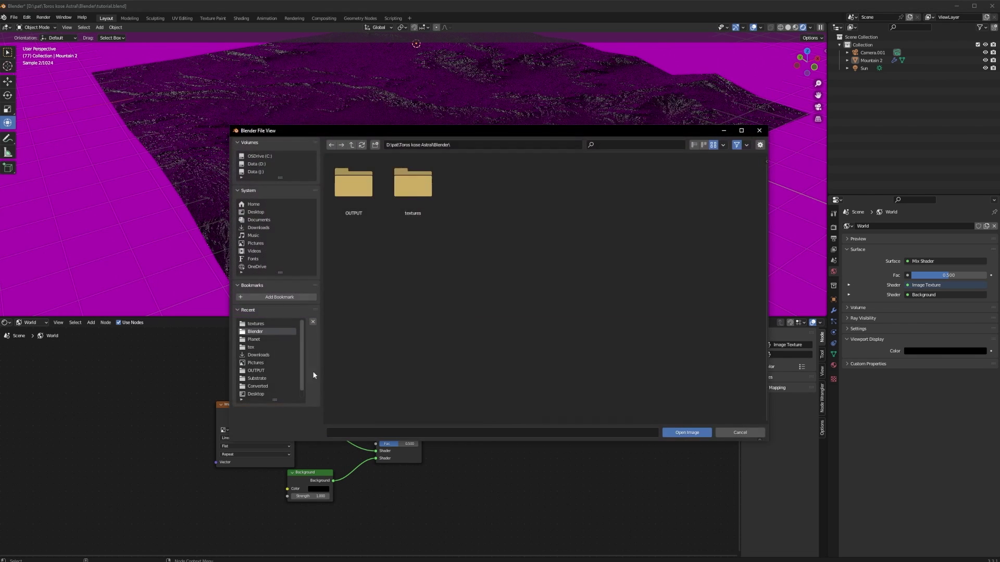
pyautogui.click(471, 144)
pyautogui.write('D:\\pat\\Toros kose Astral\\Blender\\textures')
pyautogui.press('Return')
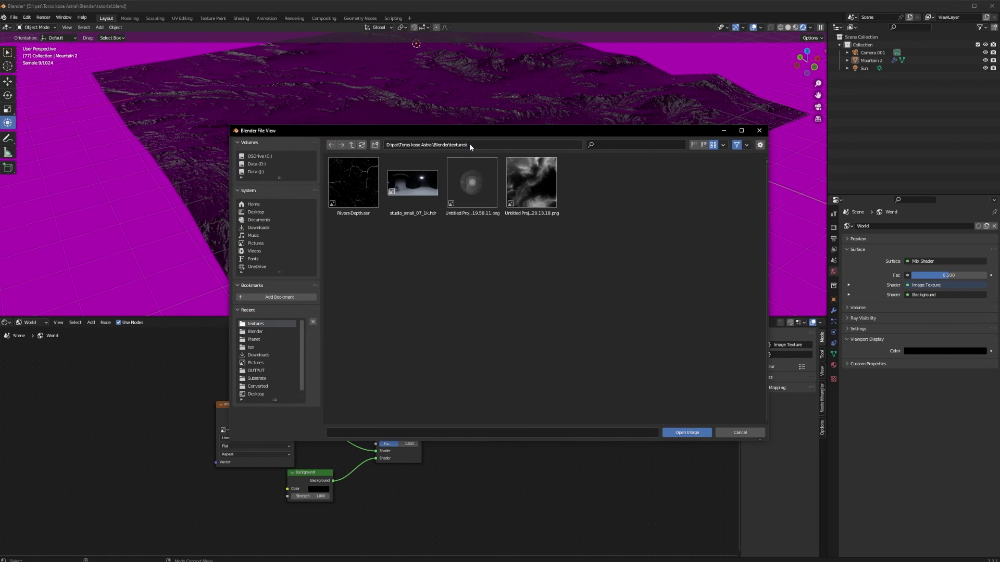
pyautogui.doubleClick(408, 182)
pyautogui.moveTo(265, 404); pyautogui.dragTo(271, 371)
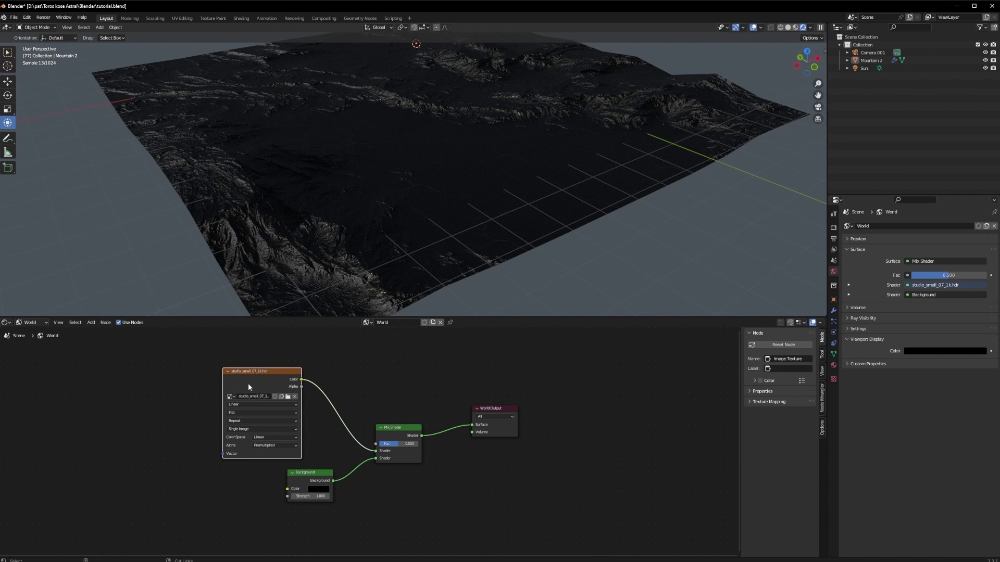
# - Add Texture Coordinate and Mapping nodes to the World's HDR Image Texture and connect the Generated output to the Mapping's Vector input
pyautogui.hotkey('ctrl', 't')
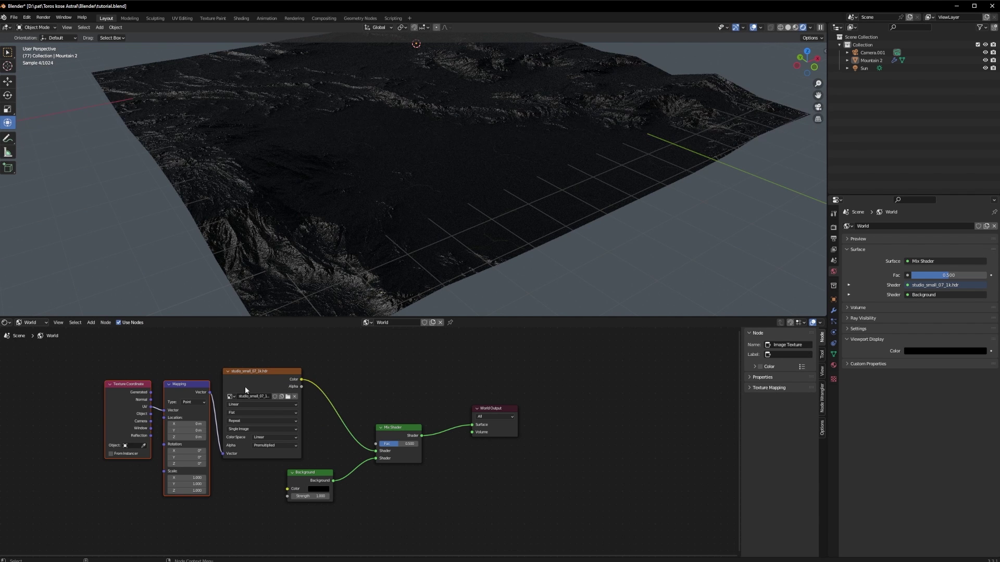
pyautogui.moveTo(199, 424); pyautogui.dragTo(212, 423)
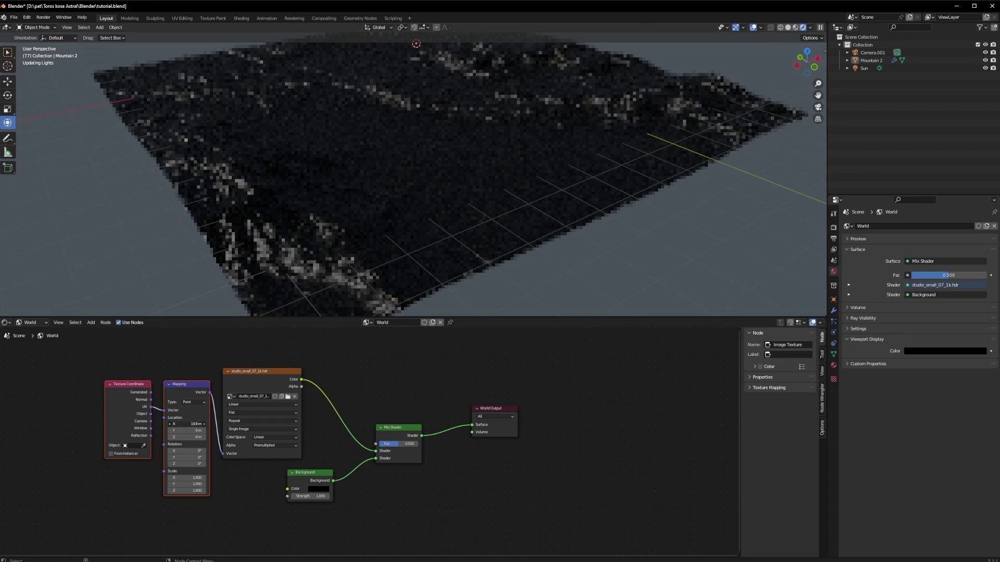
pyautogui.hotkey('ctrl', 'z')
pyautogui.moveTo(151, 392); pyautogui.dragTo(163, 411)
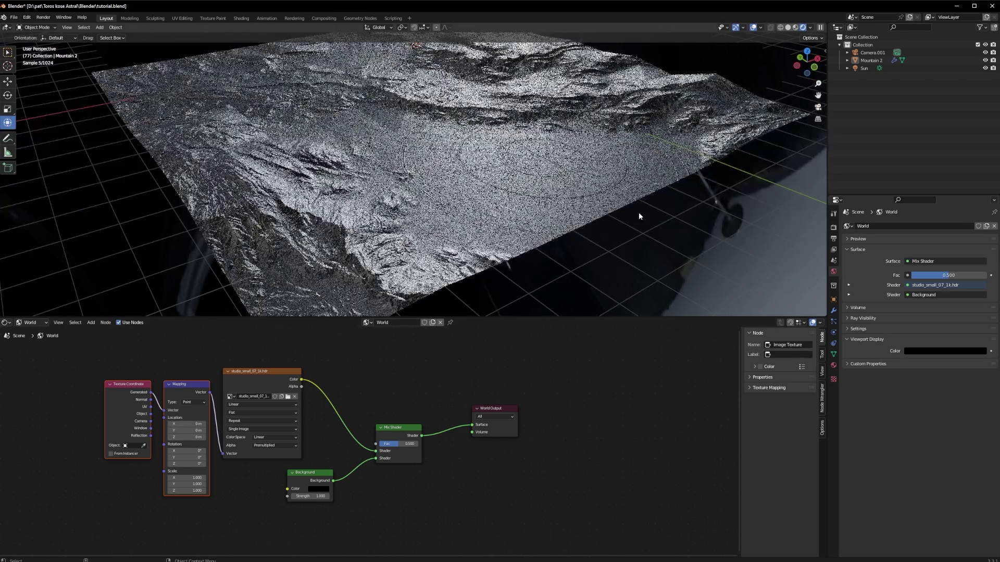
pyautogui.scroll(-5, 622, 211)
pyautogui.moveTo(605, 201); pyautogui.dragTo(536, 220, button='middle')
pyautogui.scroll(6, 536, 220)
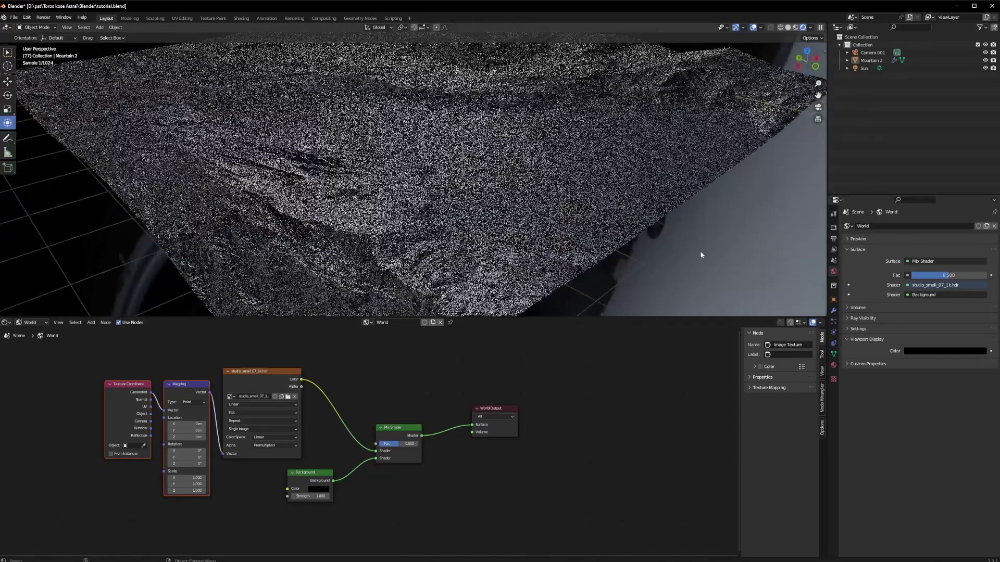
pyautogui.scroll(-6, 723, 246)
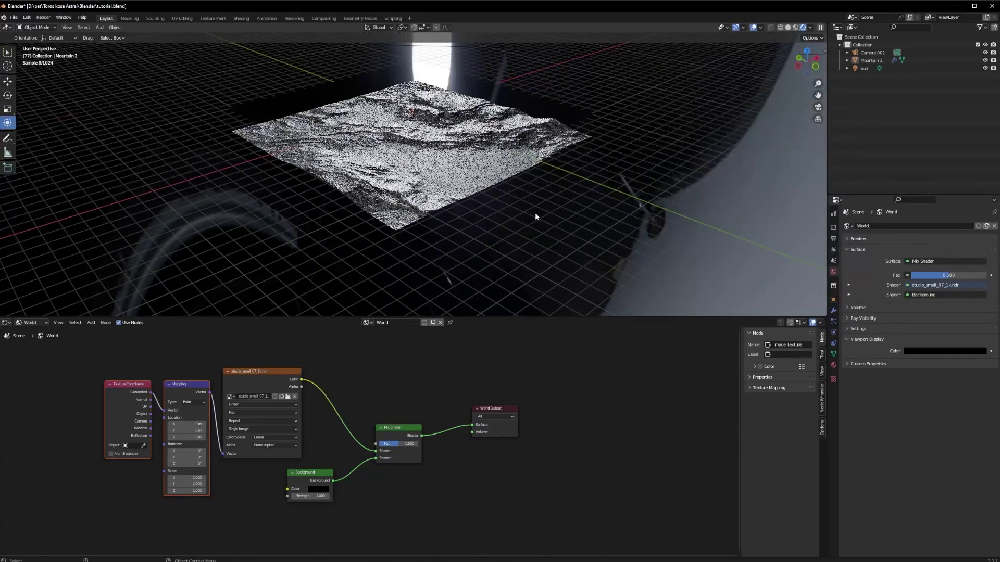
# - Add a Light Path node to the World nodes and place it above the HDR Image Texture
pyautogui.moveTo(352, 407); pyautogui.dragTo(305, 421, button='middle')
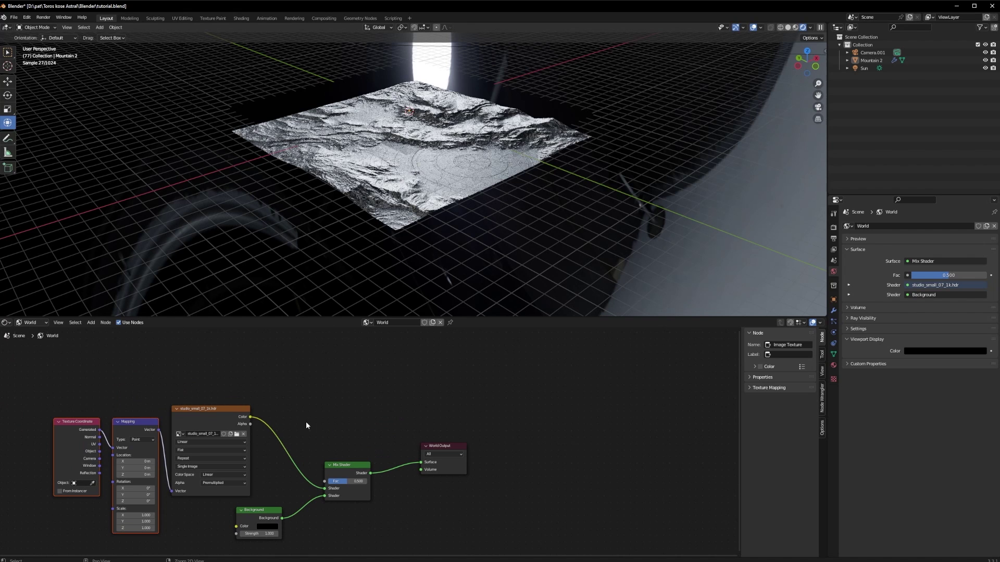
pyautogui.click(291, 398)
pyautogui.hotkey('shift', 'a')
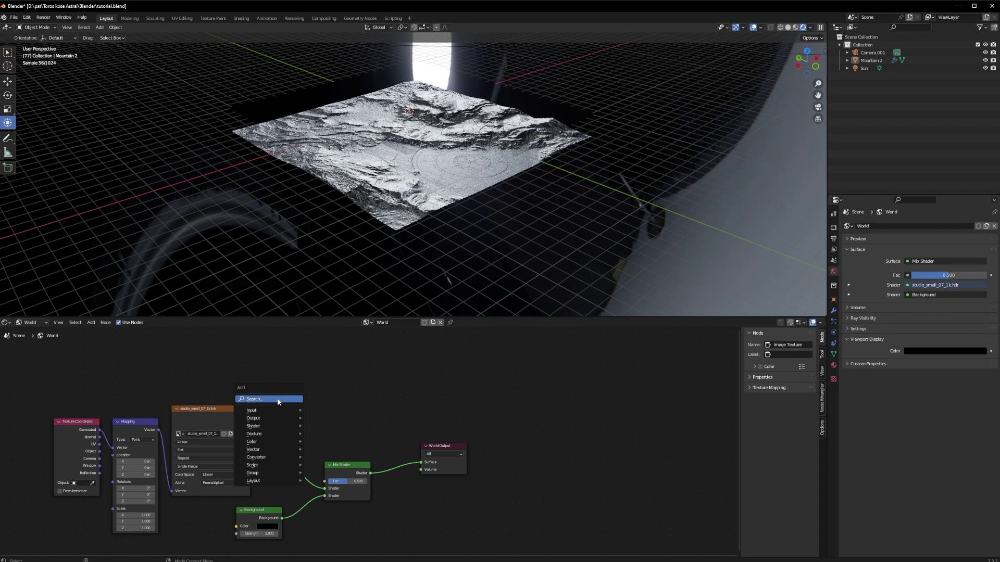
pyautogui.click(278, 399)
pyautogui.write('light')
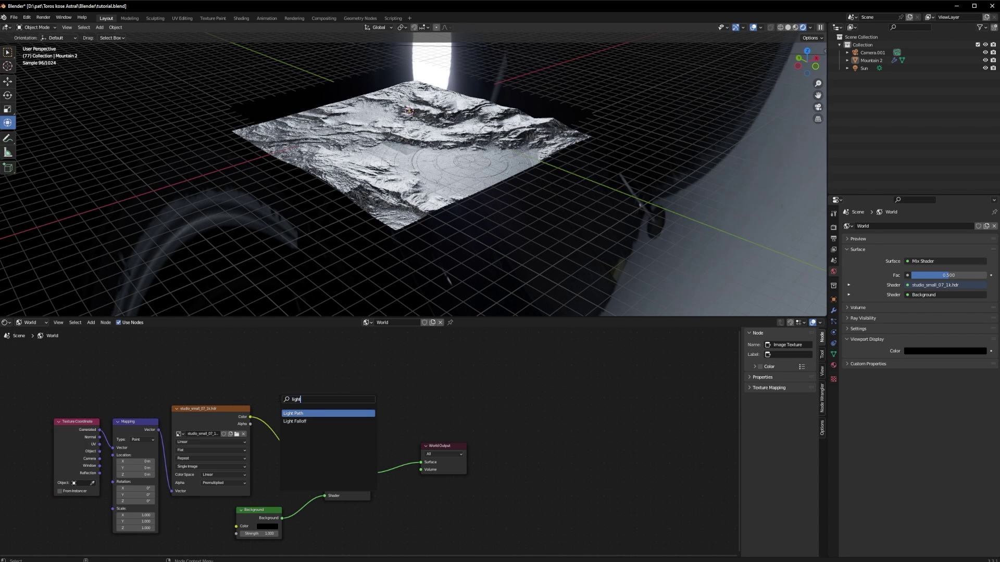
pyautogui.click(307, 413)
pyautogui.click(257, 368)
# - Connect the Light Path's Is Camera Ray output to the World Mix Shader's Fac input
pyautogui.scroll(-3, 358, 439)
pyautogui.moveTo(358, 439); pyautogui.dragTo(265, 389, button='middle')
pyautogui.moveTo(203, 334); pyautogui.dragTo(177, 353, button='middle')
pyautogui.moveTo(174, 346); pyautogui.dragTo(215, 536)
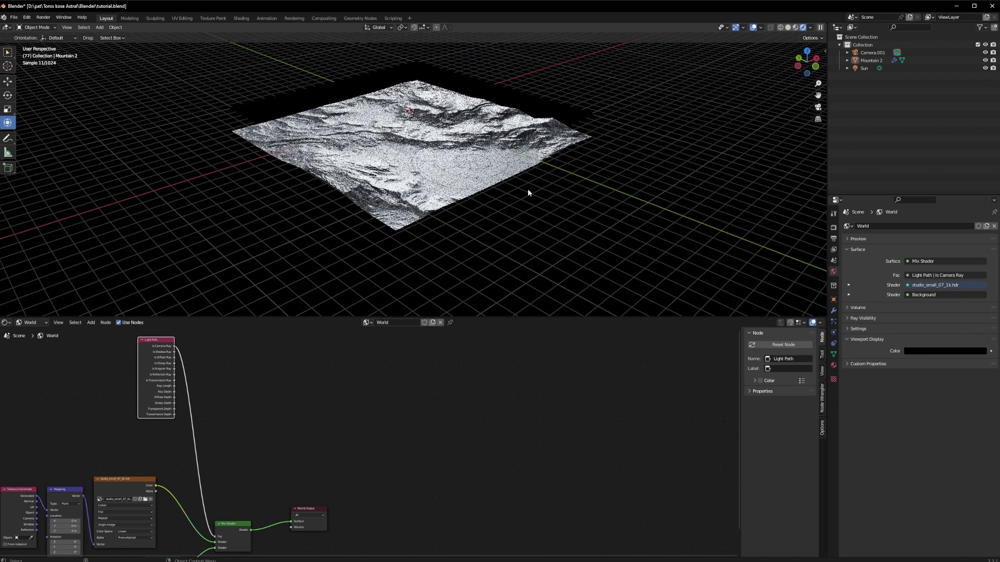
# - Shift the HDR Mapping node's location to change how the studio light falls on the terrain, and select the Sun light
pyautogui.scroll(5, 580, 158)
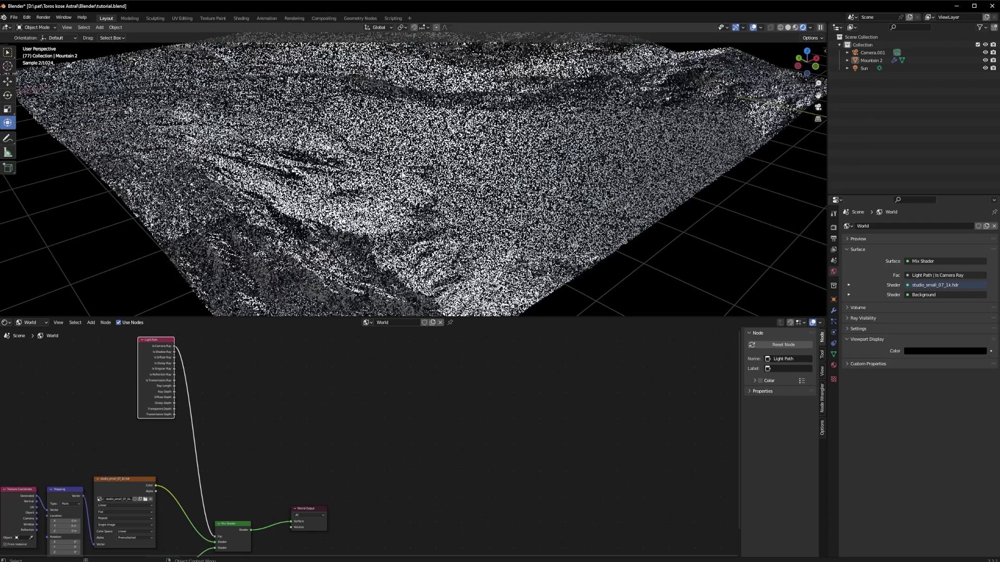
pyautogui.moveTo(264, 452); pyautogui.dragTo(344, 418, button='middle')
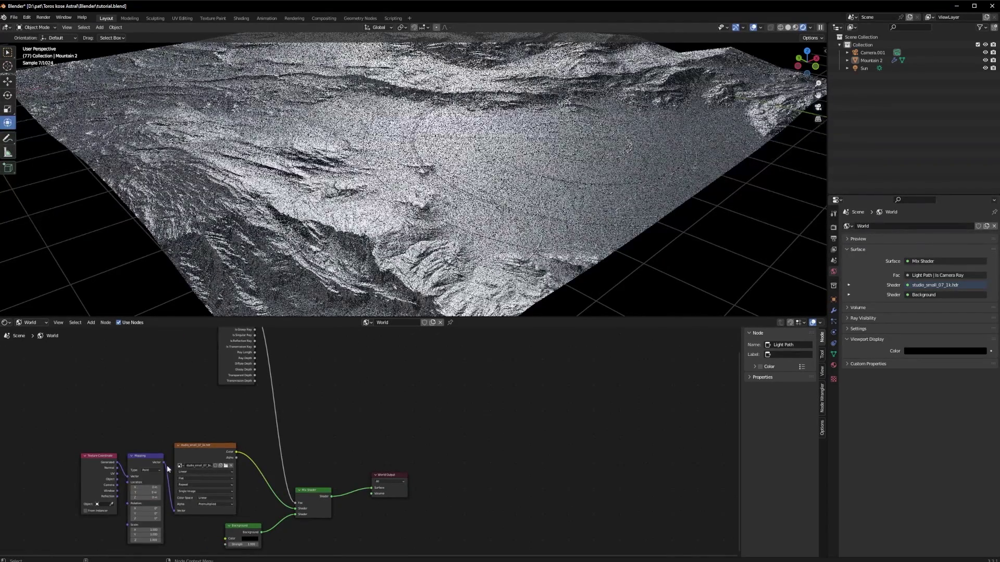
pyautogui.moveTo(114, 439); pyautogui.dragTo(152, 410, button='middle')
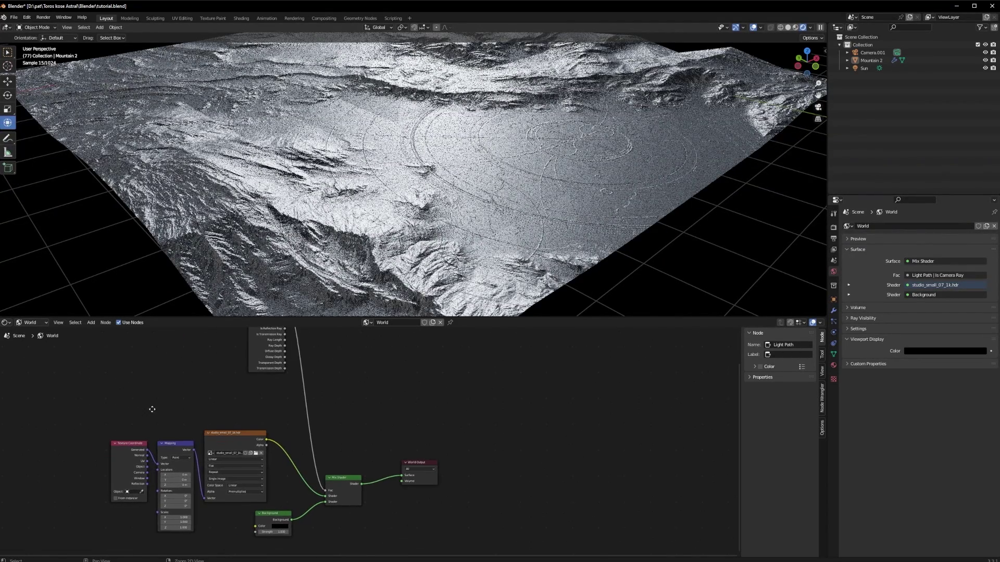
pyautogui.moveTo(176, 475); pyautogui.dragTo(202, 475)
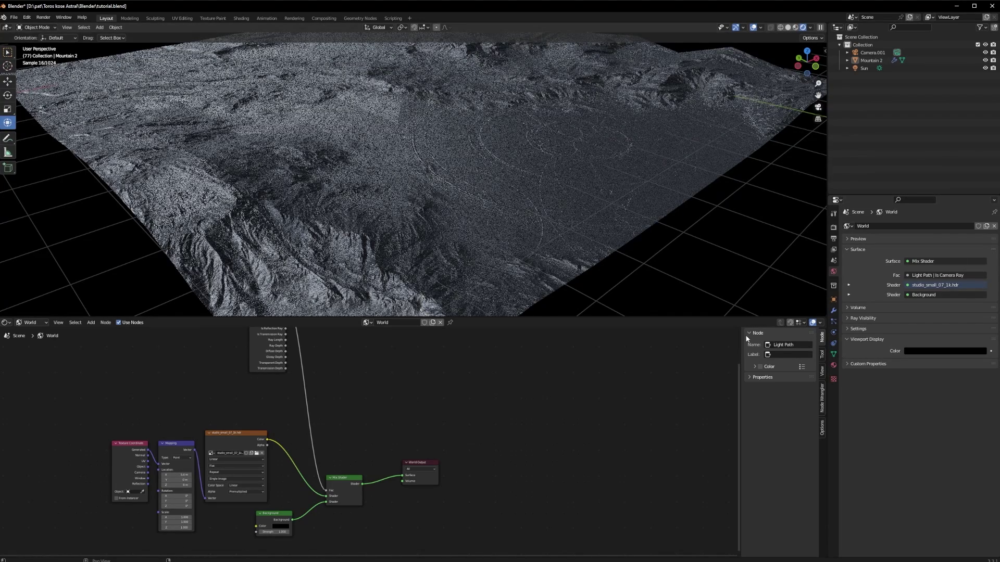
pyautogui.moveTo(445, 428); pyautogui.dragTo(441, 485, button='middle')
pyautogui.scroll(4, 460, 228)
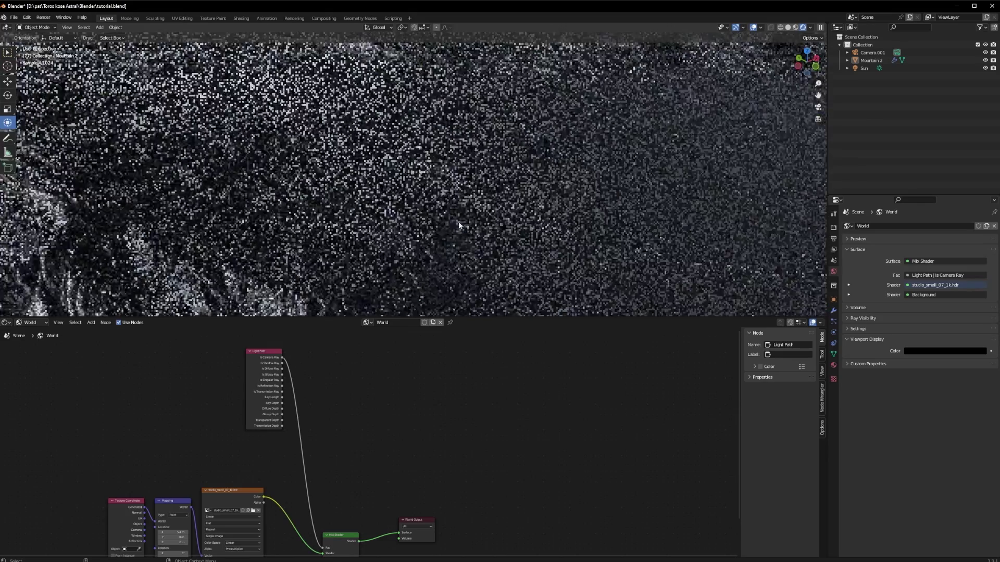
pyautogui.click(873, 68)
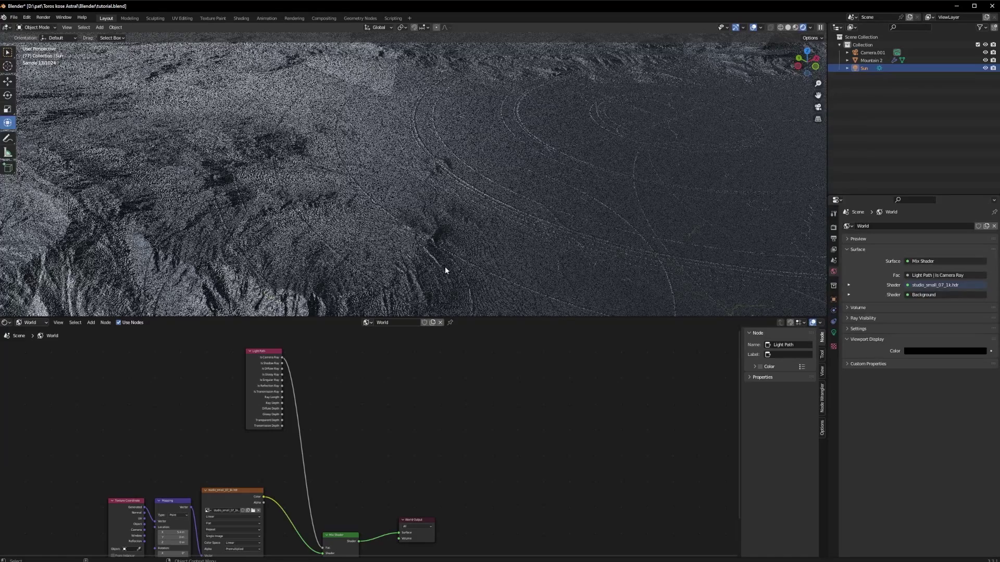
pyautogui.moveTo(286, 290); pyautogui.dragTo(668, 278, button='middle')
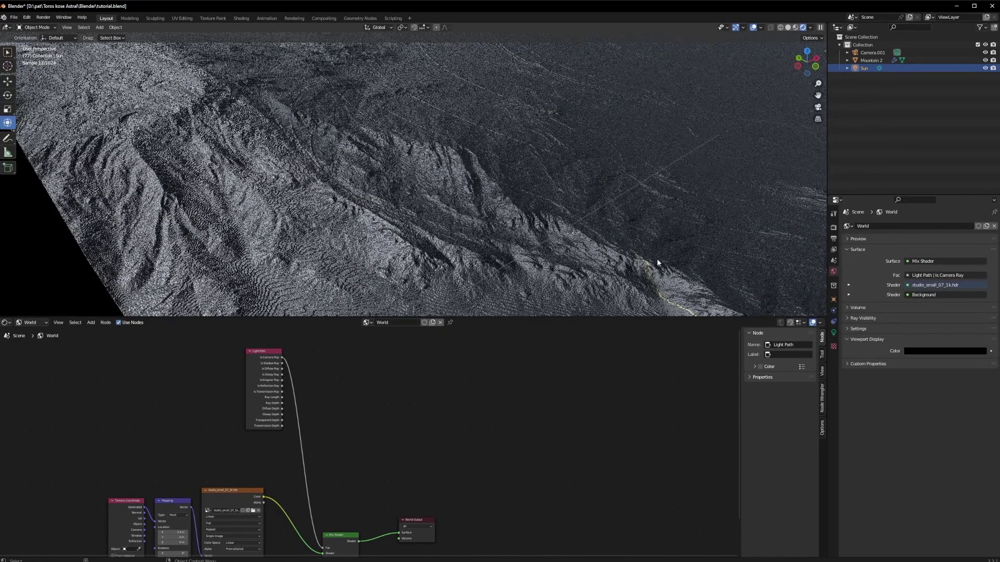
# - Move the HDR texture nodes aside and insert an Emission node between the Image Texture and the Mix Shader
pyautogui.moveTo(244, 477); pyautogui.dragTo(281, 388, button='middle')
pyautogui.moveTo(134, 458); pyautogui.dragTo(157, 404)
pyautogui.click(259, 393)
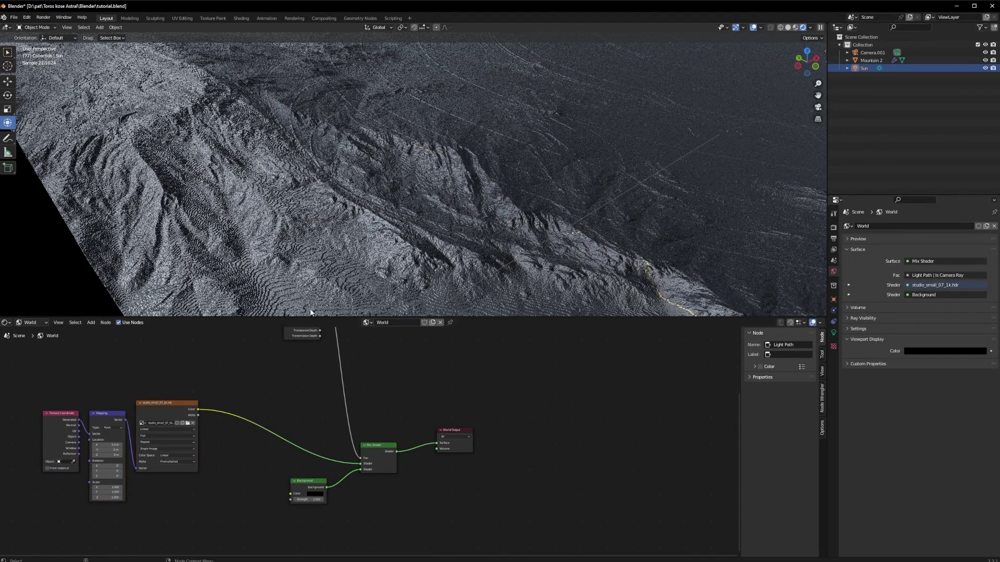
pyautogui.hotkey('shift', 'a')
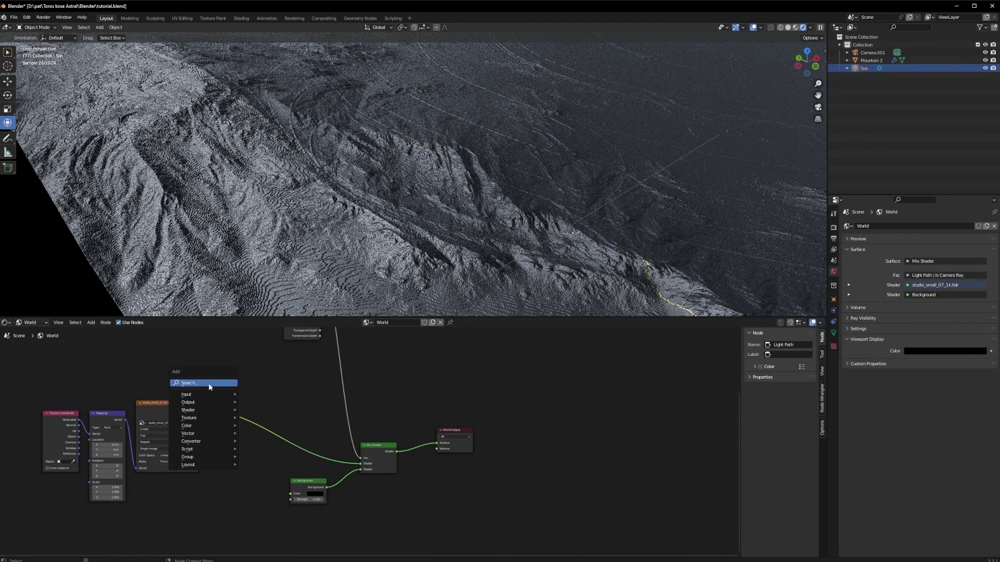
pyautogui.click(210, 384)
pyautogui.write('emis')
pyautogui.click(243, 398)
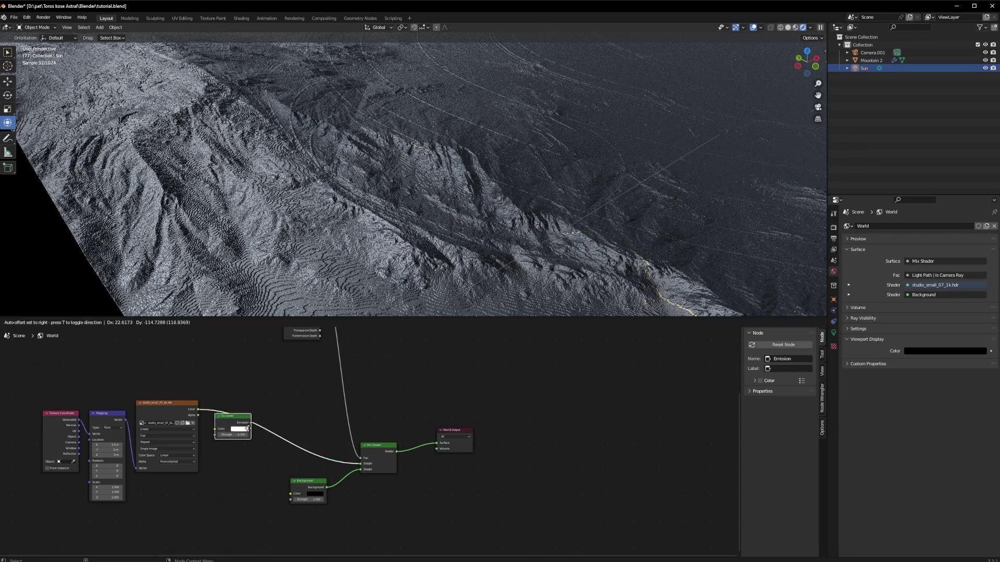
pyautogui.click(245, 428)
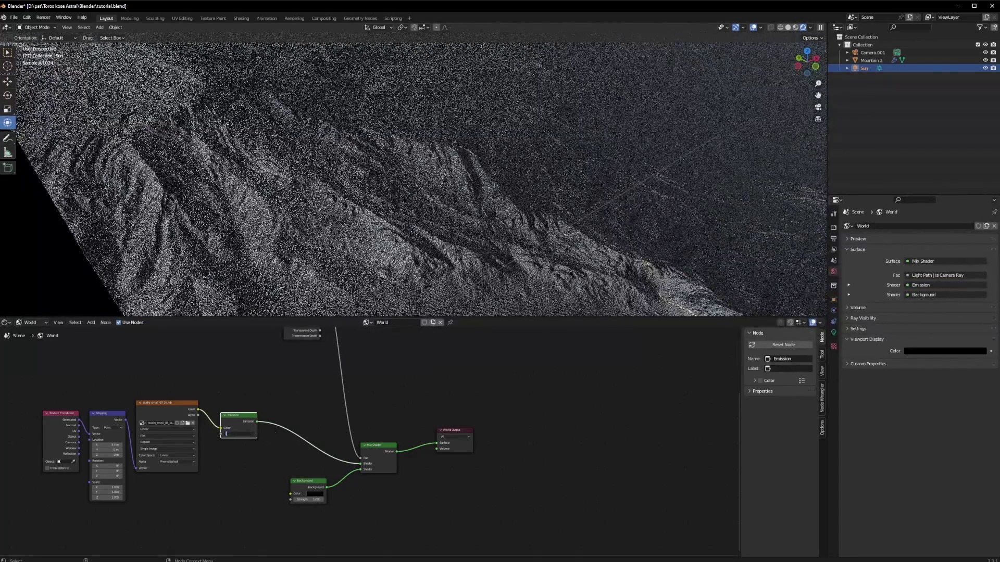
# - Set the World Emission strength to 2 and rearrange the Emission and Light Path nodes into a tidier layout
pyautogui.write('2')
pyautogui.press('Return')
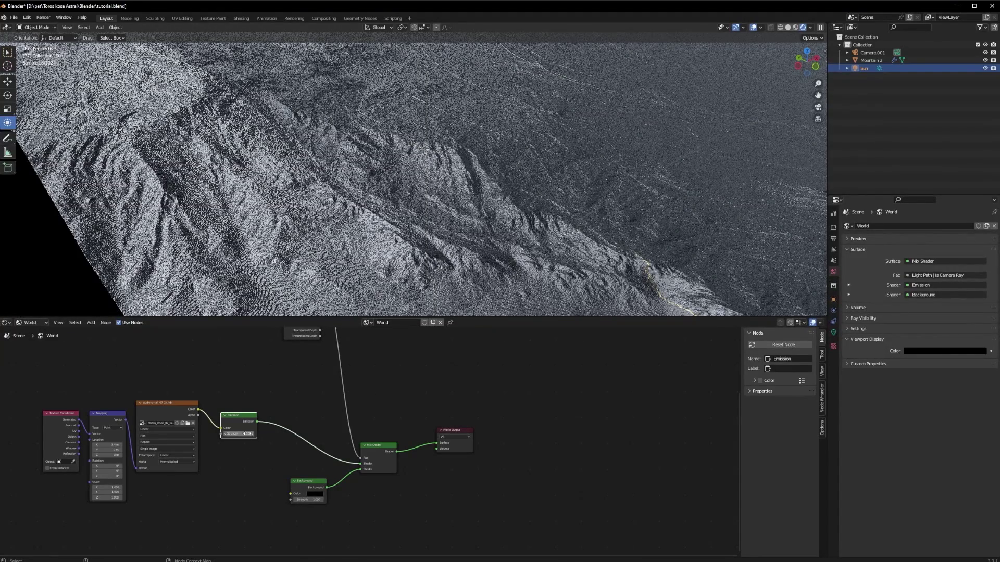
pyautogui.moveTo(238, 417); pyautogui.dragTo(265, 415)
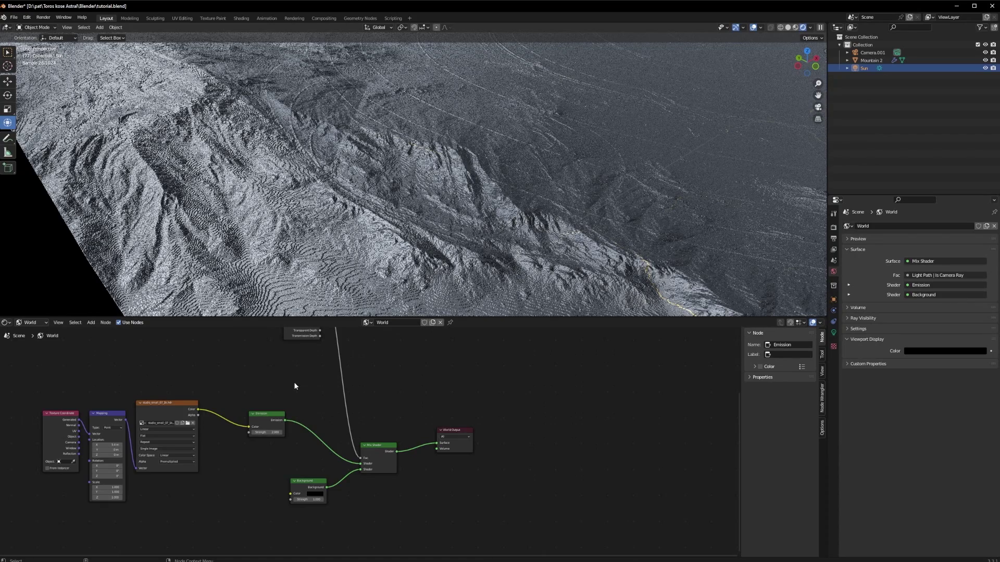
pyautogui.scroll(-2, 294, 382)
pyautogui.moveTo(282, 403); pyautogui.dragTo(269, 481, button='middle')
pyautogui.moveTo(305, 401); pyautogui.dragTo(280, 425)
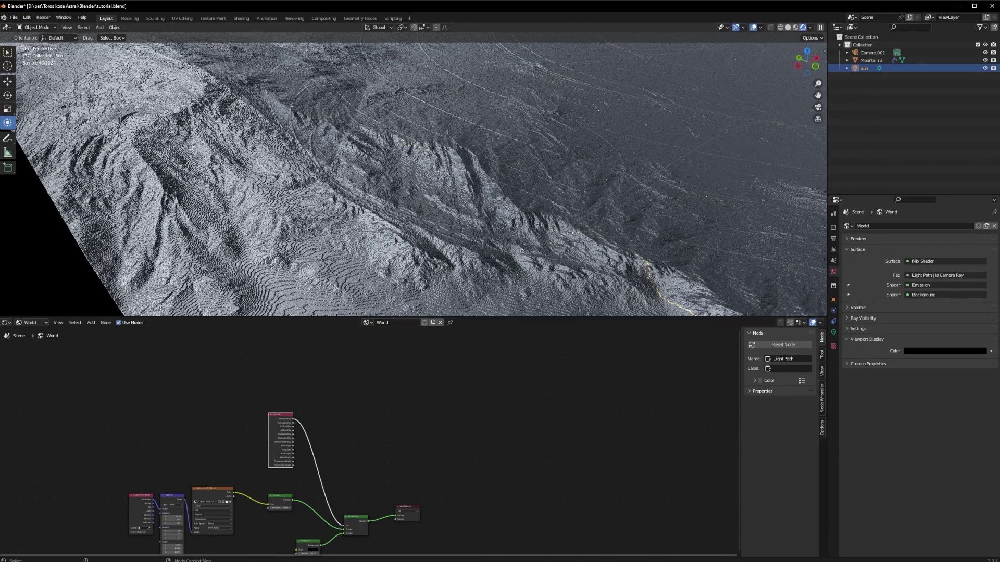
# - Switch to the camera view with the Mountain 2 terrain selected, and turn off the viewport overlays and gizmos
pyautogui.press('KP_0')
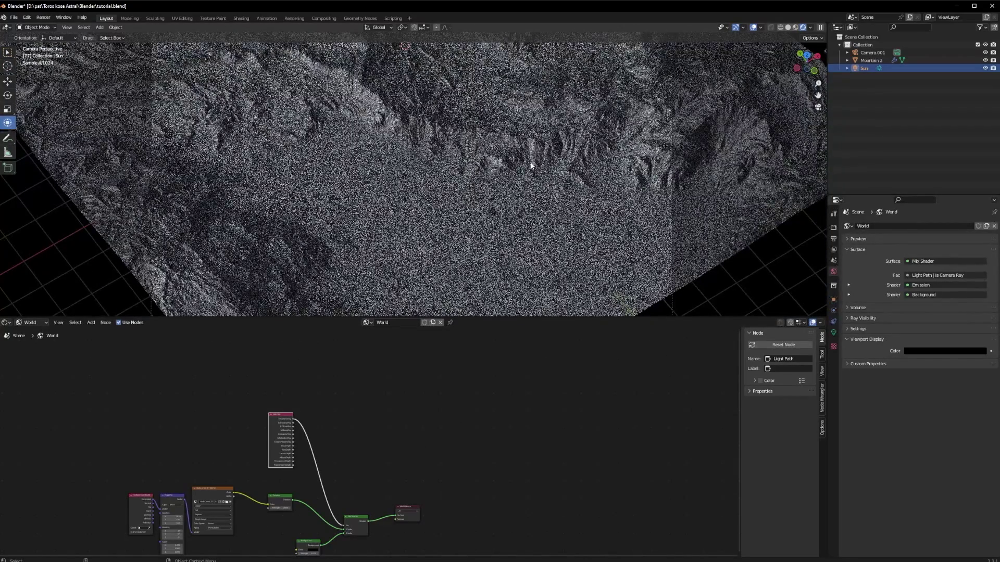
pyautogui.click(235, 118)
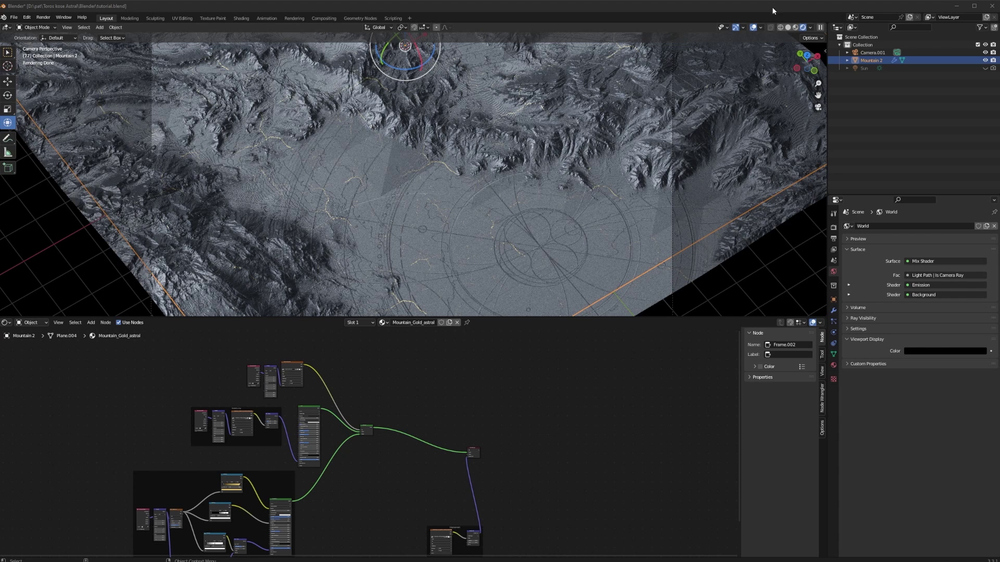
pyautogui.click(753, 30)
pyautogui.click(735, 29)
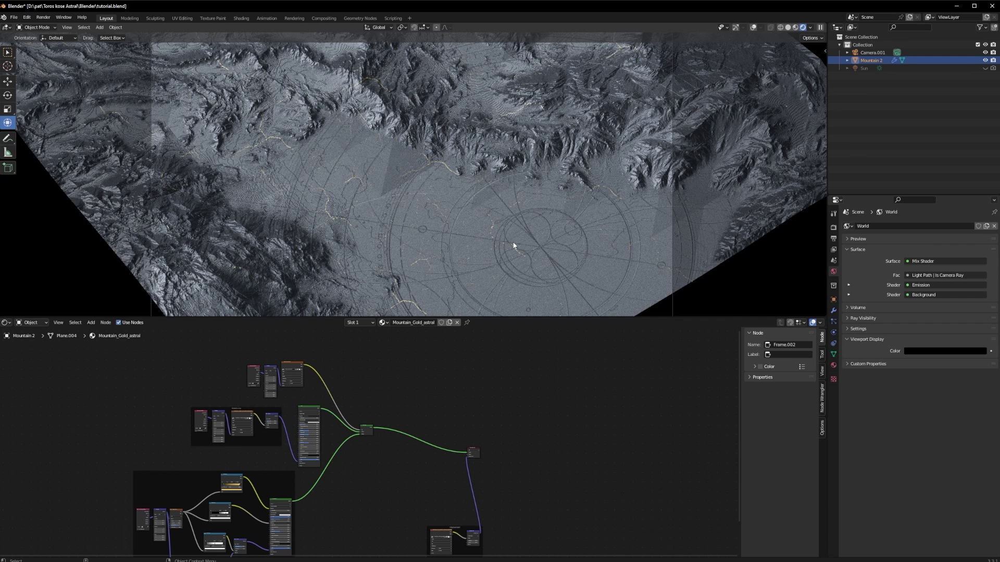
# - Duplicate the frame around the lower gold shader group and place the empty copy above the mask texture nodes
pyautogui.moveTo(402, 361); pyautogui.dragTo(362, 348, button='middle')
pyautogui.scroll(4, 303, 474)
pyautogui.scroll(-2, 205, 459)
pyautogui.click(204, 459)
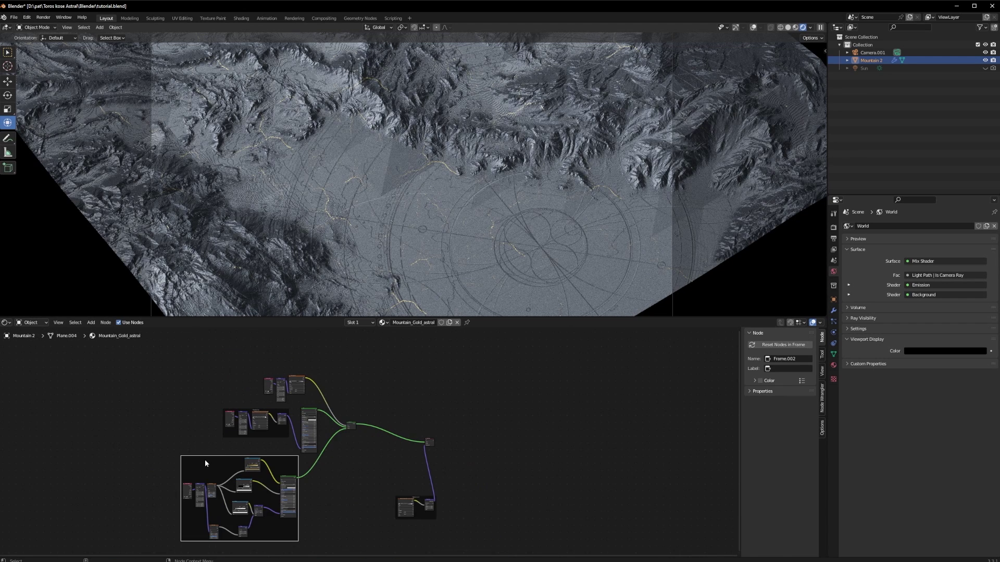
pyautogui.hotkey('shift', 'd')
pyautogui.click(275, 336)
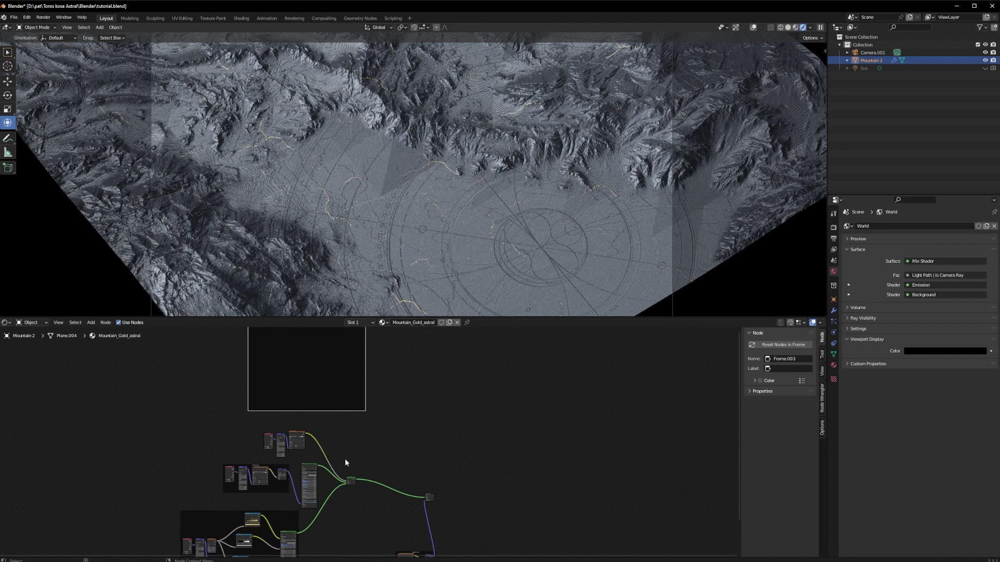
# - Duplicate the nodes of the lower gold shader group, detach the copies from their frame and place them inside the new empty frame
pyautogui.moveTo(345, 462); pyautogui.dragTo(358, 404, button='middle')
pyautogui.moveTo(306, 458); pyautogui.dragTo(199, 530)
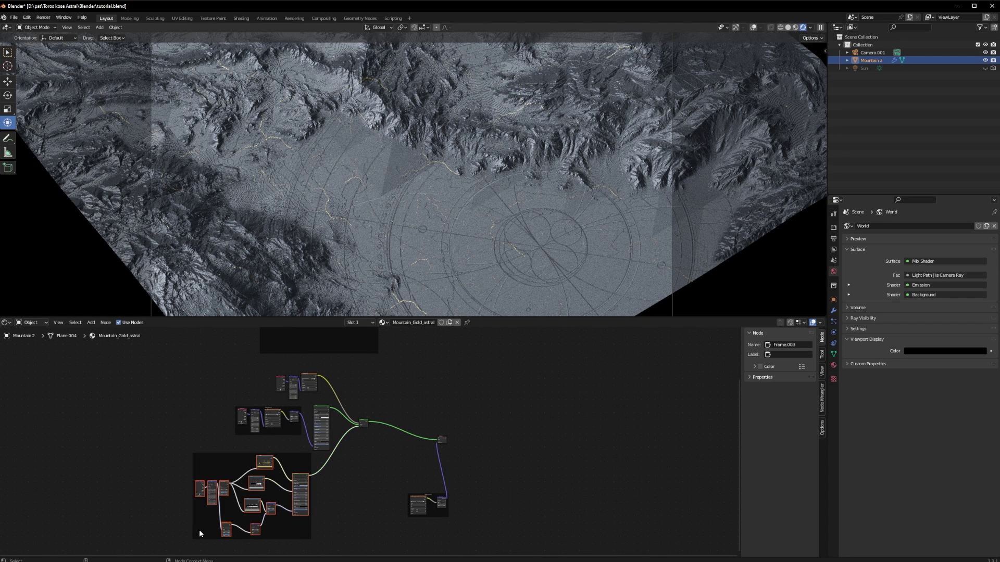
pyautogui.hotkey('shift', 'd')
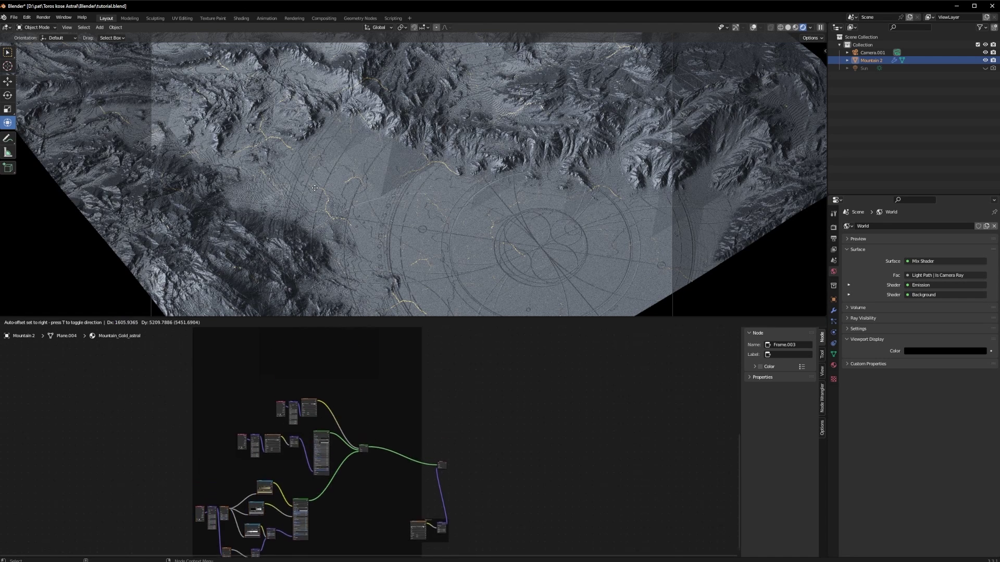
pyautogui.click(92, 417)
pyautogui.hotkey('alt', 'p')
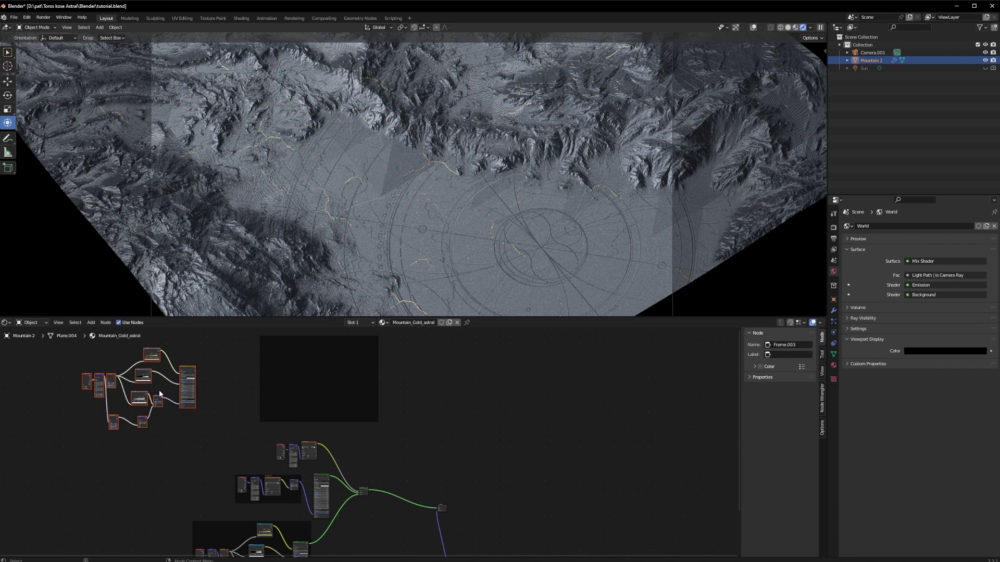
pyautogui.moveTo(151, 349); pyautogui.dragTo(337, 352)
pyautogui.moveTo(406, 370); pyautogui.dragTo(345, 386, button='middle')
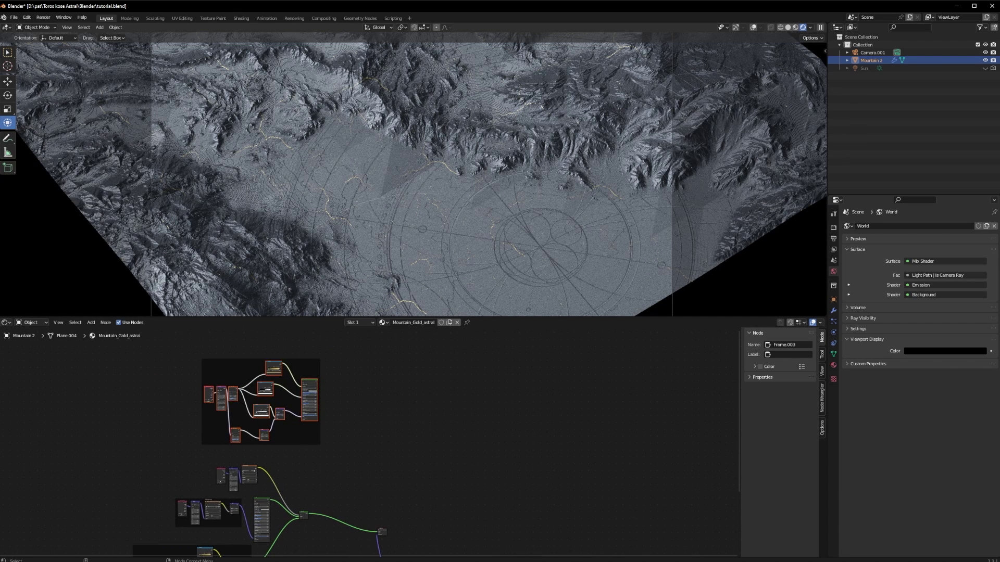
pyautogui.moveTo(368, 445); pyautogui.dragTo(363, 469, button='middle')
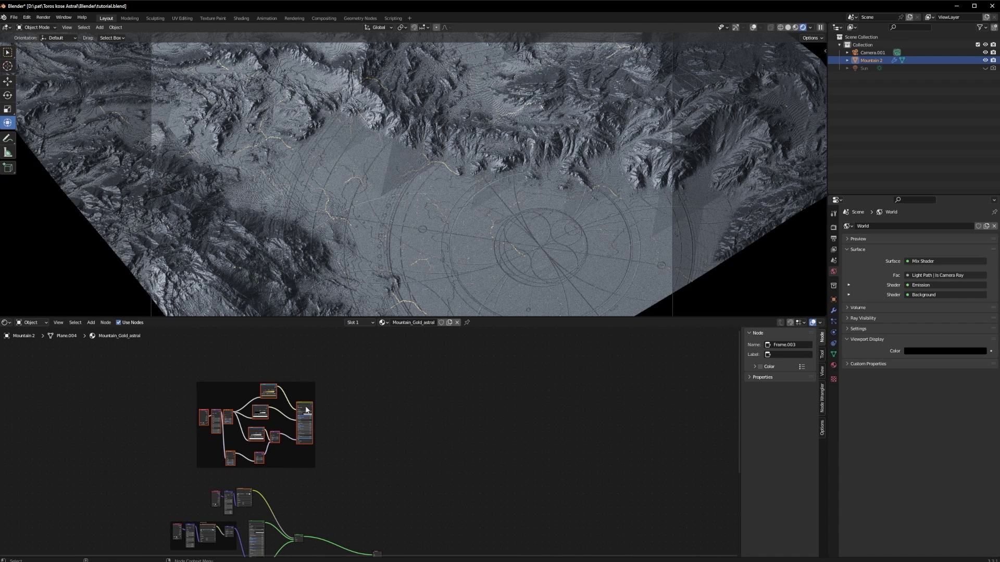
# - Duplicate the Texture Coordinate, Mapping and Image Texture nodes of the astral bump group and place the copies above the duplicated gold shader group
pyautogui.scroll(4, 353, 542)
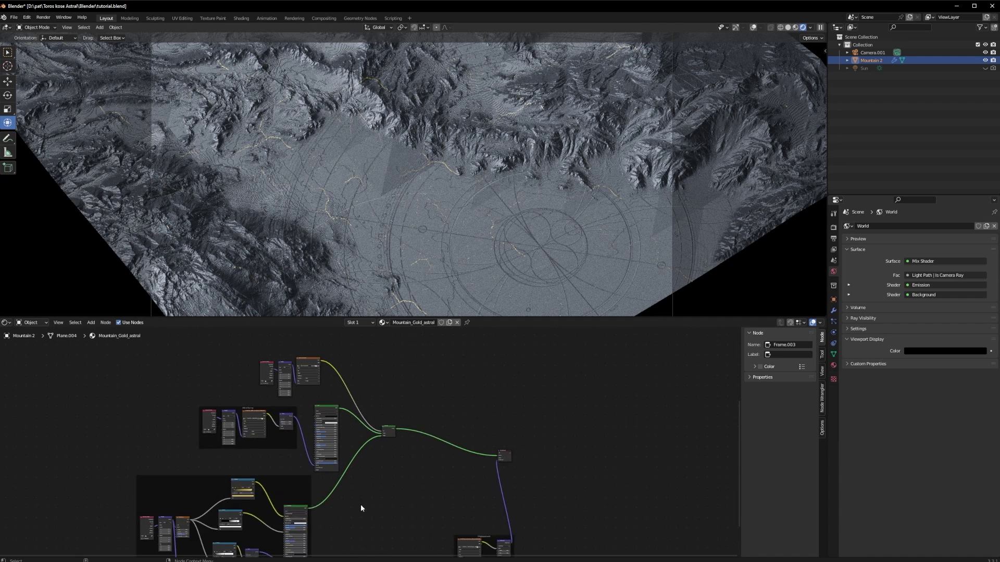
pyautogui.click(200, 412)
pyautogui.moveTo(126, 378); pyautogui.dragTo(195, 461)
pyautogui.hotkey('shift', 'd')
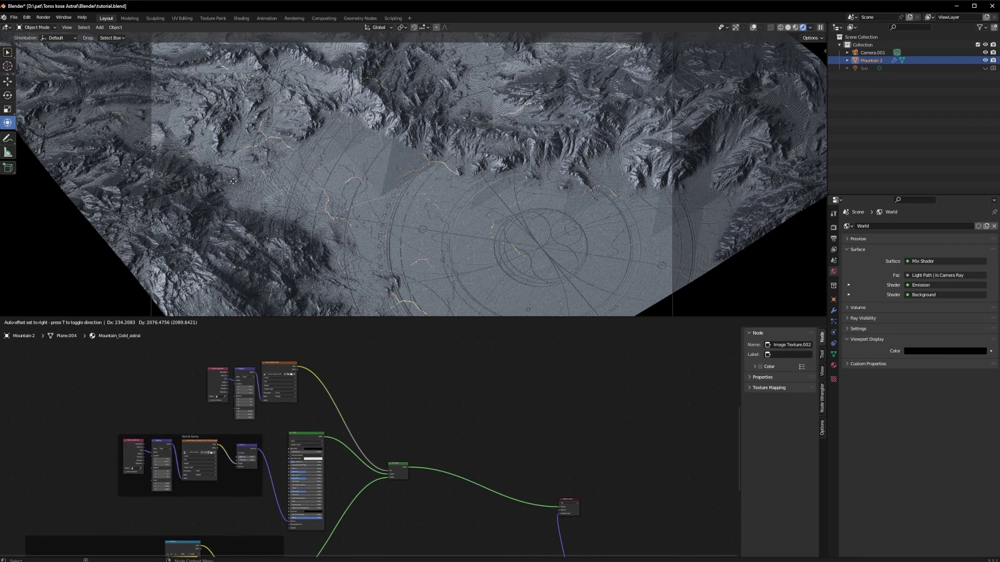
pyautogui.click(376, 394)
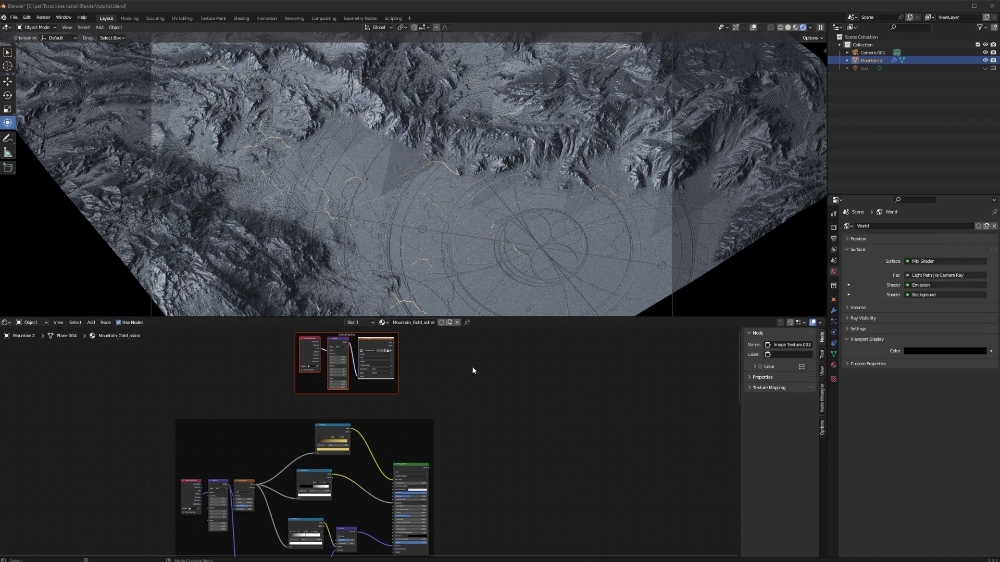
# - Add a Mix Shader node and place it beside the duplicated gold shader group
pyautogui.moveTo(454, 424); pyautogui.dragTo(193, 417, button='middle')
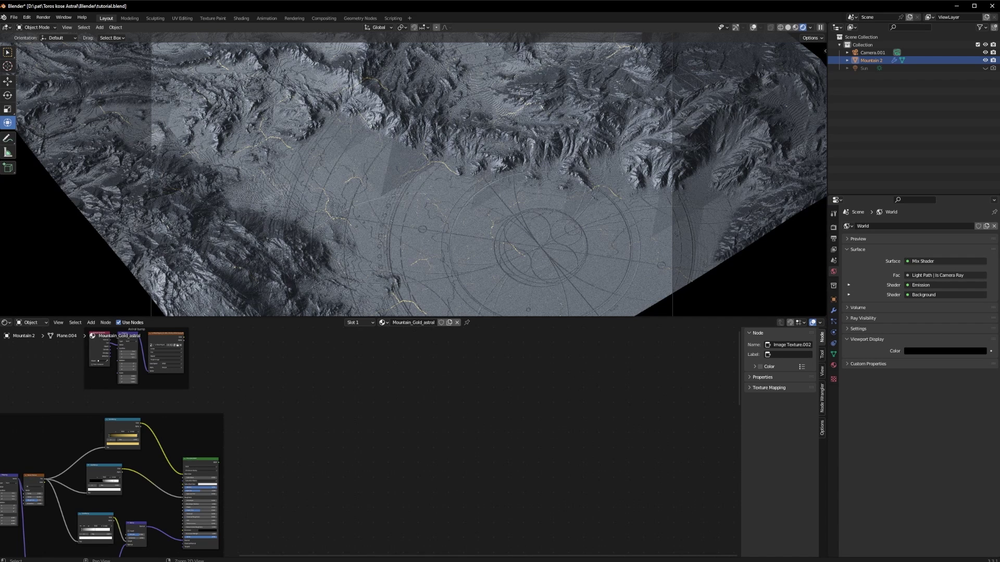
pyautogui.hotkey('shift', 'a')
pyautogui.click(321, 440)
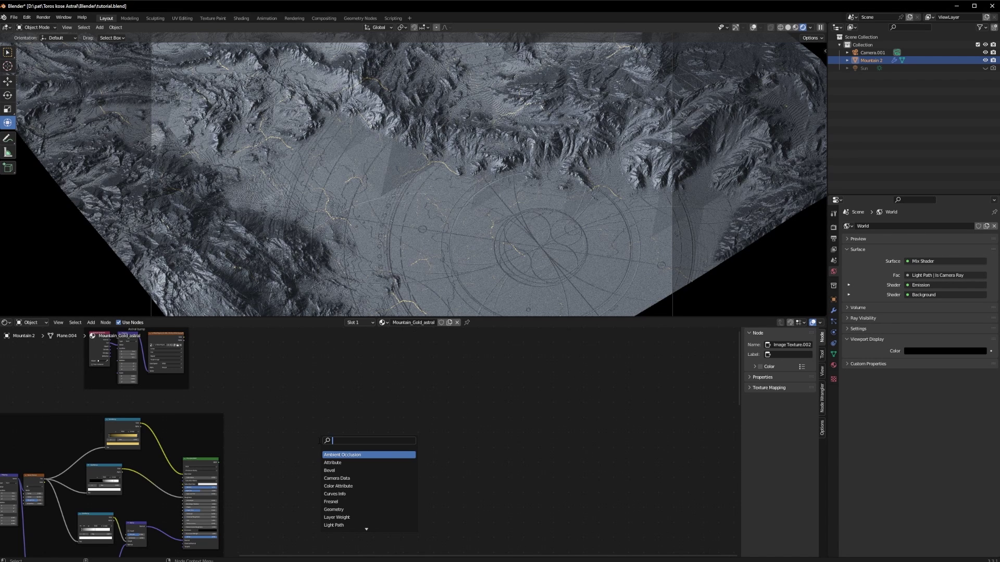
pyautogui.write('mix')
pyautogui.click(335, 463)
pyautogui.click(308, 448)
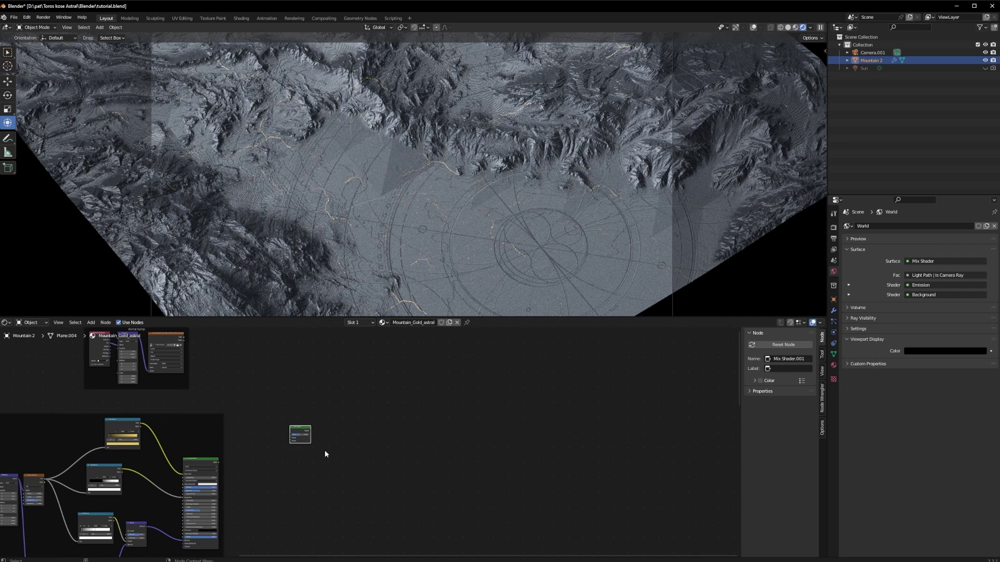
pyautogui.scroll(-9, 369, 459)
pyautogui.moveTo(397, 480); pyautogui.dragTo(362, 418, button='middle')
pyautogui.scroll(5, 269, 416)
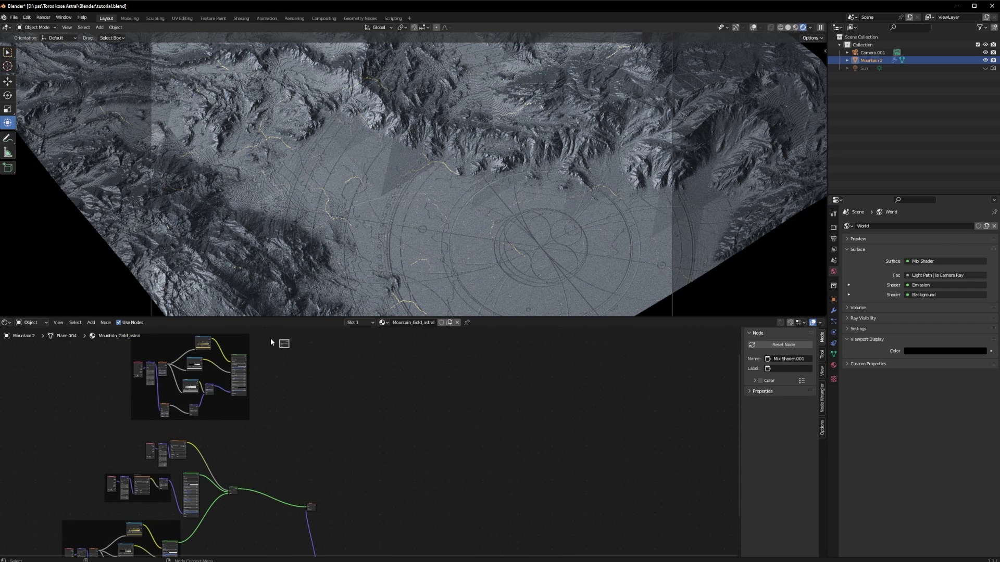
pyautogui.moveTo(284, 343); pyautogui.dragTo(297, 396)
pyautogui.scroll(3, 311, 465)
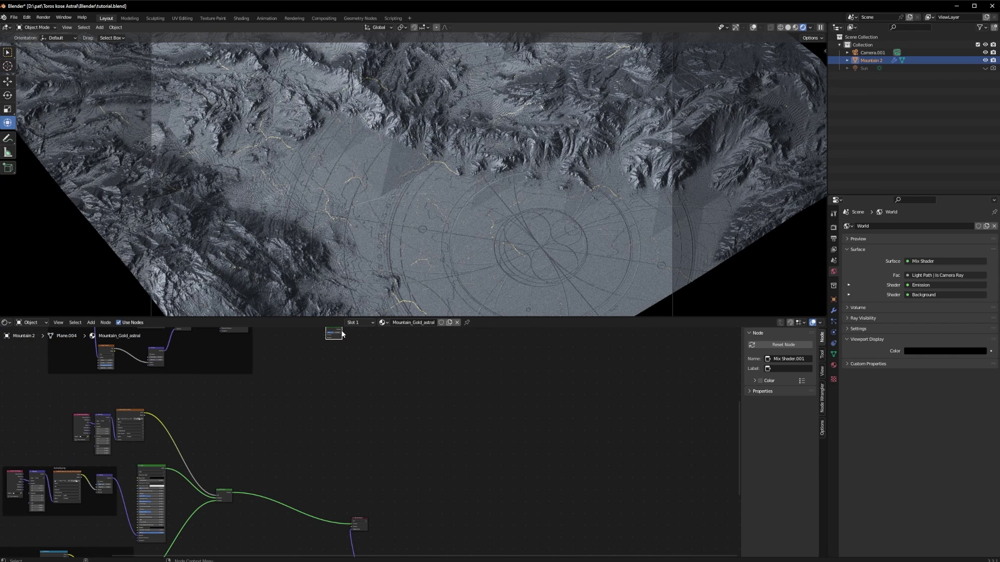
# - Connect the new Mix Shader to the Material Output, using the duplicated astral texture as its factor and the duplicated gold shader as its second shader
pyautogui.moveTo(341, 331); pyautogui.dragTo(350, 525)
pyautogui.moveTo(301, 356); pyautogui.dragTo(369, 517, button='middle')
pyautogui.moveTo(402, 490); pyautogui.dragTo(379, 388)
pyautogui.scroll(5, 292, 333)
pyautogui.moveTo(292, 333); pyautogui.dragTo(244, 384, button='middle')
pyautogui.moveTo(243, 384); pyautogui.dragTo(361, 479)
pyautogui.moveTo(283, 529); pyautogui.dragTo(361, 488)
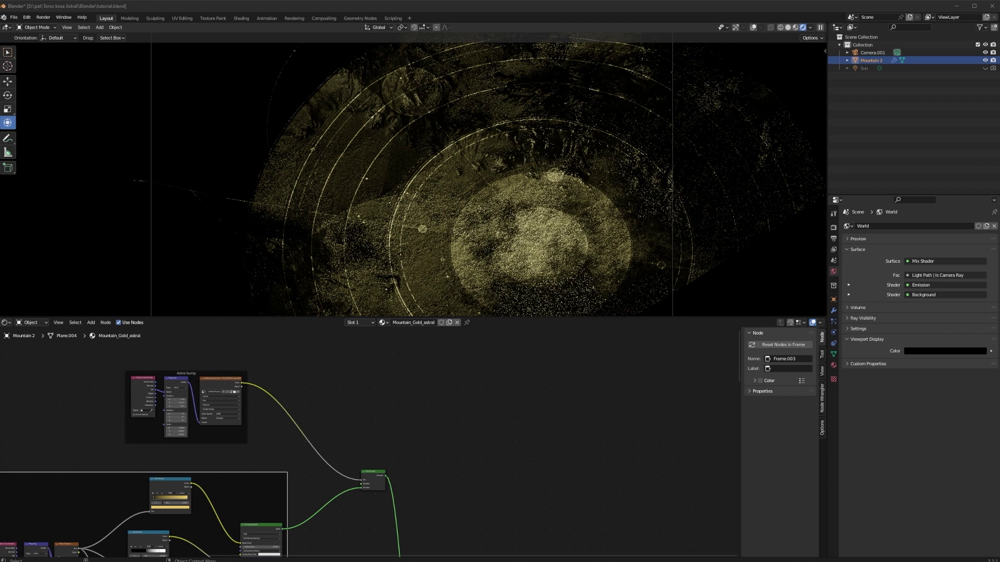
# - Add a ColorRamp node and connect its color to the first shader input of the new Mix Shader
pyautogui.click(255, 451)
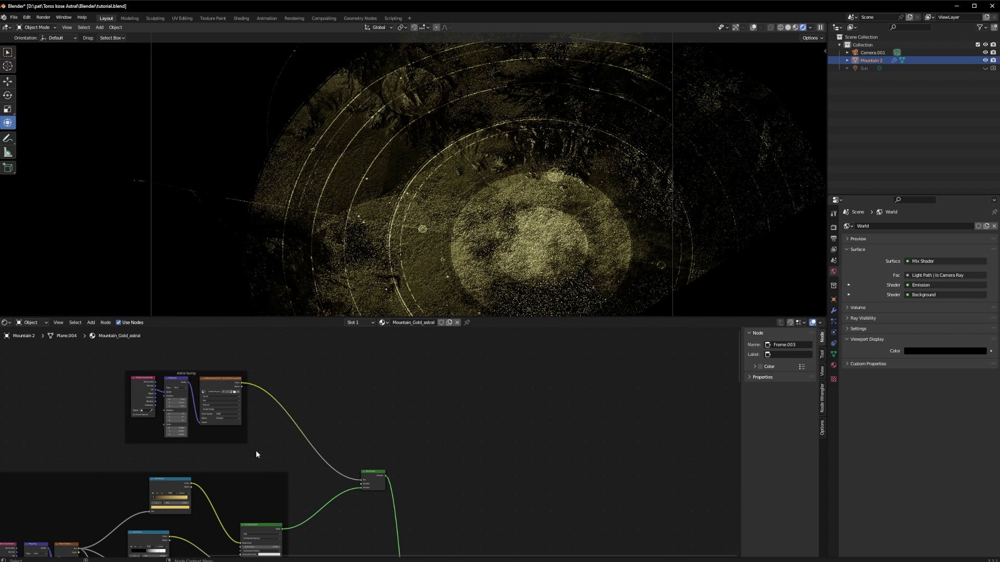
pyautogui.hotkey('shift', 'a')
pyautogui.click(250, 448)
pyautogui.write('colo')
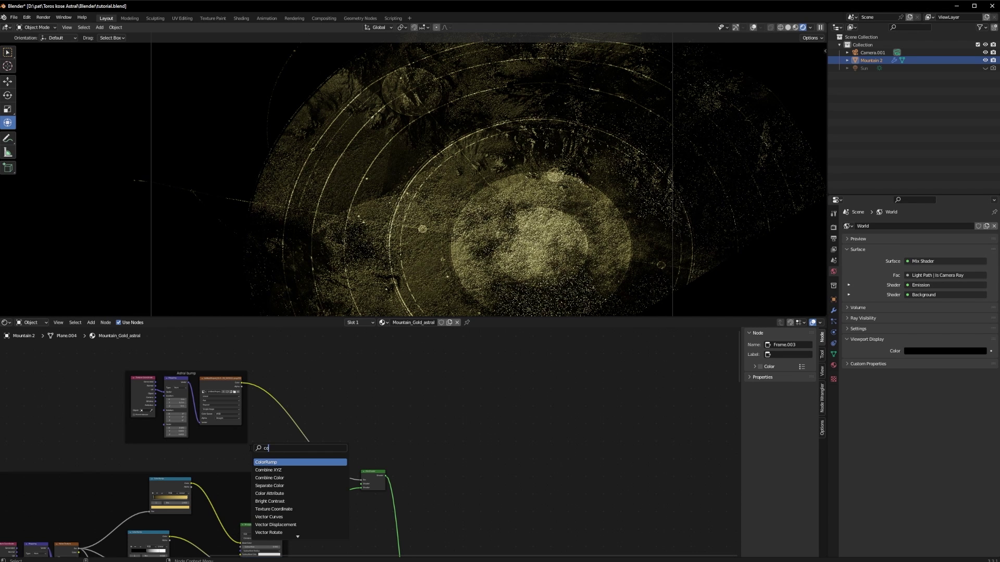
pyautogui.press('Return')
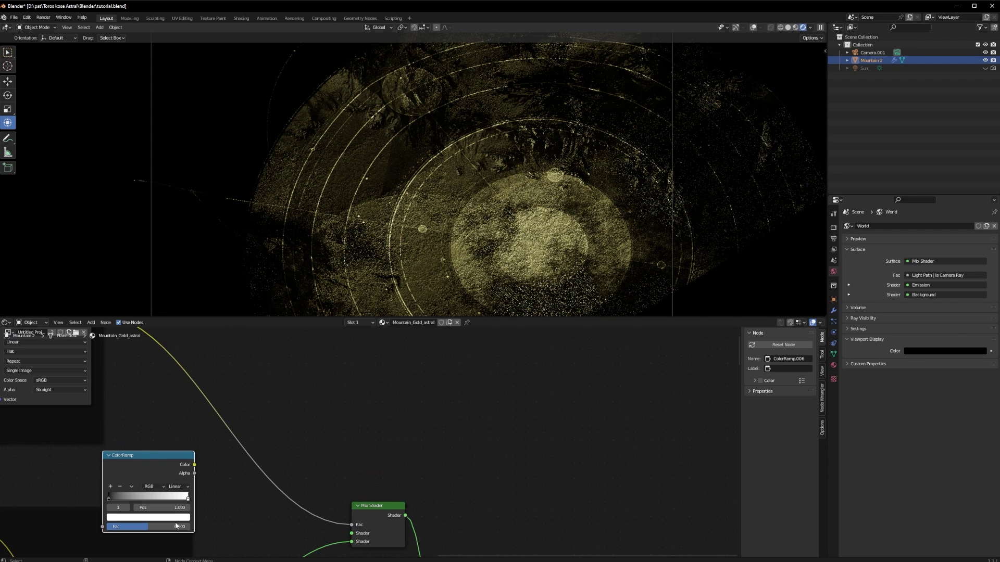
pyautogui.click(178, 518)
pyautogui.moveTo(174, 441); pyautogui.dragTo(351, 535)
# - Add an Add Shader node between the original Mix Shader and the Material Output
pyautogui.scroll(-6, 448, 535)
pyautogui.moveTo(448, 536); pyautogui.dragTo(394, 351, button='middle')
pyautogui.scroll(-10, 388, 519)
pyautogui.moveTo(389, 520); pyautogui.dragTo(410, 406, button='middle')
pyautogui.moveTo(317, 457); pyautogui.dragTo(344, 444, button='middle')
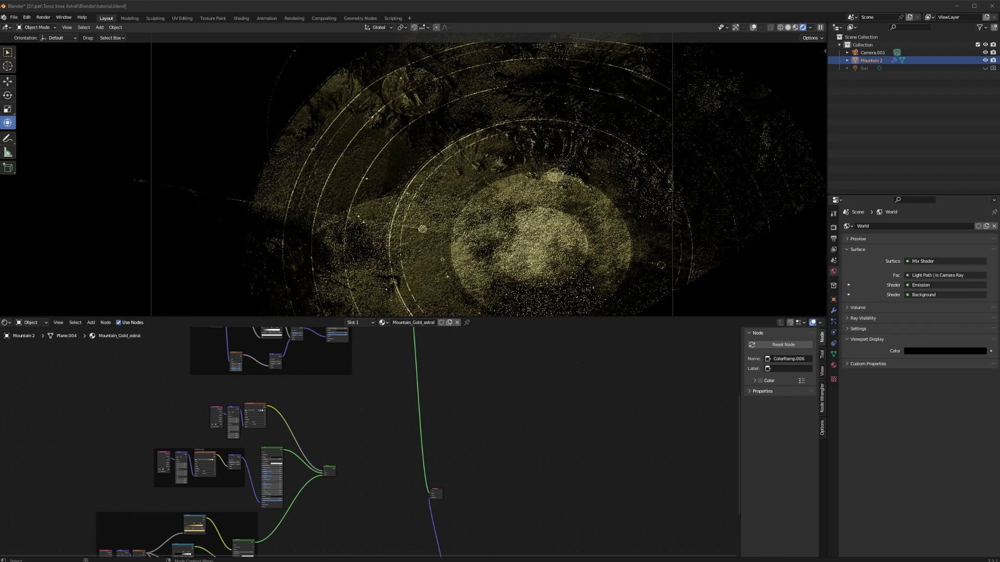
pyautogui.hotkey('shift', 'a')
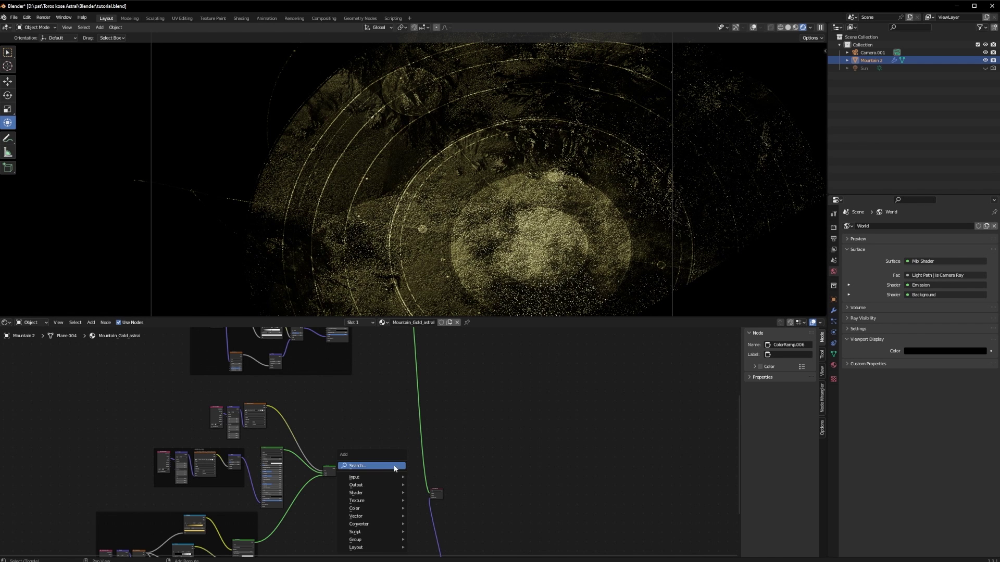
pyautogui.write('add')
pyautogui.press('Return')
pyautogui.click(390, 424)
# - Feed both the original and the new Mix Shader into the Add Shader, and connect its result to the Material Output surface
pyautogui.moveTo(336, 469); pyautogui.dragTo(369, 425)
pyautogui.moveTo(400, 390); pyautogui.dragTo(388, 484, button='middle')
pyautogui.moveTo(392, 357); pyautogui.dragTo(356, 515)
pyautogui.moveTo(395, 529); pyautogui.dragTo(395, 418, button='middle')
pyautogui.moveTo(369, 403); pyautogui.dragTo(420, 476)
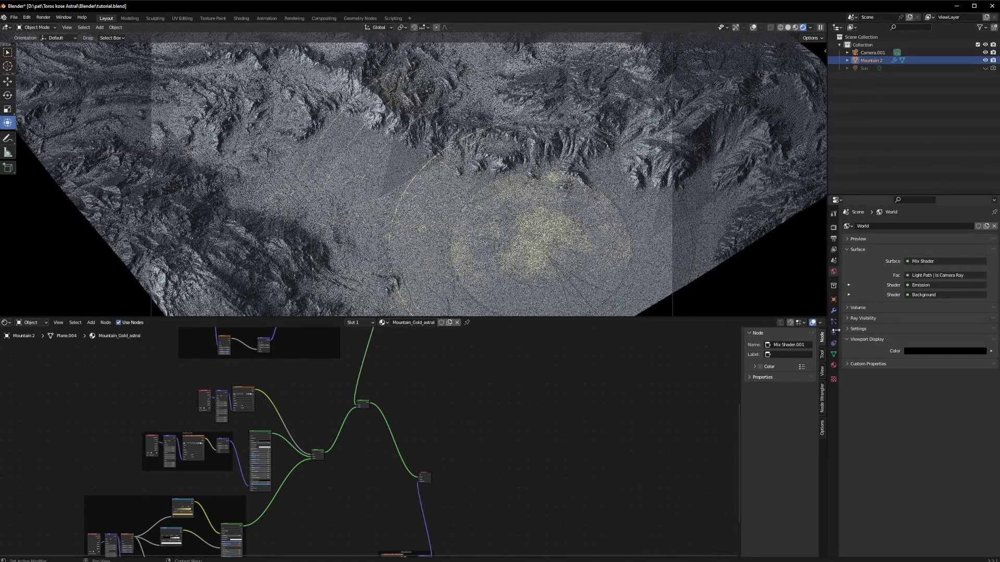
# - Look at the Mountain 2 terrain's Subdivision modifiers and the scene's render settings
pyautogui.click(833, 310)
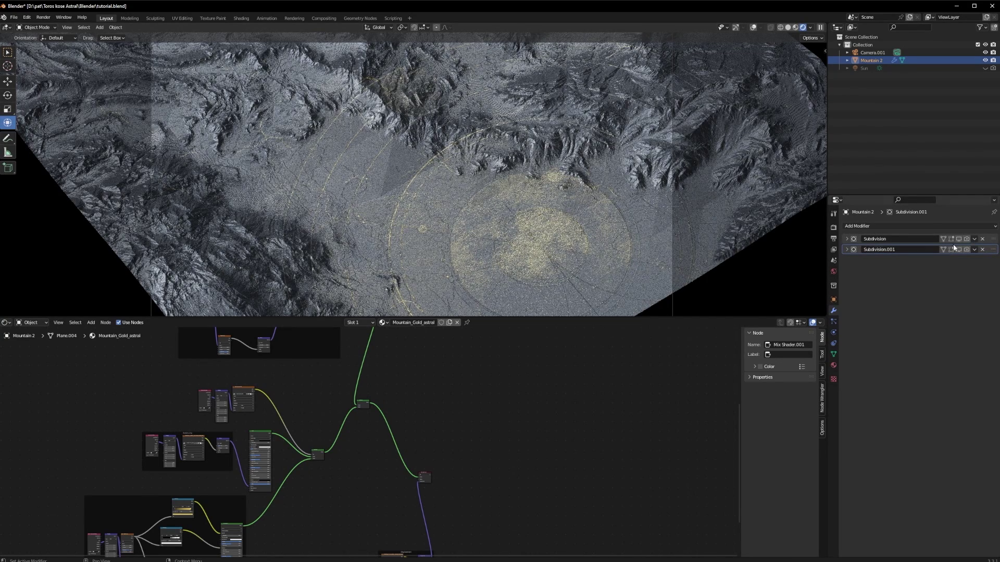
pyautogui.click(833, 228)
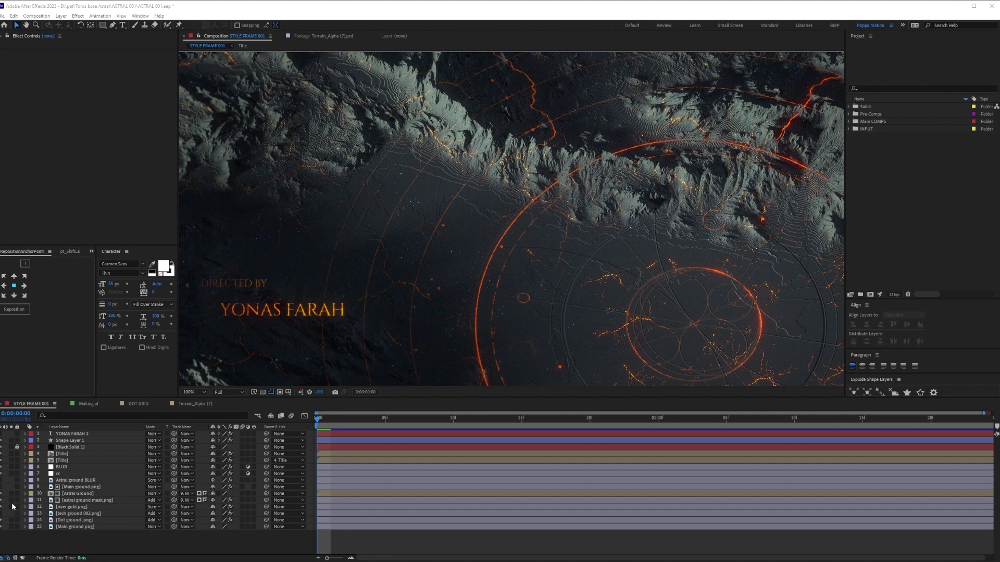
# - Switch to After Effects and briefly solo the Dot ground layer in the STYLE FRAME 001 composition
pyautogui.click(11, 520)
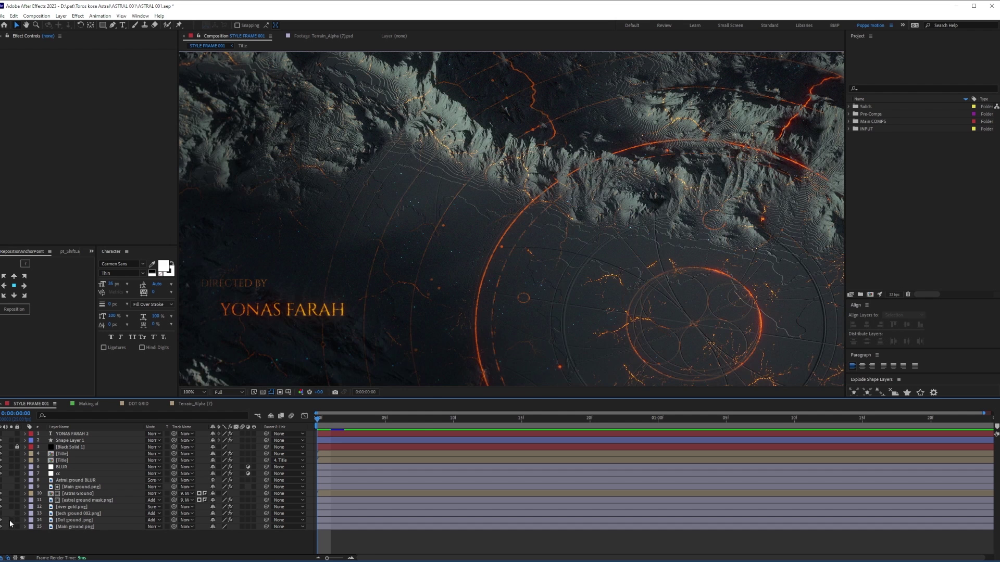
pyautogui.click(11, 520)
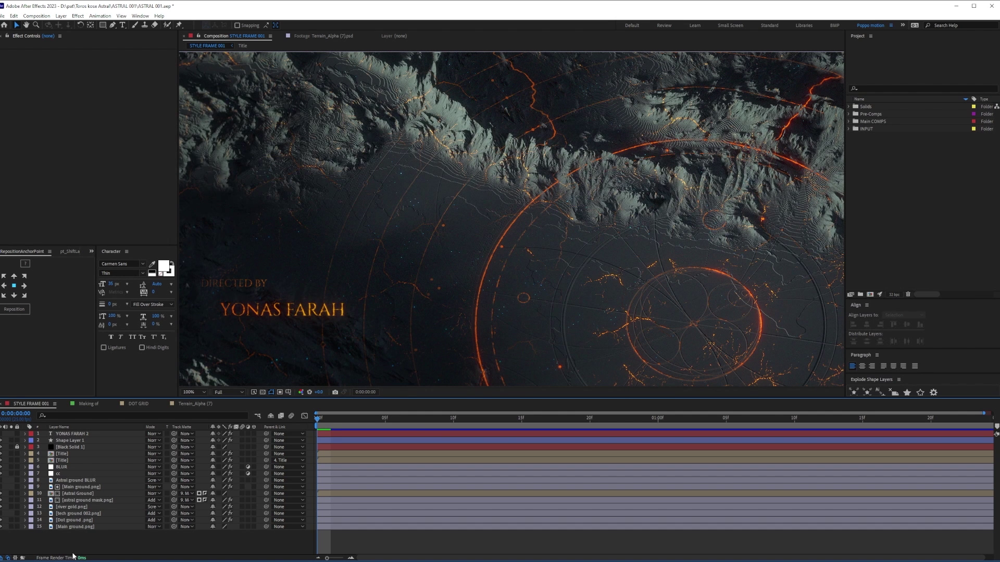
# - Create a new composition with a size of 1920 x 1080 px
pyautogui.hotkey('ctrl', 'n')
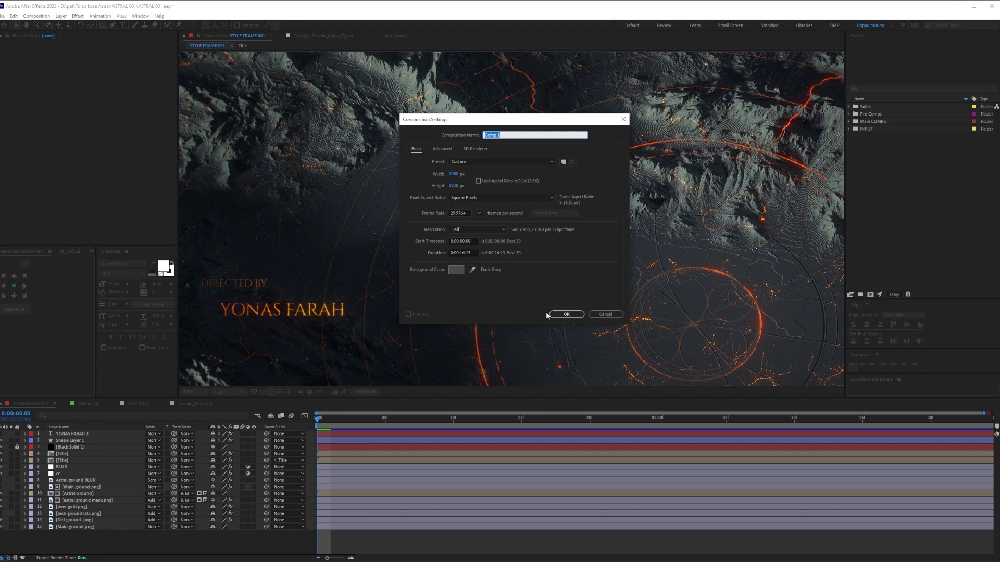
pyautogui.click(454, 173)
pyautogui.write('1920')
pyautogui.press('Tab')
pyautogui.write('1080')
pyautogui.press('Return')
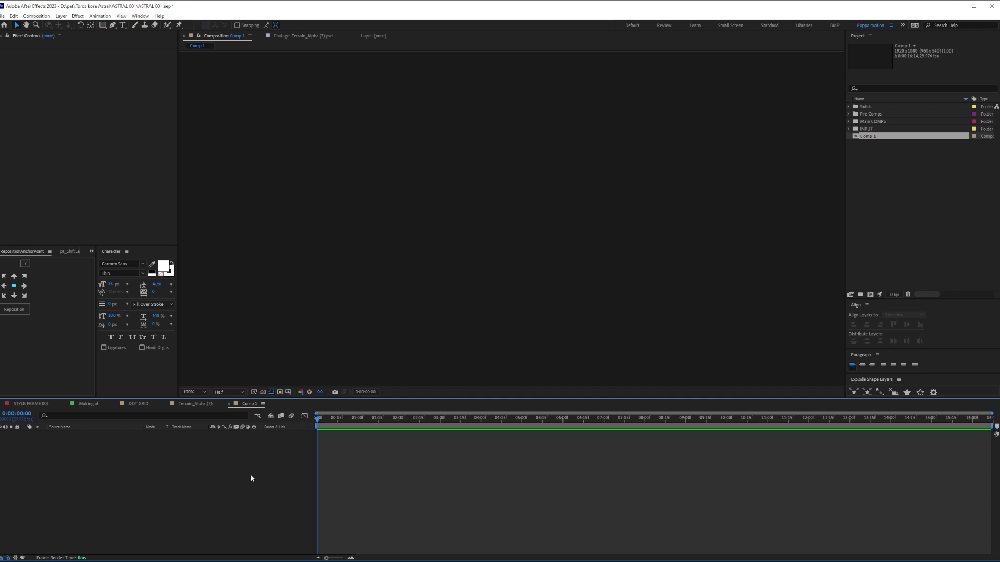
# - Create a white solid named "point grid" in the new composition
pyautogui.hotkey('ctrl', 'y')
pyautogui.click(479, 326)
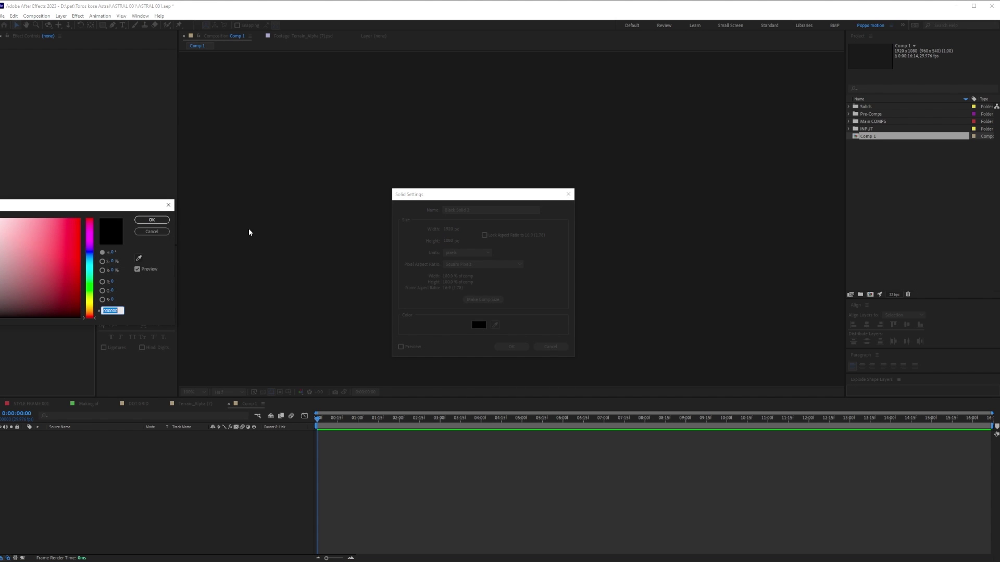
pyautogui.moveTo(112, 270); pyautogui.dragTo(176, 244)
pyautogui.click(151, 220)
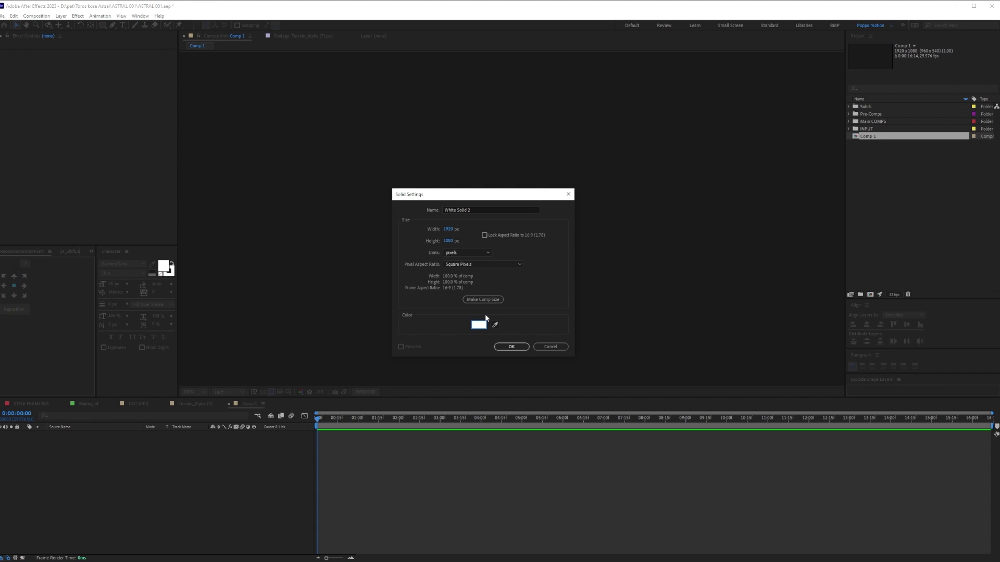
pyautogui.hotkey('ctrl', 'a')
pyautogui.write('point grid')
pyautogui.press('Return')
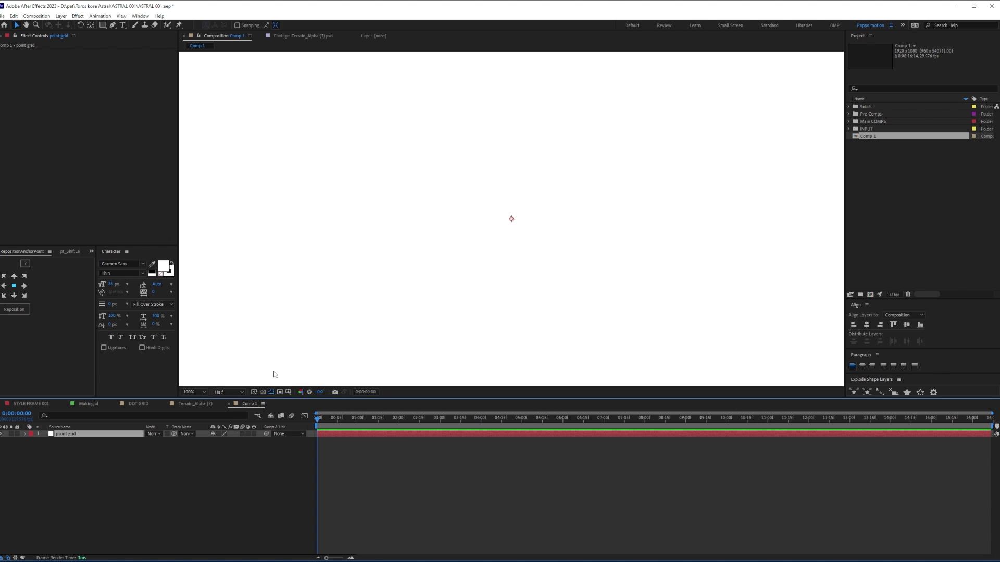
# - Apply the CC Ball Action effect to the point grid solid
pyautogui.scroll(-1, 451, 255)
pyautogui.scroll(1, 427, 266)
pyautogui.hotkey('ctrl', 'space')
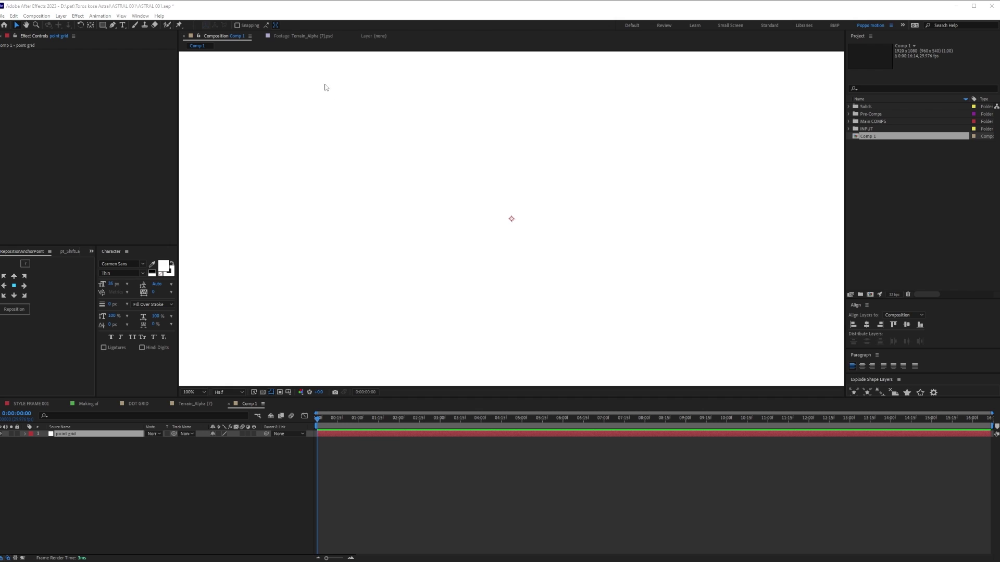
pyautogui.hotkey('ctrl', 'space')
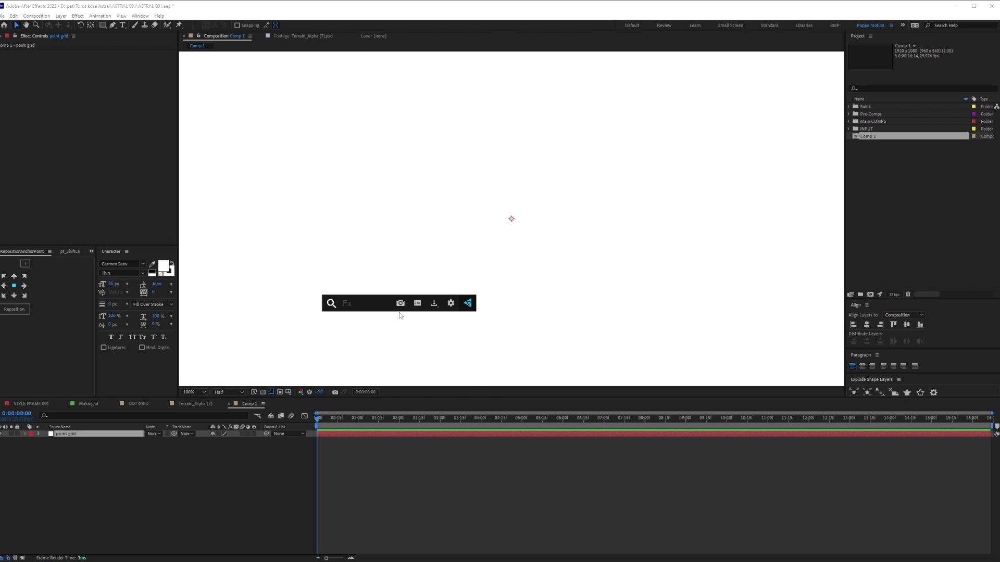
pyautogui.write('ball')
pyautogui.press('Return')
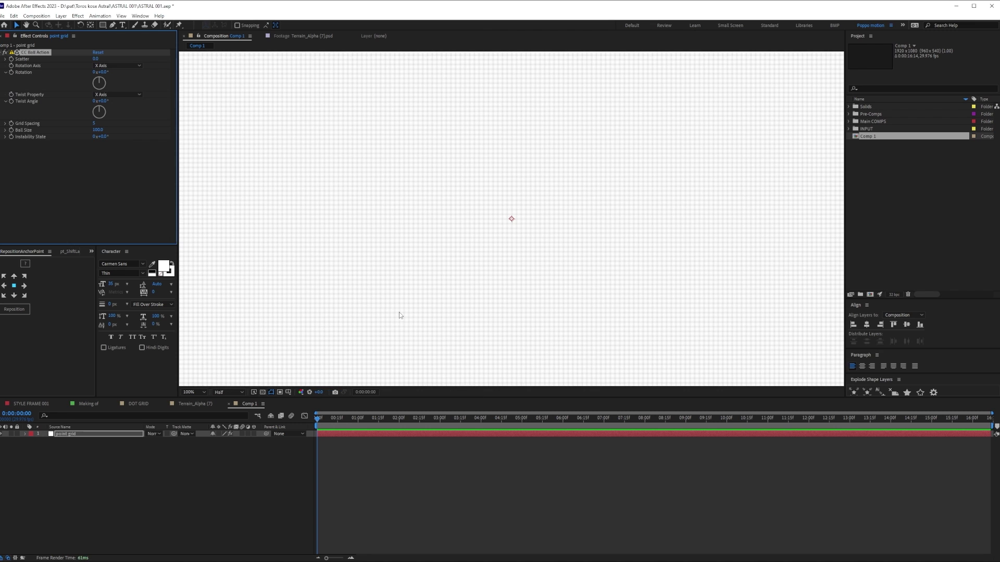
# - Reduce the effect's Ball Size to tiny dots and increase its Grid Spacing
pyautogui.moveTo(416, 219); pyautogui.dragTo(478, 131)
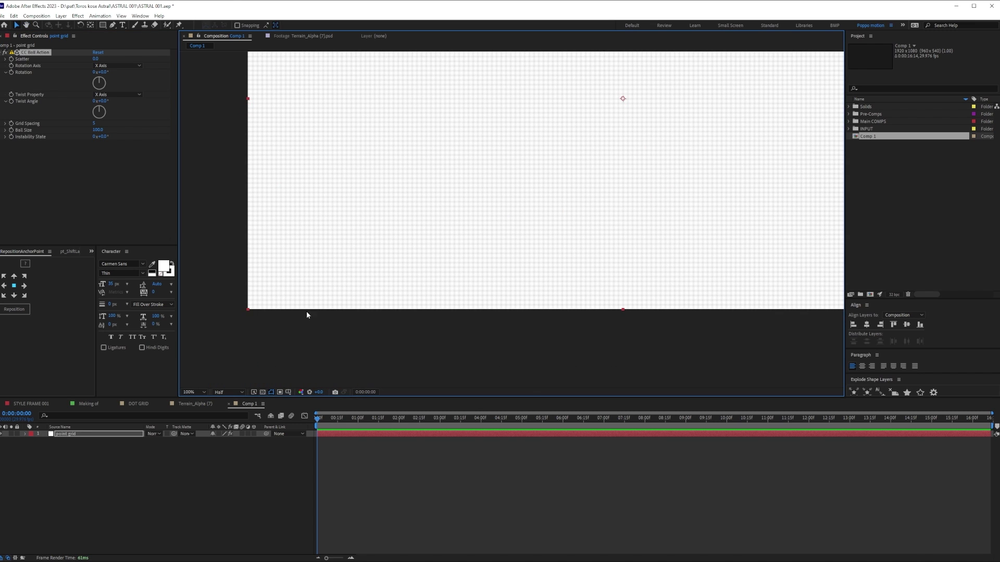
pyautogui.click(98, 130)
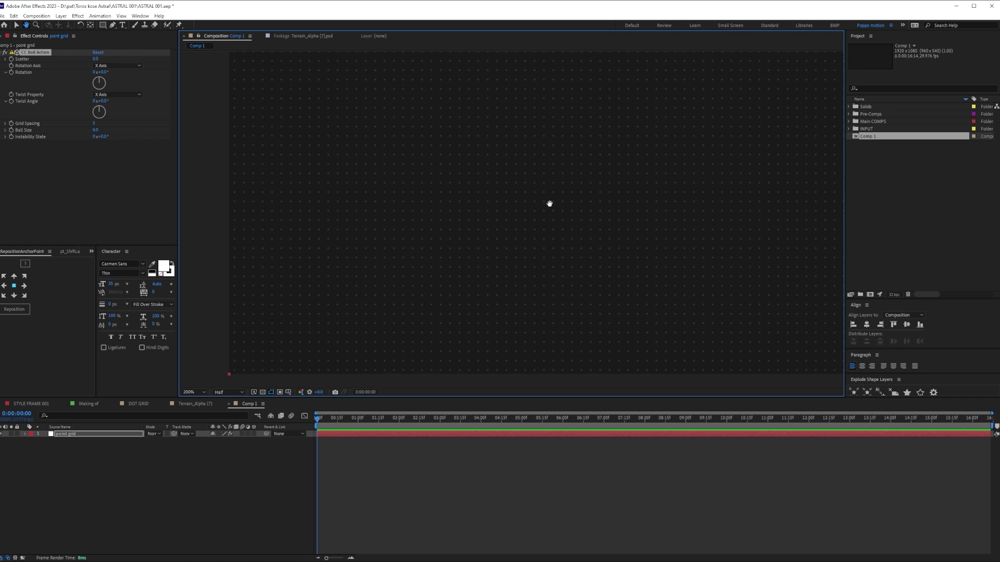
pyautogui.moveTo(549, 203); pyautogui.dragTo(572, 206)
pyautogui.moveTo(361, 245); pyautogui.dragTo(354, 253)
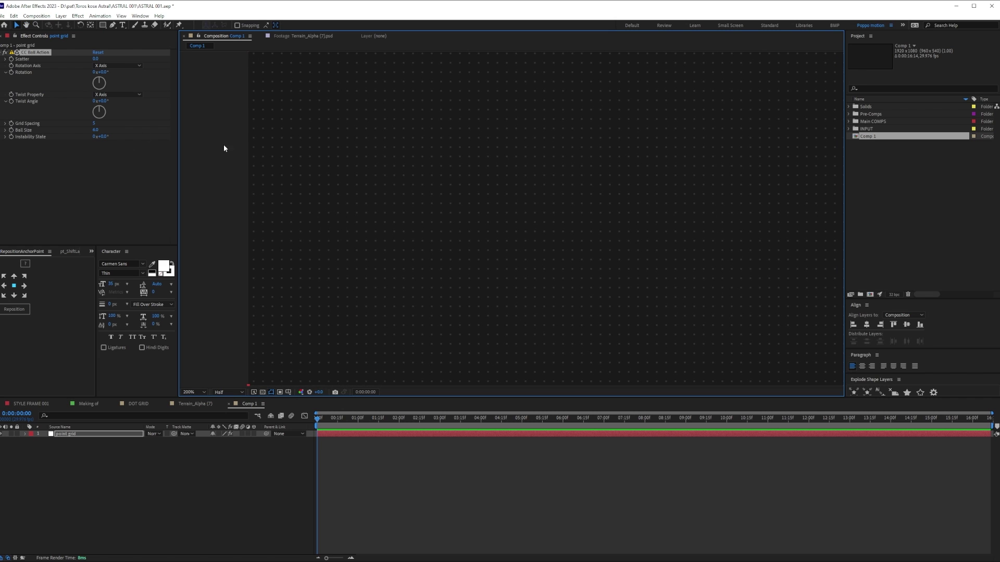
pyautogui.moveTo(94, 125); pyautogui.dragTo(97, 125)
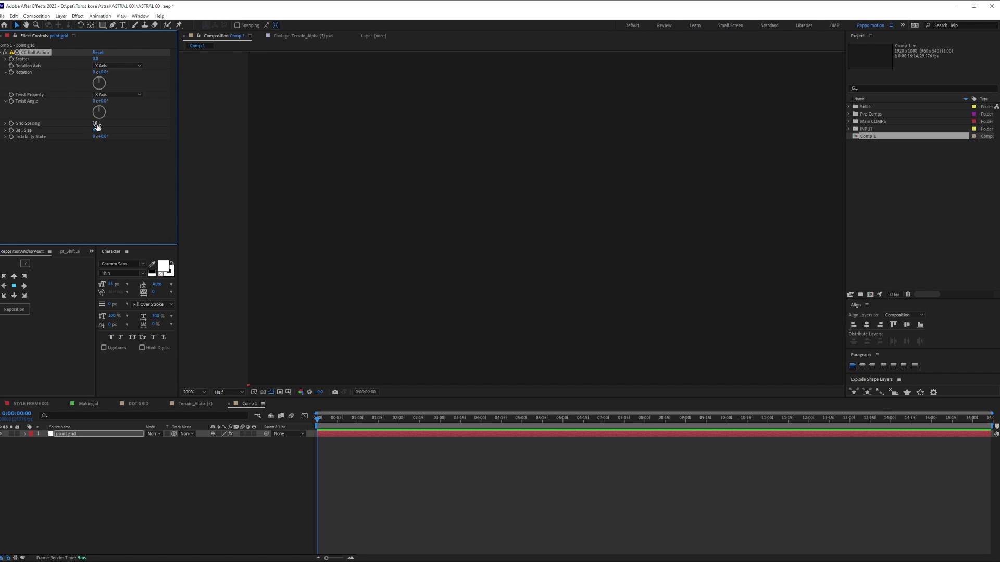
# - Set the preview resolution of Comp 1 to Full and recenter the dot grid in view
pyautogui.scroll(-1, 467, 279)
pyautogui.moveTo(627, 217); pyautogui.dragTo(520, 230, button='middle')
pyautogui.click(224, 392)
pyautogui.click(222, 400)
pyautogui.moveTo(519, 165); pyautogui.dragTo(478, 272, button='middle')
# - Solo the Dot ground layer in the STYLE FRAME 001 composition to examine its scattered dots
pyautogui.click(30, 405)
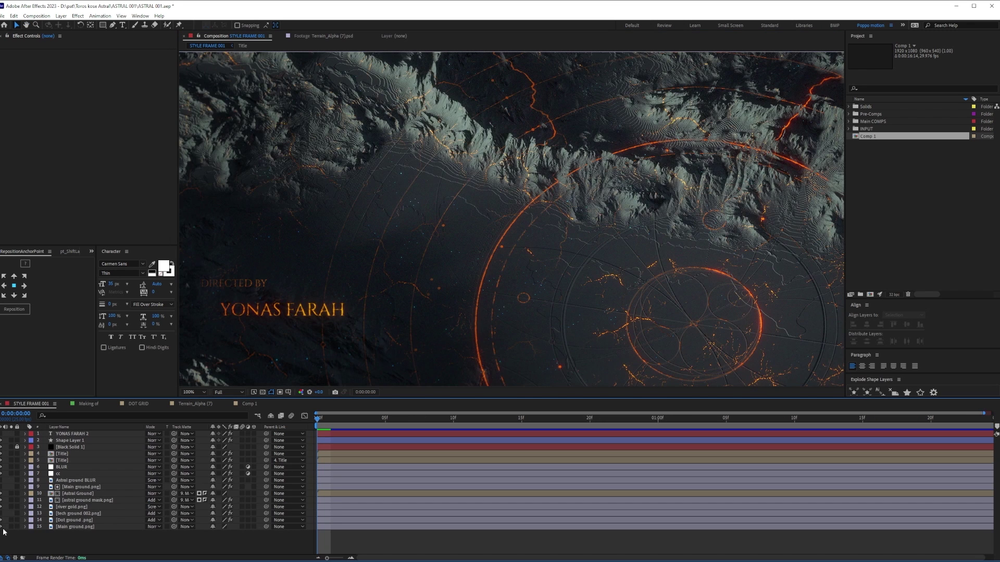
pyautogui.click(11, 520)
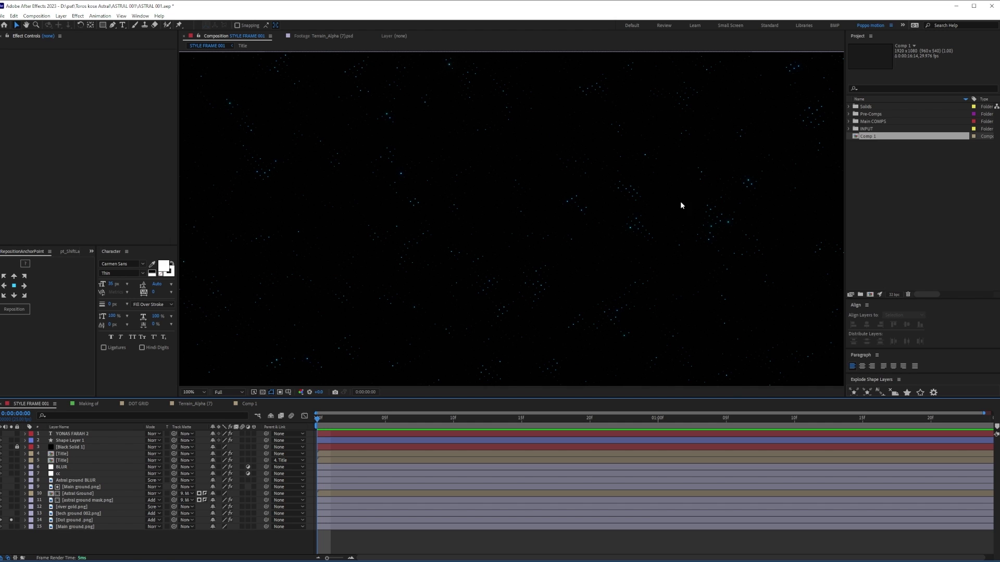
# - Add a full-size white solid named "fractal mask" above the point grid layer in Comp 1
pyautogui.click(248, 404)
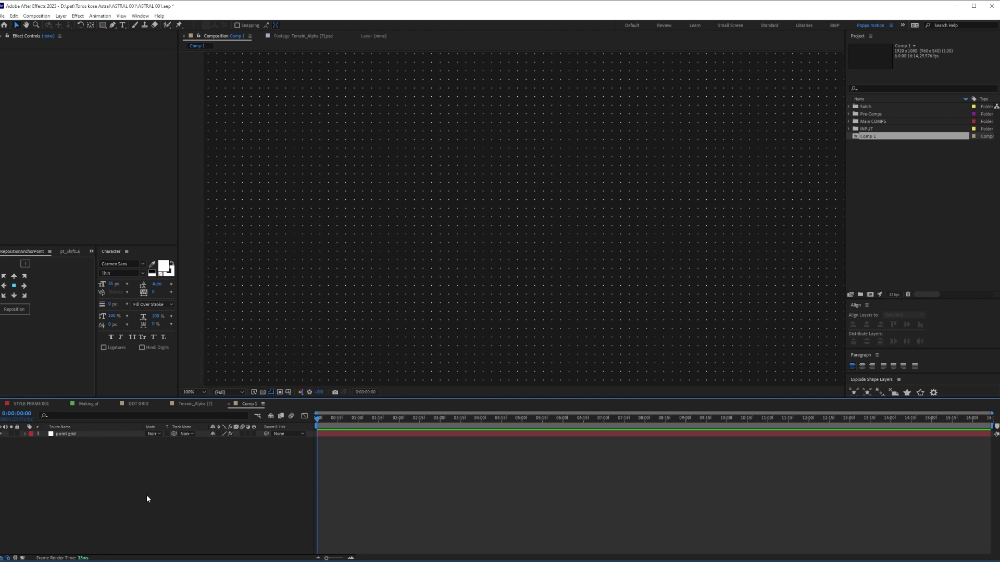
pyautogui.hotkey('ctrl', 'y')
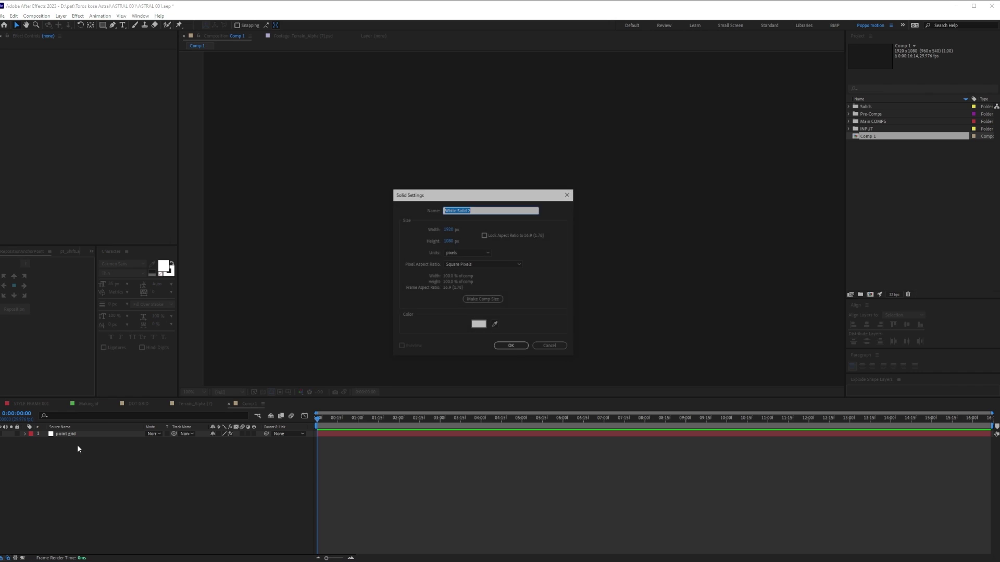
pyautogui.write('fractal mask')
pyautogui.press('Return')
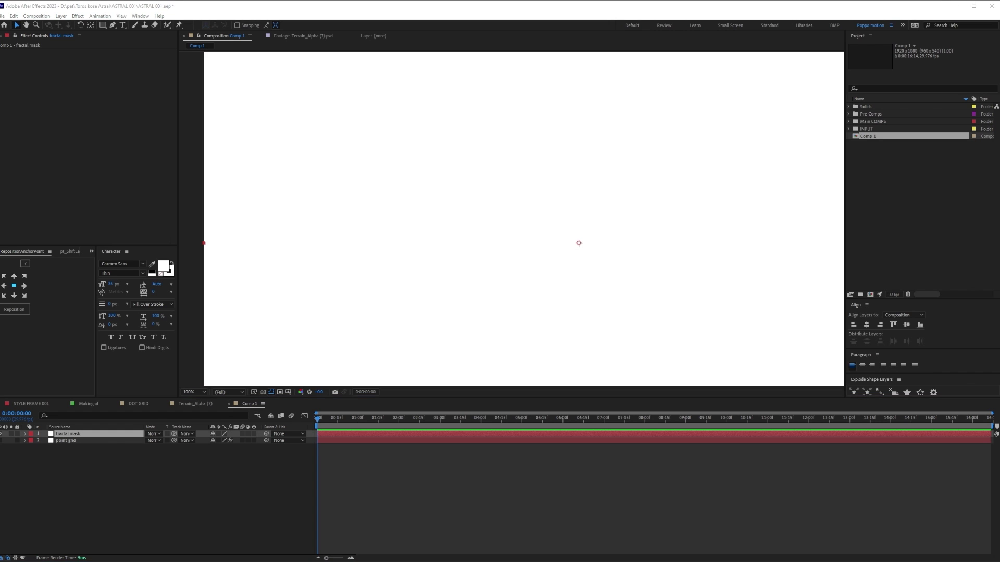
# - Apply Fractal Noise to the fractal mask solid and set its Brightness to about -46
pyautogui.hotkey('ctrl', 'space')
pyautogui.write('frac')
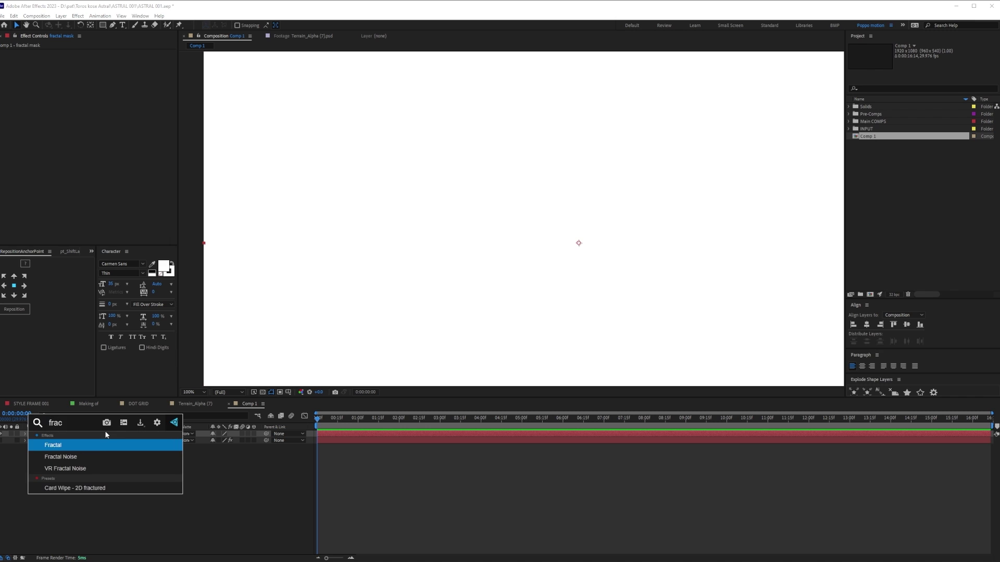
pyautogui.press('Return')
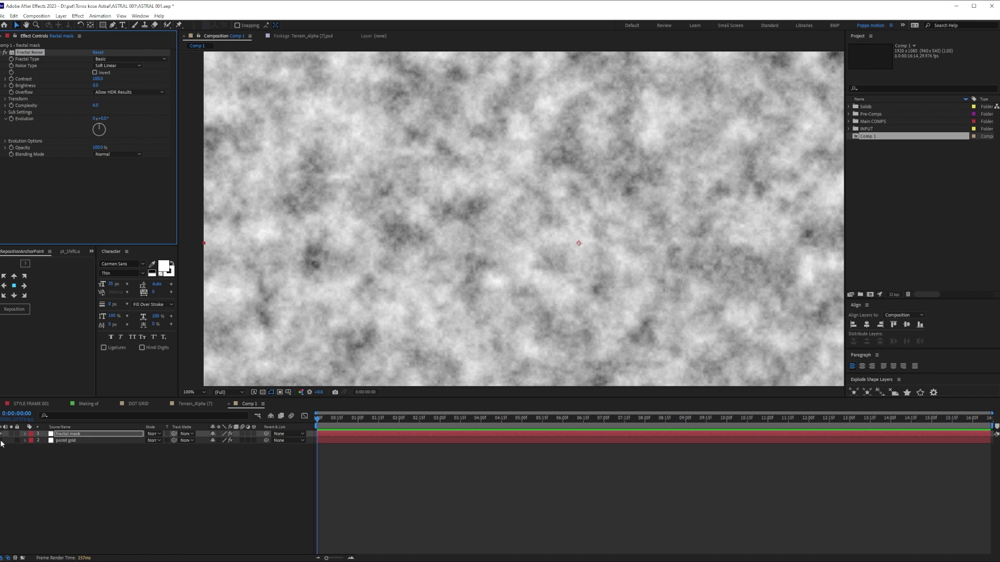
pyautogui.moveTo(95, 85); pyautogui.dragTo(71, 84)
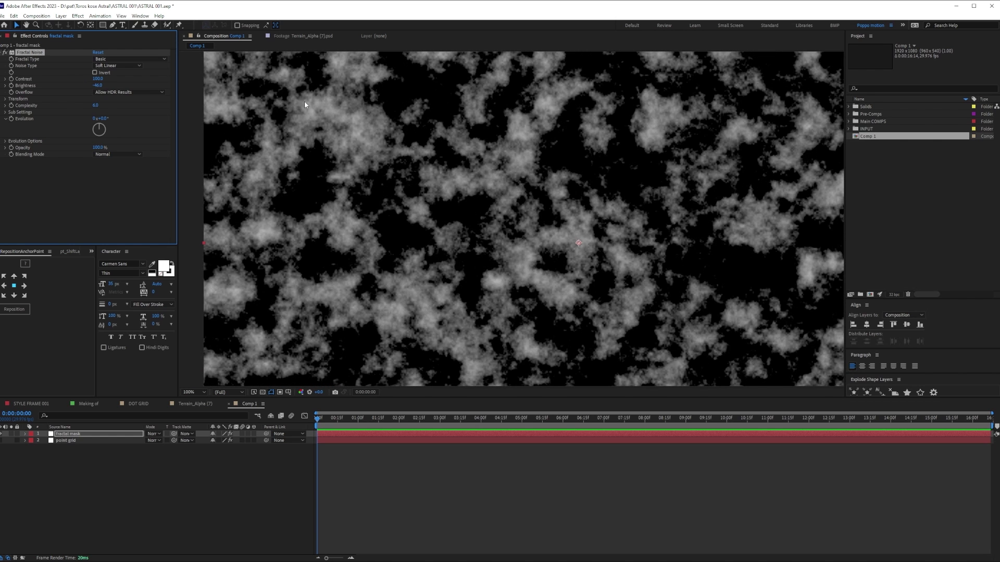
# - Use the fractal mask layer as a luma track matte for the point grid layer
pyautogui.click(56, 507)
pyautogui.click(0, 441)
pyautogui.click(0, 434)
pyautogui.click(0, 434)
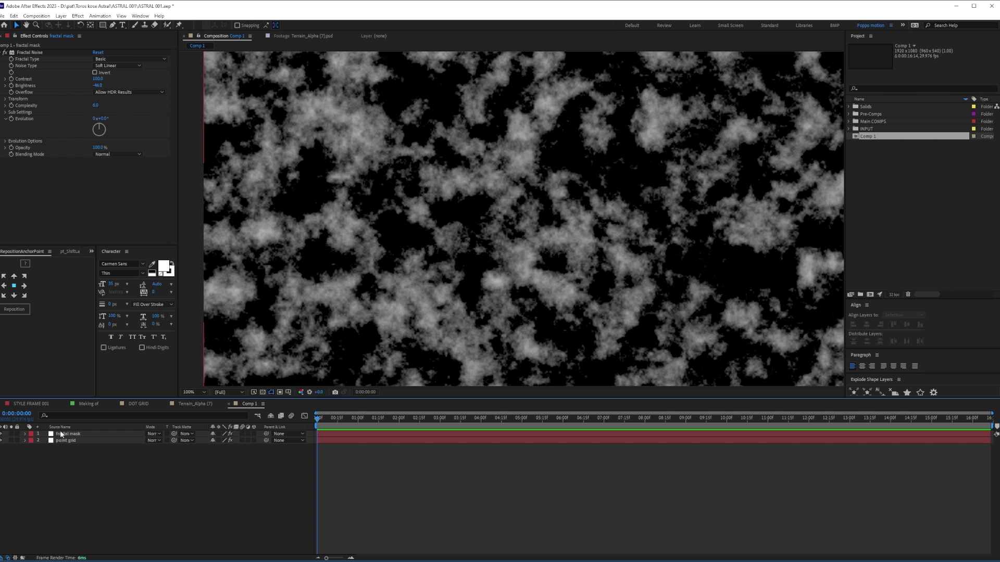
pyautogui.click(0, 434)
pyautogui.click(0, 433)
pyautogui.moveTo(173, 441); pyautogui.dragTo(74, 434)
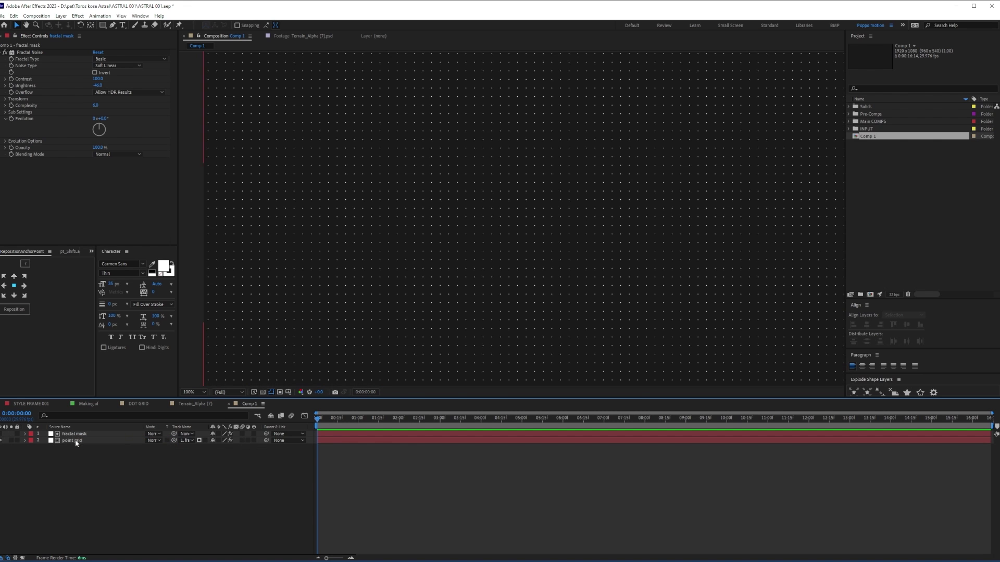
pyautogui.click(199, 441)
# - Compare the noise with the matted dots, raise the Fractal Noise Contrast to 287 and lower its Brightness slightly further
pyautogui.moveTo(548, 132); pyautogui.dragTo(515, 182, button='middle')
pyautogui.moveTo(407, 192); pyautogui.dragTo(465, 185, button='middle')
pyautogui.click(1, 434)
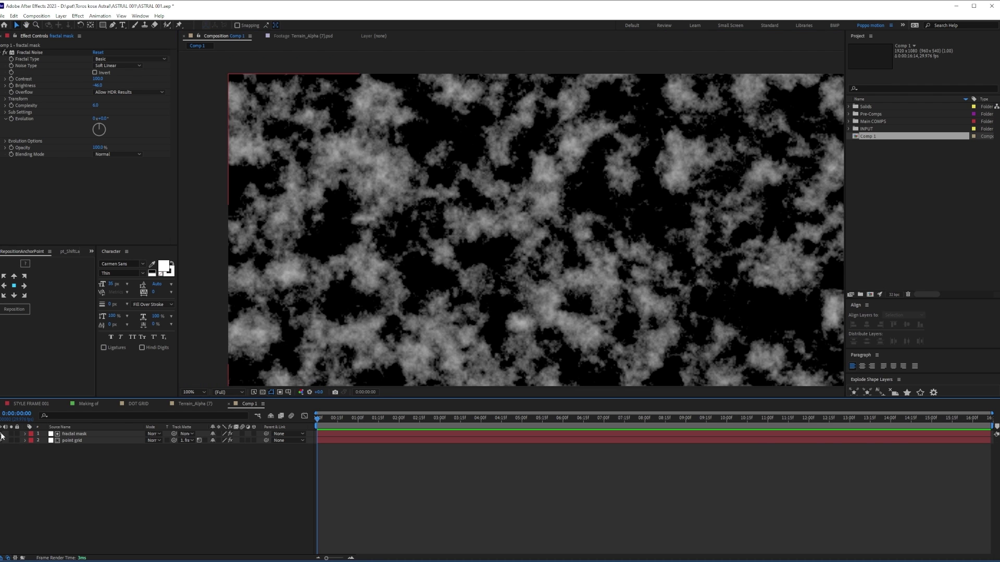
pyautogui.click(1, 434)
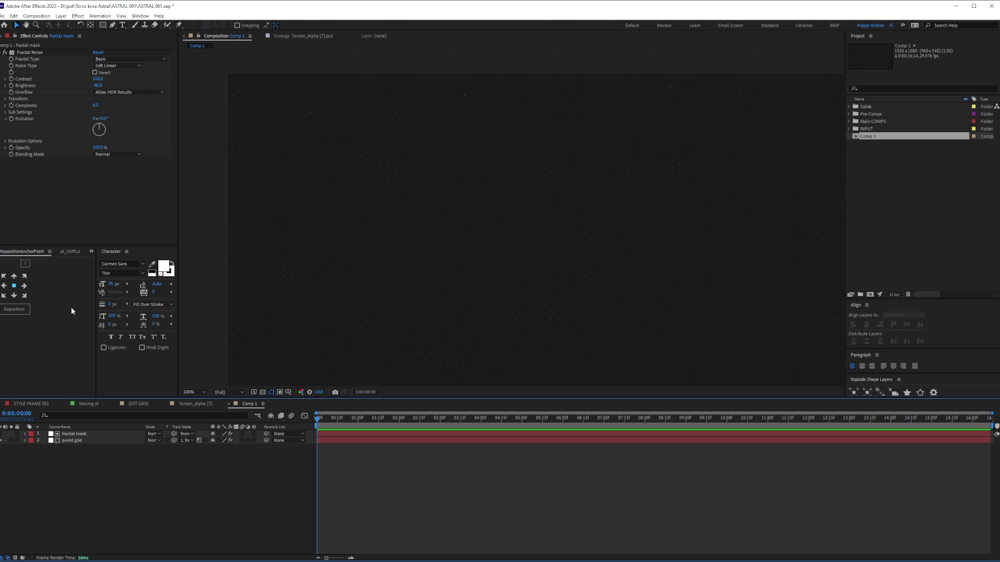
pyautogui.moveTo(97, 79); pyautogui.dragTo(167, 78)
pyautogui.moveTo(98, 87); pyautogui.dragTo(89, 85)
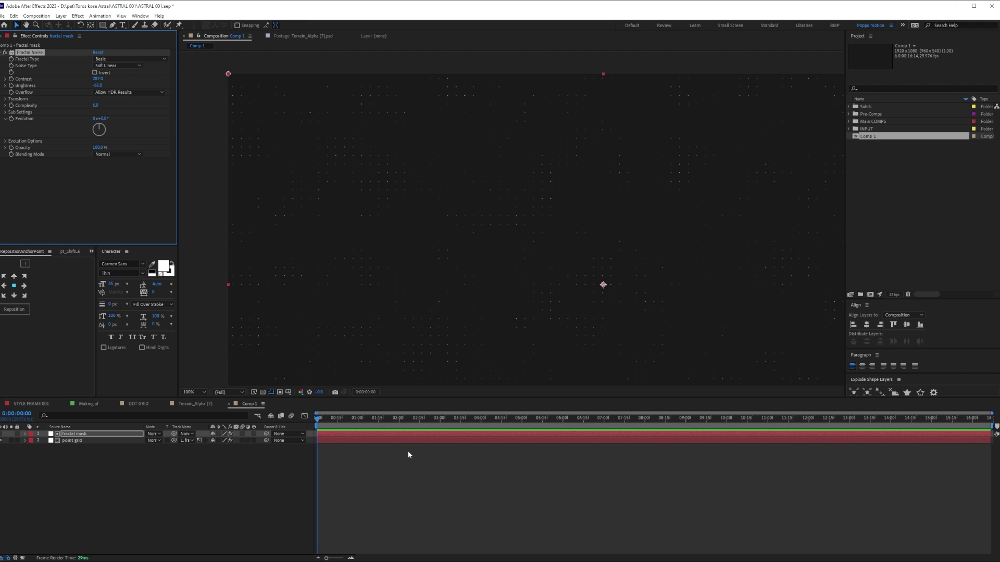
# - Try a different Fractal Noise Evolution on the fractal mask, undo it and inspect the masked dots
pyautogui.moveTo(97, 118); pyautogui.dragTo(190, 118)
pyautogui.hotkey('ctrl', 'z')
pyautogui.click(151, 480)
pyautogui.press('space')
pyautogui.moveTo(654, 275); pyautogui.dragTo(607, 208)
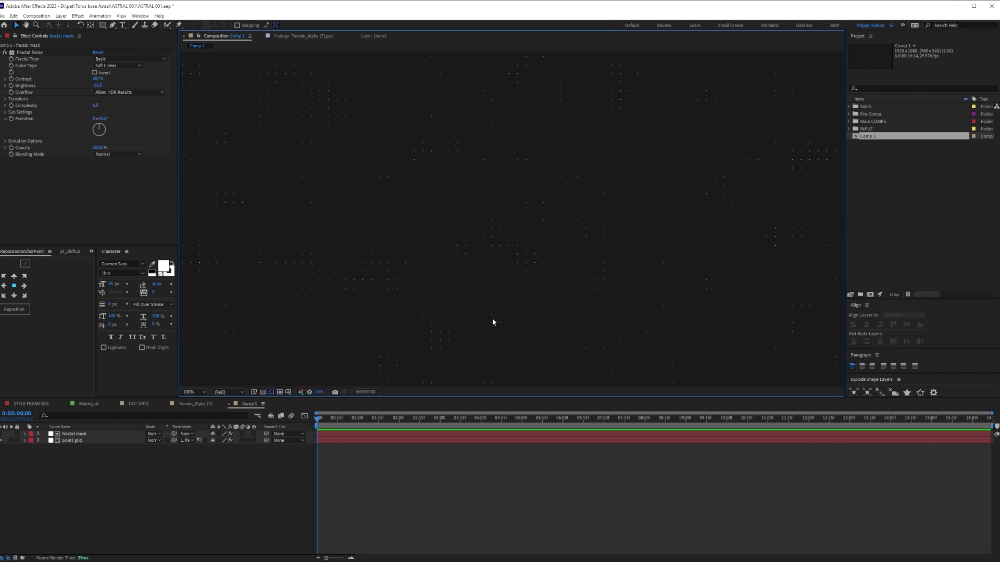
pyautogui.click(222, 517)
pyautogui.click(43, 16)
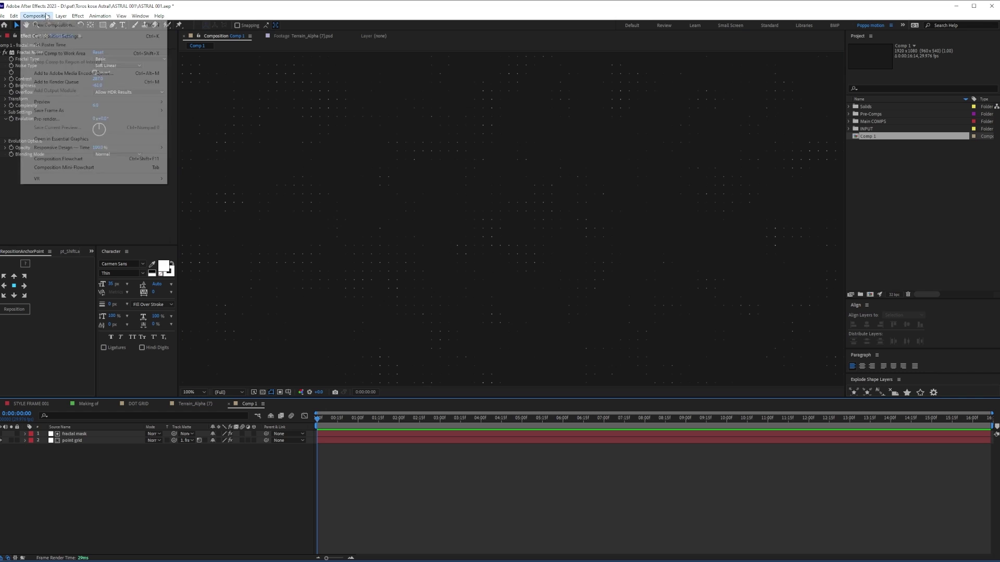
pyautogui.click(224, 483)
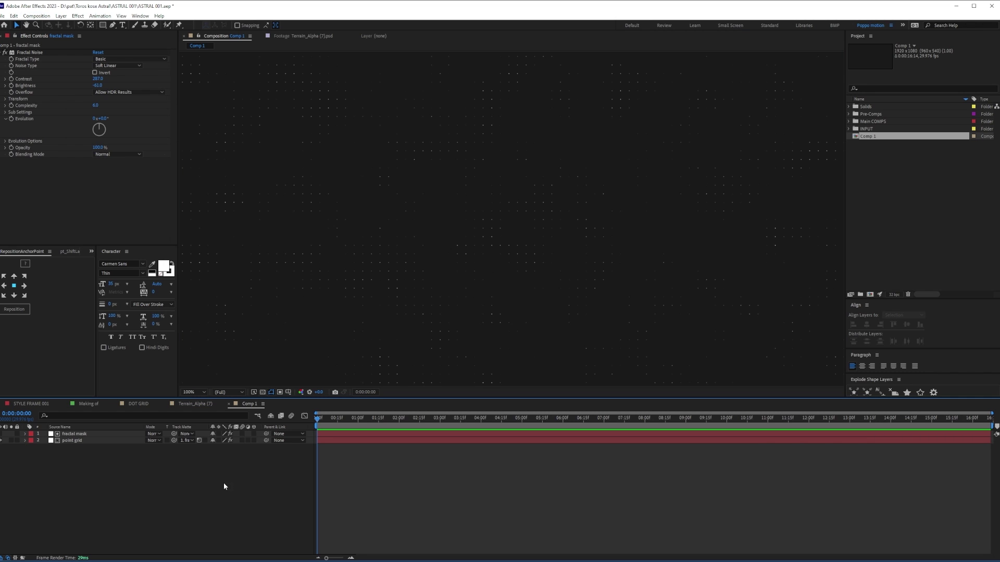
pyautogui.hotkey('ctrl', 'space')
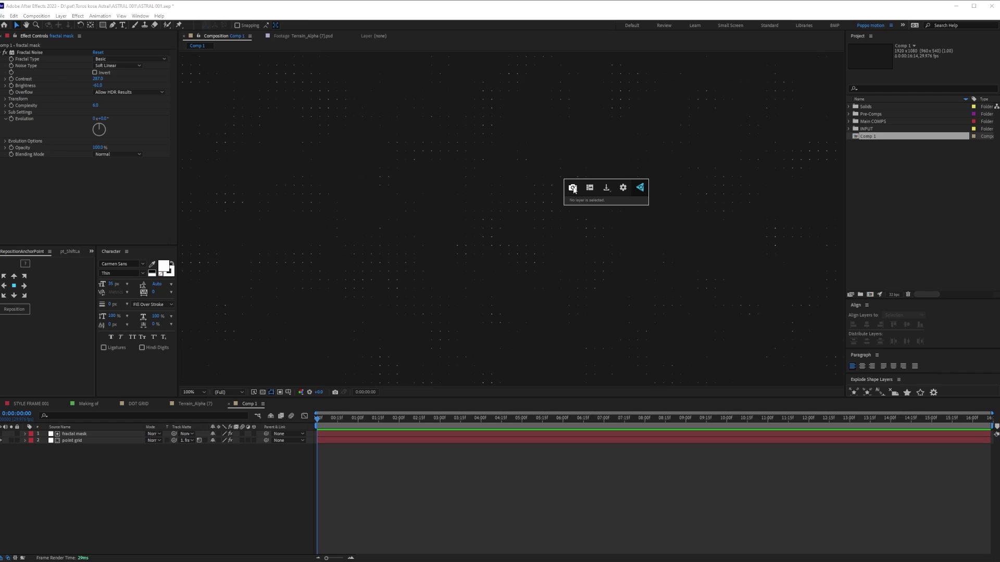
pyautogui.click(152, 519)
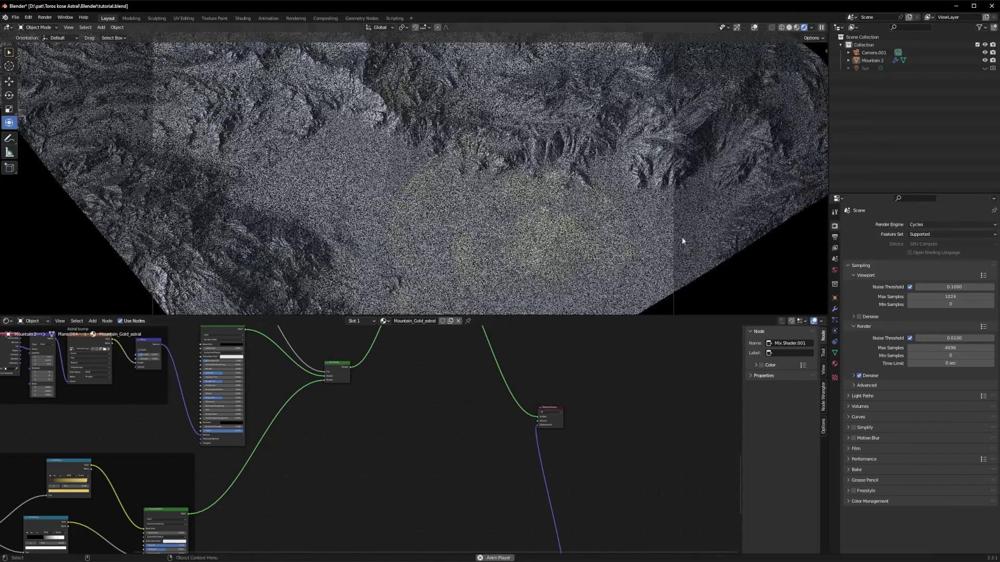
# - In Blender, cut the shader link to the Material Output and connect a new Image Texture node's Color to its Surface
pyautogui.keyDown('ctrl'); pyautogui.moveTo(530, 364); pyautogui.dragTo(475, 465, button='right'); pyautogui.keyUp('ctrl')
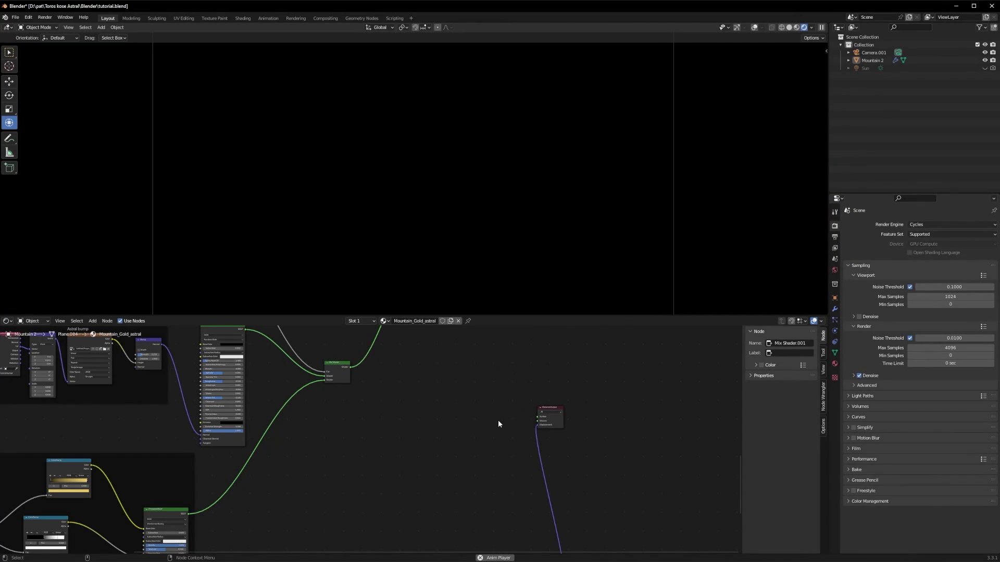
pyautogui.hotkey('shift', 'a')
pyautogui.click(475, 421)
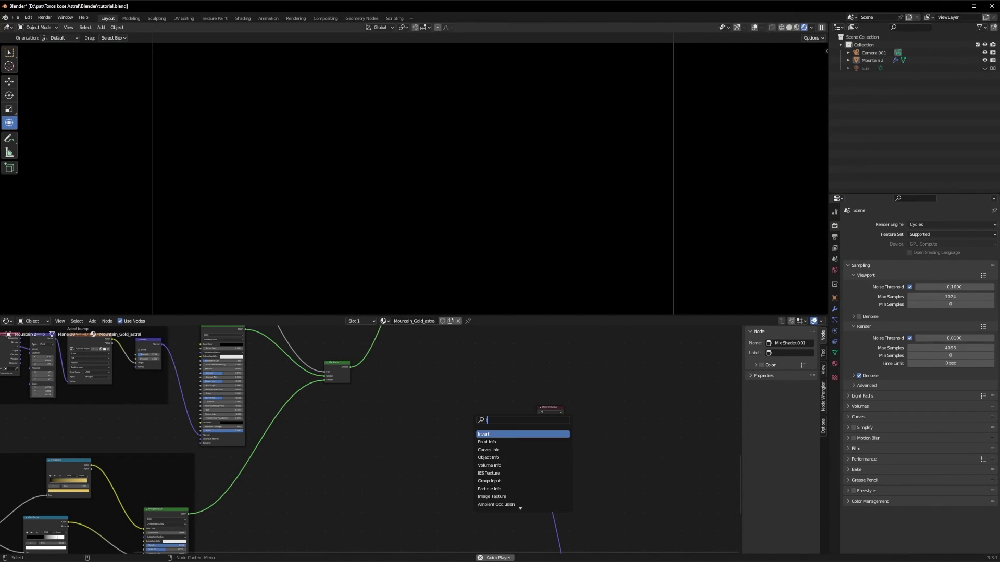
pyautogui.click(491, 496)
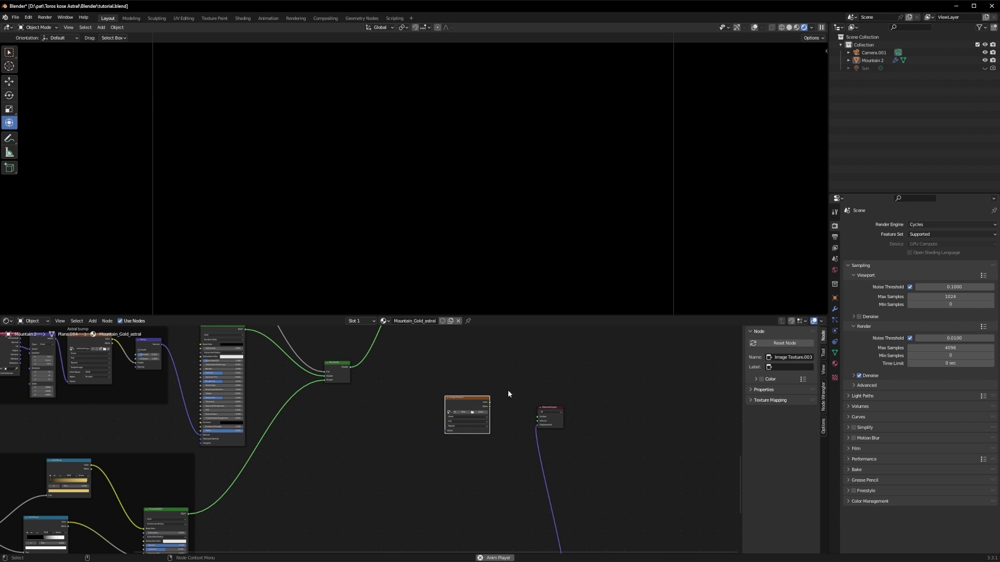
pyautogui.moveTo(489, 402); pyautogui.dragTo(538, 417)
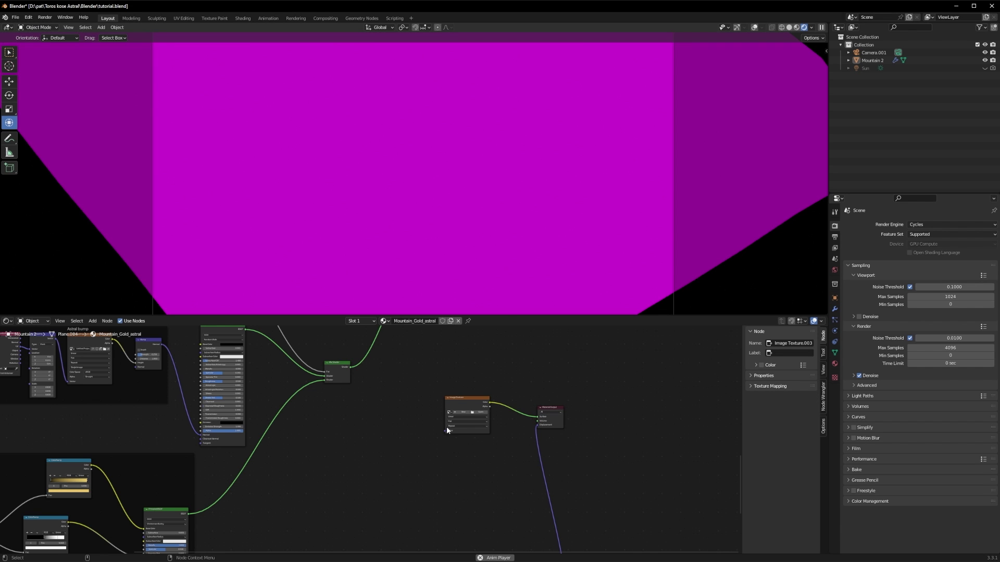
# - Load the scattered dot grid image into the new Image Texture node and render the frame
pyautogui.click(477, 415)
pyautogui.click(478, 412)
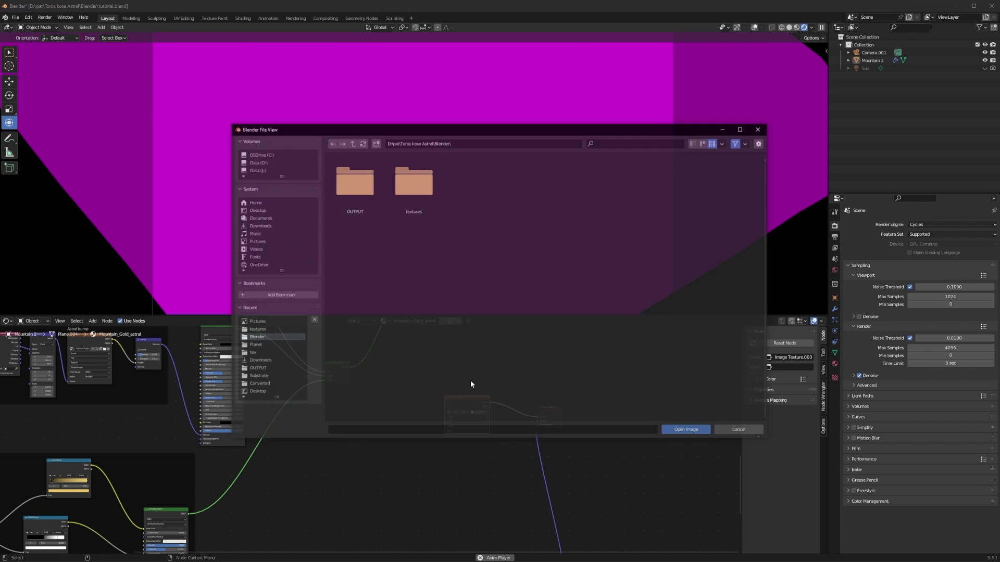
pyautogui.moveTo(387, 130); pyautogui.dragTo(0, 201)
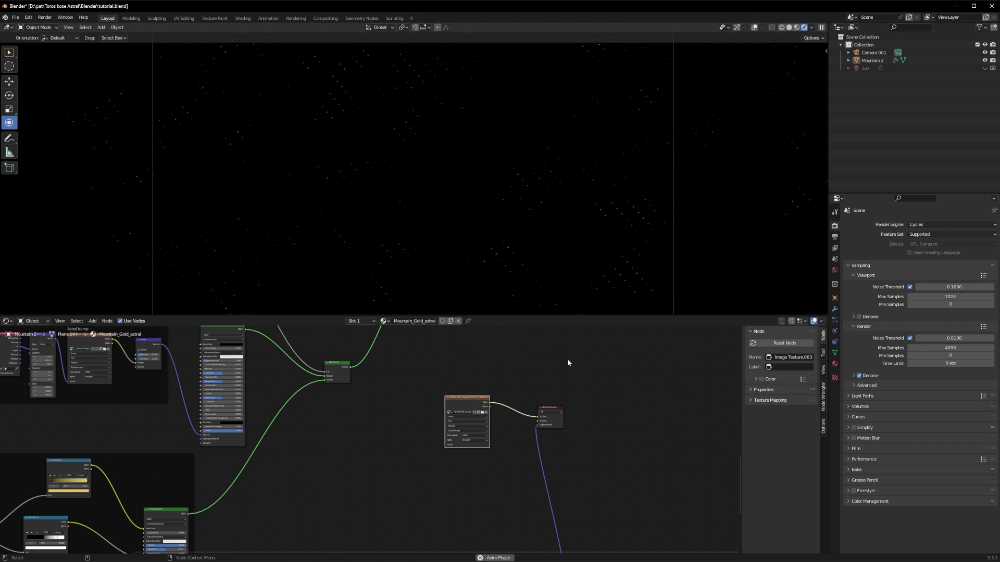
pyautogui.moveTo(591, 385); pyautogui.dragTo(477, 448)
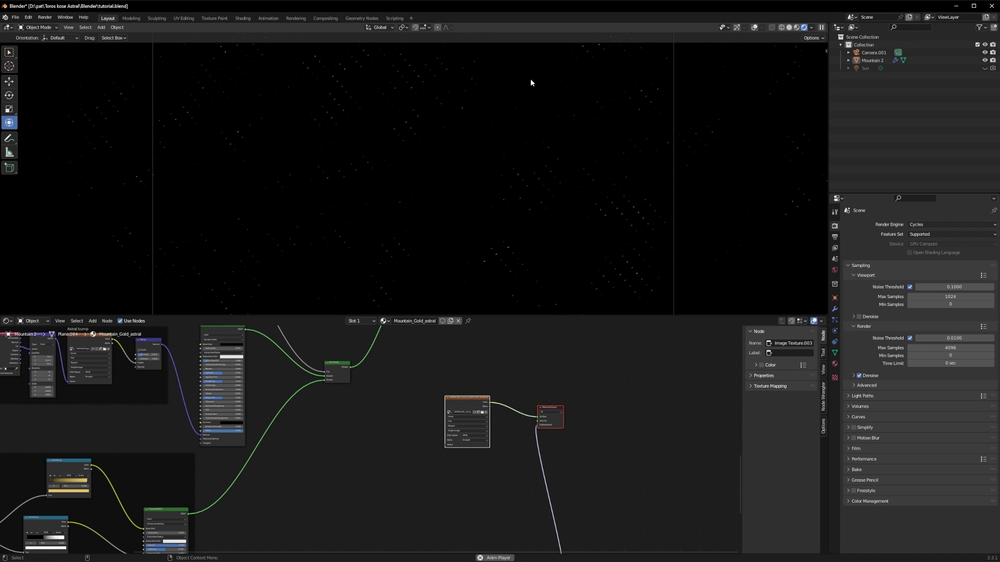
pyautogui.press('F12')
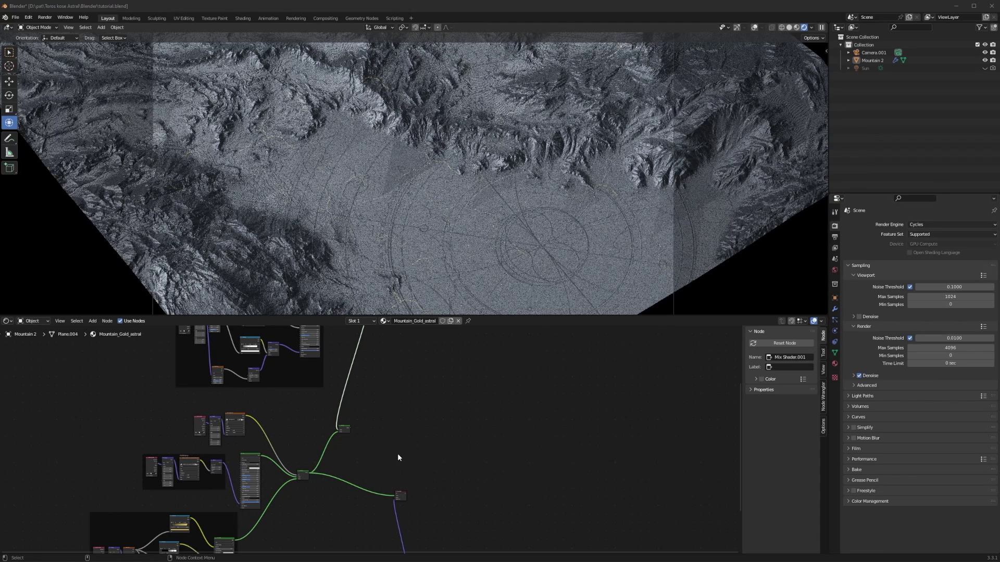
# - Cut the current surface link to the Material Output and connect the upper gold Mix Shader to it instead
pyautogui.scroll(2, 398, 456)
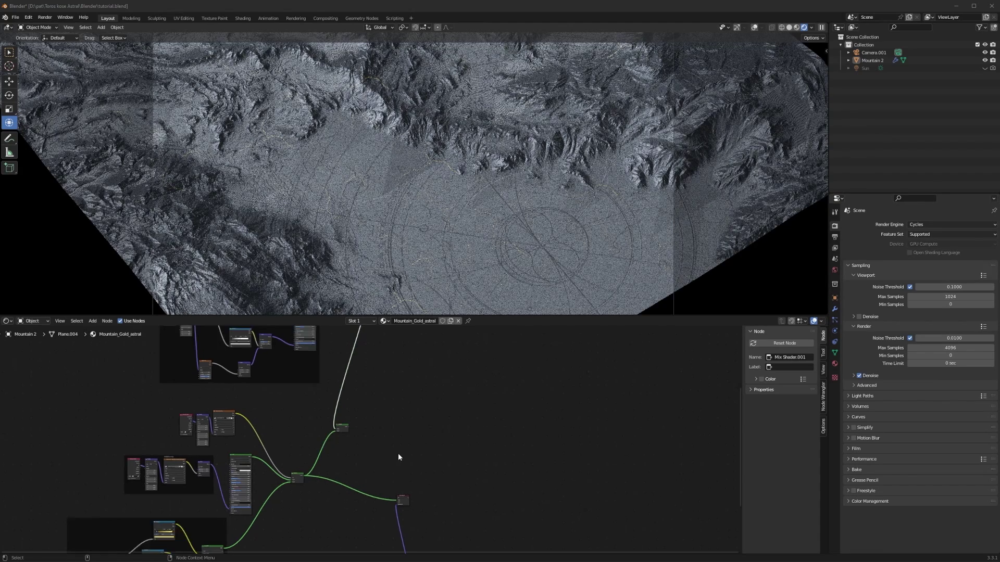
pyautogui.rightClick(374, 486)
pyautogui.keyDown('ctrl'); pyautogui.moveTo(338, 522); pyautogui.dragTo(366, 482, button='right'); pyautogui.keyUp('ctrl')
pyautogui.moveTo(415, 343); pyautogui.dragTo(344, 498, button='middle')
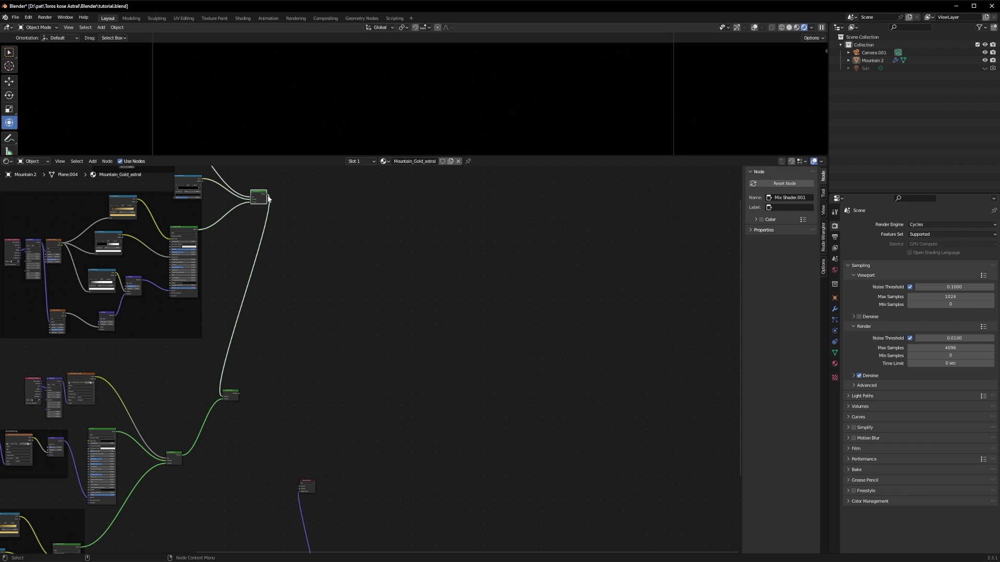
pyautogui.moveTo(269, 198); pyautogui.dragTo(298, 487)
pyautogui.press('Return')
pyautogui.moveTo(267, 198); pyautogui.dragTo(301, 487)
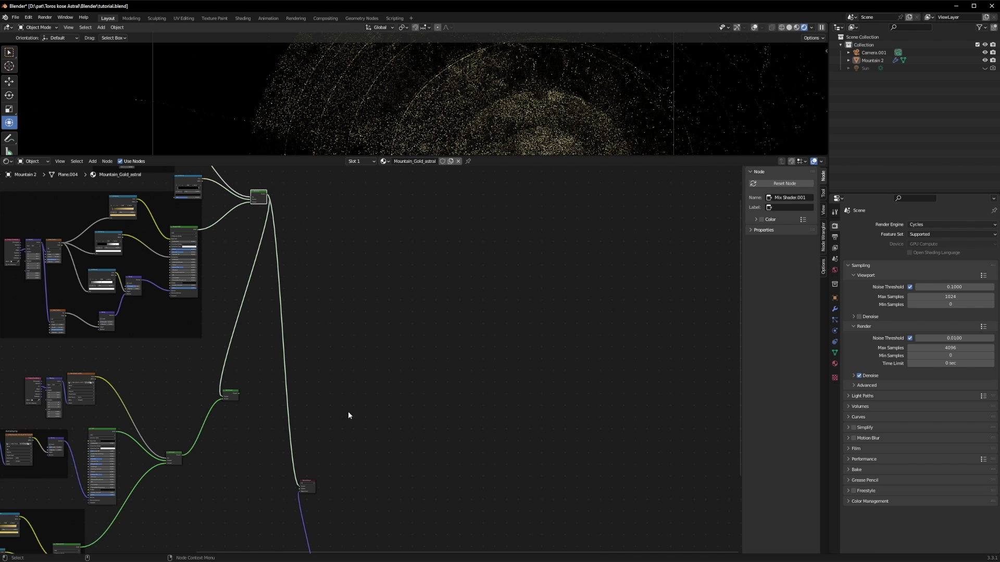
# - Replace the image in the Astral bump frame's Image Texture node with the thin-line astral circle drawing
pyautogui.moveTo(517, 156); pyautogui.dragTo(447, 431)
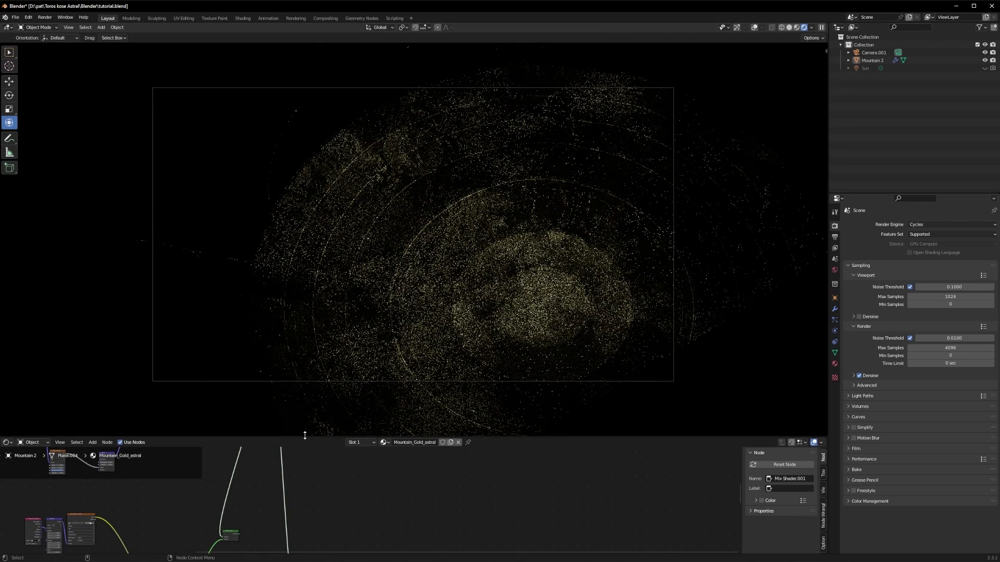
pyautogui.moveTo(305, 434); pyautogui.dragTo(305, 302)
pyautogui.moveTo(243, 402); pyautogui.dragTo(306, 507, button='middle')
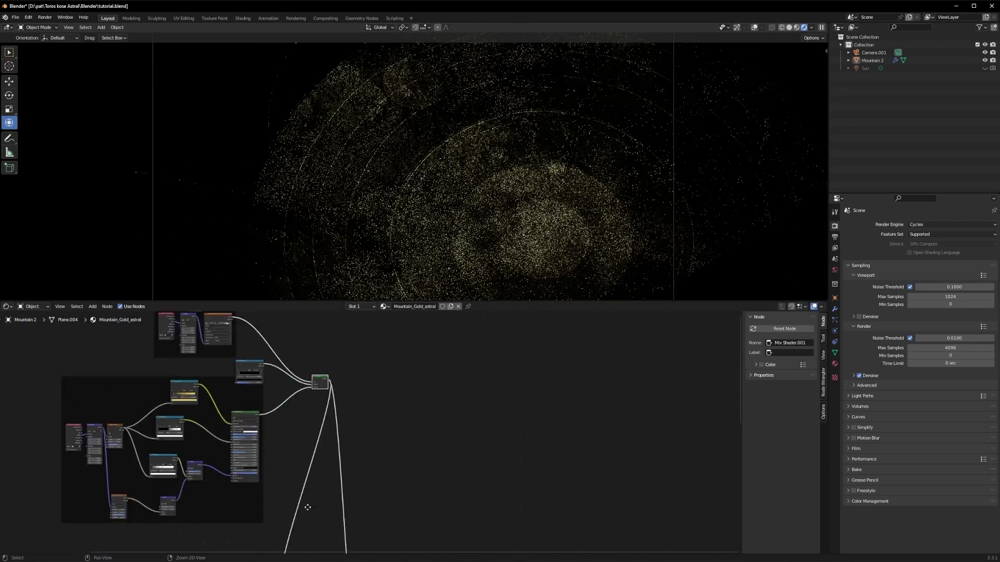
pyautogui.scroll(5, 320, 446)
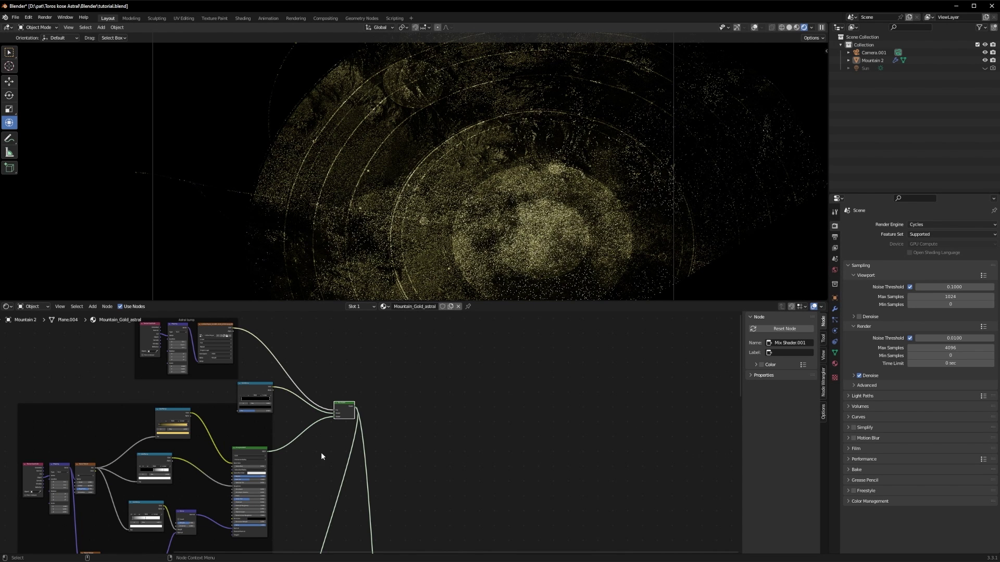
pyautogui.scroll(2, 362, 440)
pyautogui.click(212, 375)
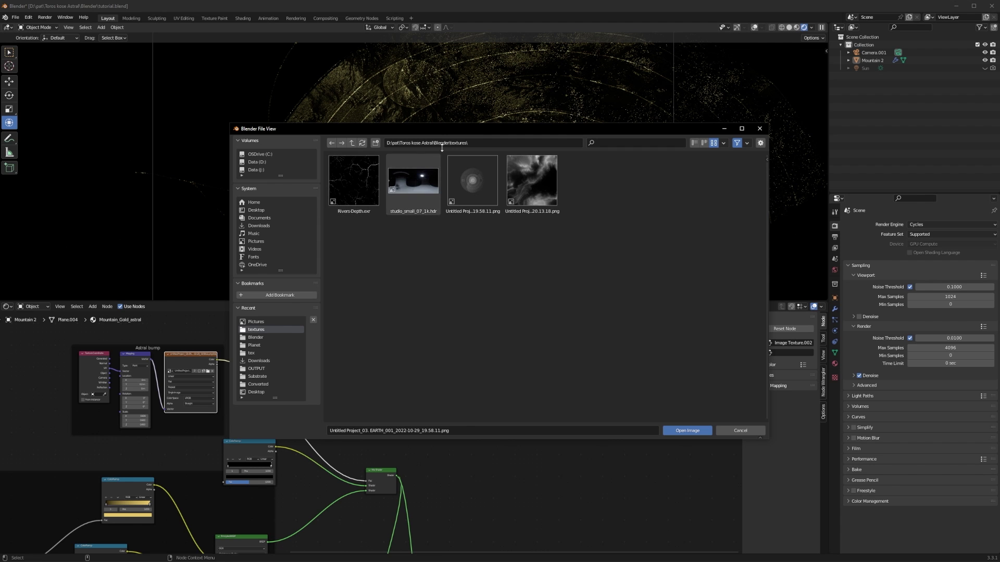
pyautogui.moveTo(470, 132); pyautogui.dragTo(0, 145)
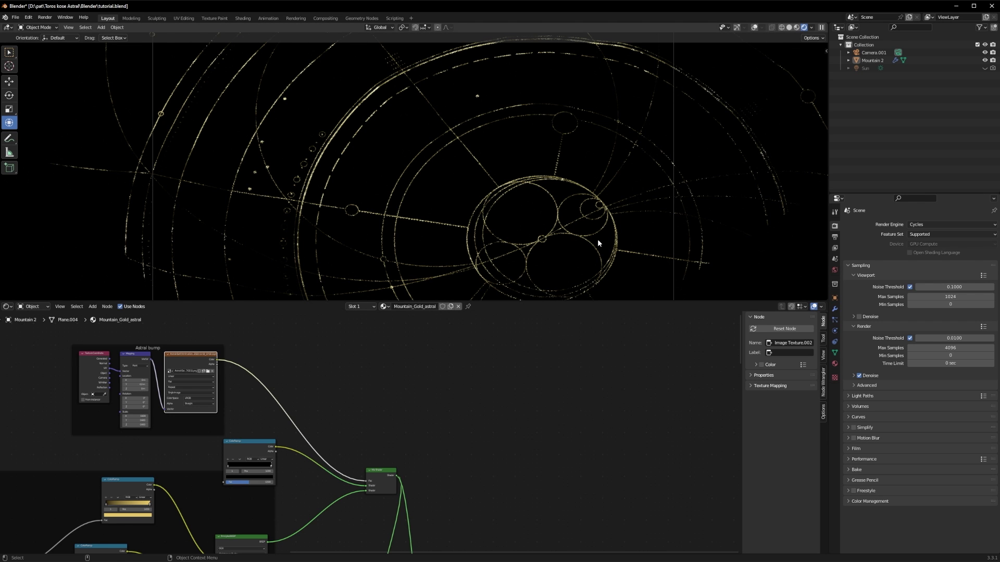
# - Render the astral line pass and open the render window's image saving options
pyautogui.press('F12')
pyautogui.scroll(-2, 602, 327)
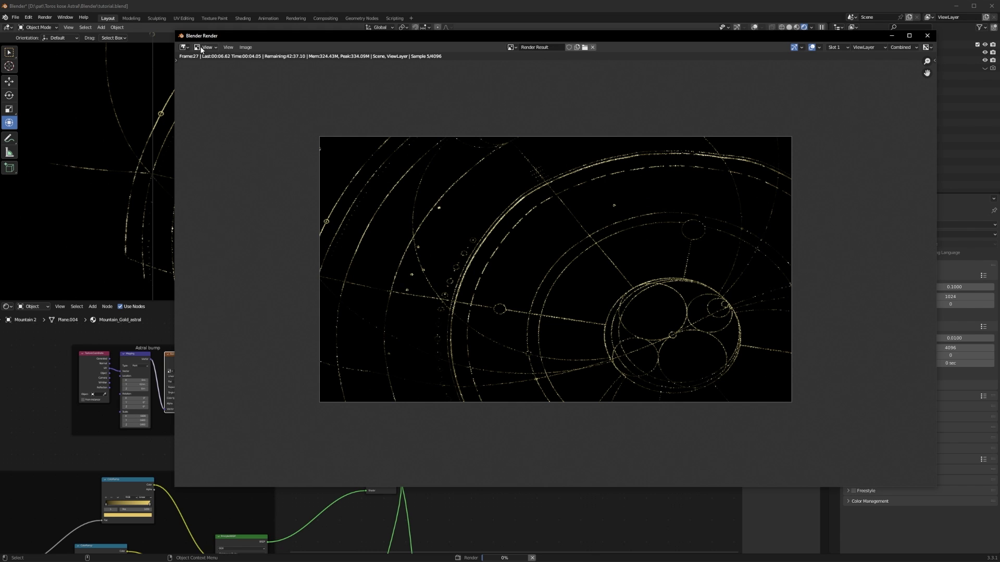
pyautogui.click(228, 47)
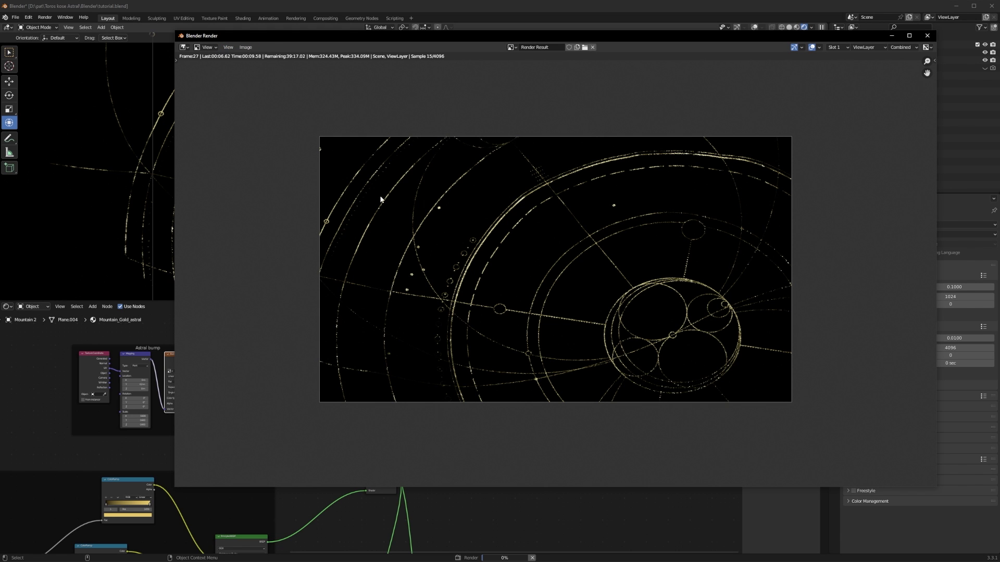
pyautogui.click(245, 47)
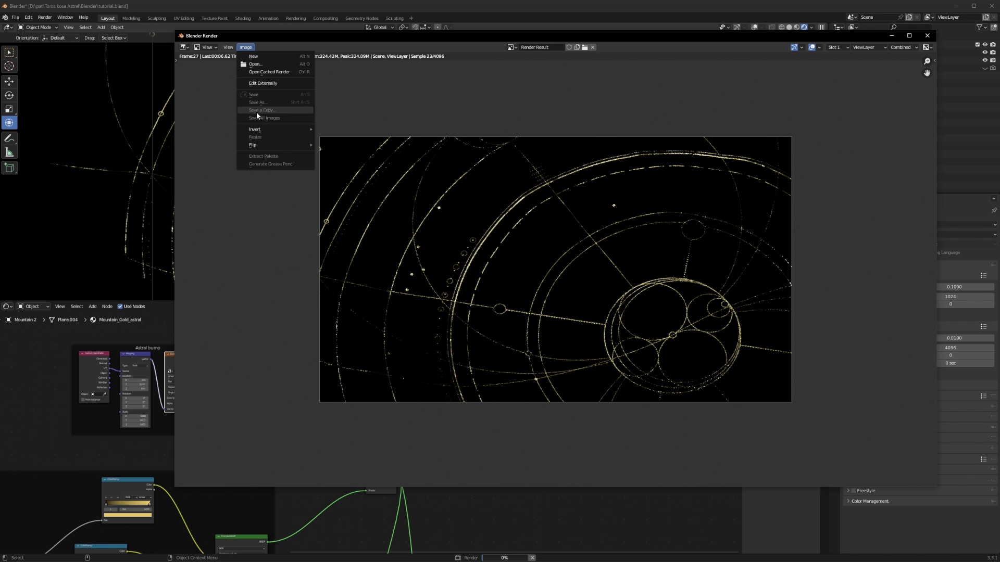